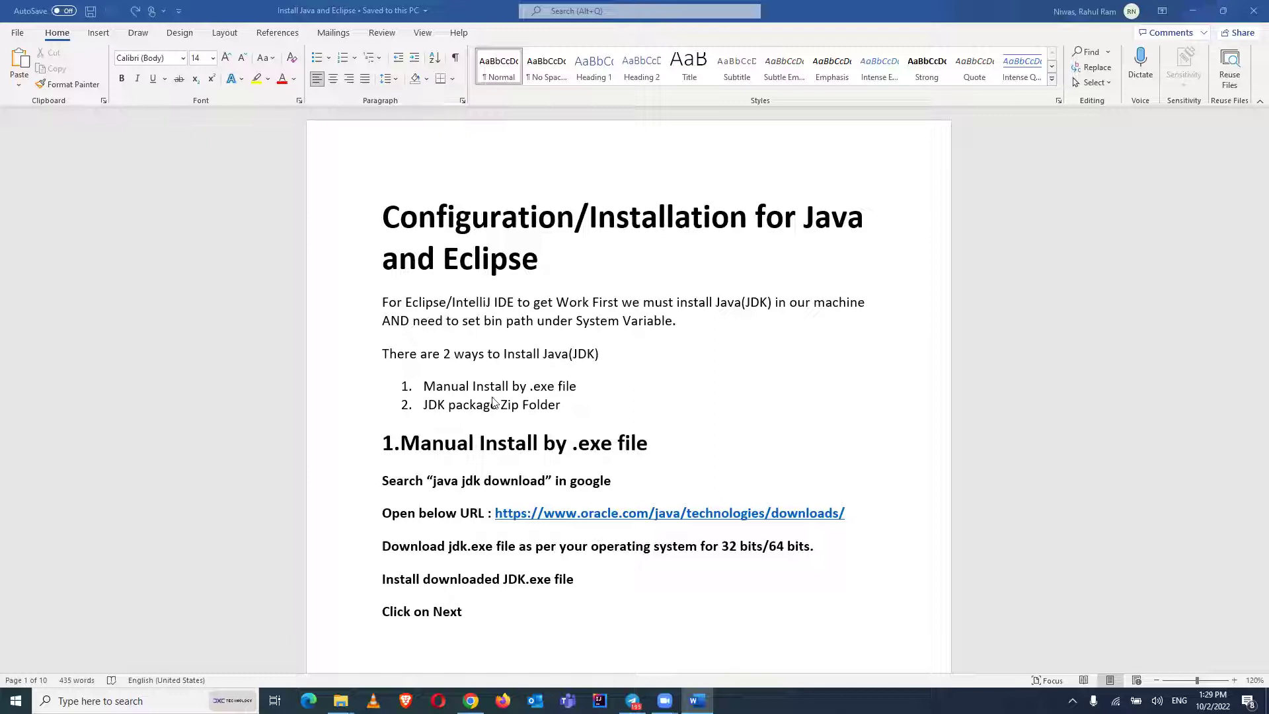
Open Command Prompt, check the installed Java version with "Java -version", and close the window
click(111, 700)
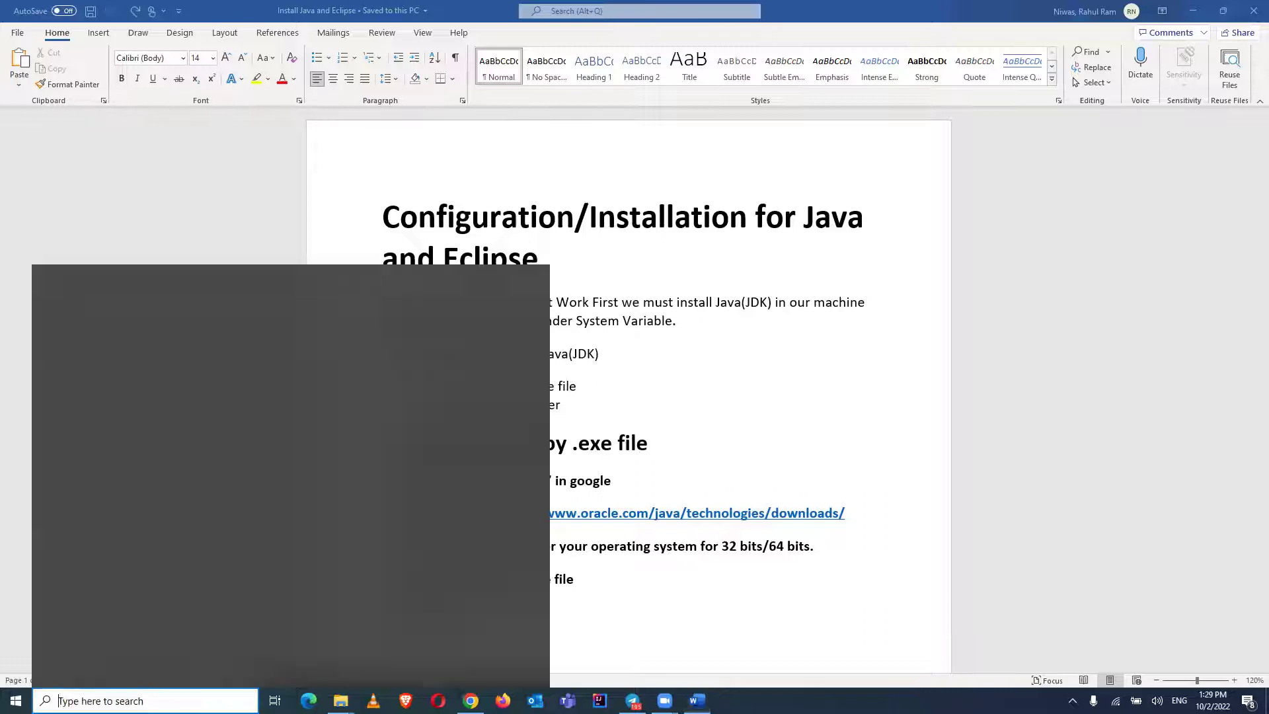
text(CMD)
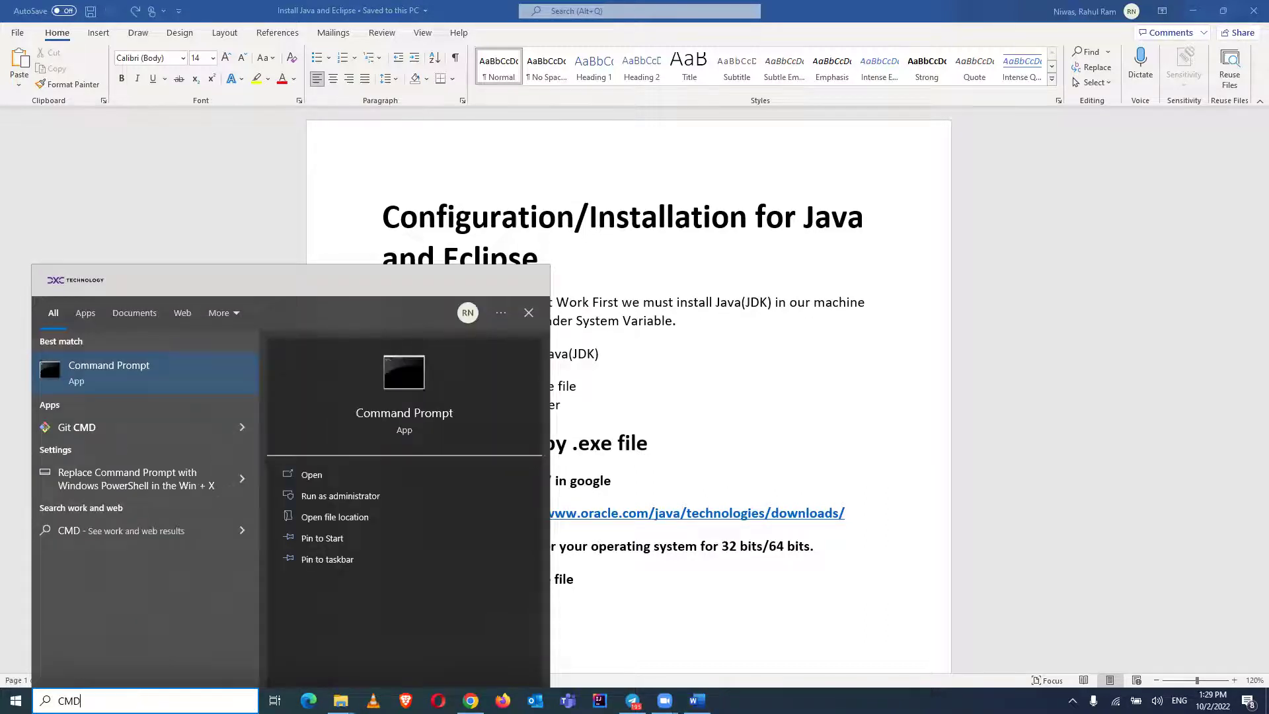
key(Return)
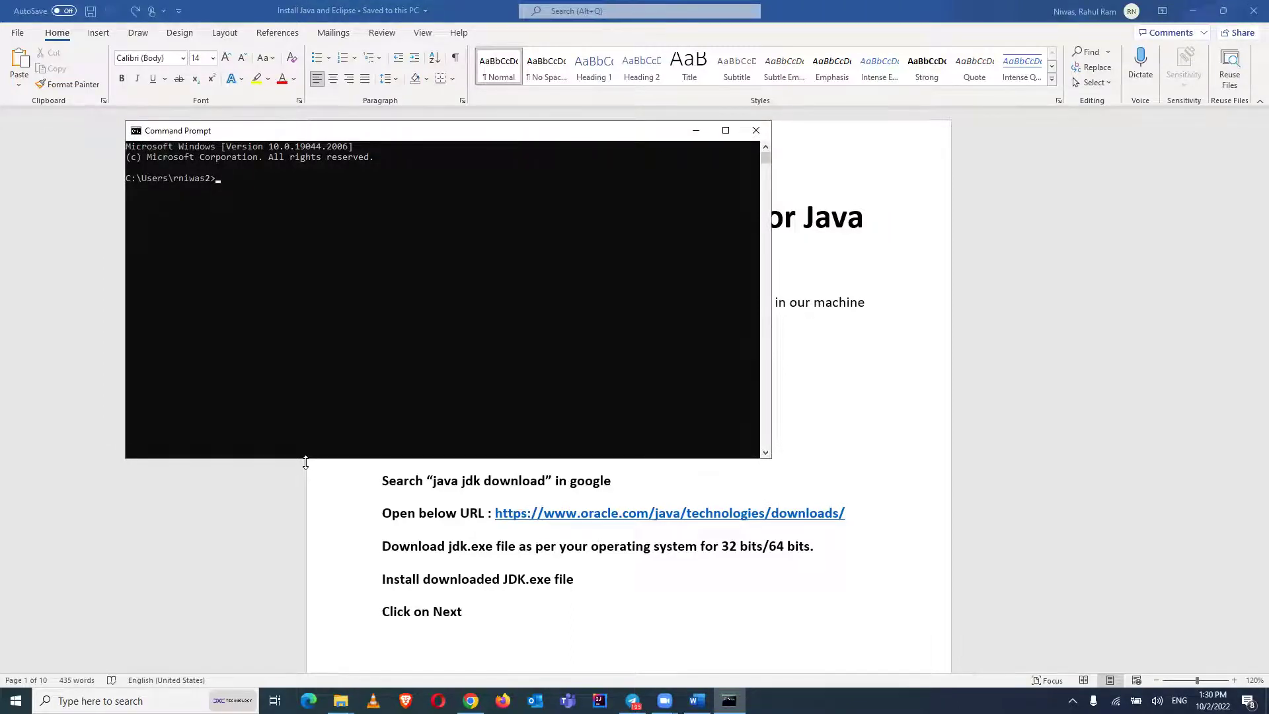
text(Java - version)
key(Return)
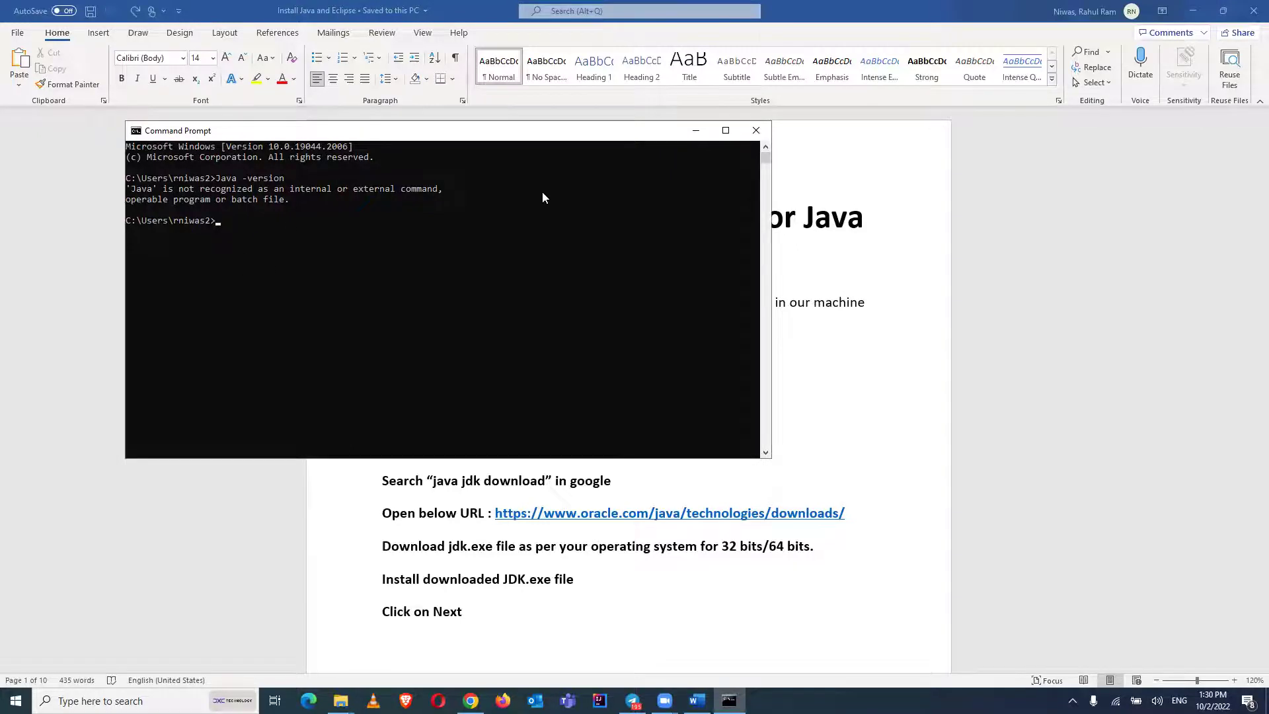
click(755, 132)
Search the computer's installed apps for Eclipse
key(super+s)
text(eclip)
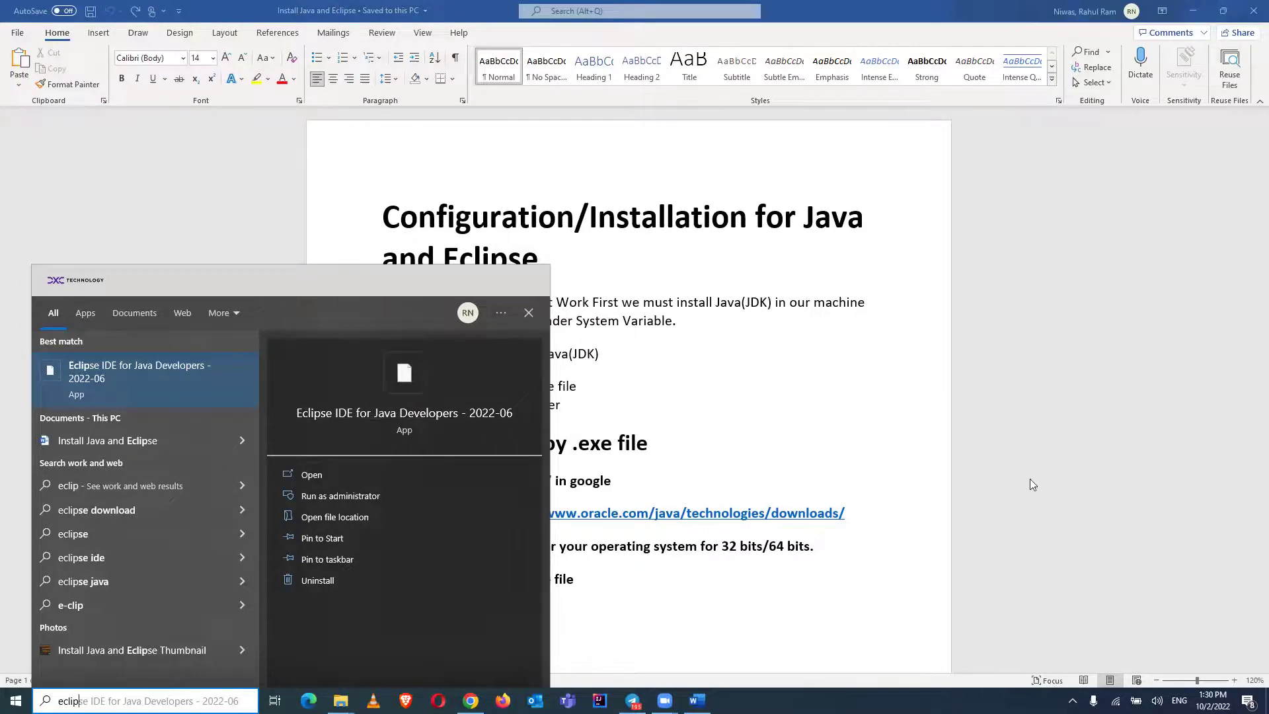
click(169, 701)
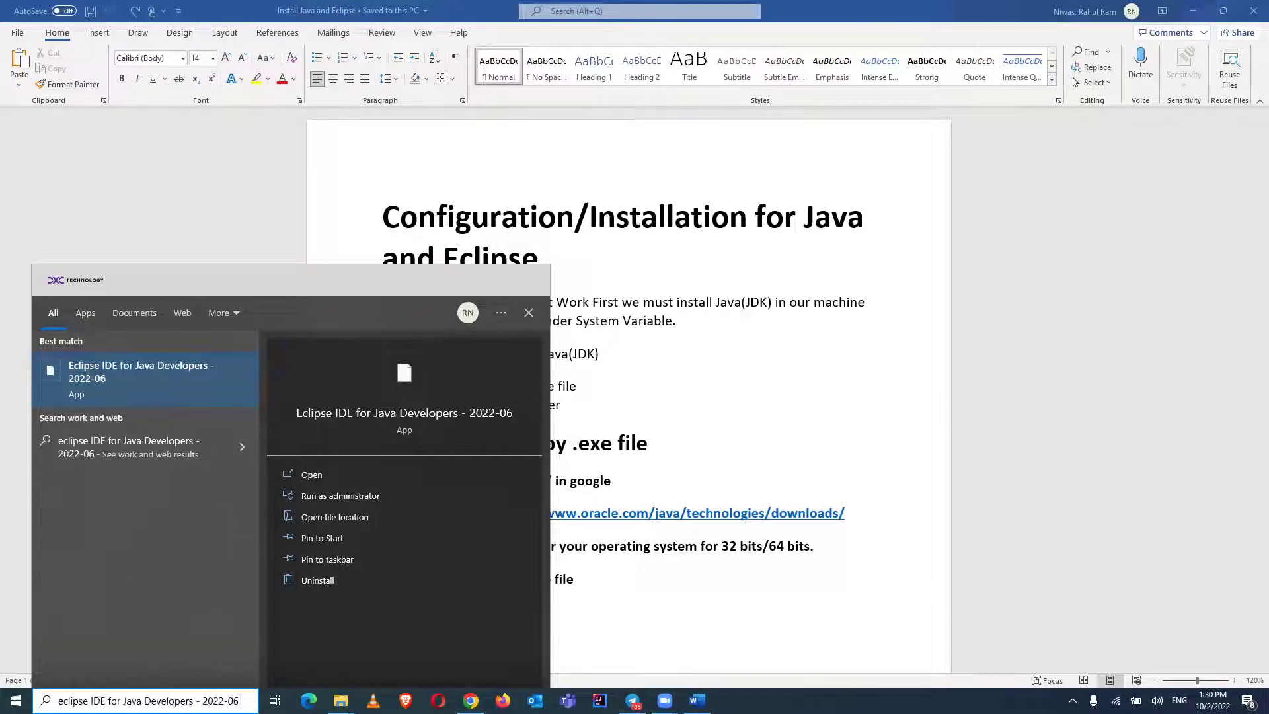
Open the list of installed programs in Control Panel and select IntelliJ IDEA Community Edition 2021.3.2
key(BackSpace)
key(BackSpace)
key(BackSpace)
key(BackSpace)
key(BackSpace)
key(BackSpace)
key(BackSpace)
key(BackSpace)
key(BackSpace)
key(BackSpace)
key(BackSpace)
key(BackSpace)
key(BackSpace)
key(BackSpace)
key(BackSpace)
key(BackSpace)
key(BackSpace)
key(BackSpace)
key(BackSpace)
key(BackSpace)
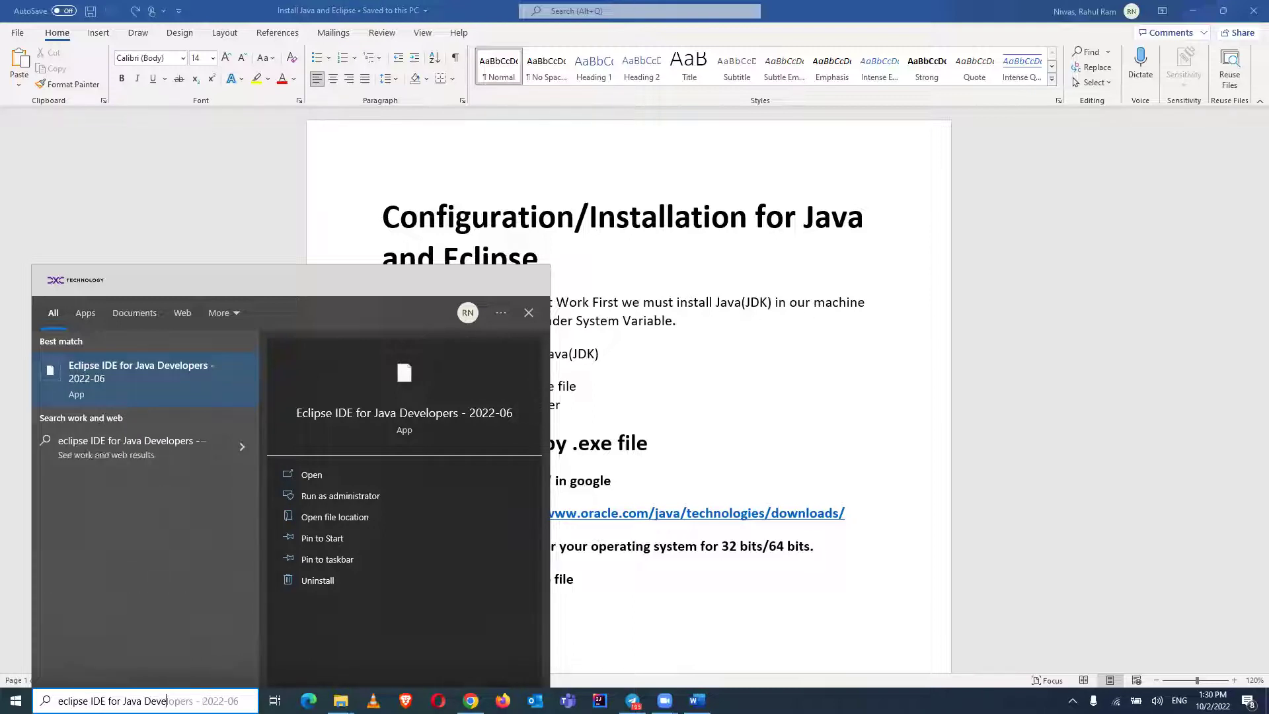
key(BackSpace)
key(BackSpace)
key(BackSpace)
key(BackSpace)
key(BackSpace)
key(BackSpace)
key(BackSpace)
key(BackSpace)
key(BackSpace)
key(BackSpace)
key(BackSpace)
key(BackSpace)
key(BackSpace)
key(BackSpace)
text(con)
text(ro)
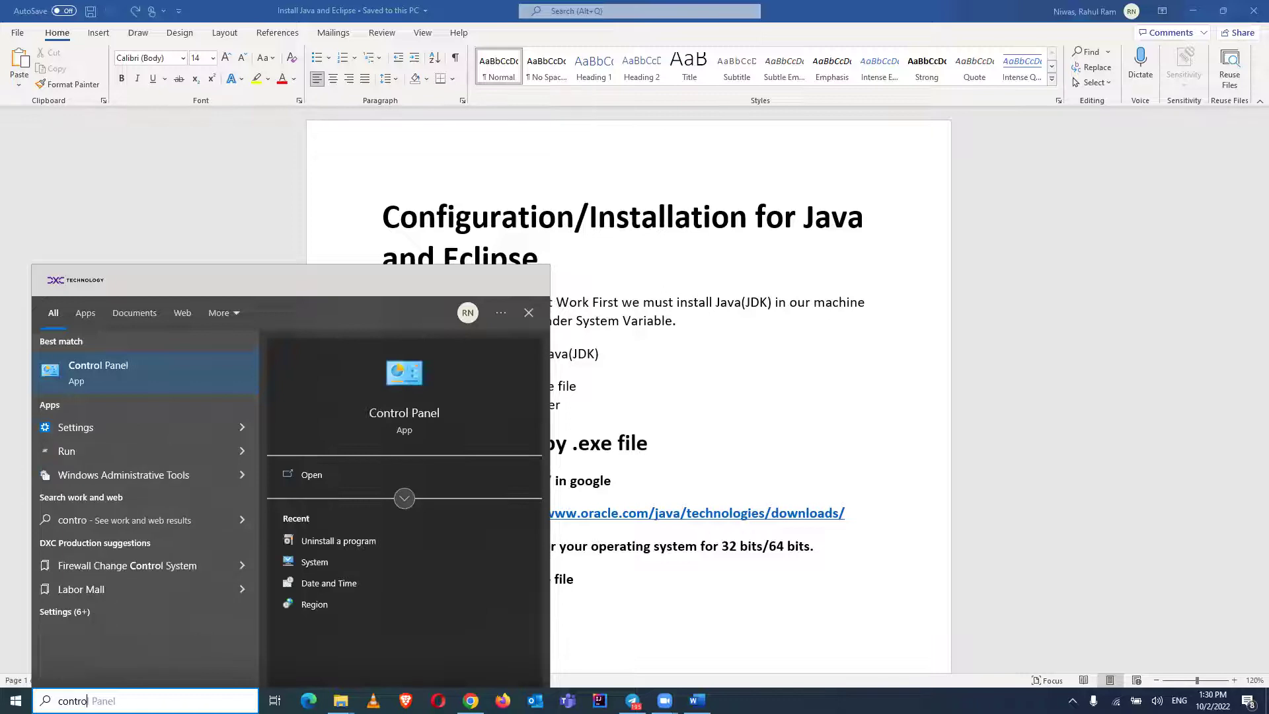
click(133, 367)
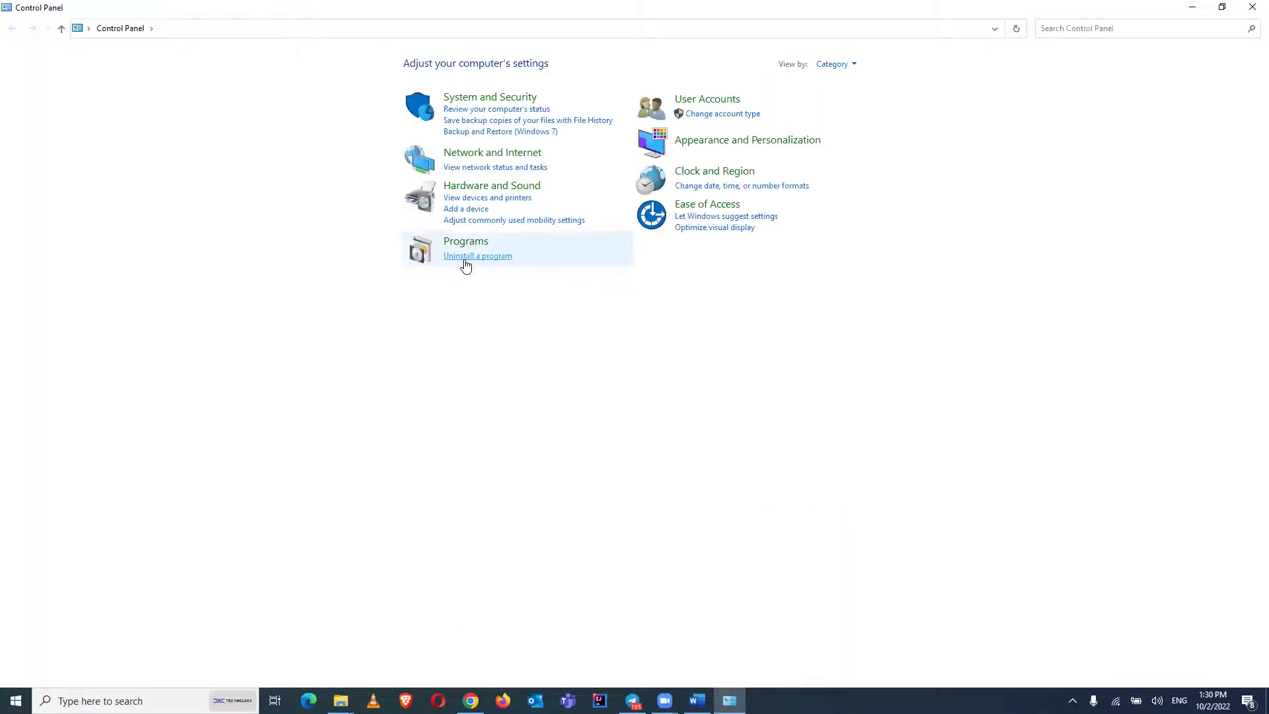
click(464, 256)
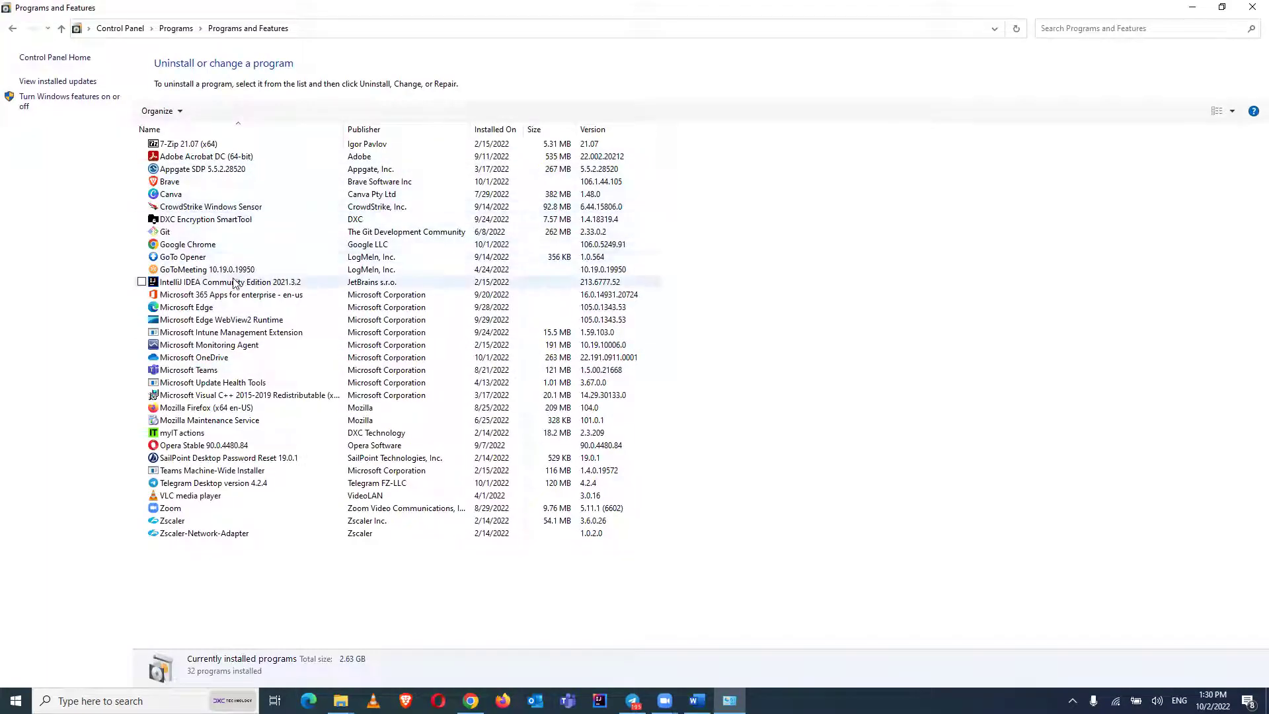
click(225, 284)
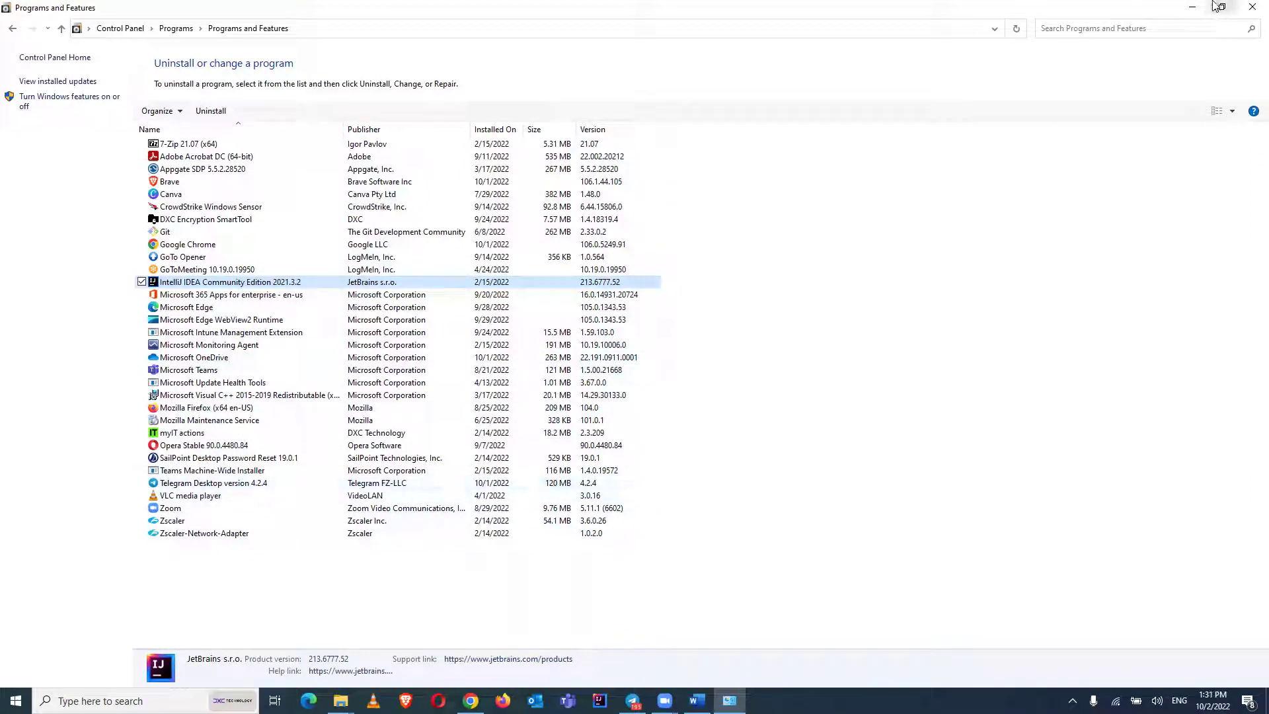
Minimize all open windows to show the desktop
click(1193, 8)
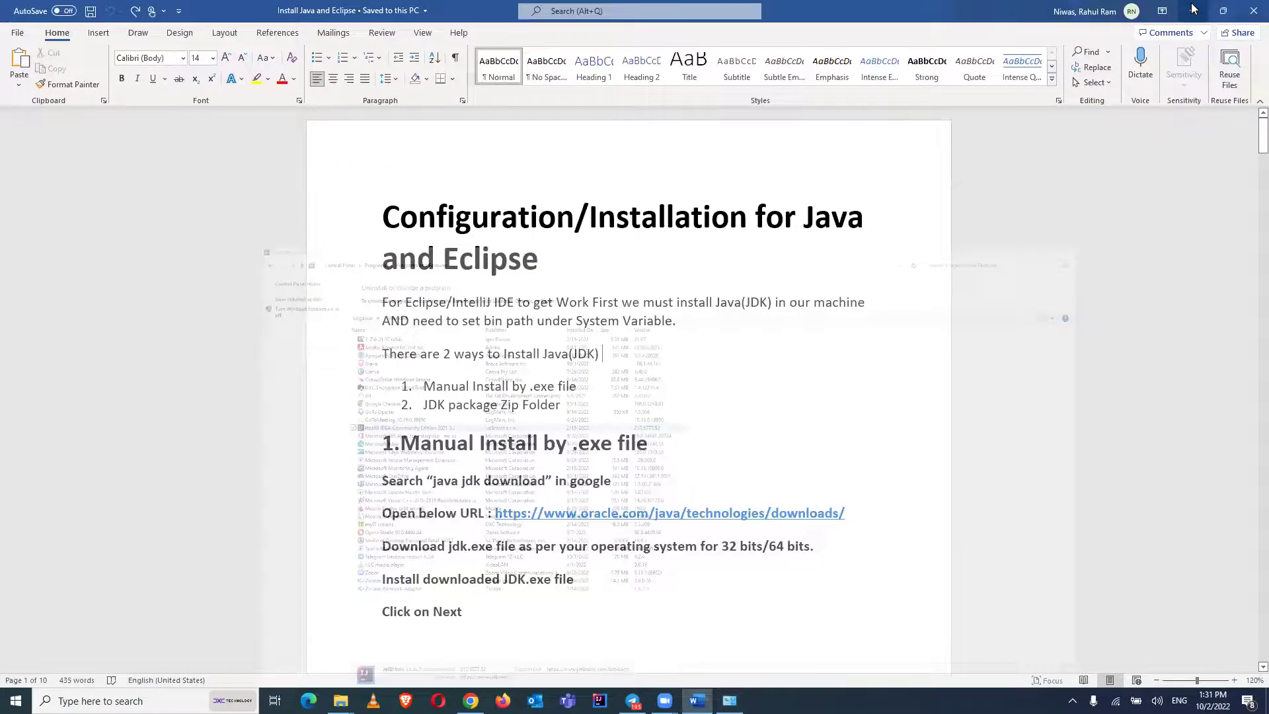
click(1193, 8)
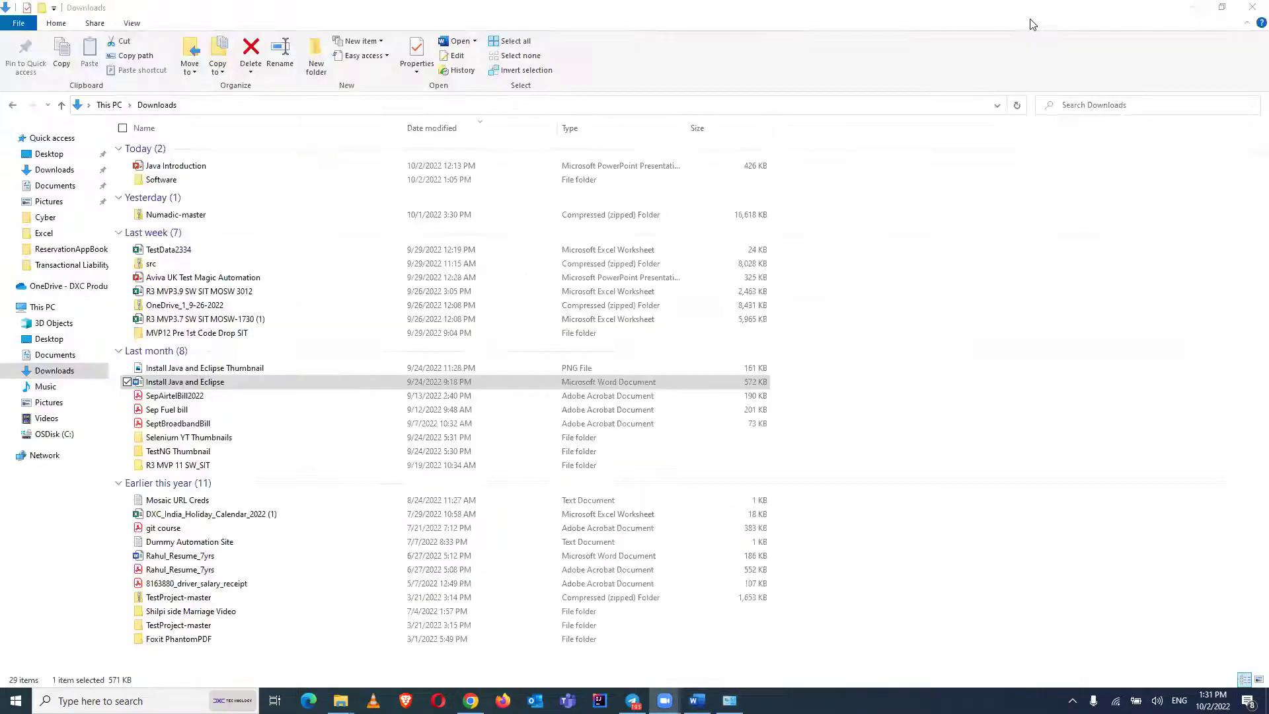
click(1198, 9)
click(1193, 8)
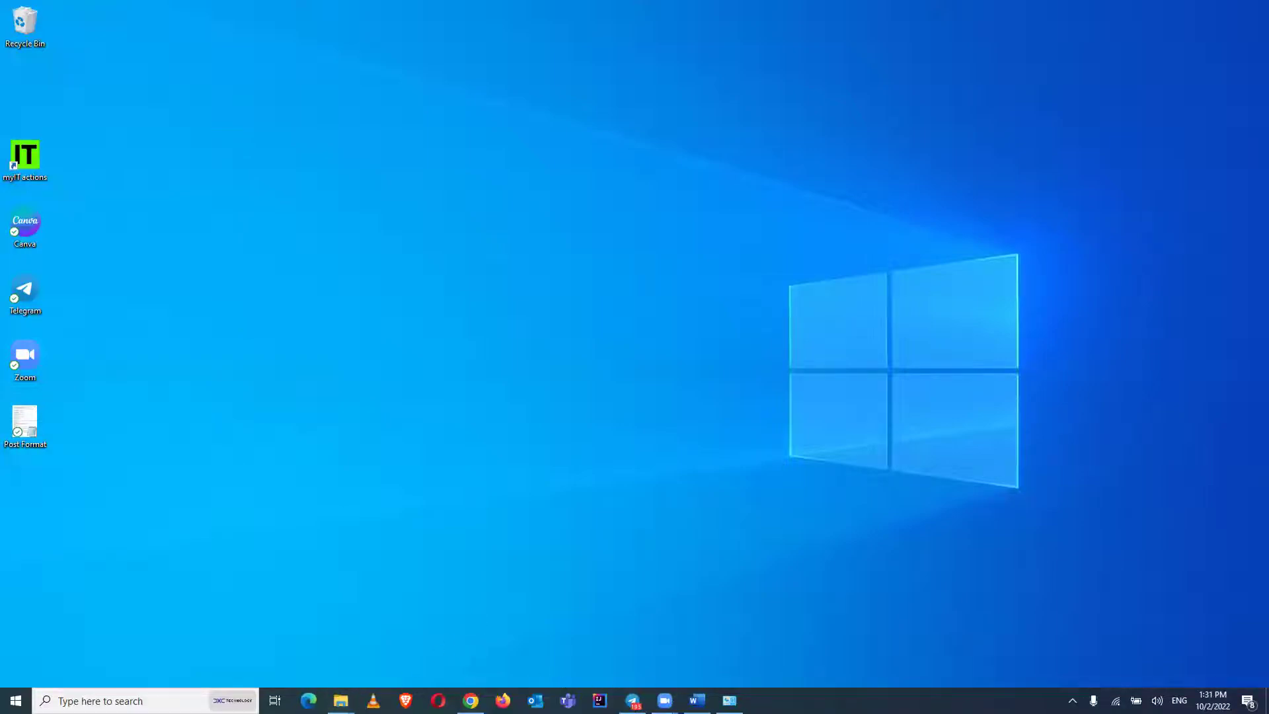
Return to the Install Java and Eclipse document in Word and highlight the phrase "java jdk download"
click(696, 700)
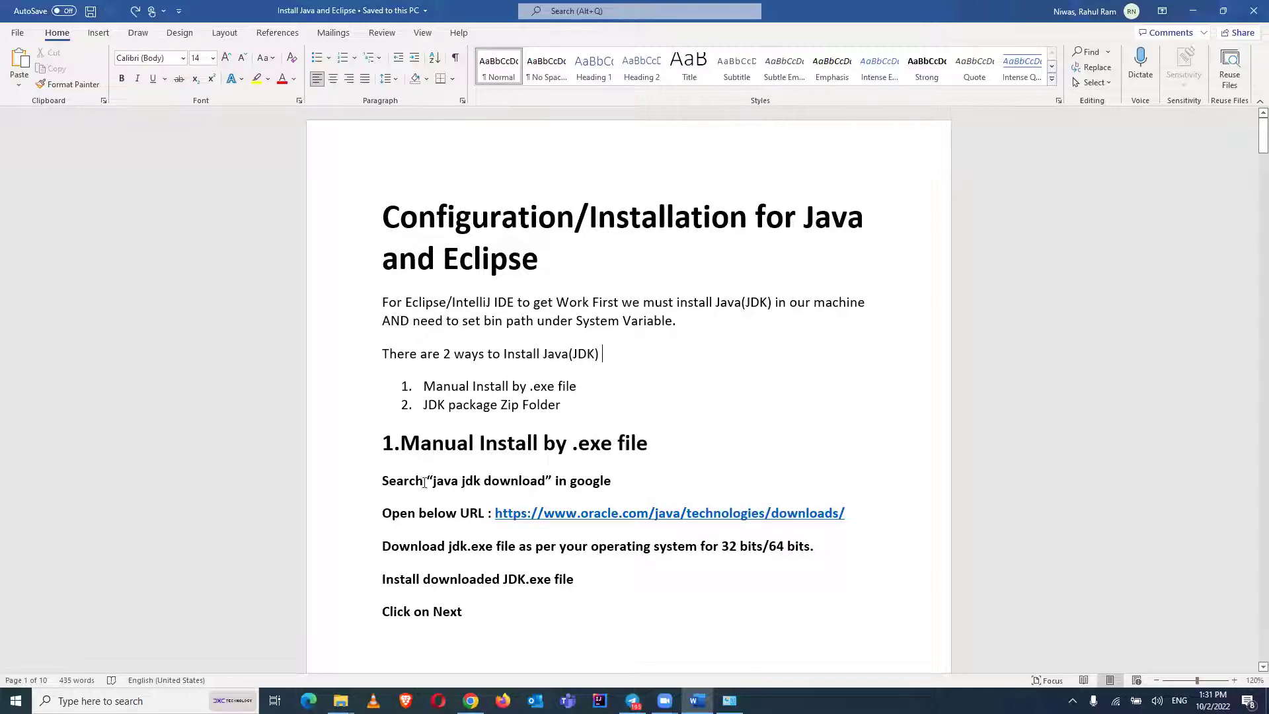
drag(433, 482, 534, 485)
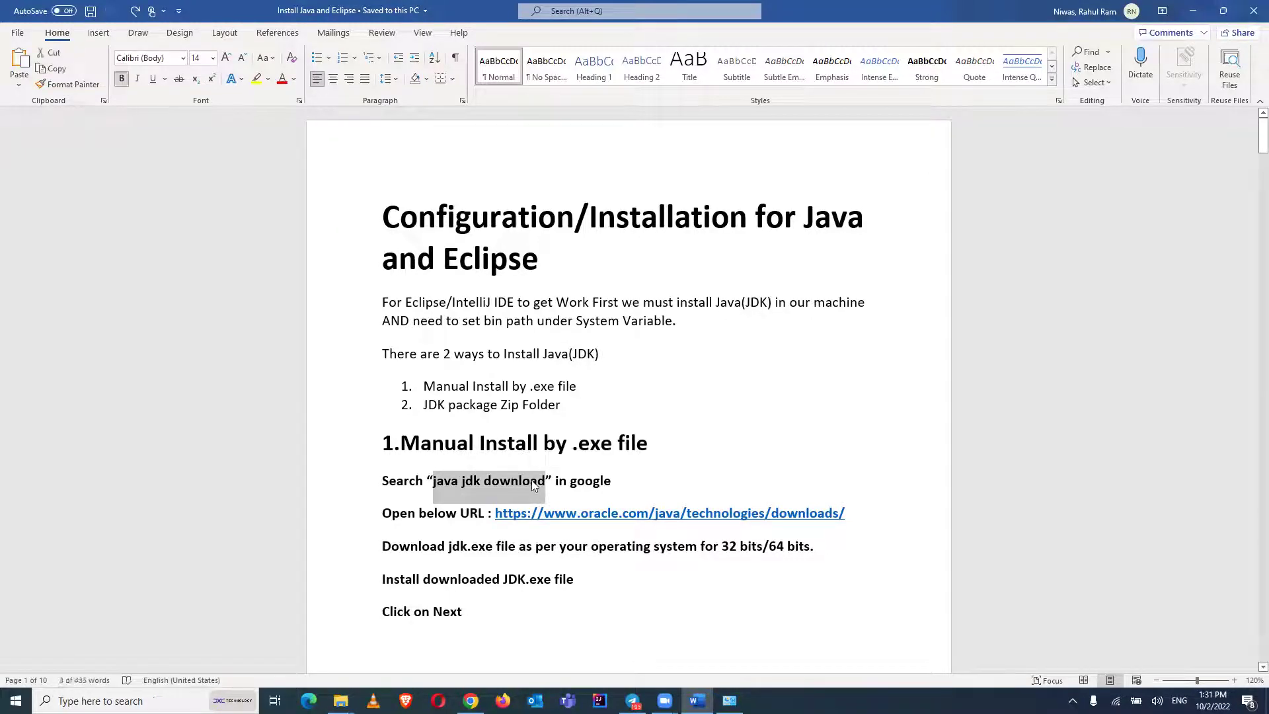
Switch to Chrome and show the playlists of the open YouTube channel
click(471, 700)
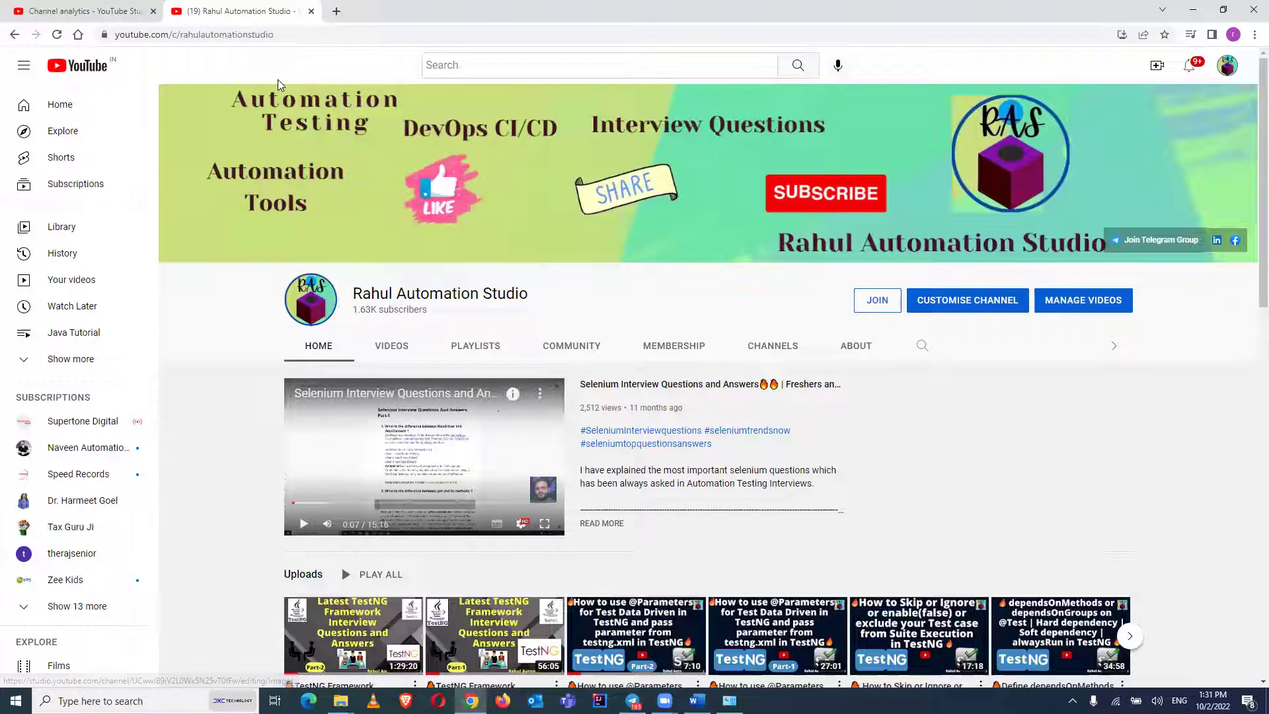
click(286, 33)
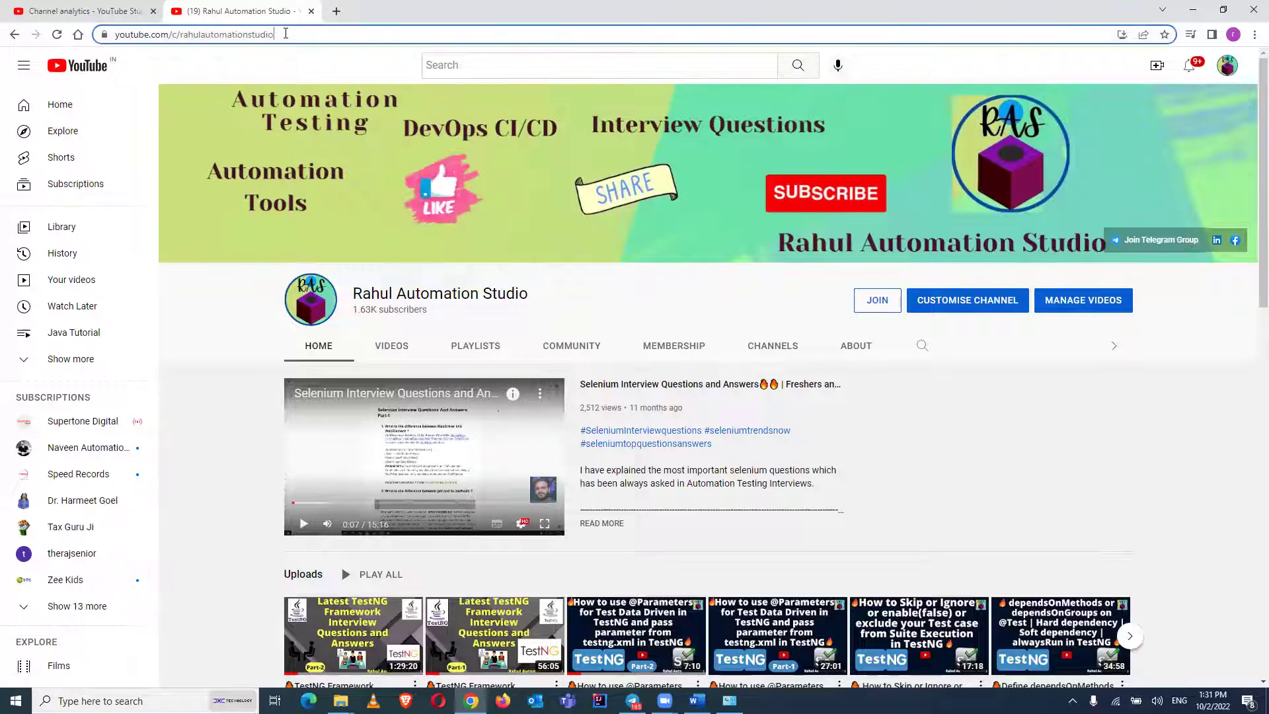
click(354, 293)
drag(354, 293, 584, 300)
click(584, 299)
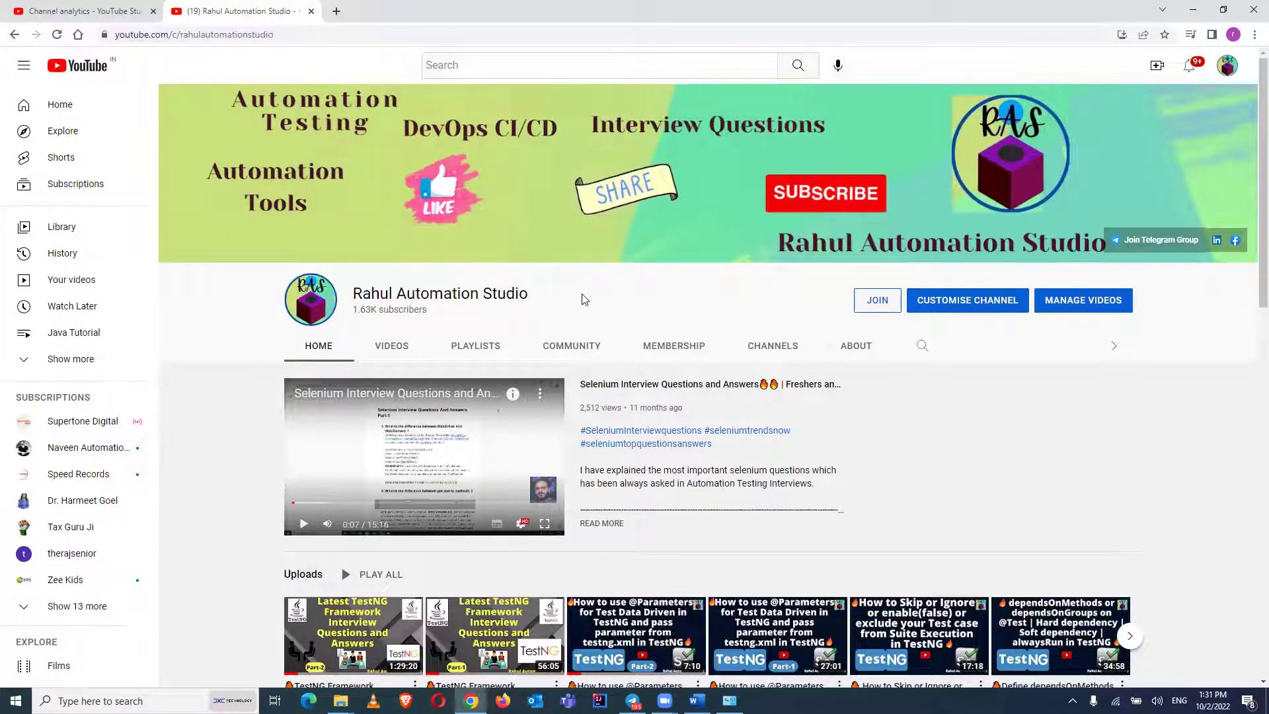
click(465, 349)
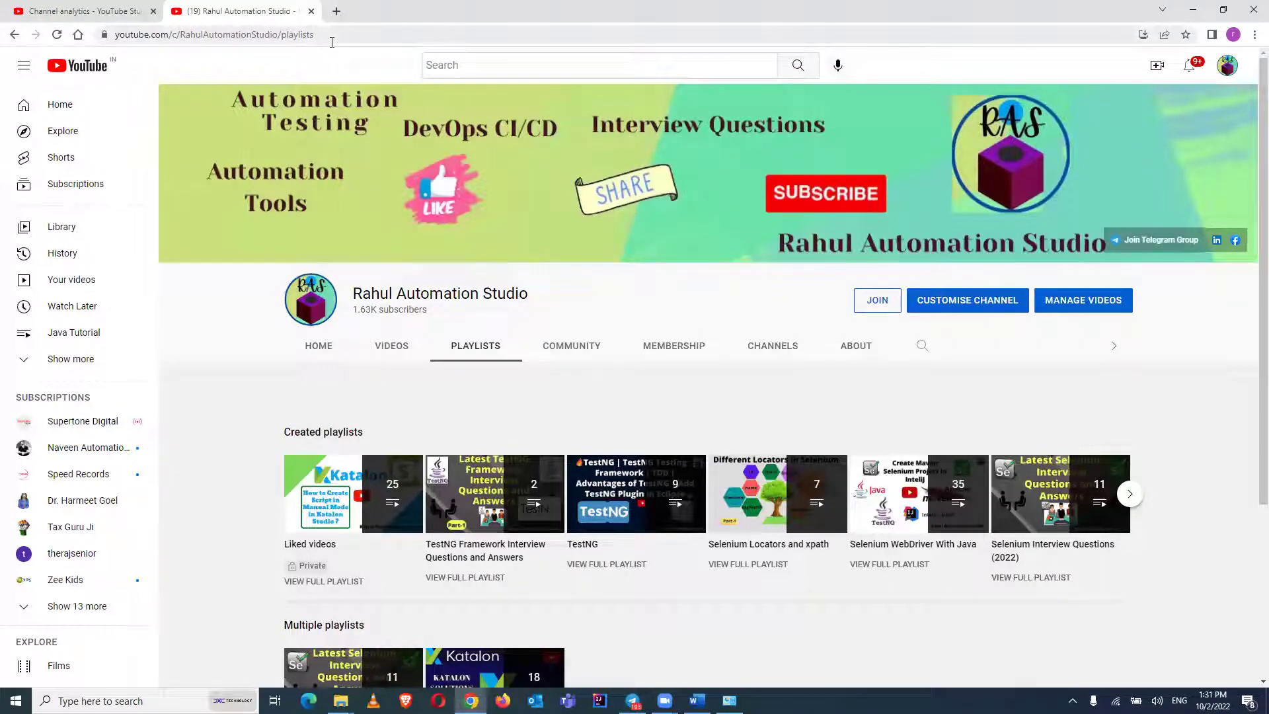
Search Google for "java jdk download" in a new tab and open Oracle's Java Downloads result in another tab
click(336, 11)
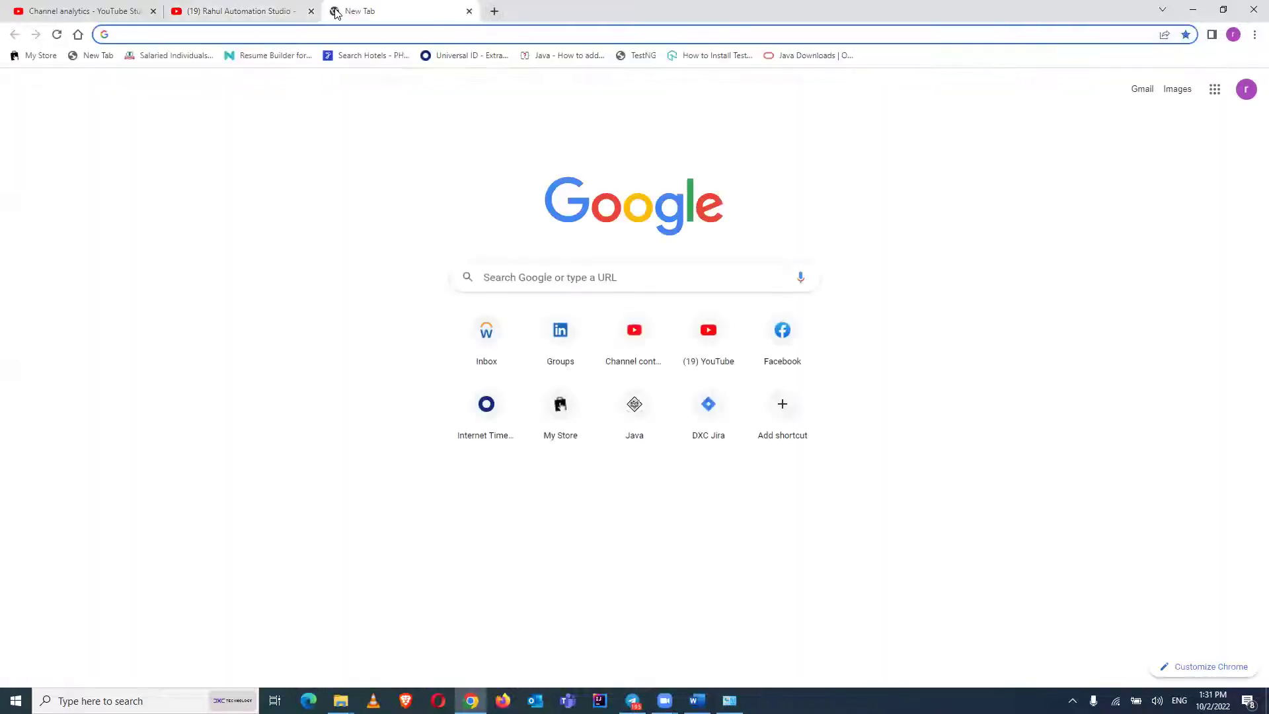
text(java jdk download)
key(Return)
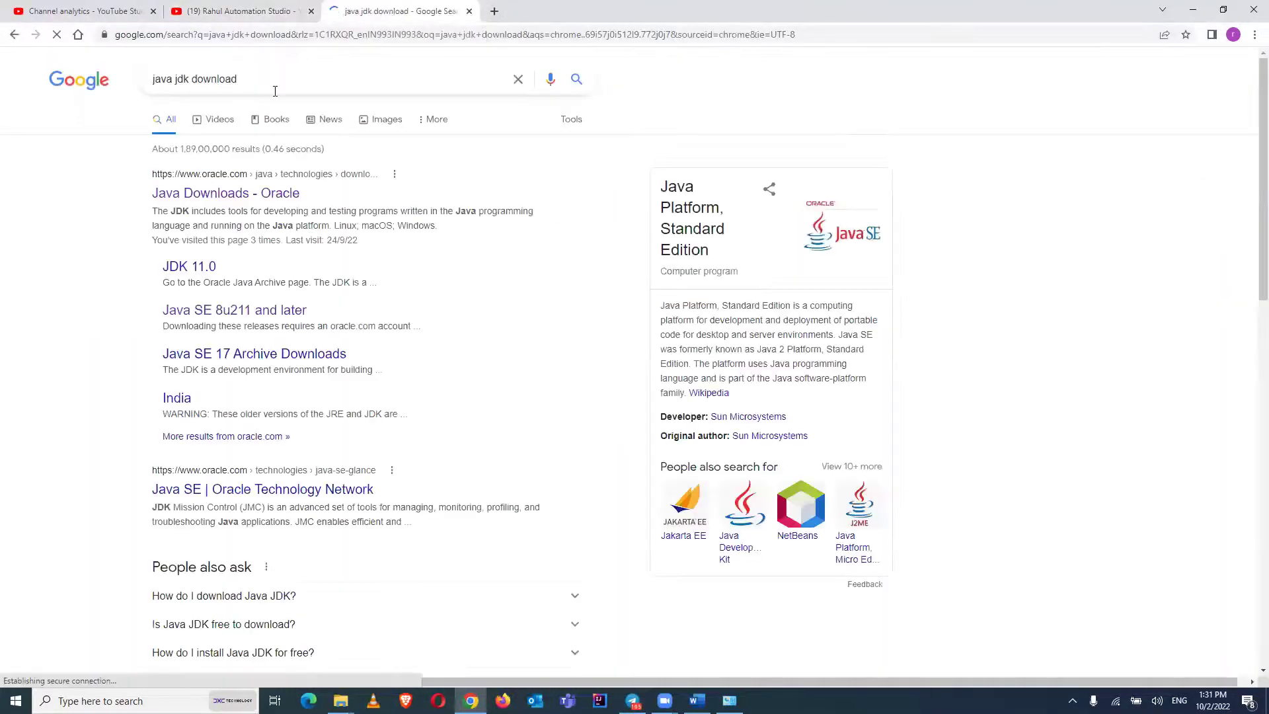
right_click(258, 197)
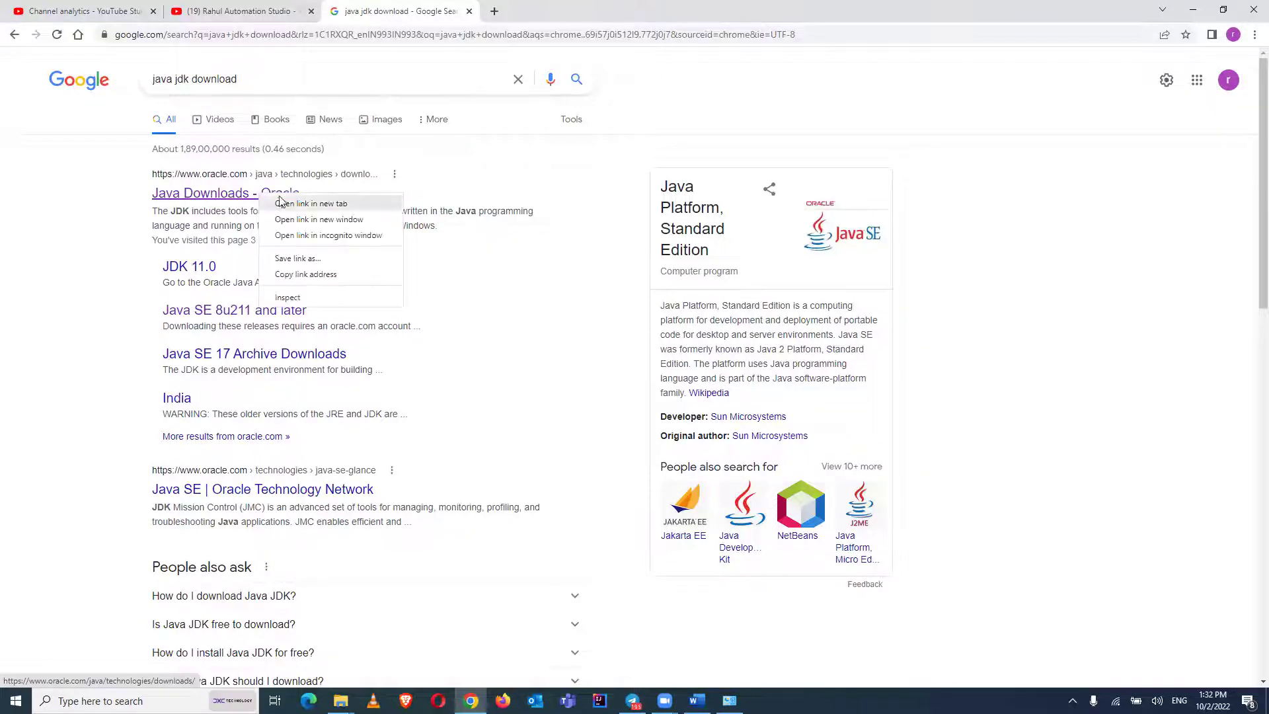
click(291, 207)
click(502, 19)
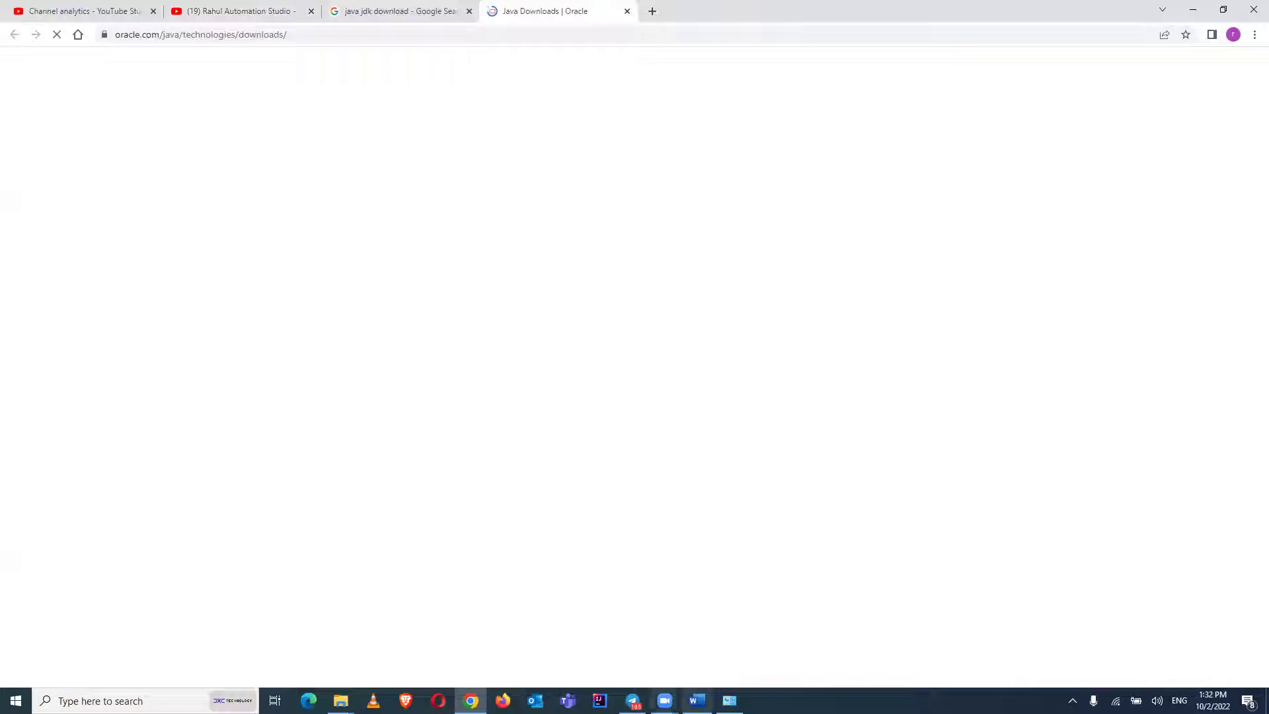
Consult the download URL instructions in the Word document and return to the Oracle page in Chrome
click(697, 701)
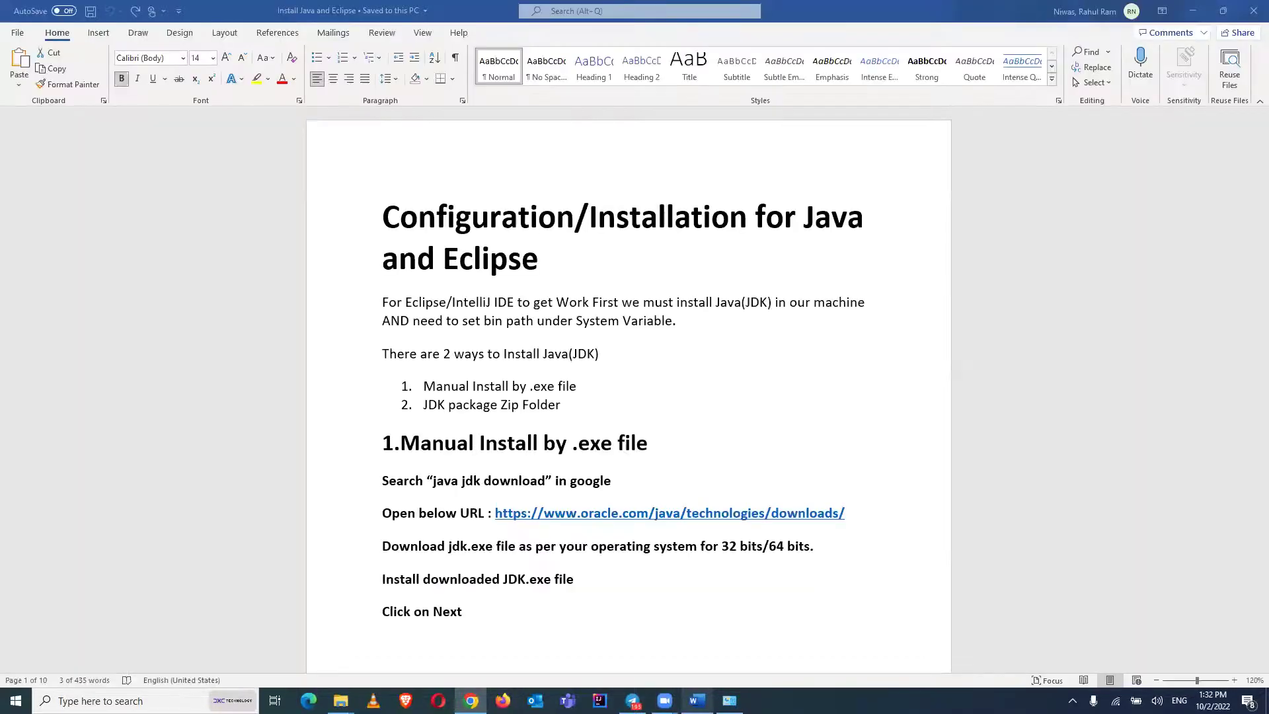
click(381, 514)
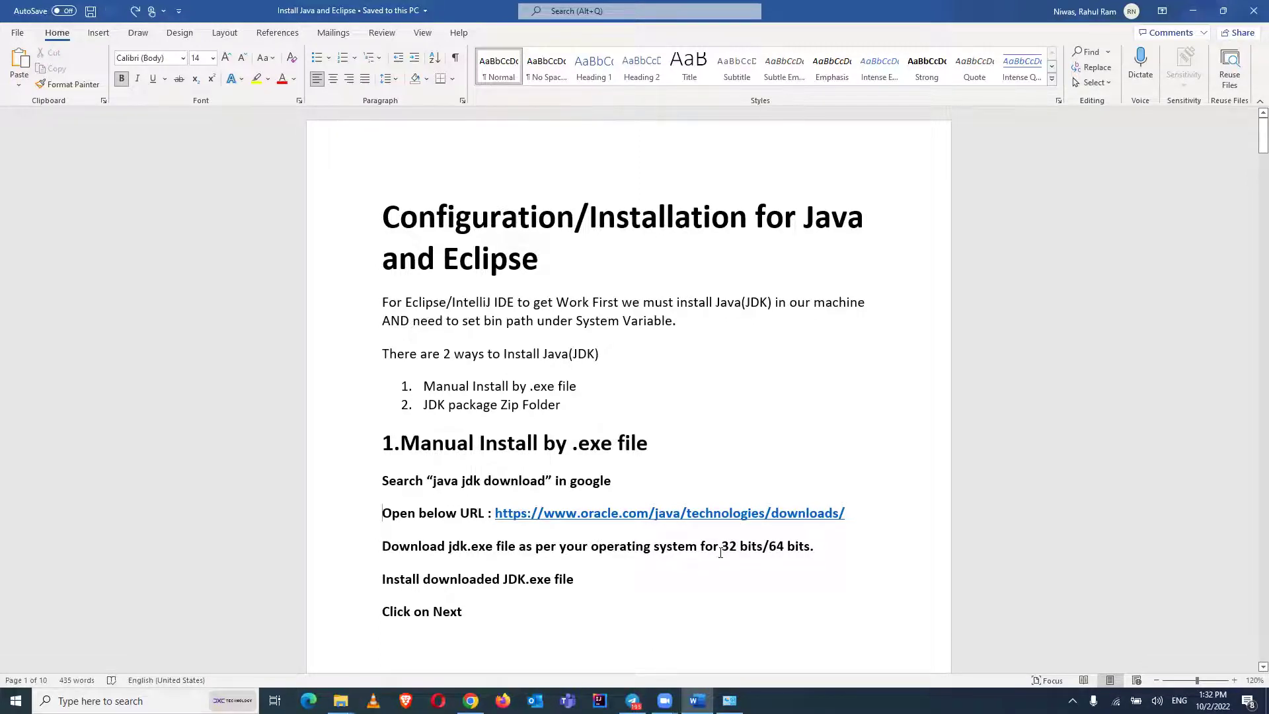
click(470, 701)
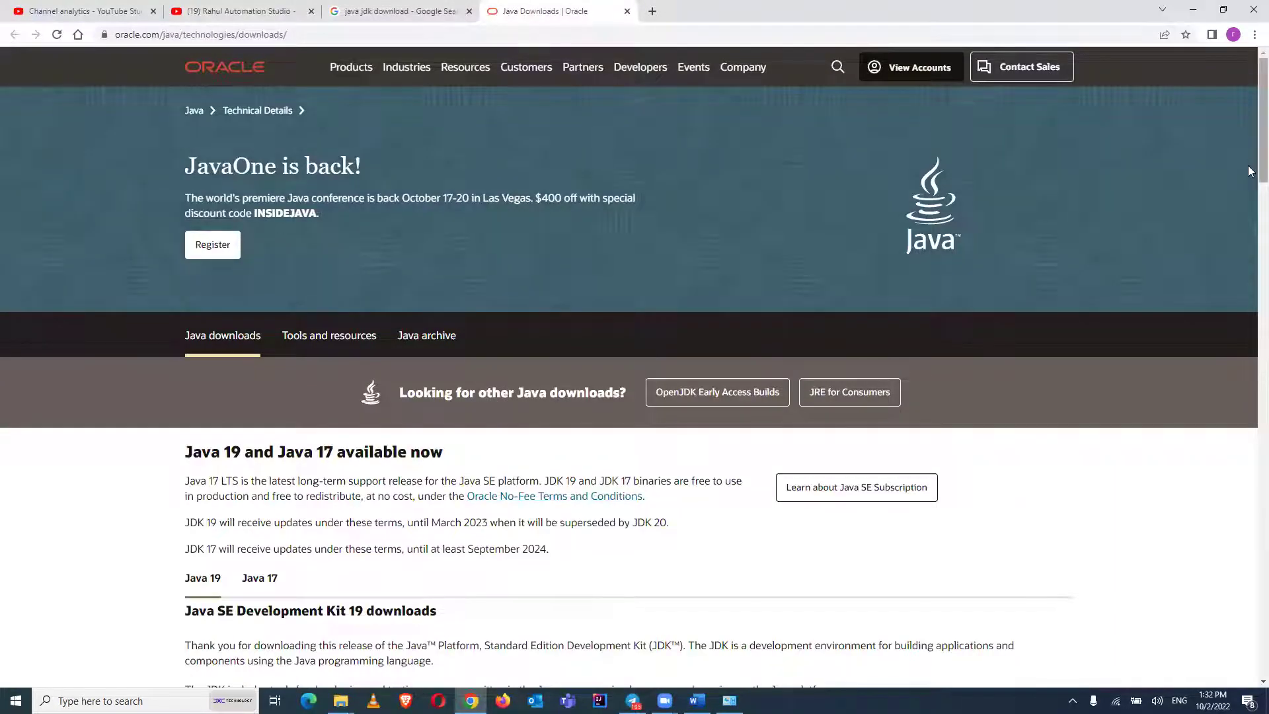
Download the JDK 19 x64 Installer for Windows, jdk-19_windows-x64_bin.exe
scroll(1249, 265, down, 6)
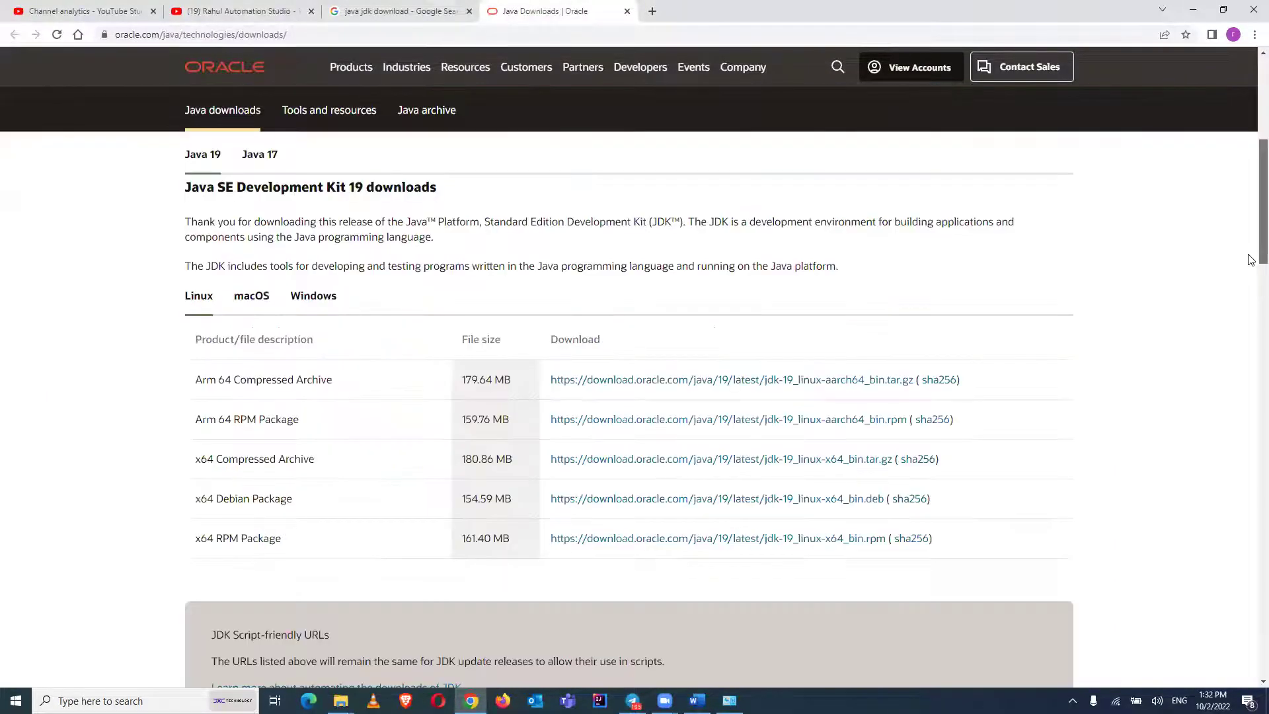
scroll(1250, 257, down, 1)
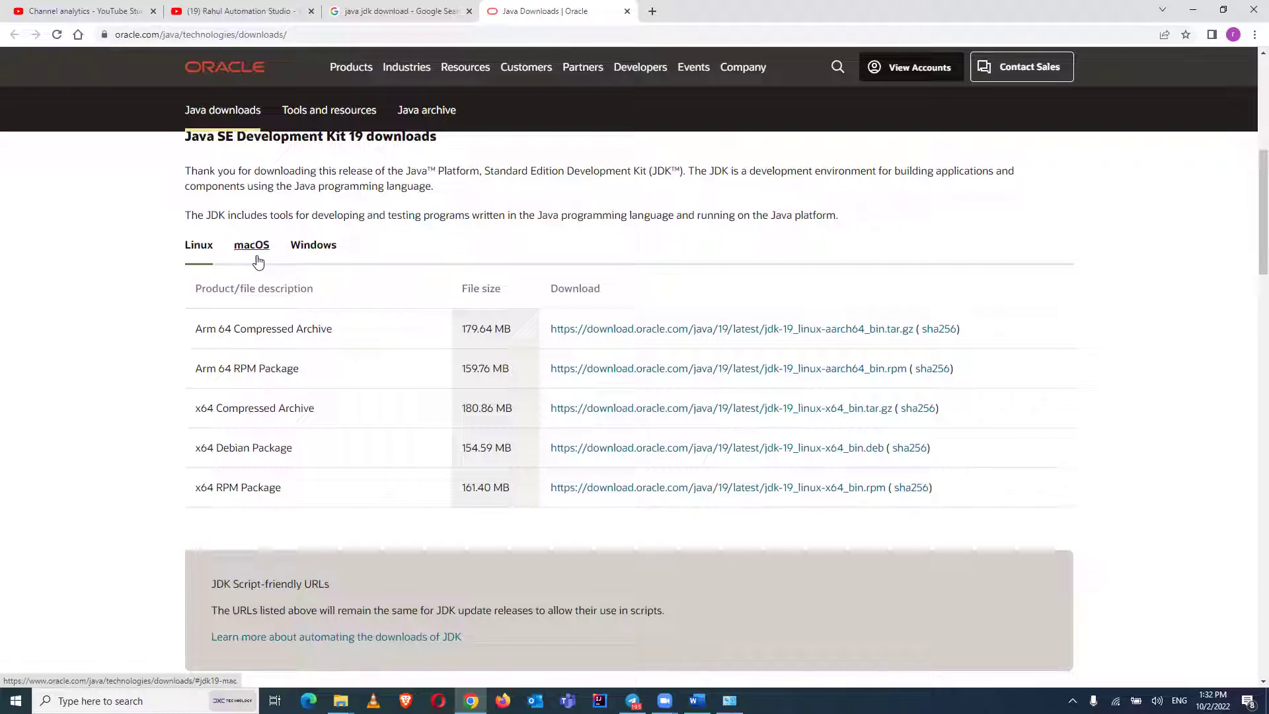
click(325, 251)
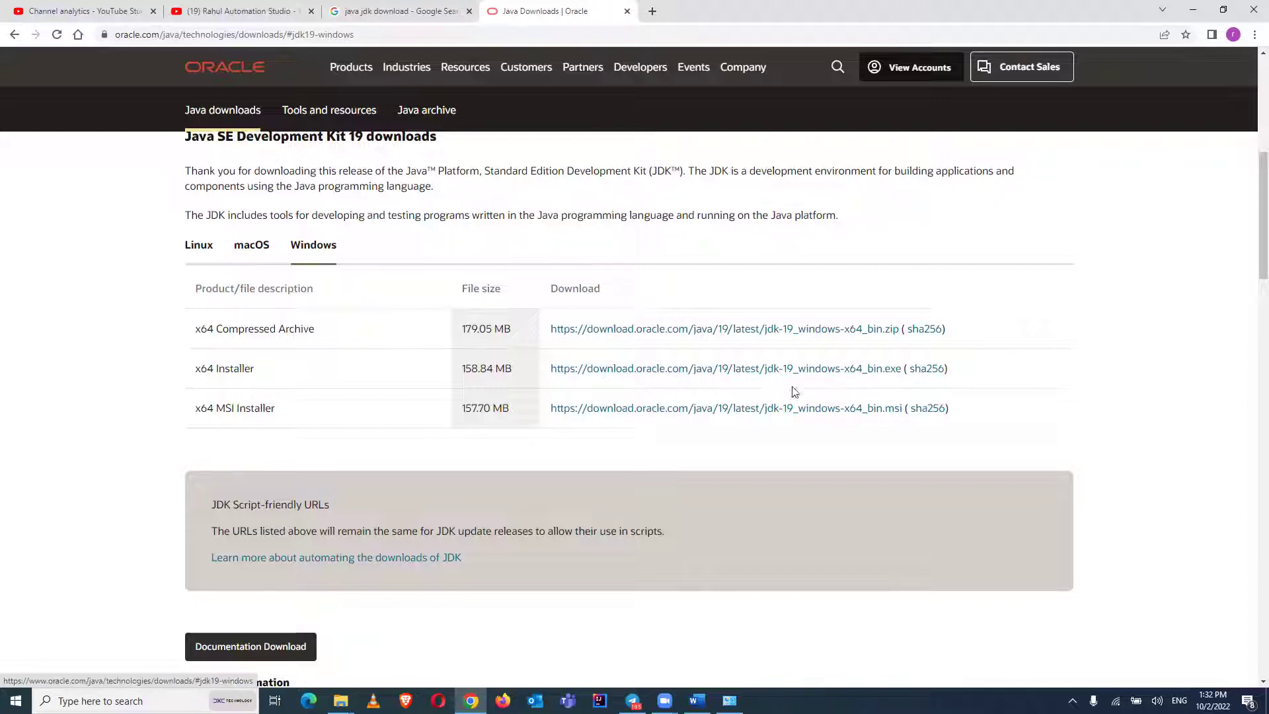
click(645, 374)
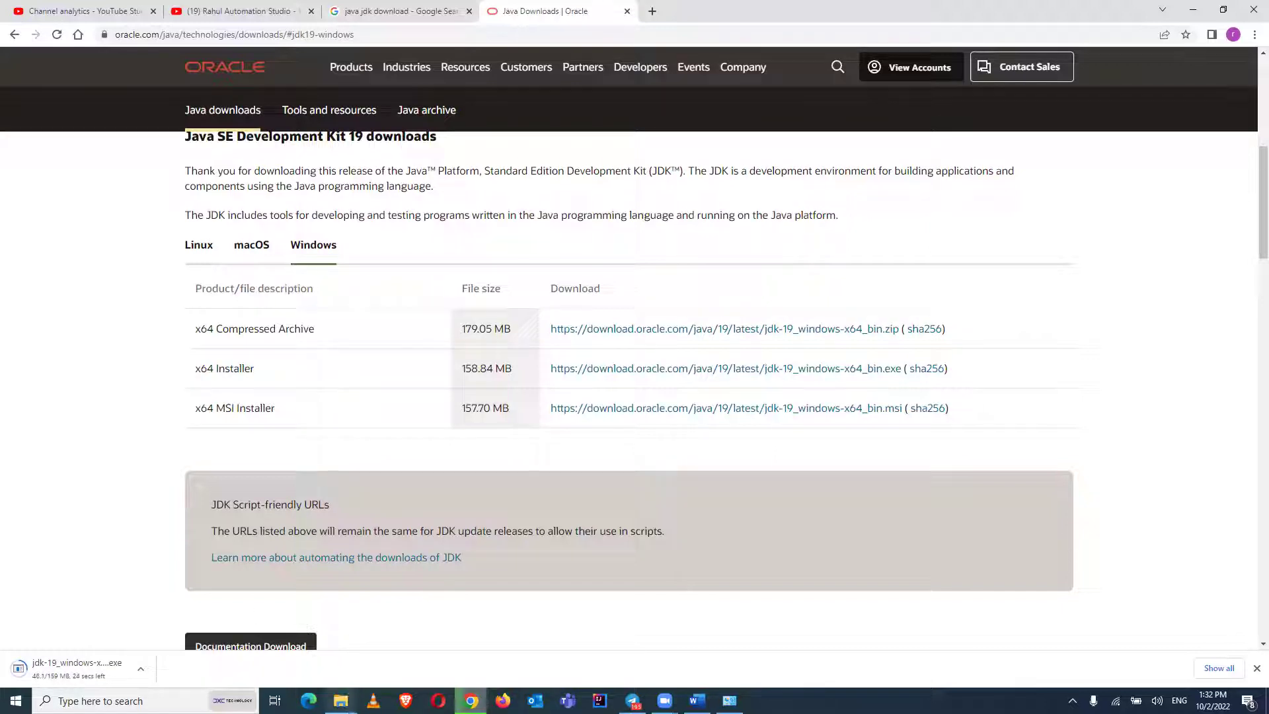
Check the Downloads folder in File Explorer for the JDK download and return to Chrome
click(340, 700)
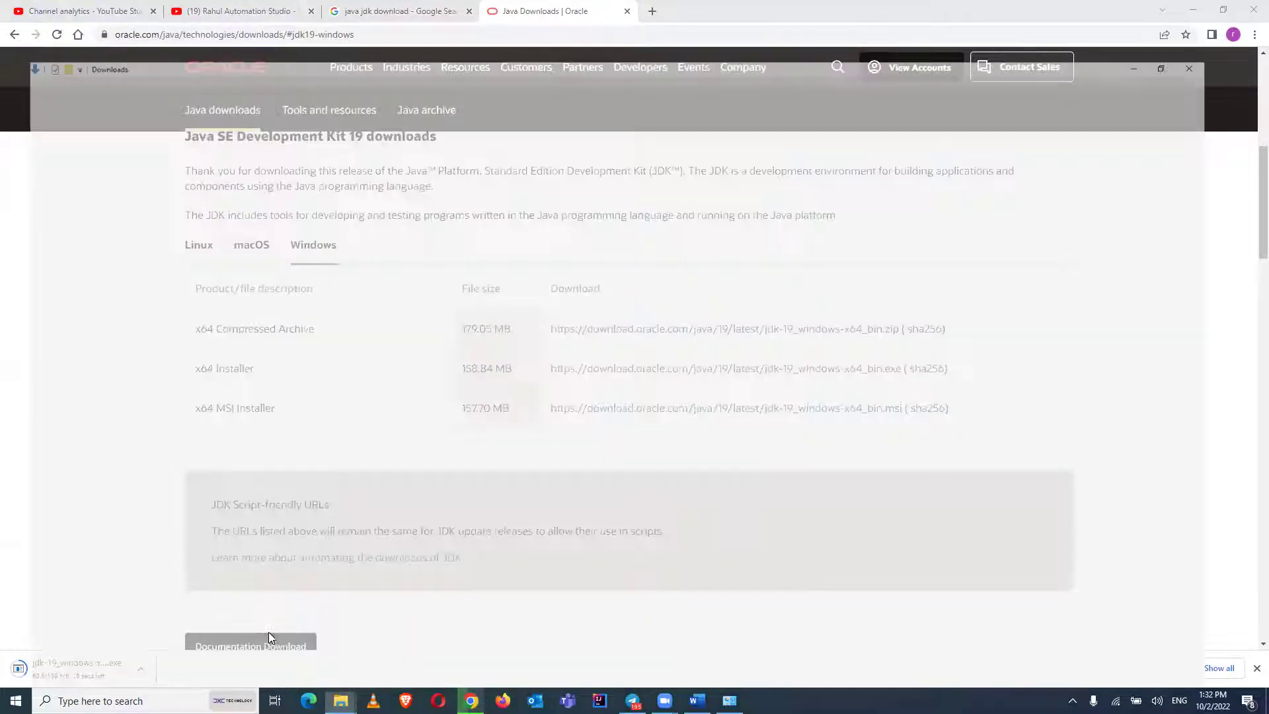
click(269, 632)
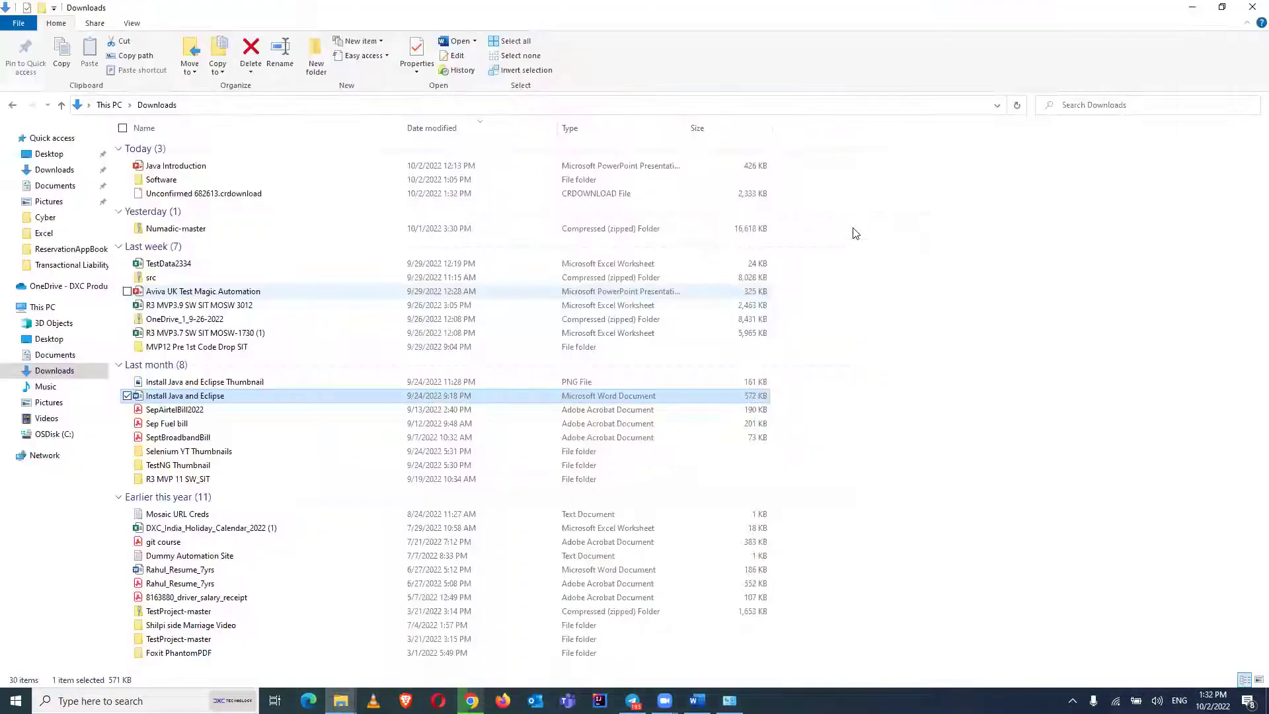
click(885, 191)
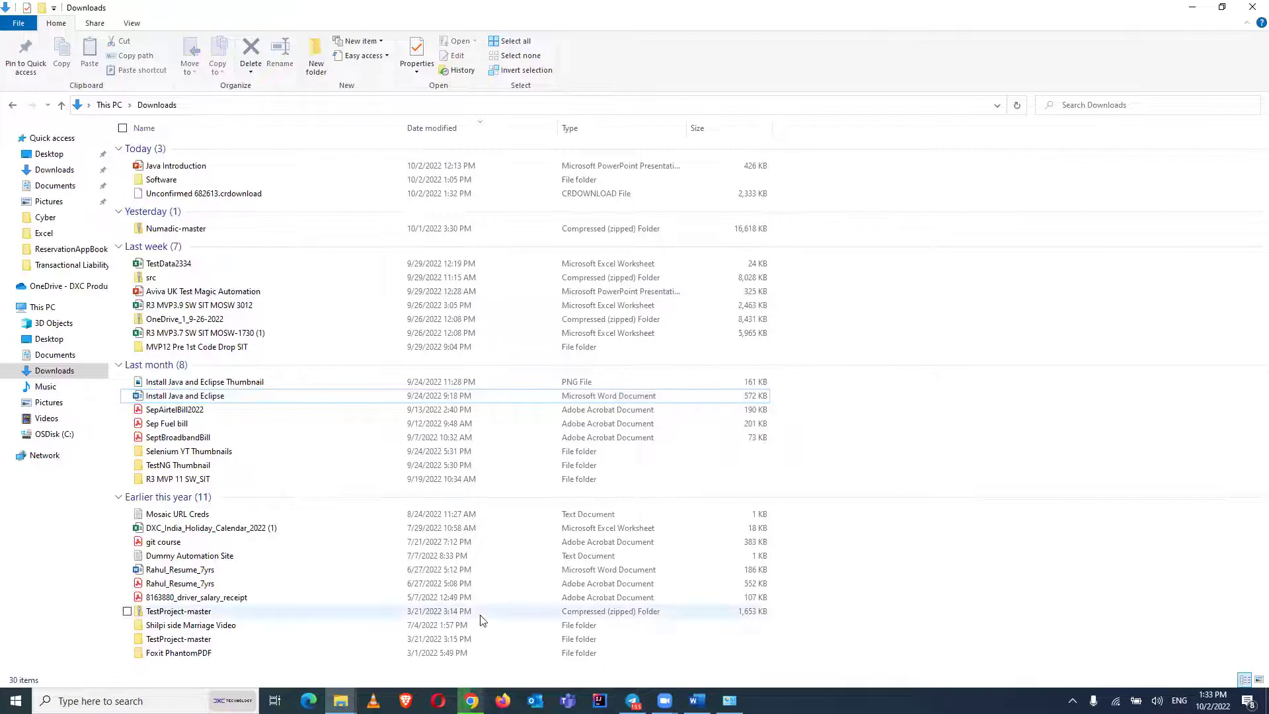
click(471, 700)
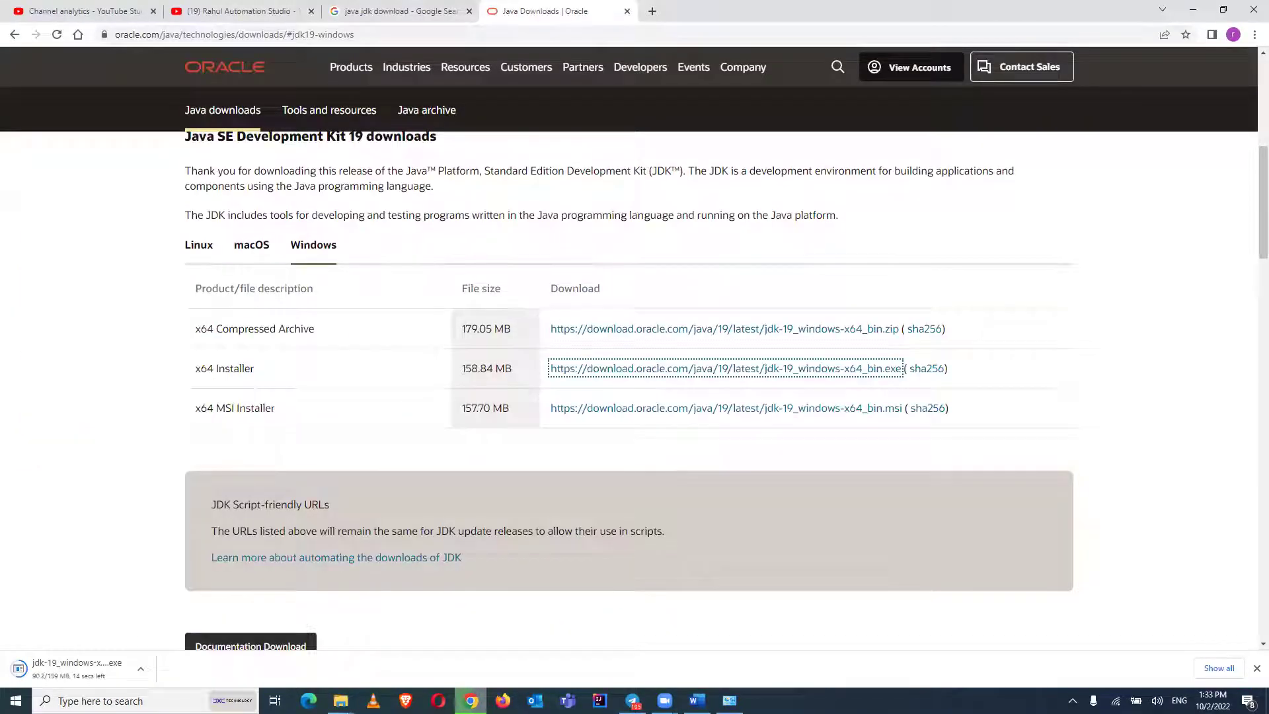
Switch to the Word guide and read its instructions for installing the downloaded JDK.exe file
click(697, 700)
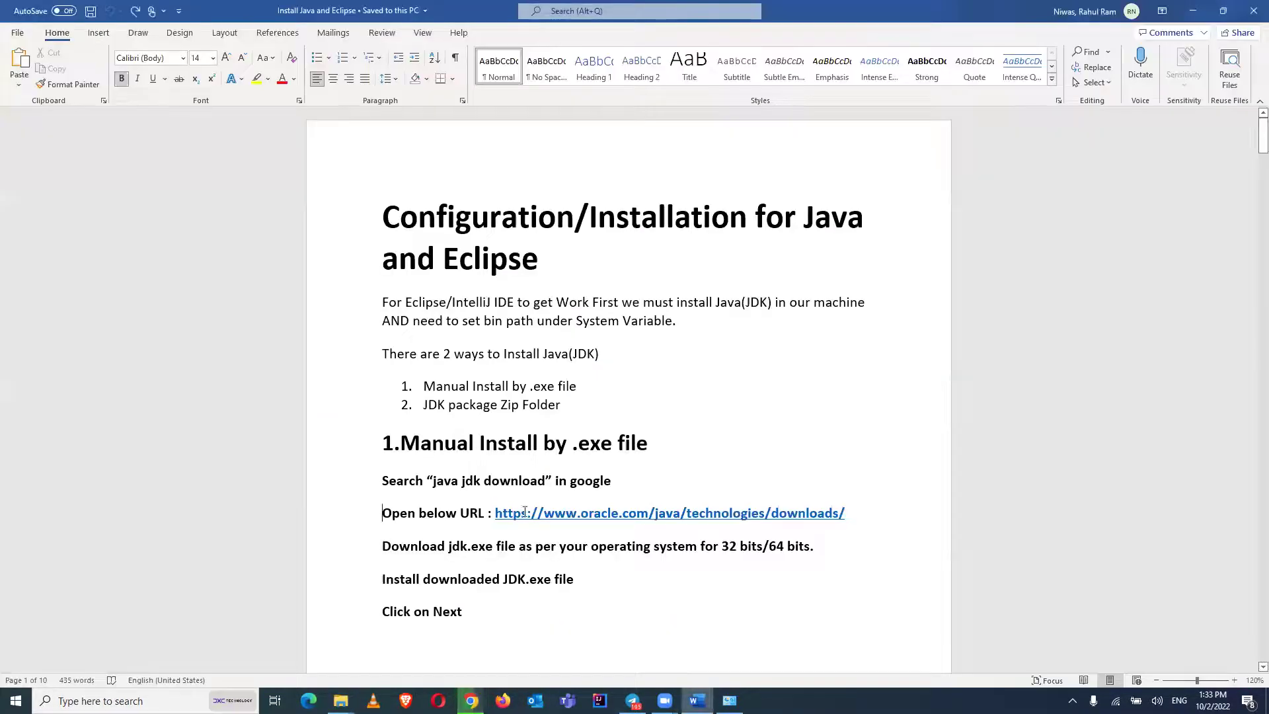
drag(1261, 142, 1250, 167)
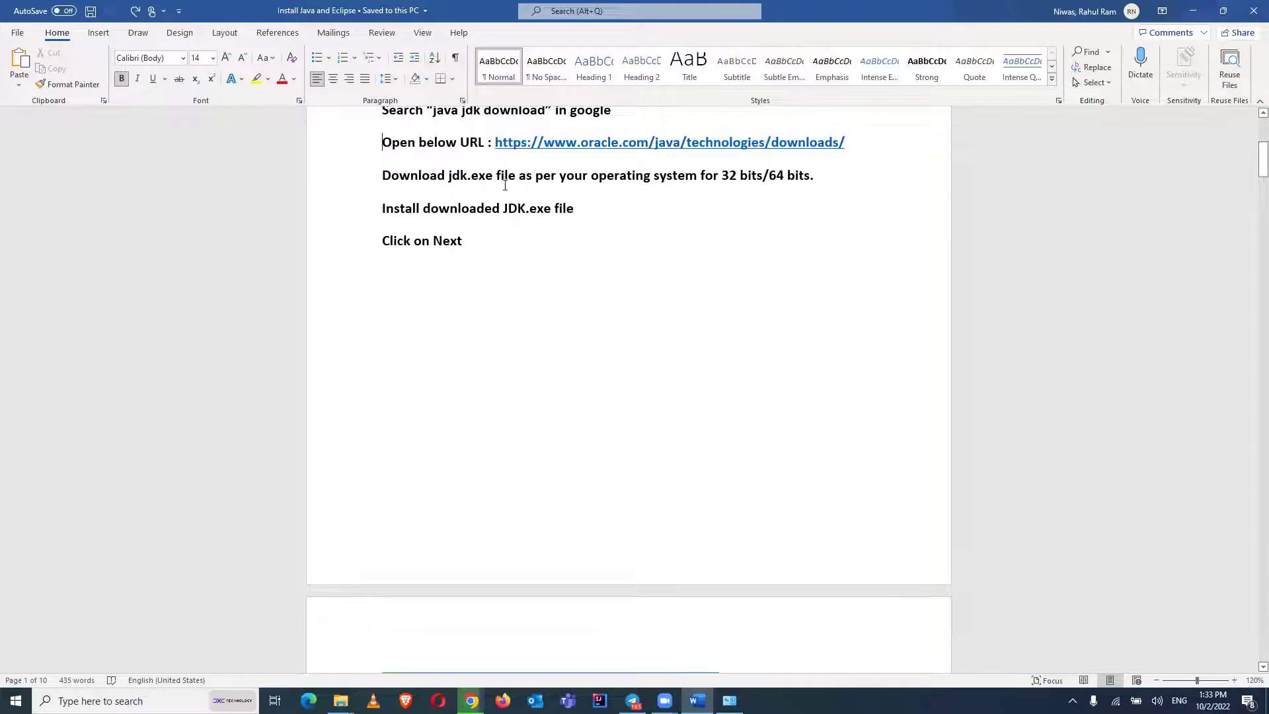
drag(398, 208, 576, 206)
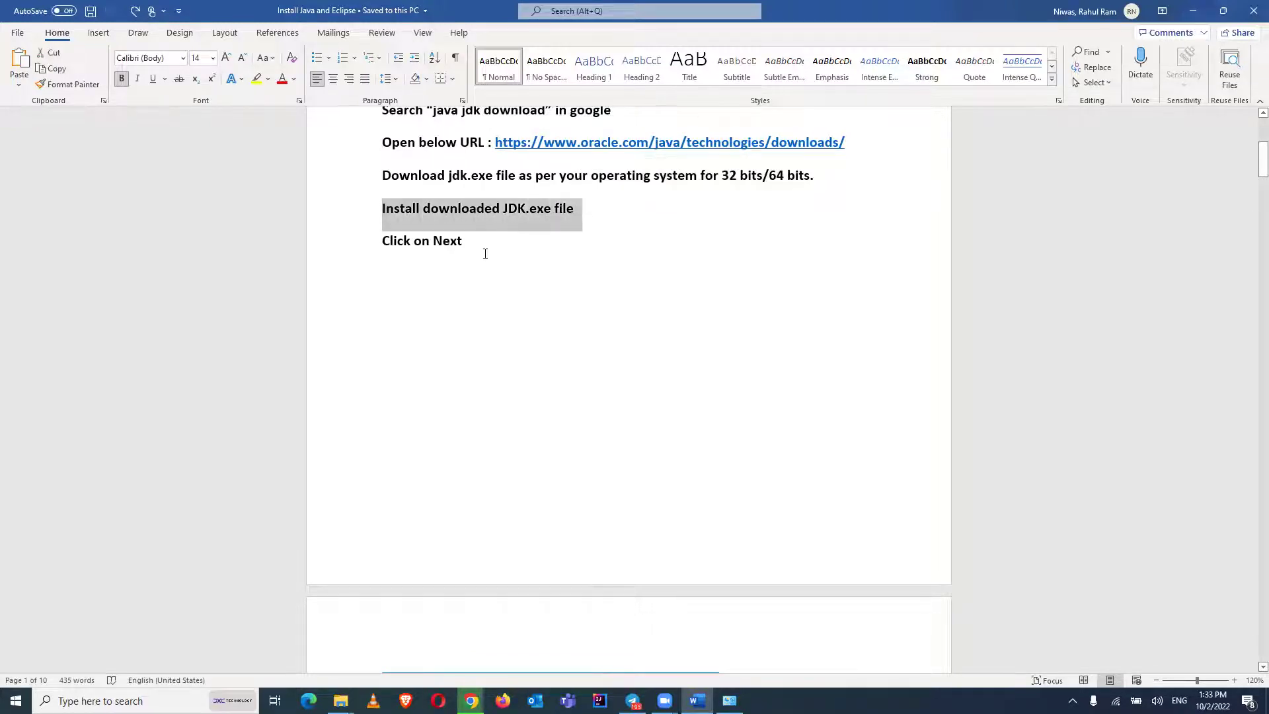
click(482, 252)
drag(1250, 166, 1250, 188)
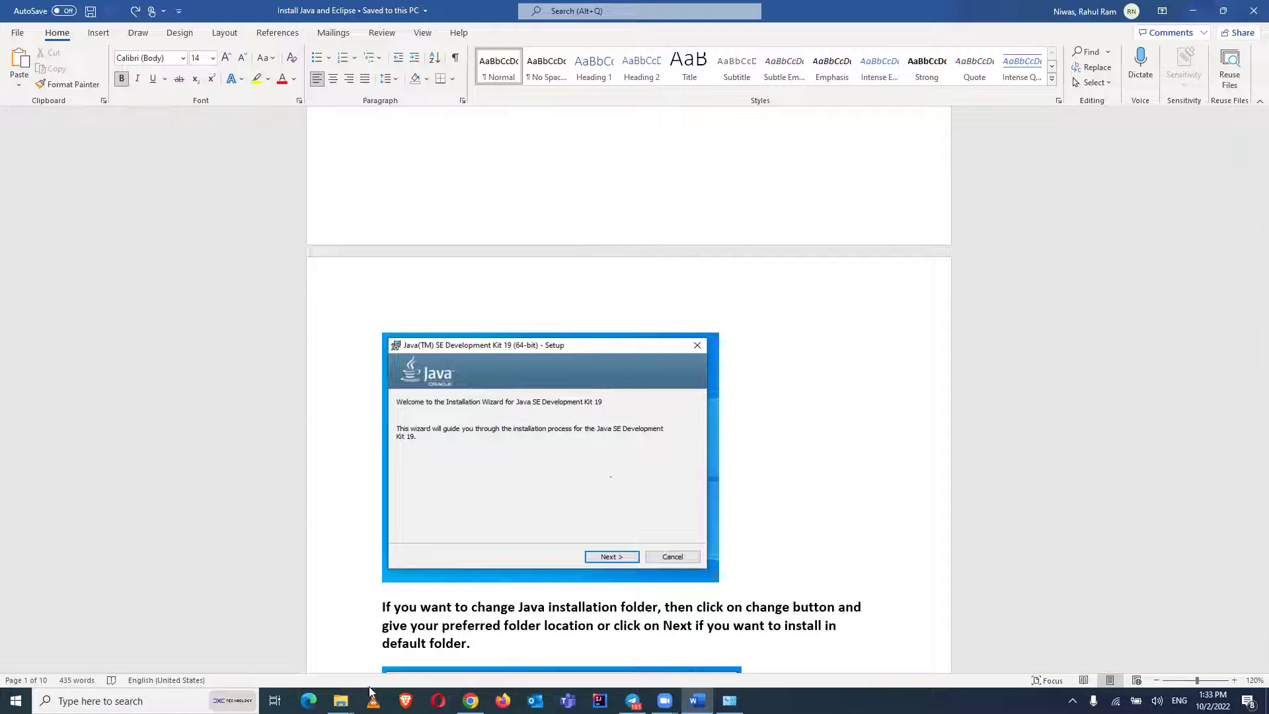
Run the jdk-19_windows-x64_bin installer from the Downloads folder in File Explorer
mouse_move(340, 701)
click(277, 659)
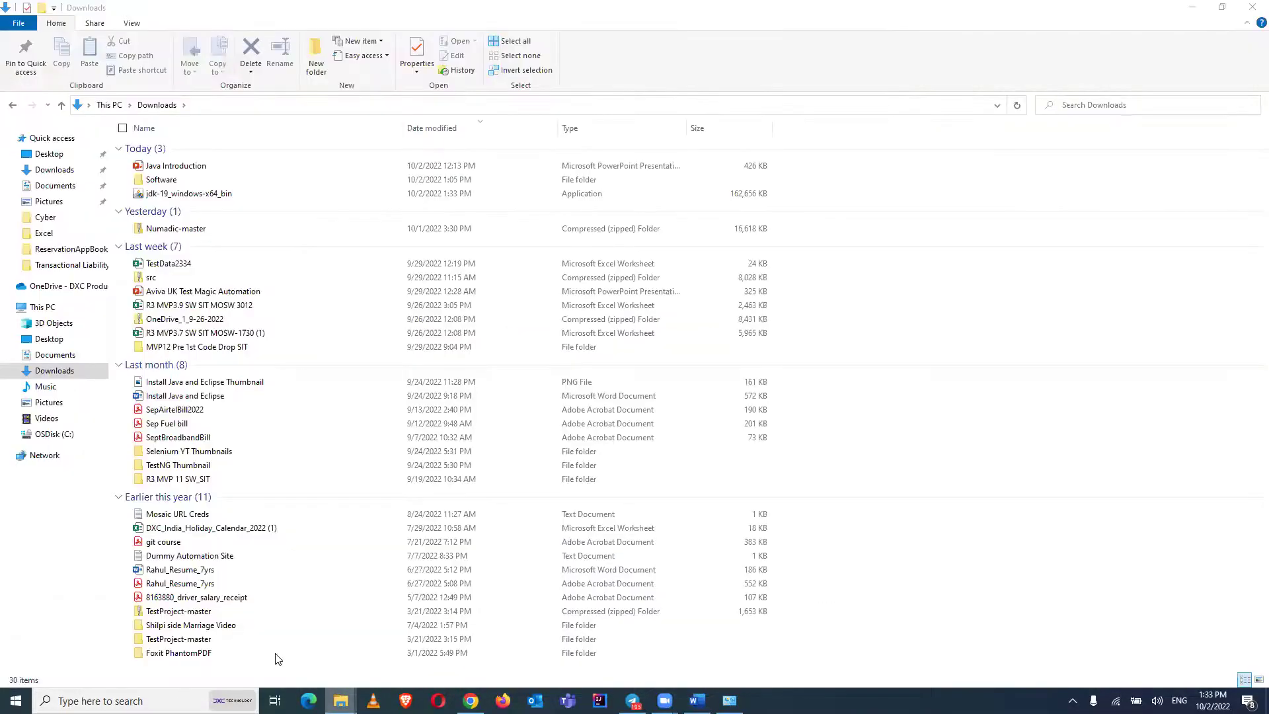
click(276, 194)
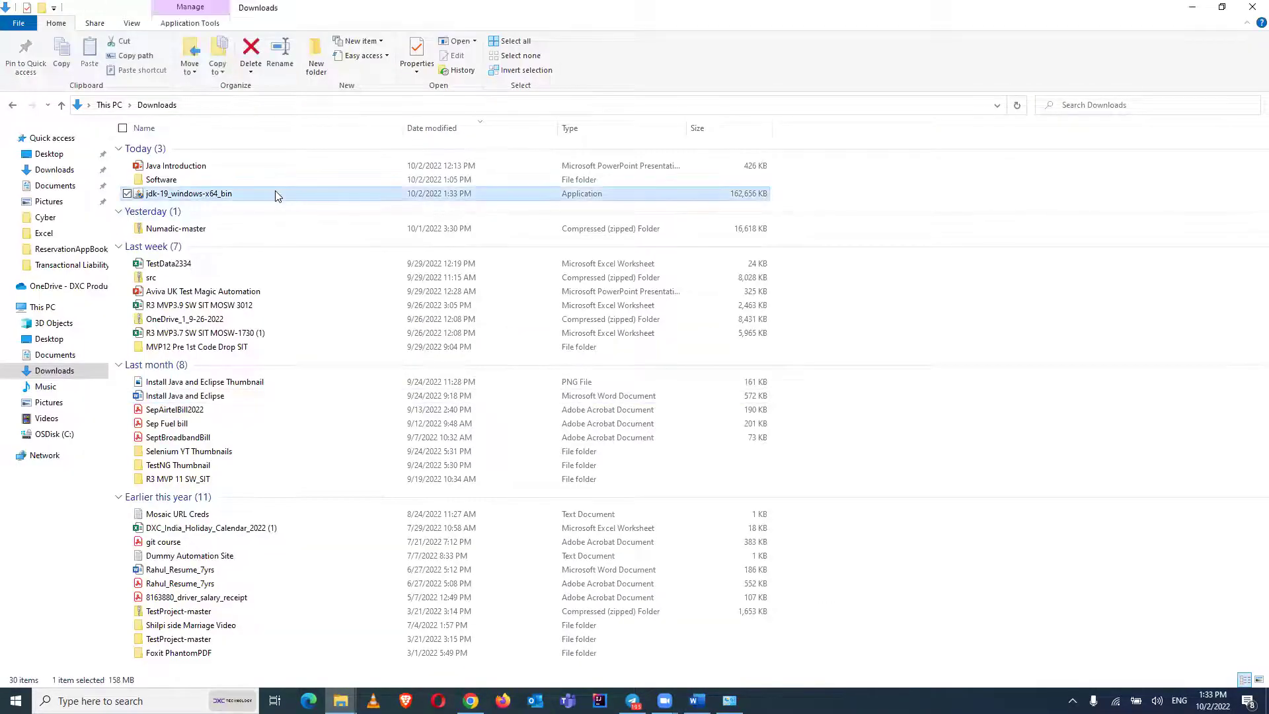
double_click(275, 193)
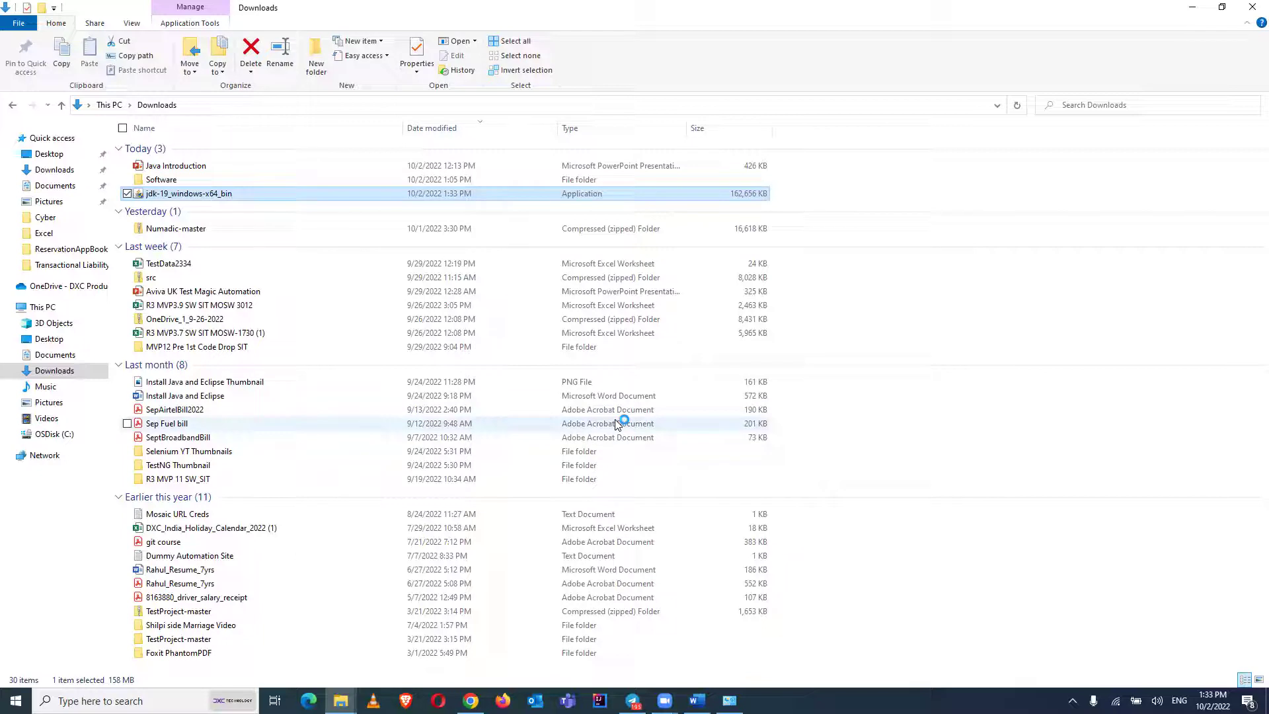
Return to the Word guide, place the JDK 19 setup wizard beside its screenshot, and continue past the welcome page
click(697, 700)
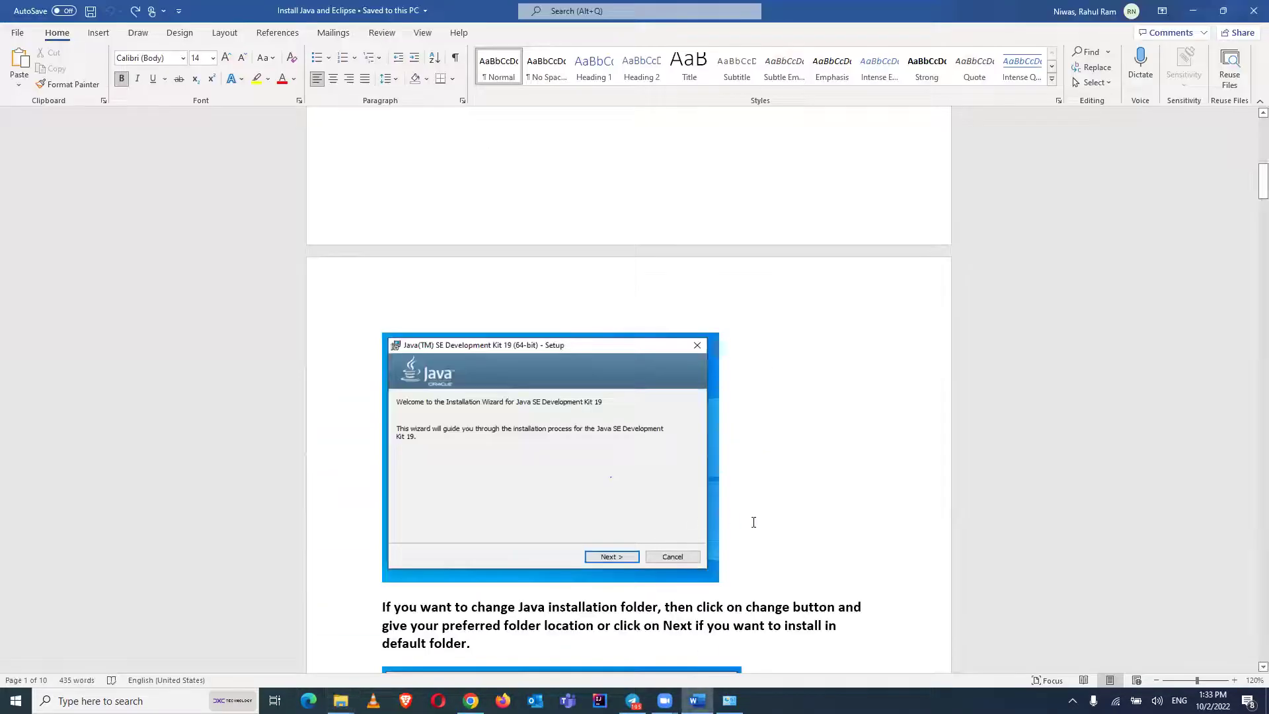
mouse_move(761, 700)
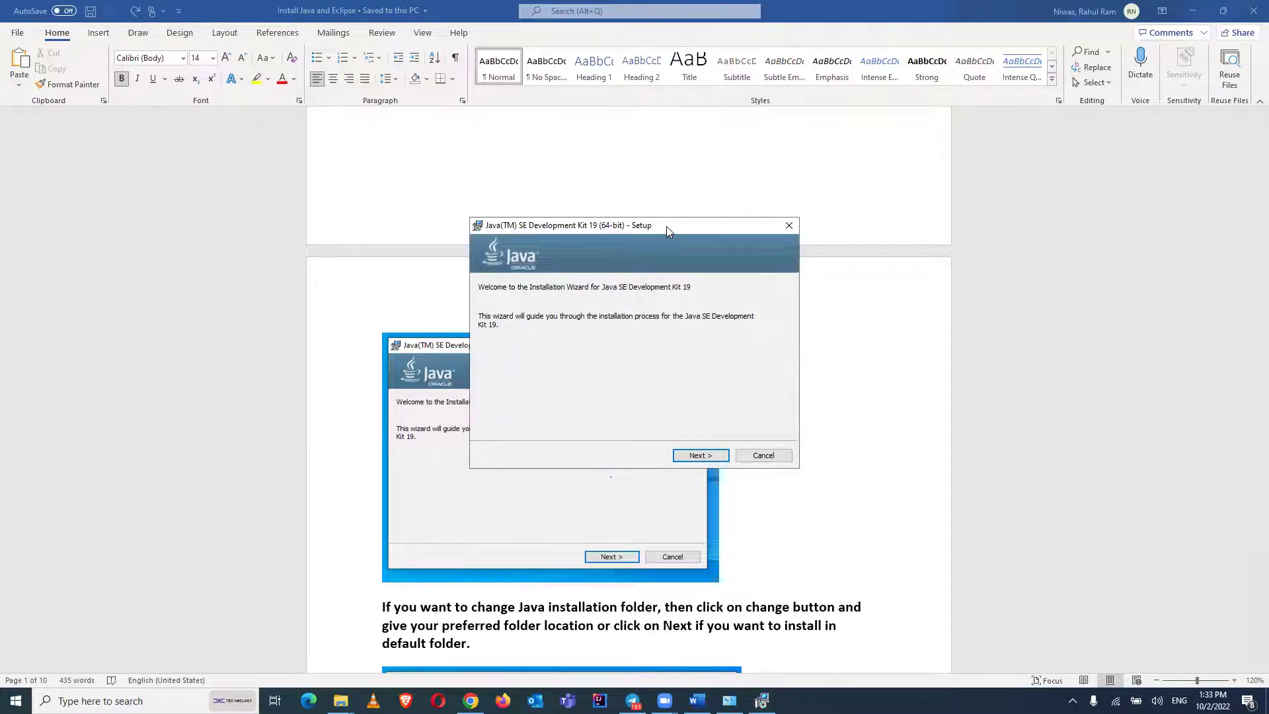
drag(692, 228, 978, 318)
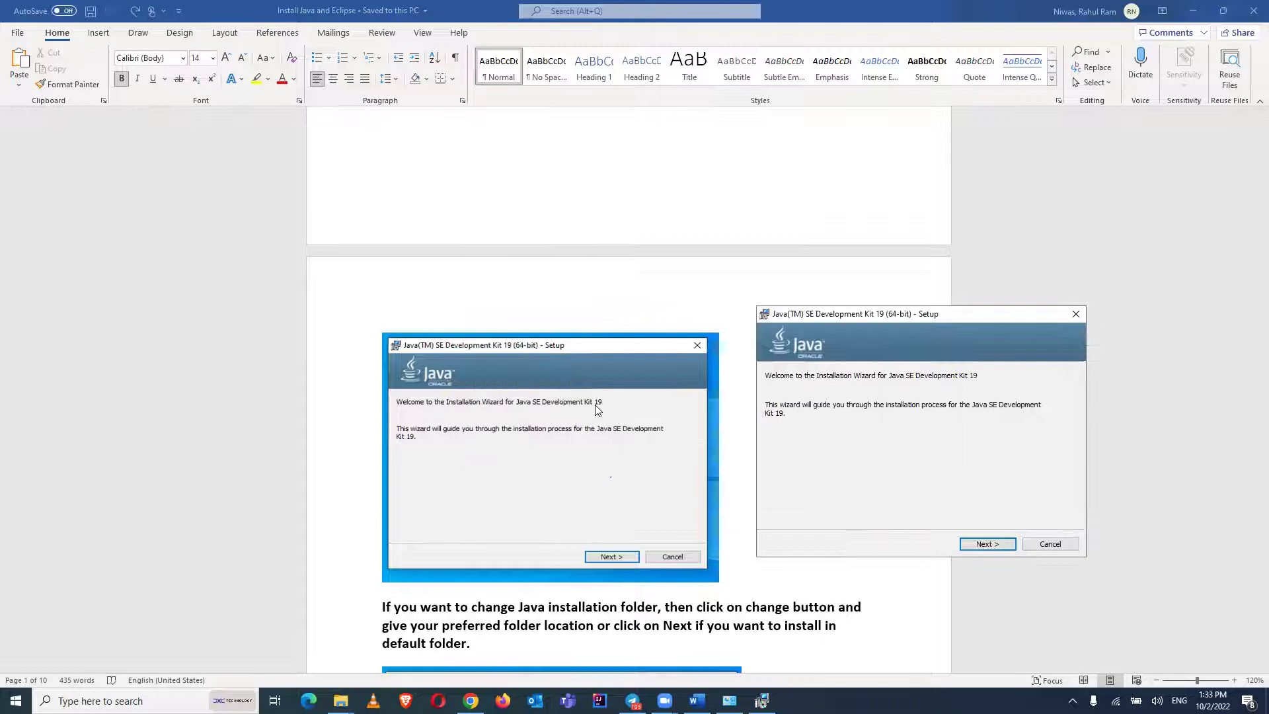
click(980, 543)
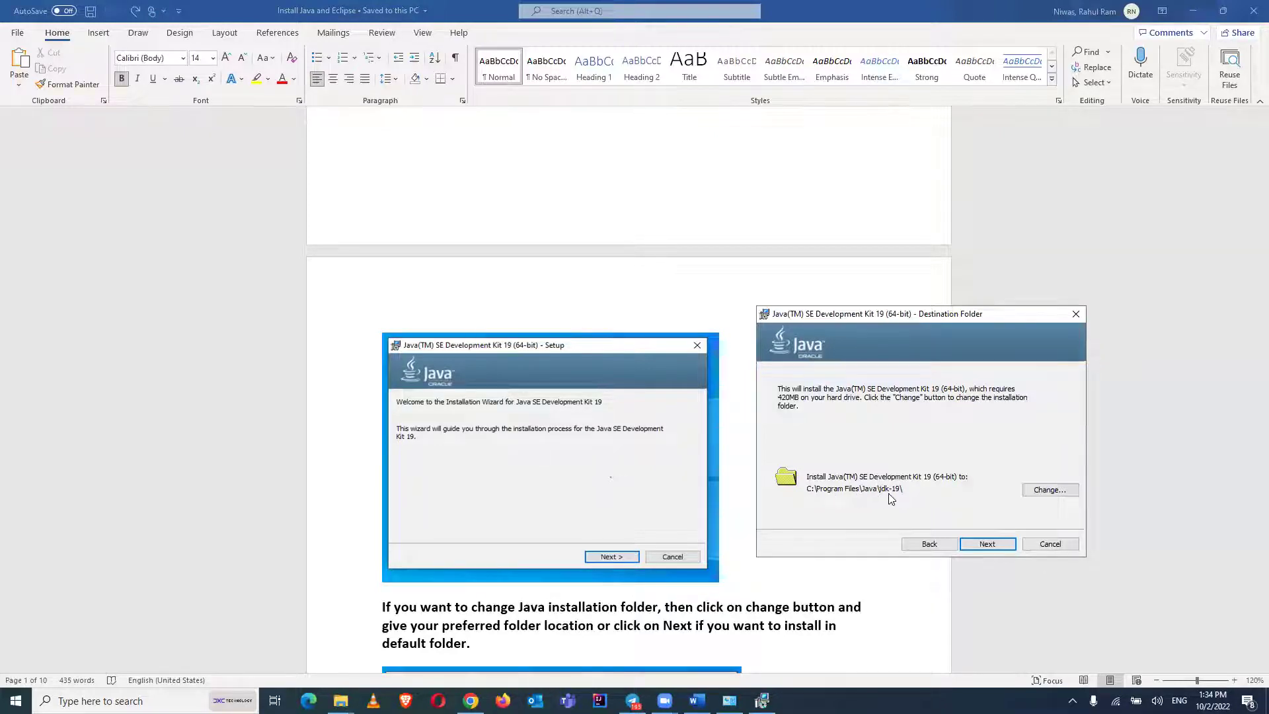
click(1048, 491)
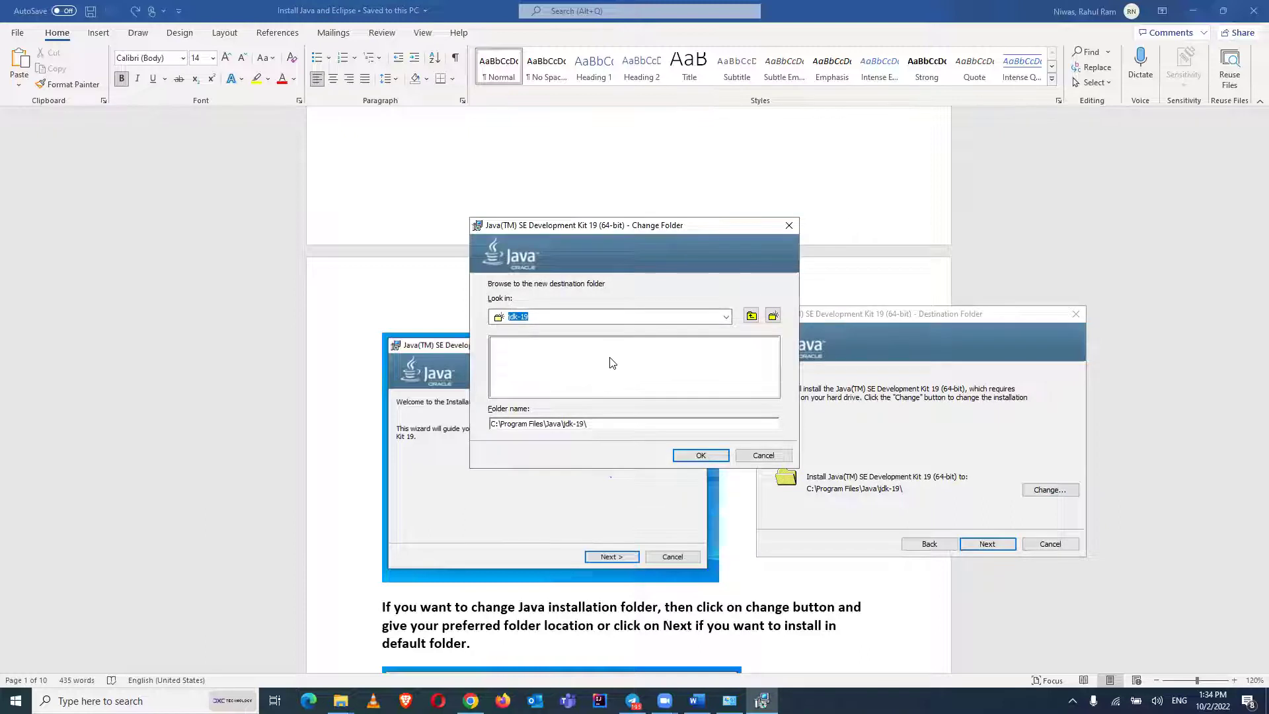
click(751, 316)
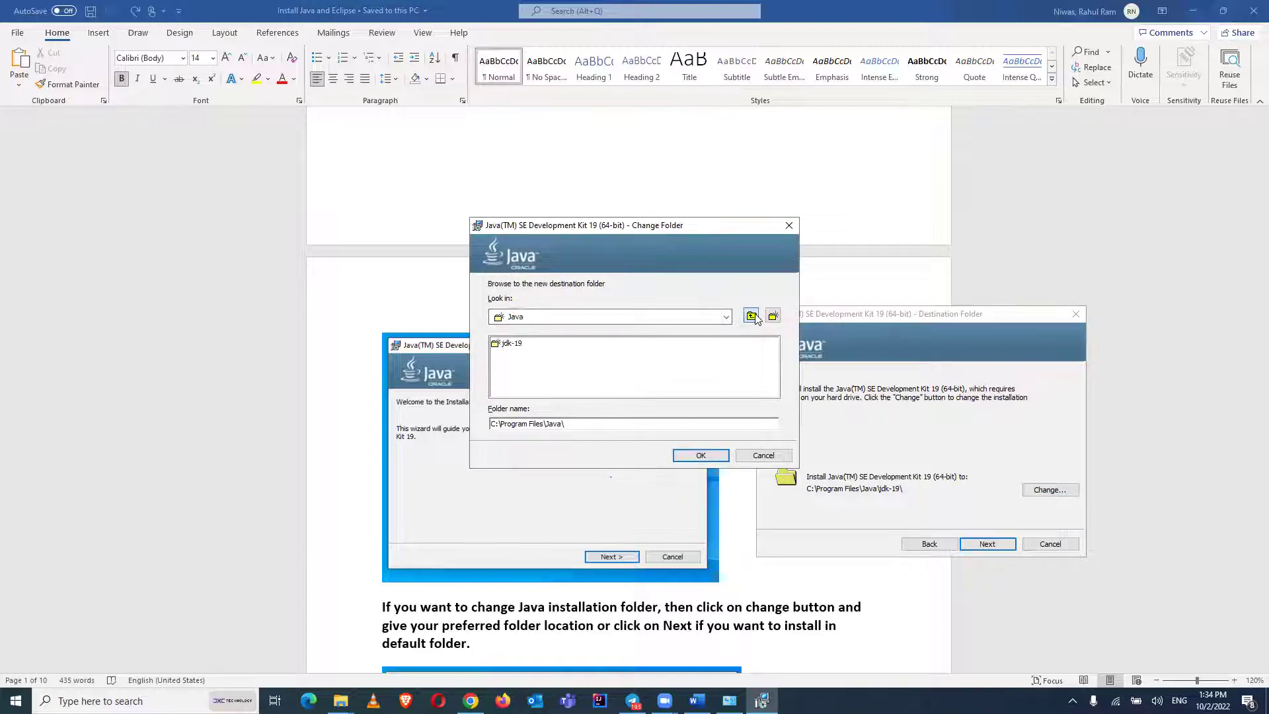
click(767, 457)
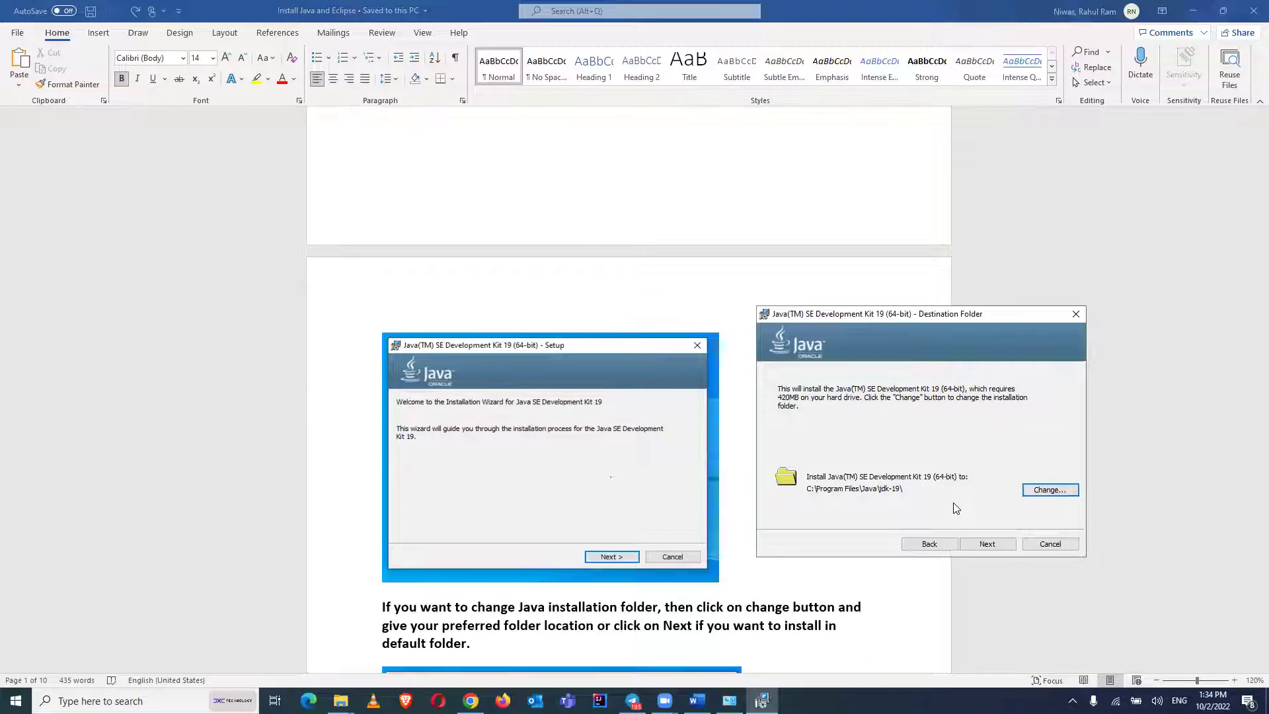
Install JDK 19 to C:\Program Files\Java\jdk-19\, consult the guide's following pages while it runs, and close the completed wizard
click(978, 543)
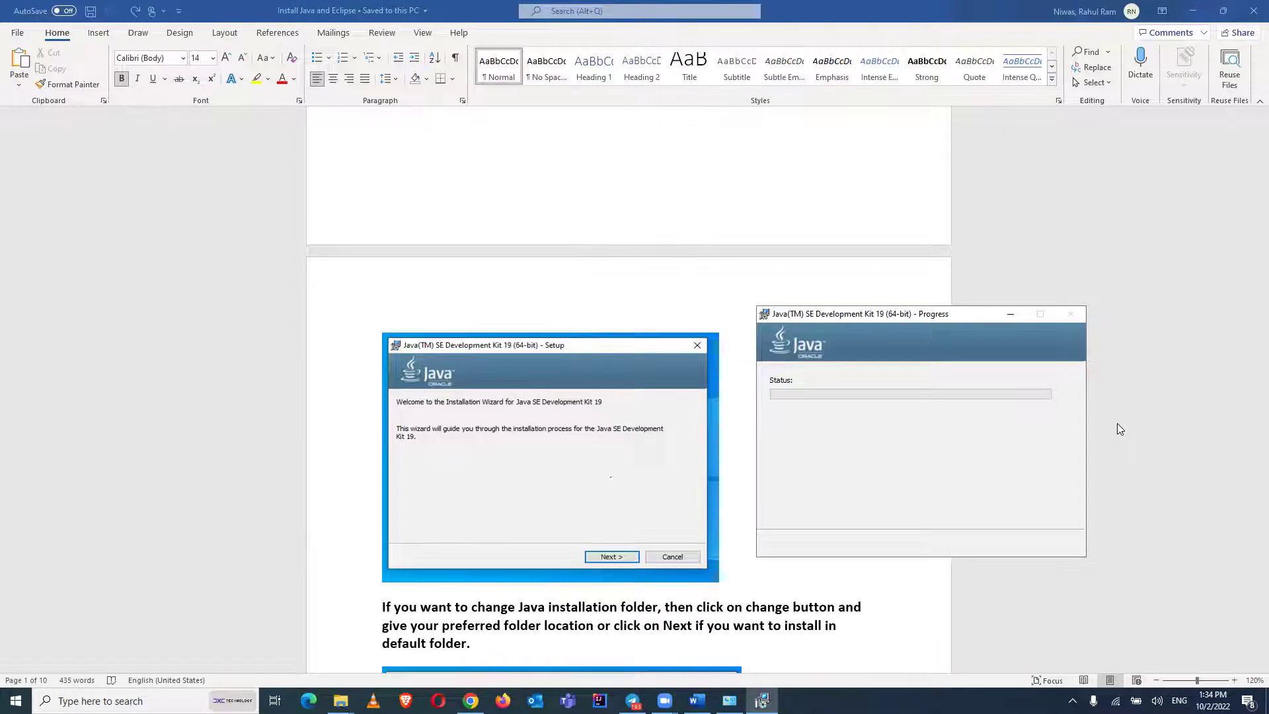
click(717, 289)
scroll(717, 289, down, 6)
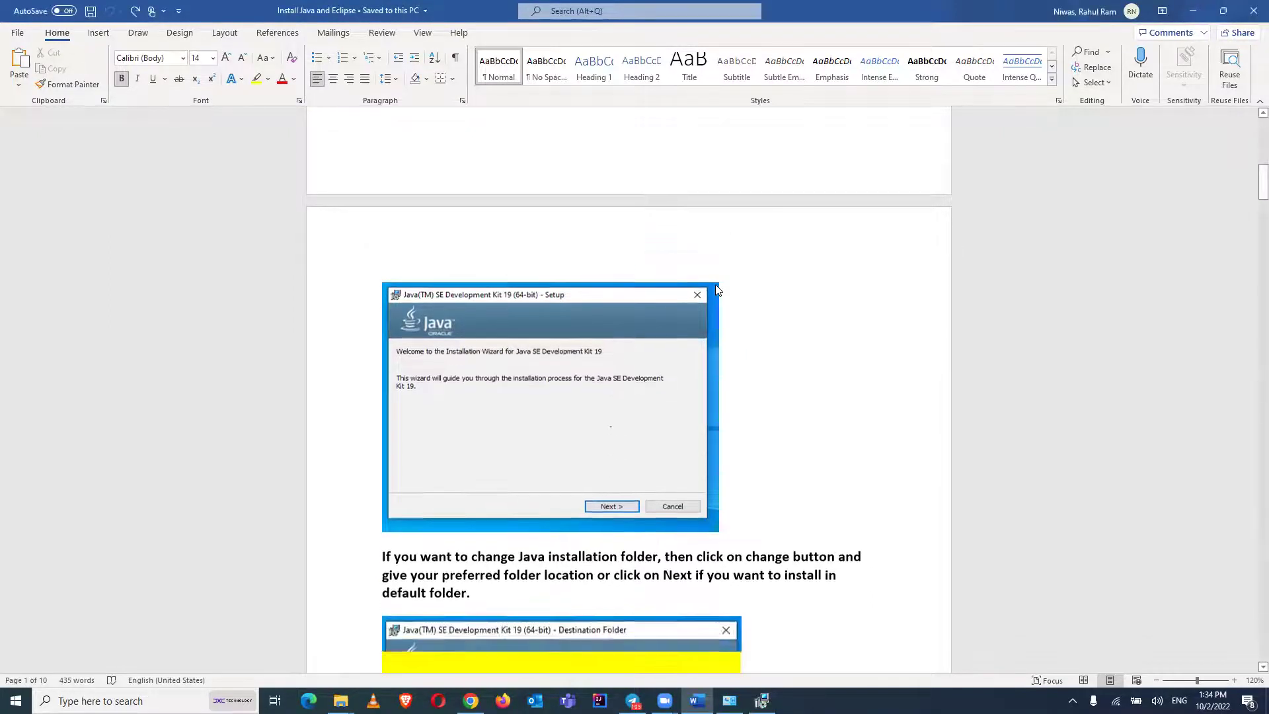
scroll(714, 285, down, 6)
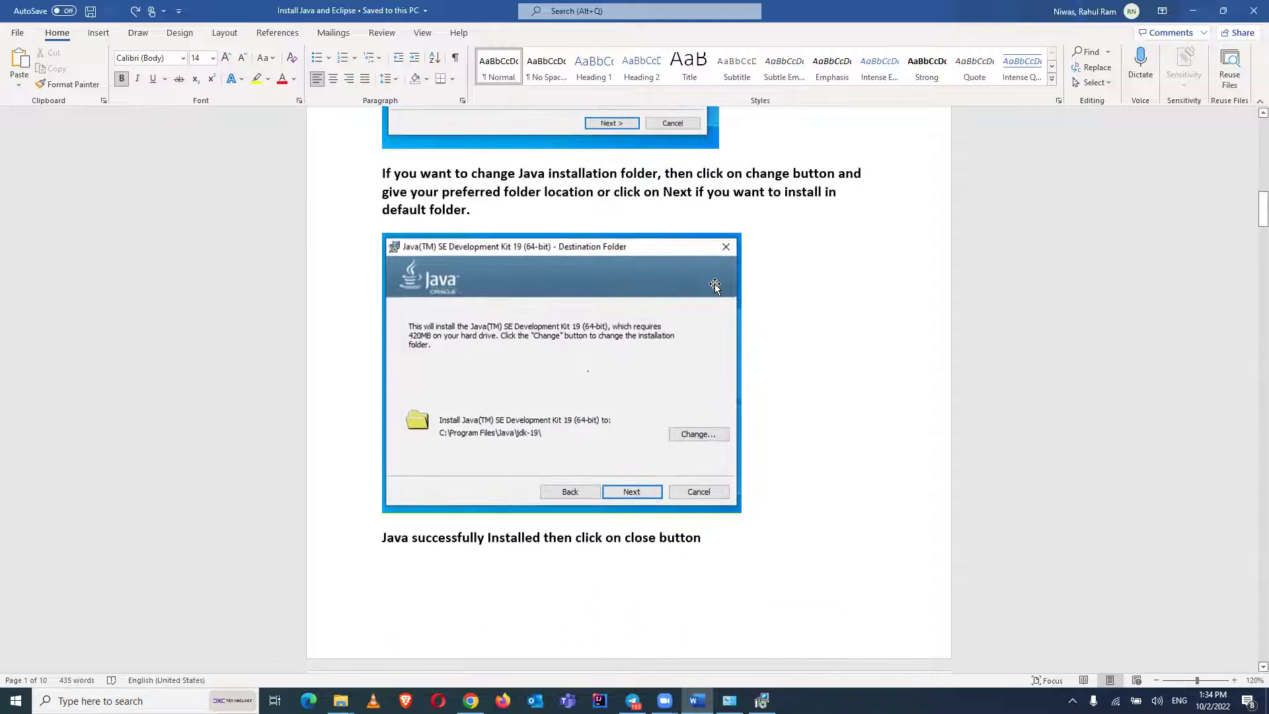
scroll(715, 285, down, 1)
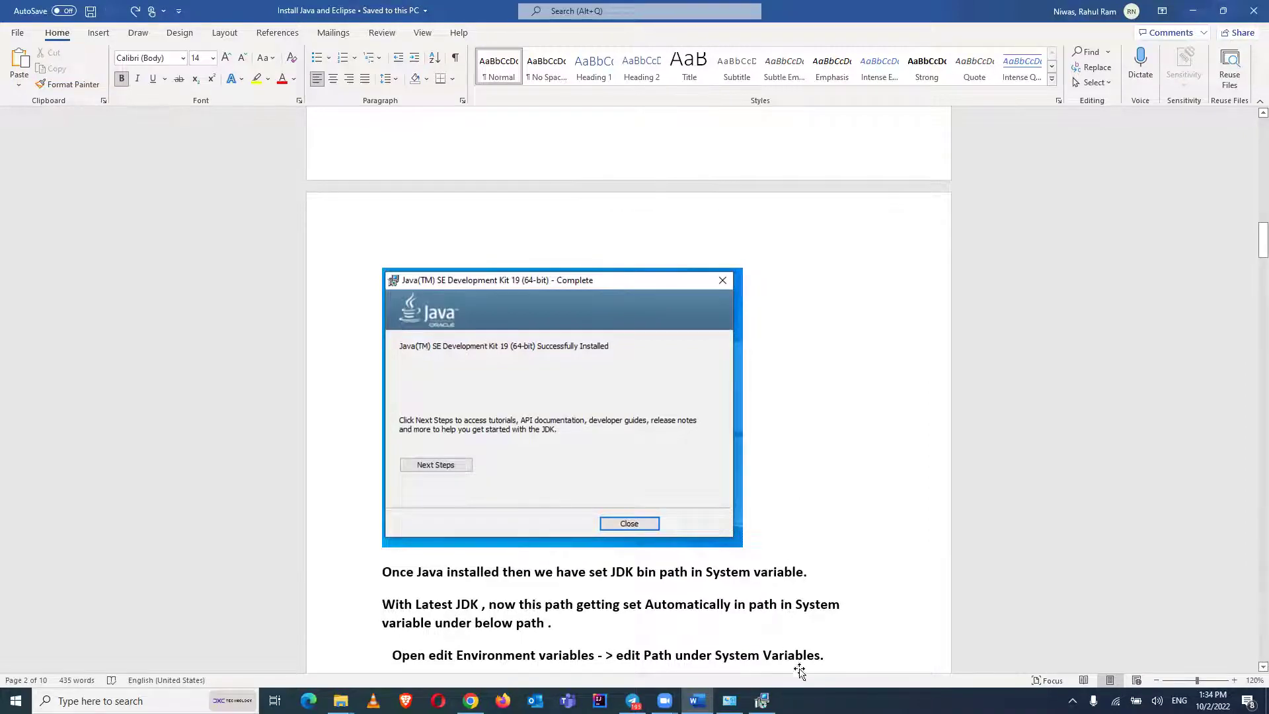
click(762, 700)
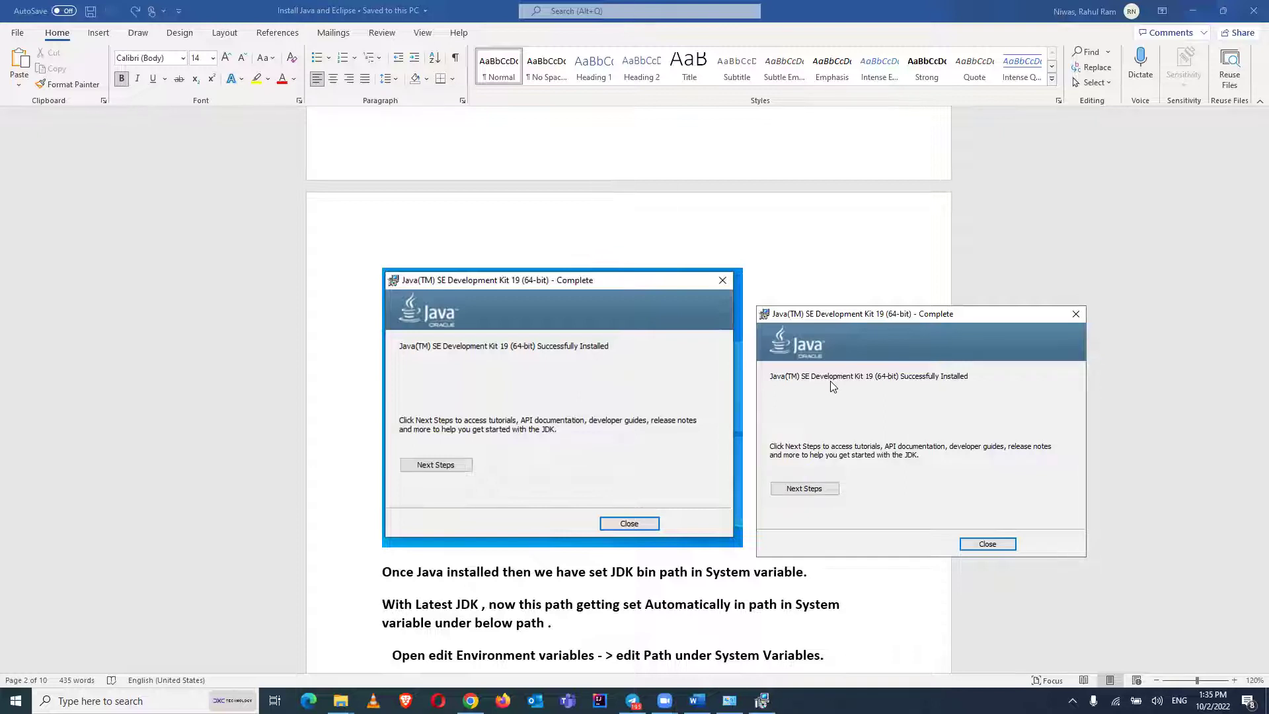
click(978, 539)
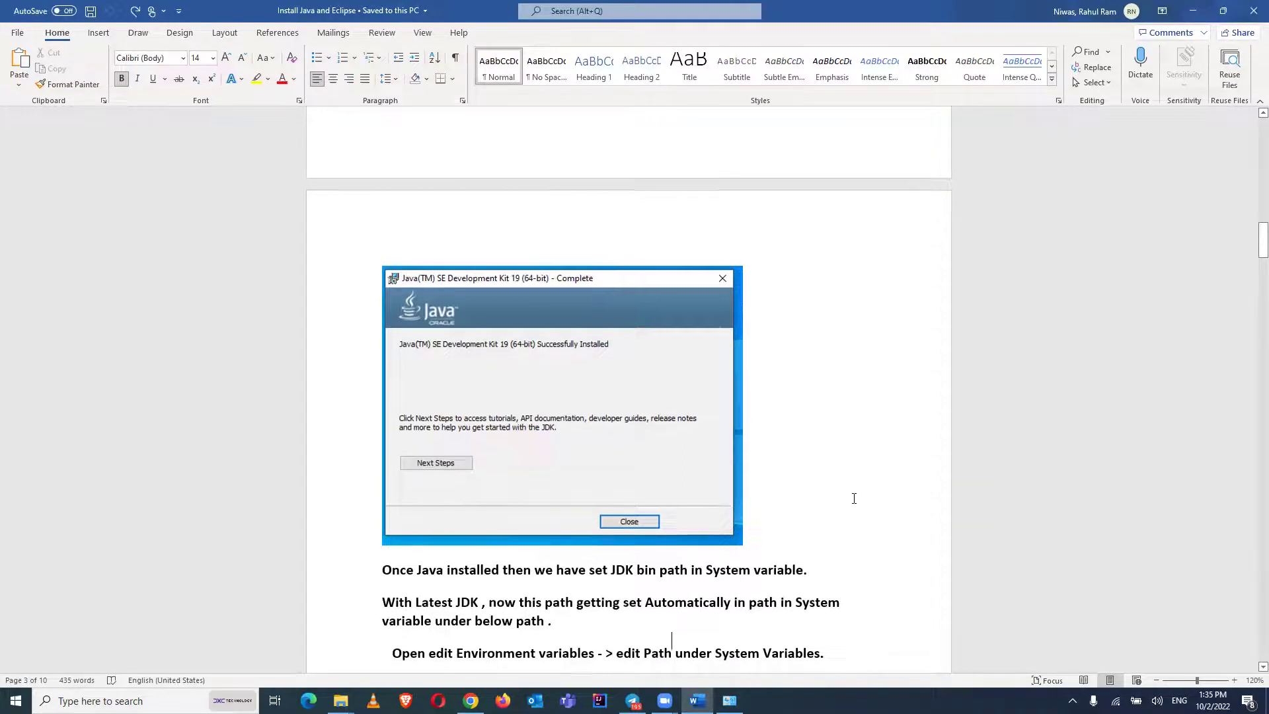
Read the guide's section on setting the JDK bin path under System Variables, including the note about the latest JDK
scroll(853, 498, down, 10)
scroll(853, 498, up, 7)
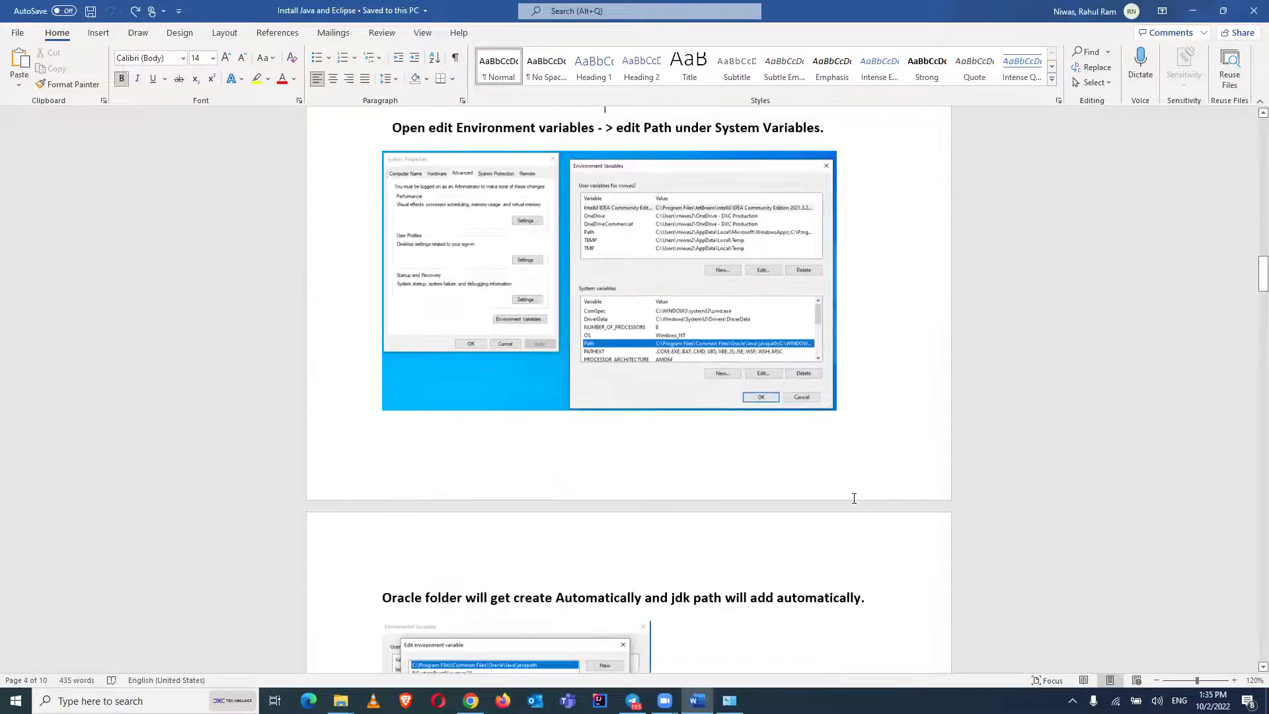
click(853, 498)
key(Down)
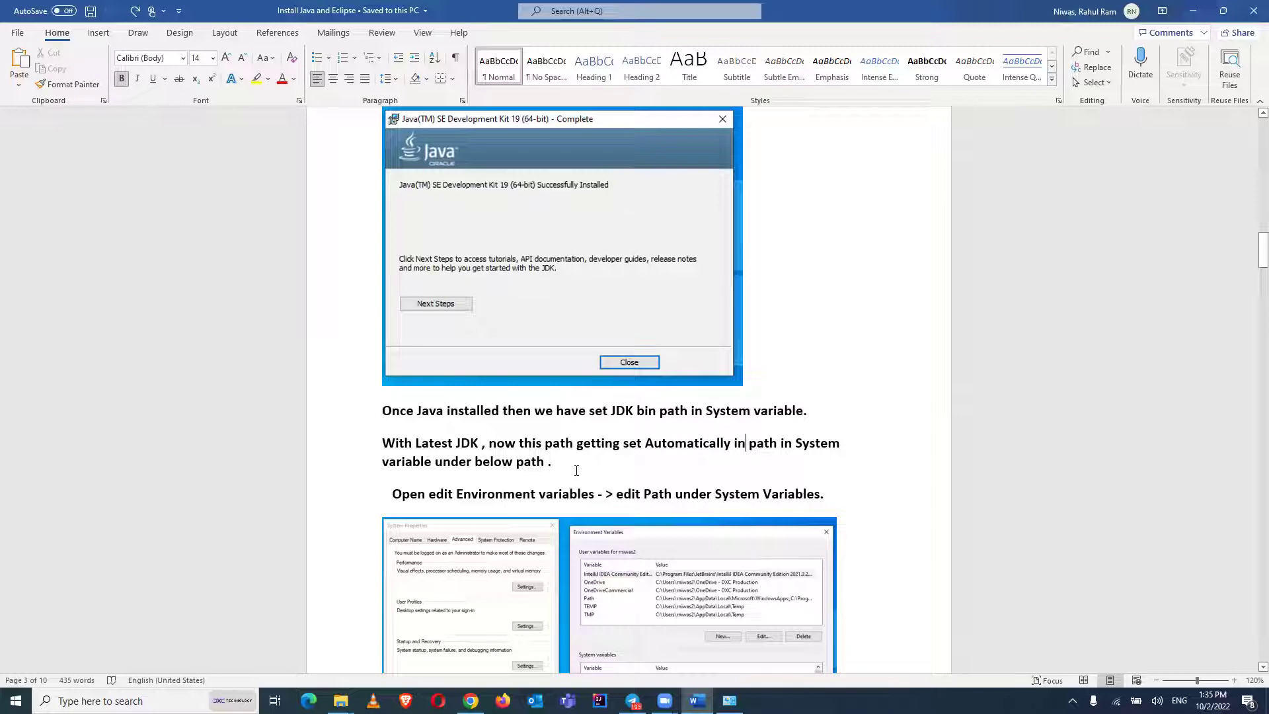
drag(380, 409, 826, 428)
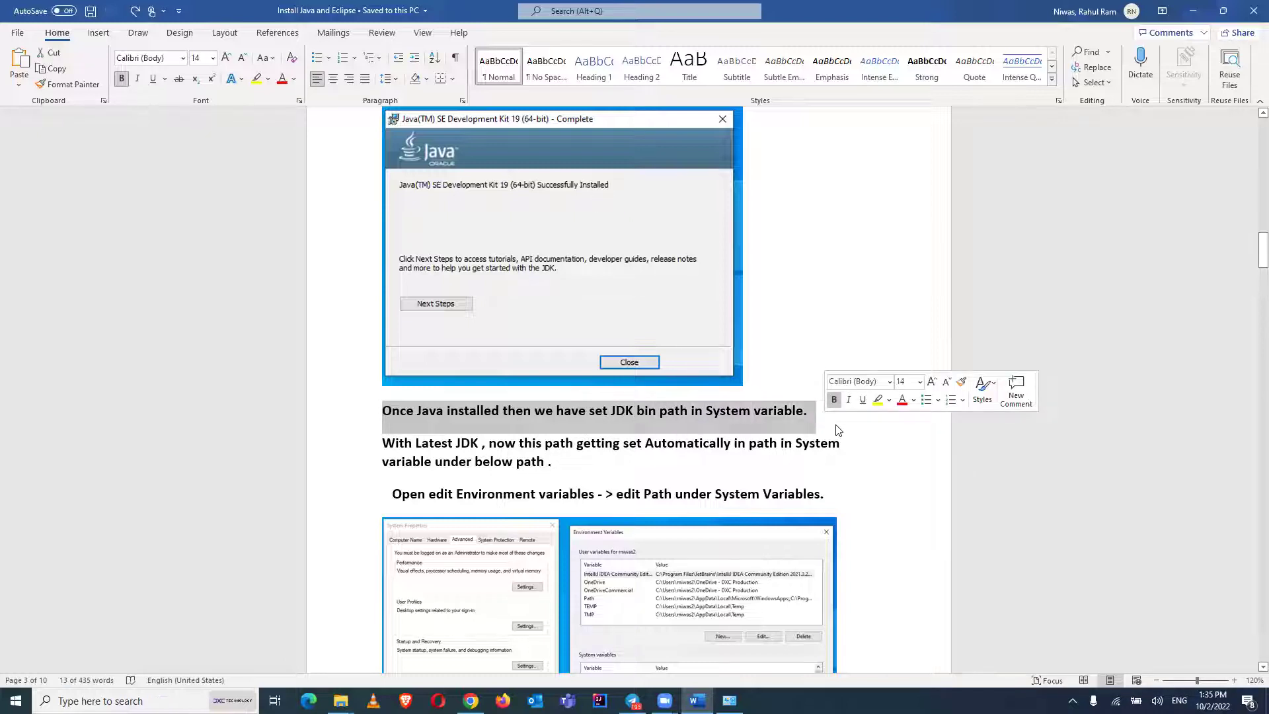
click(833, 429)
drag(393, 443, 480, 445)
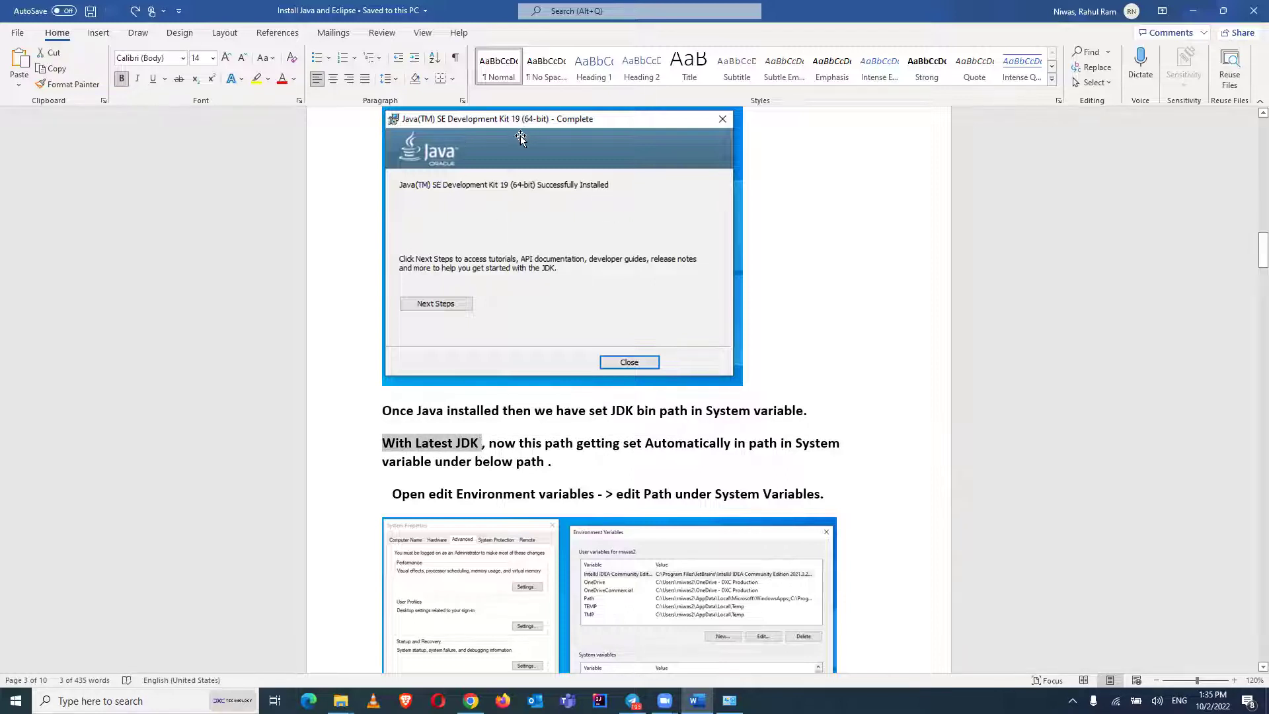
click(493, 444)
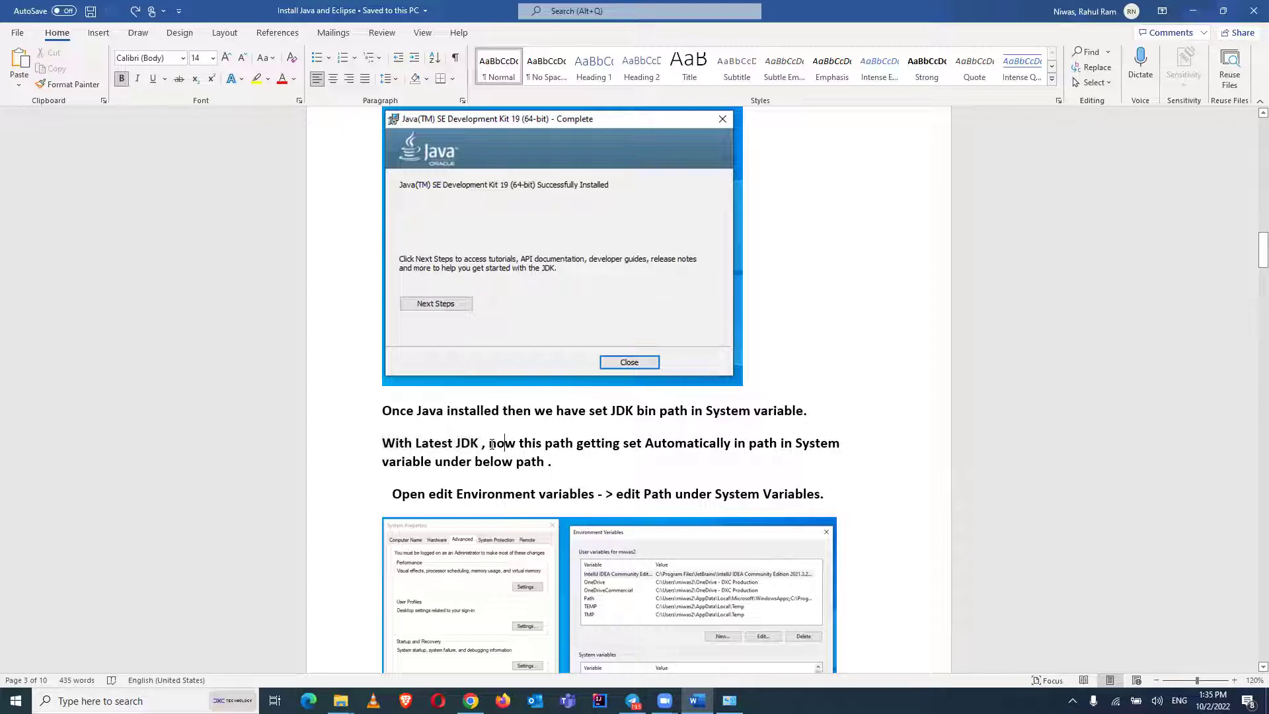
drag(492, 444, 692, 456)
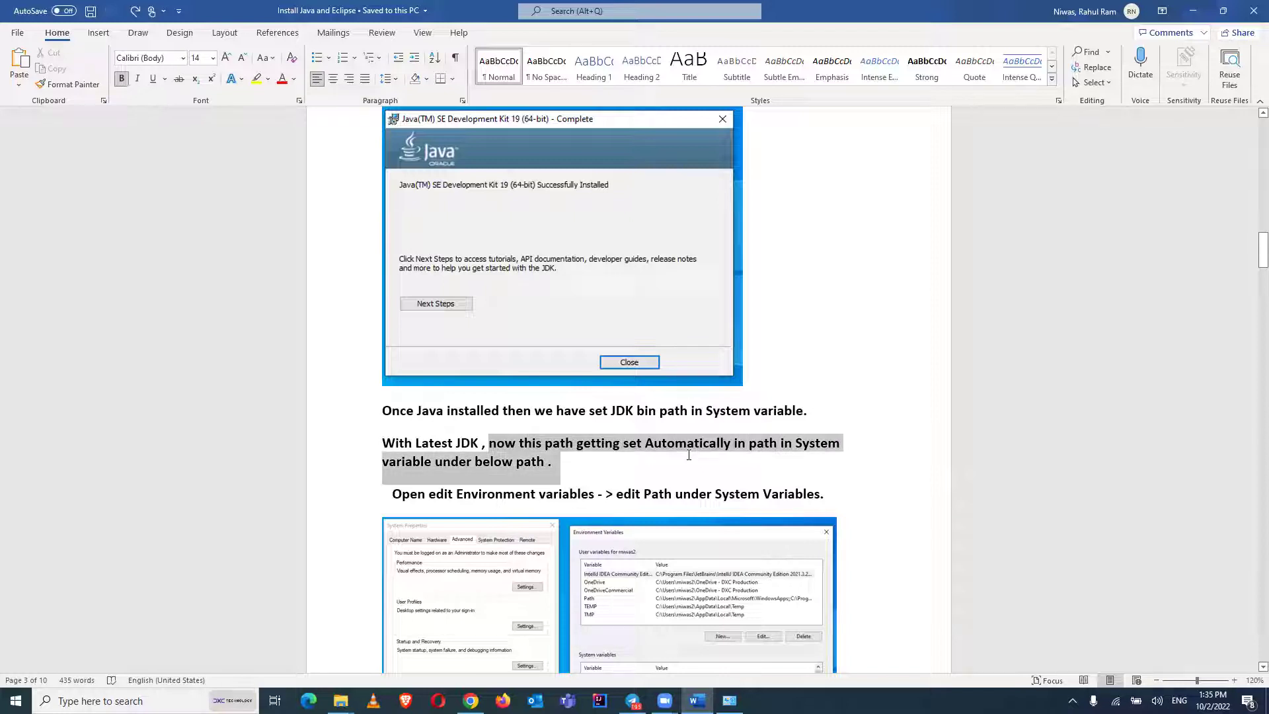
click(889, 474)
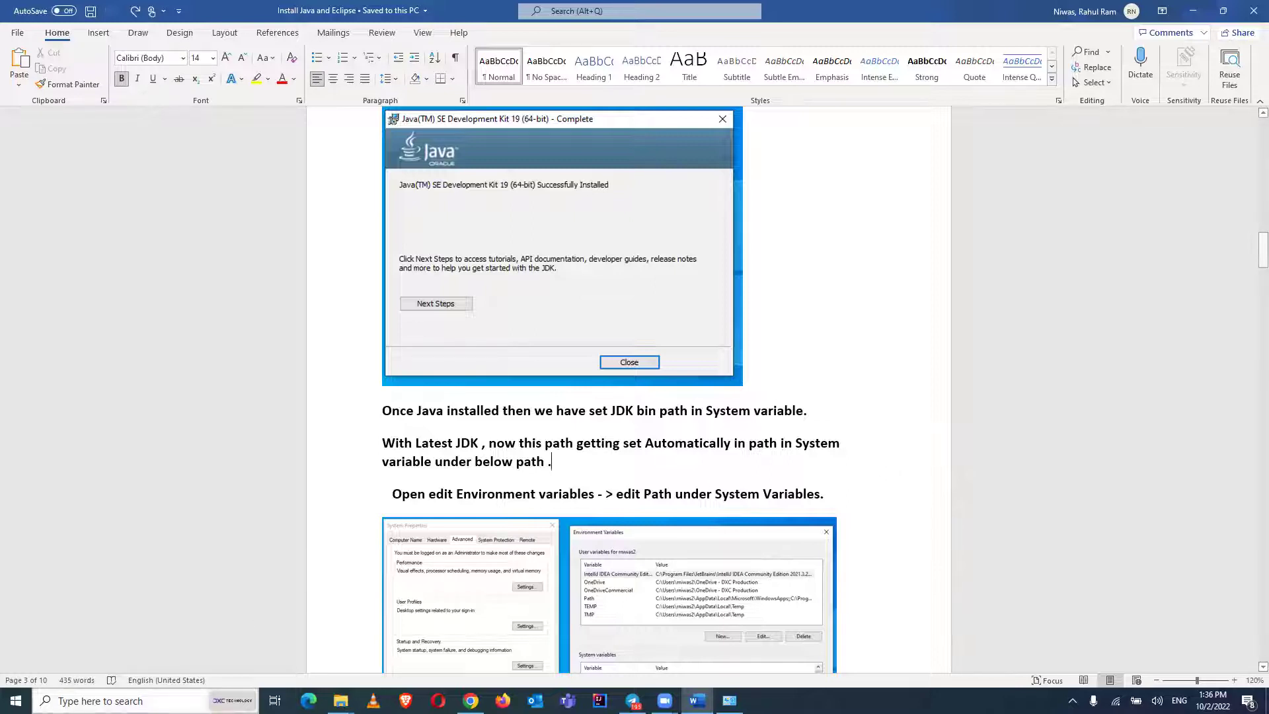
Search Windows for "edit", open the system environment variables, and open the Path system variable's entries for editing
click(99, 700)
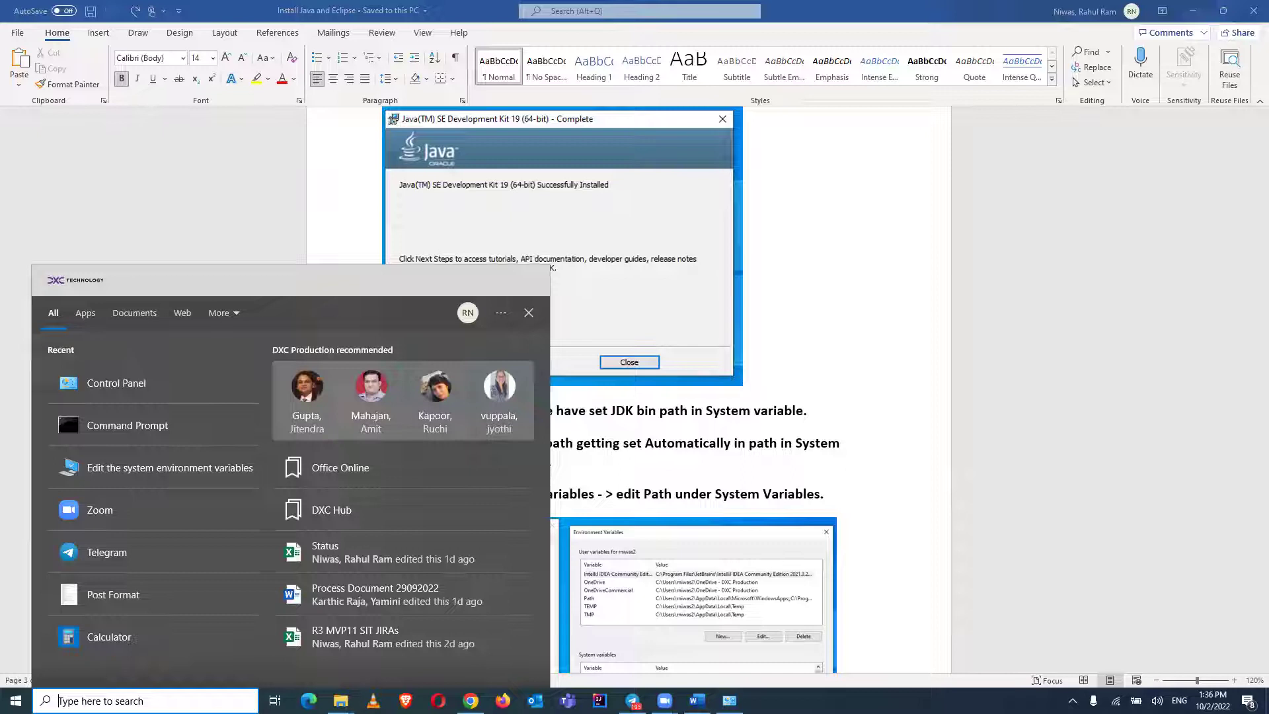
text(edit)
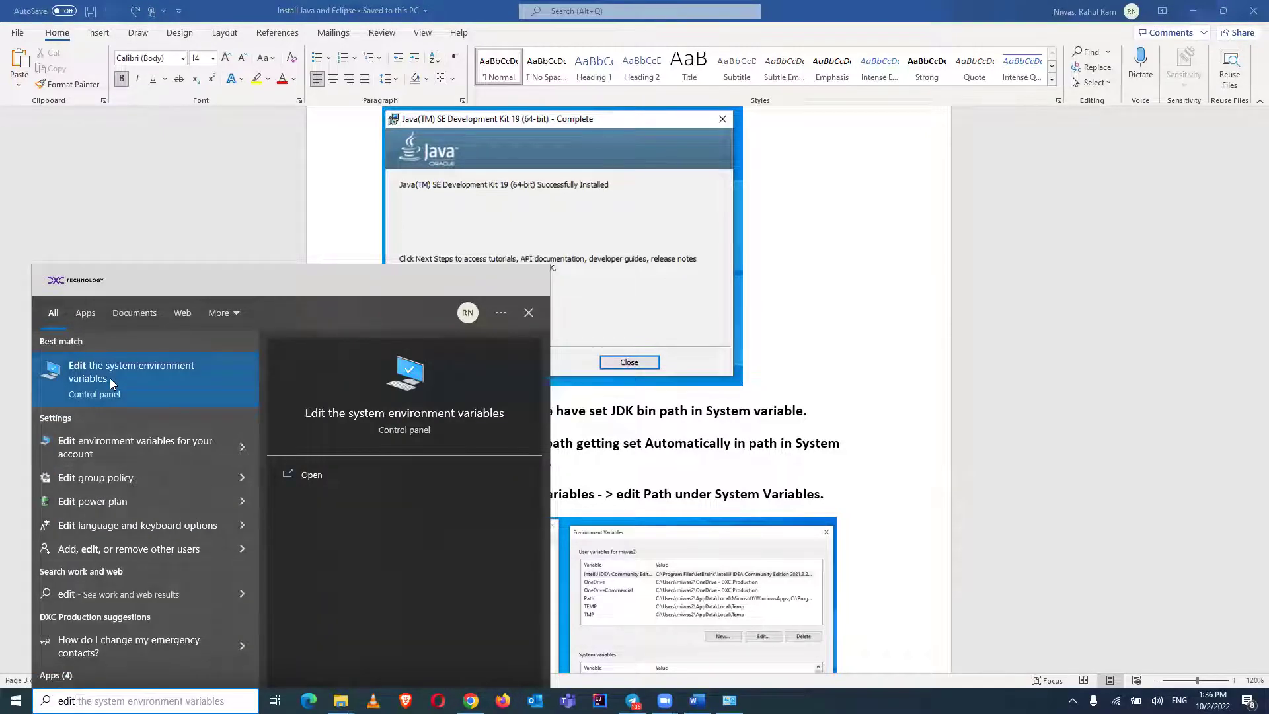
click(154, 382)
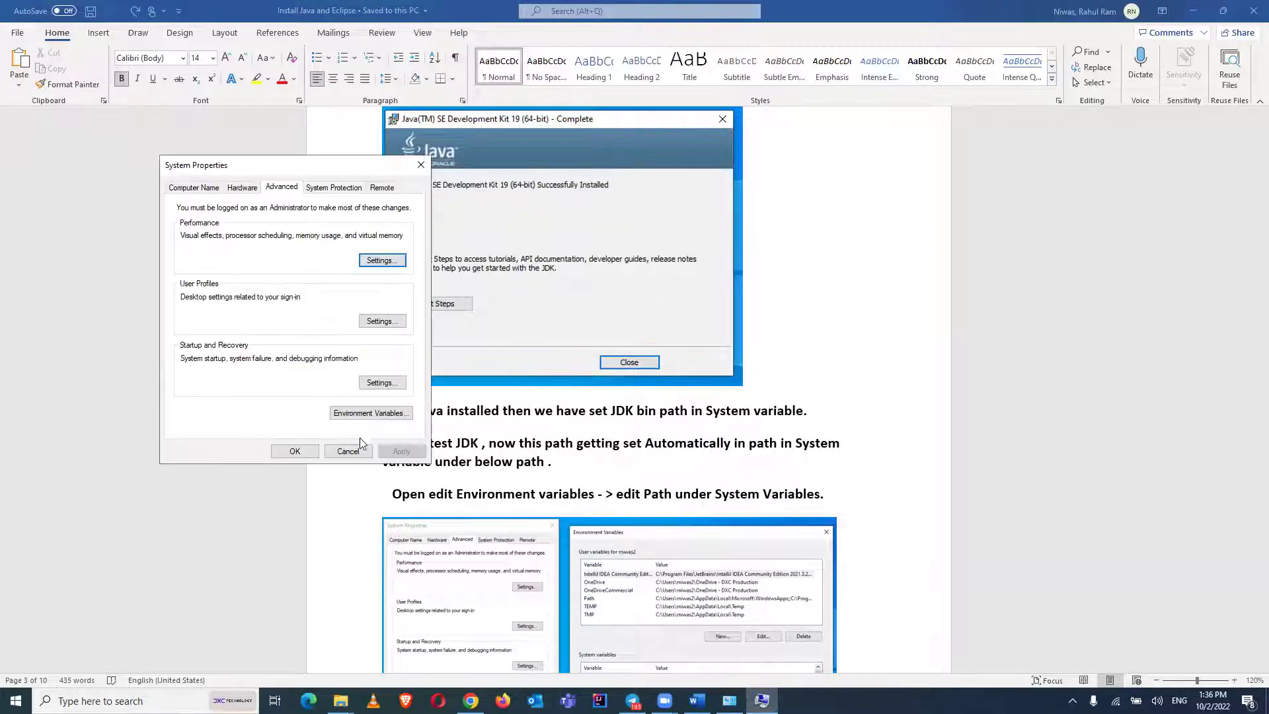
click(362, 415)
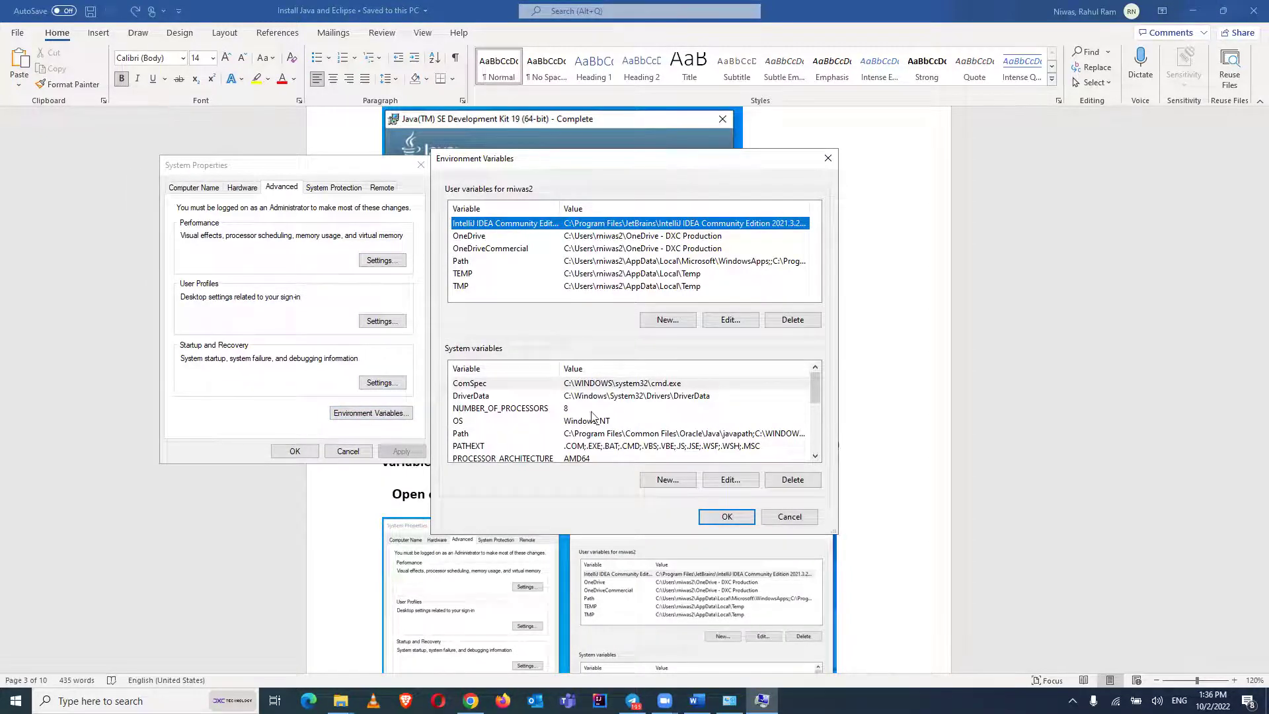
click(573, 435)
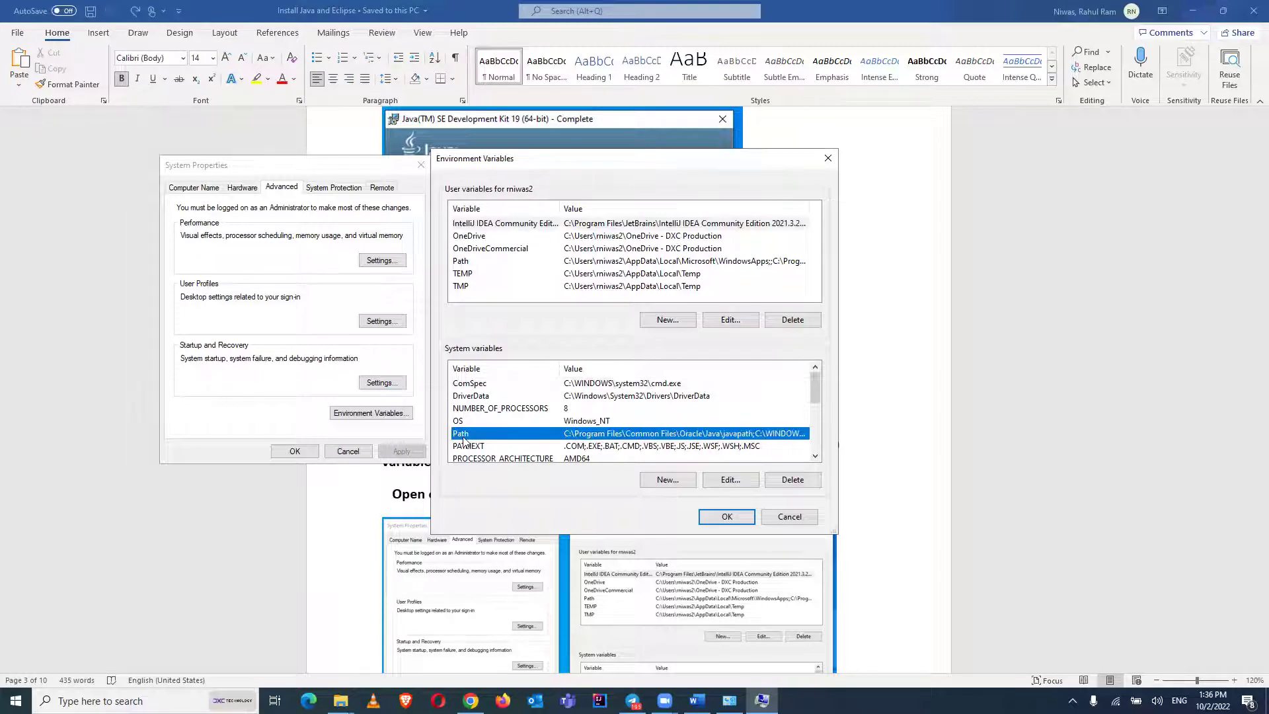
click(725, 480)
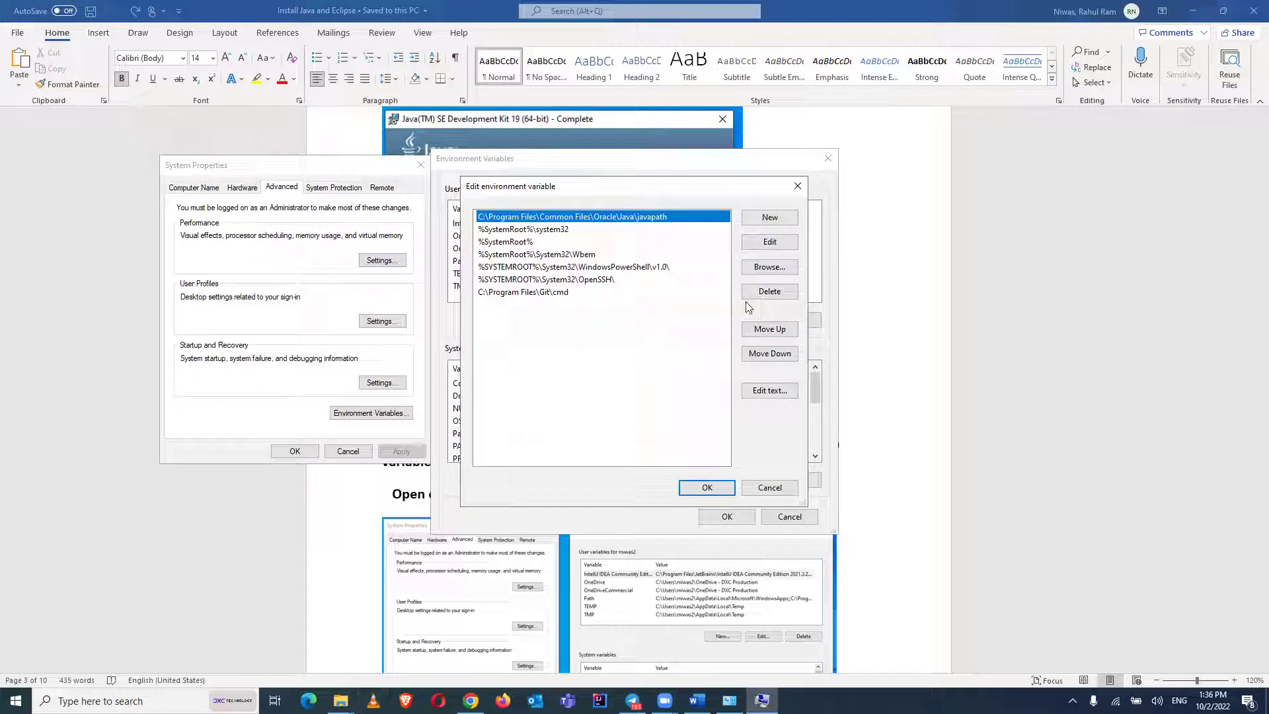
Switch to File Explorer and open C:\Program Files\Common Files\Oracle\Java\javapath, the folder listed in the Path entry
click(341, 700)
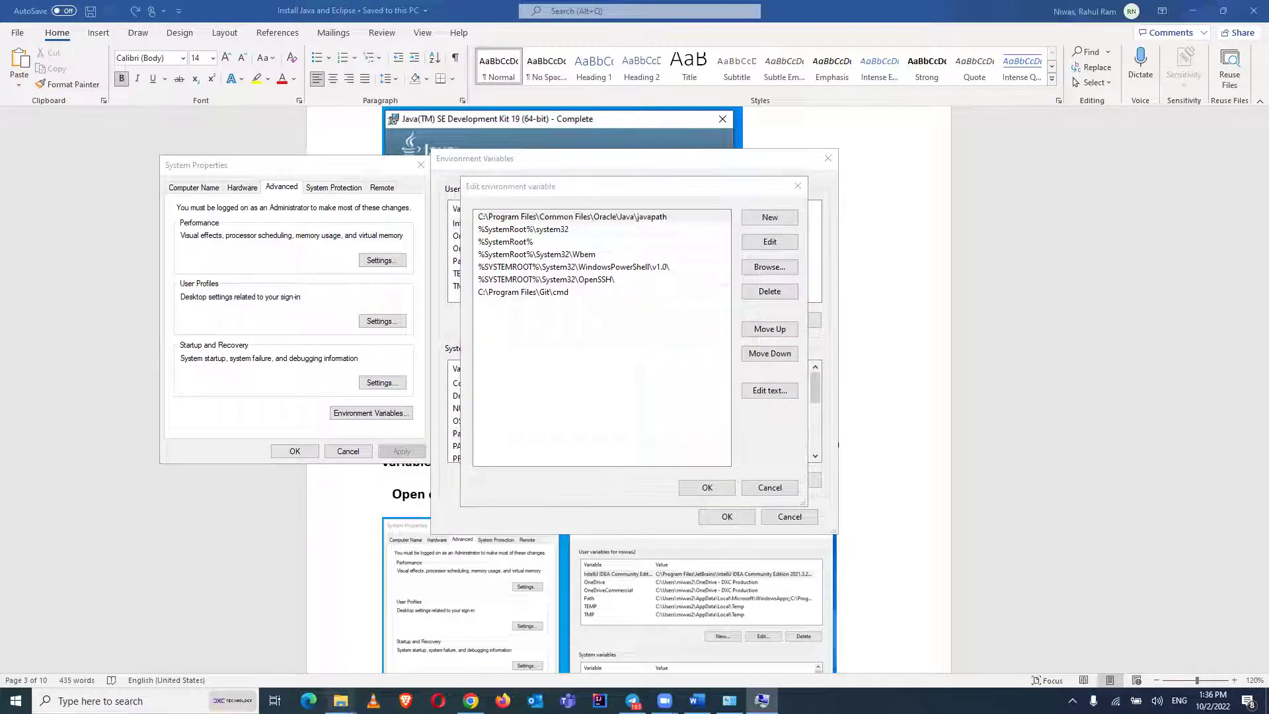
click(364, 636)
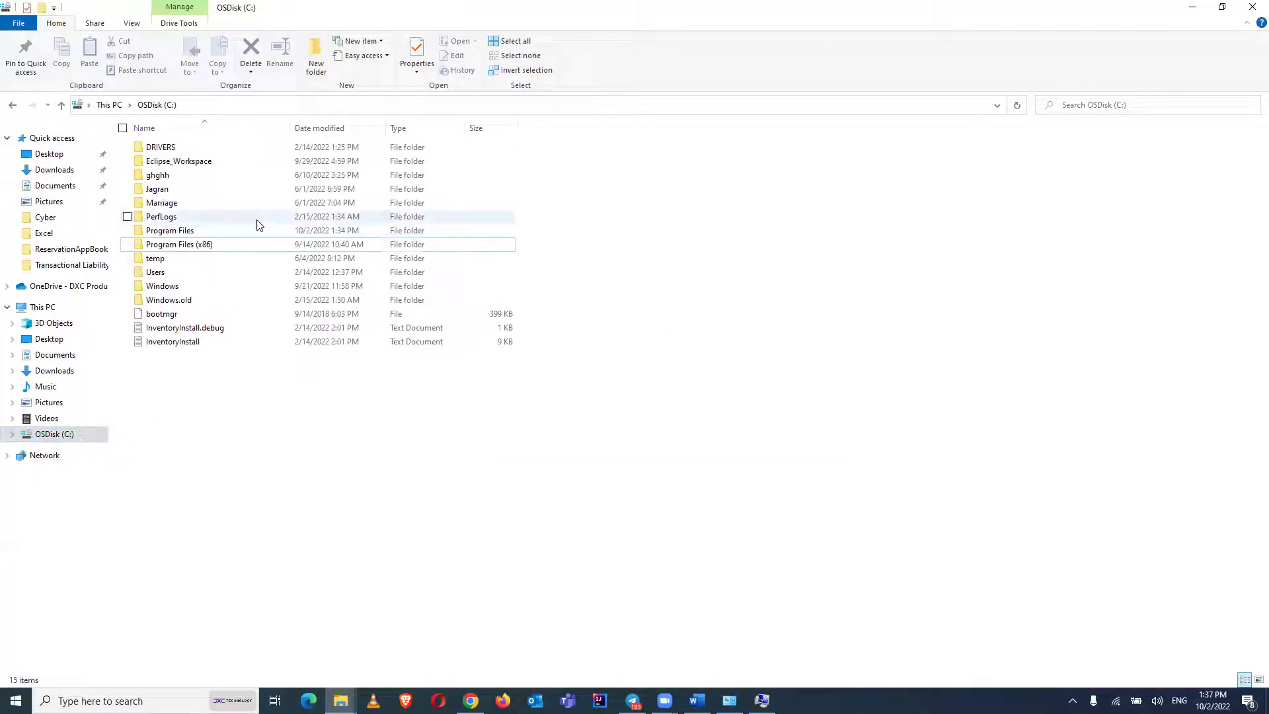
double_click(197, 229)
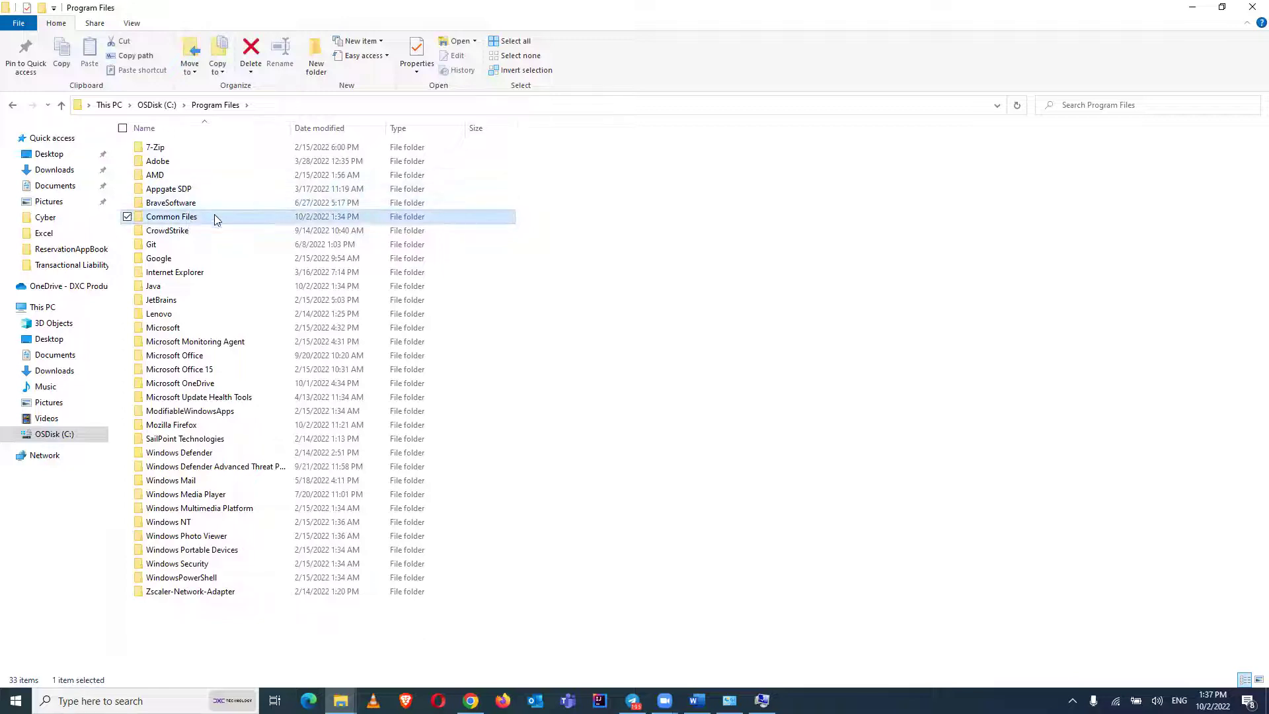
double_click(217, 218)
double_click(181, 190)
double_click(195, 156)
double_click(194, 151)
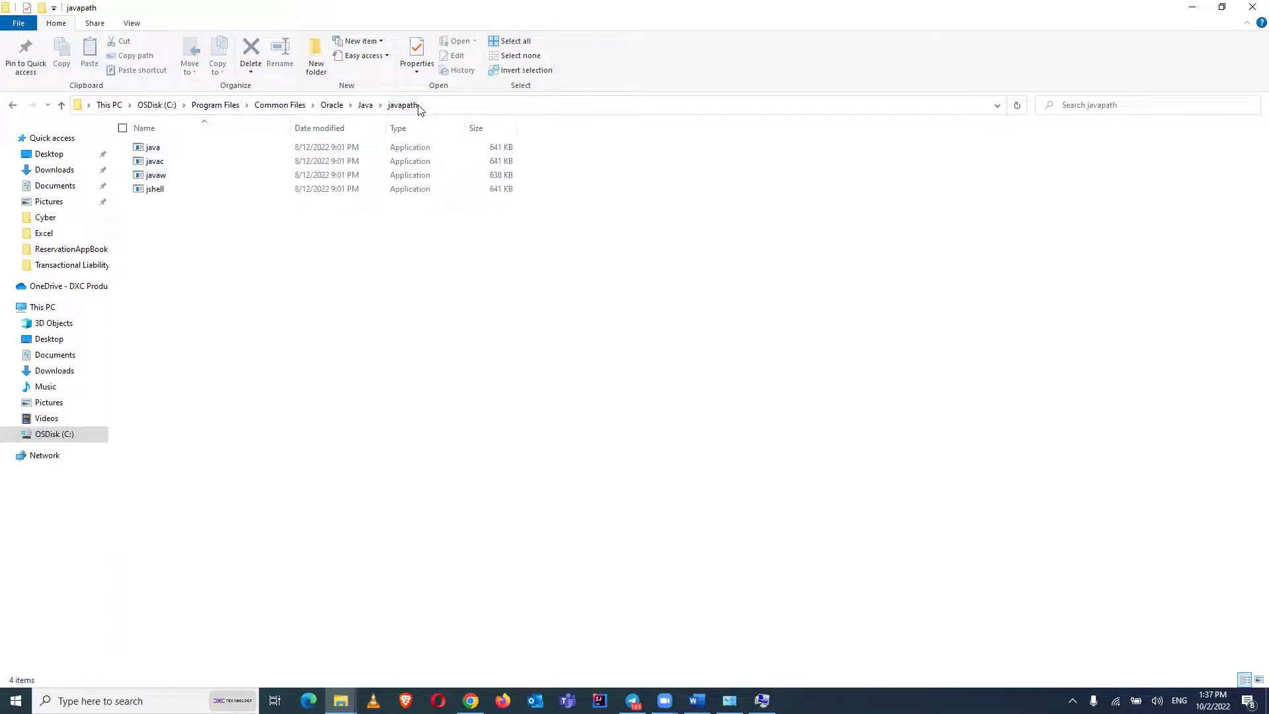
Examine the java, javac, javaw and jshell executables in the javapath folder and return to its parent Java folder
click(364, 105)
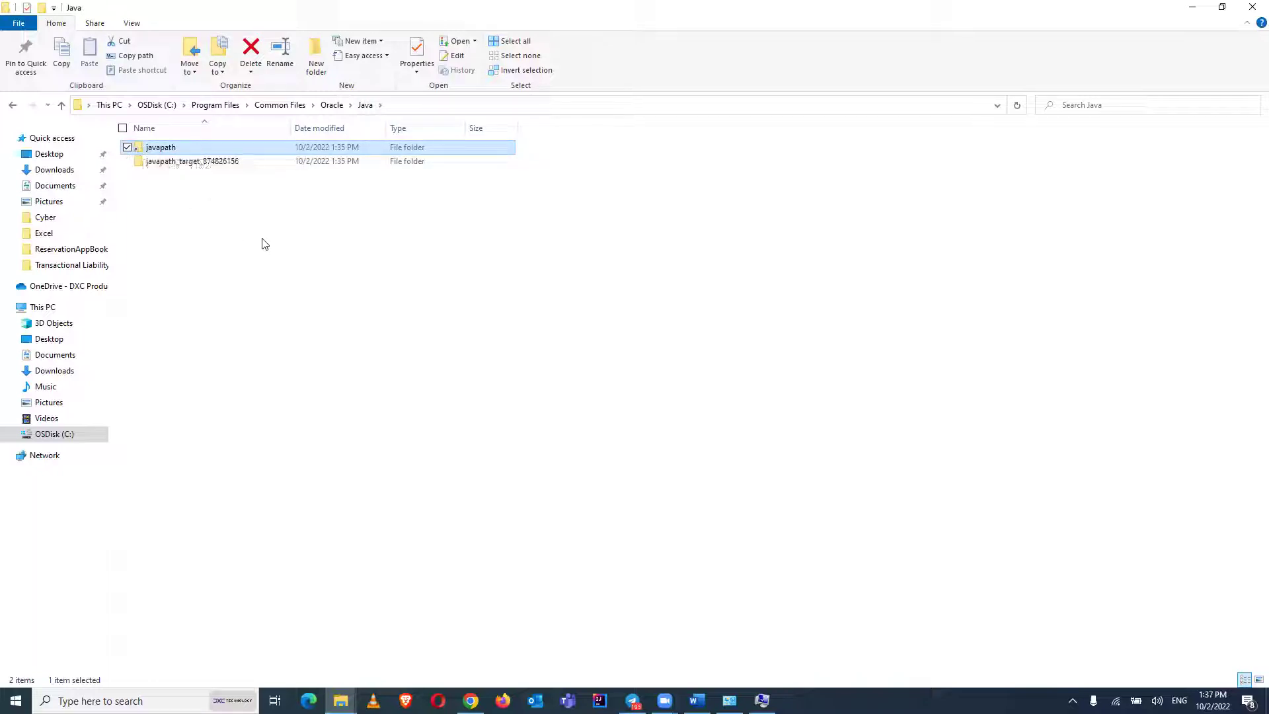
double_click(302, 149)
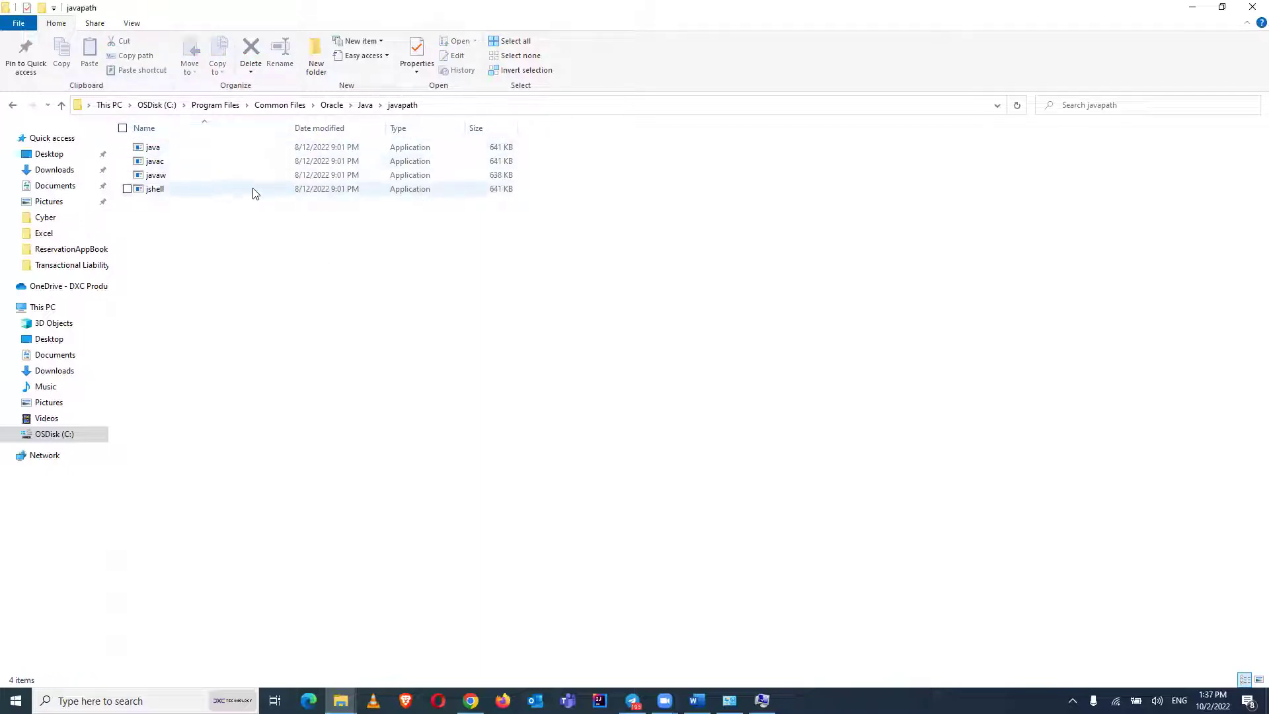
mouse_move(266, 192)
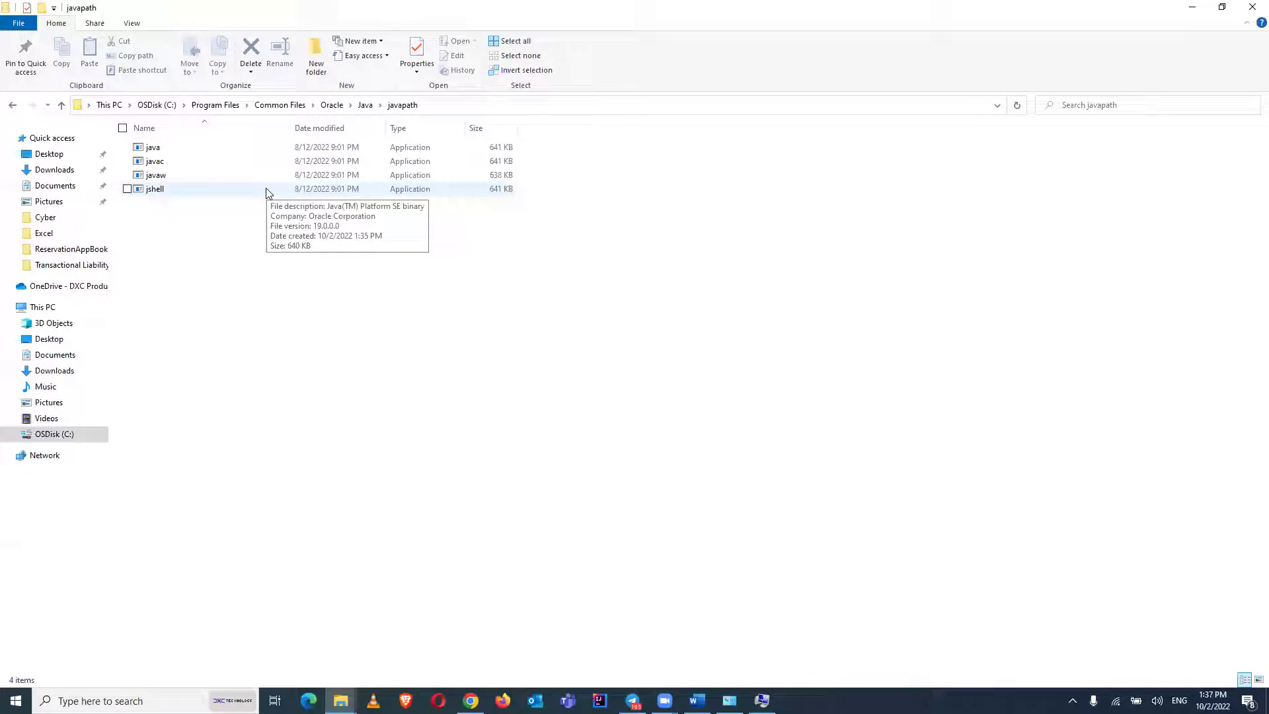
click(190, 154)
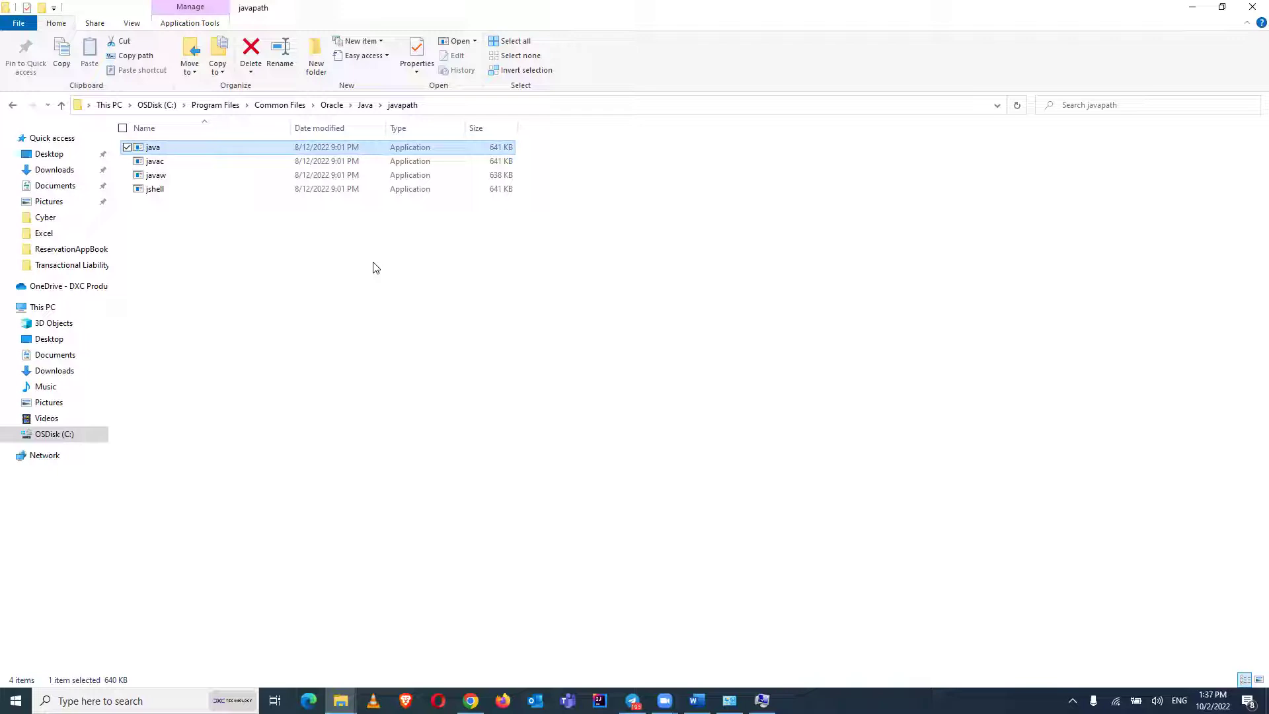
click(190, 167)
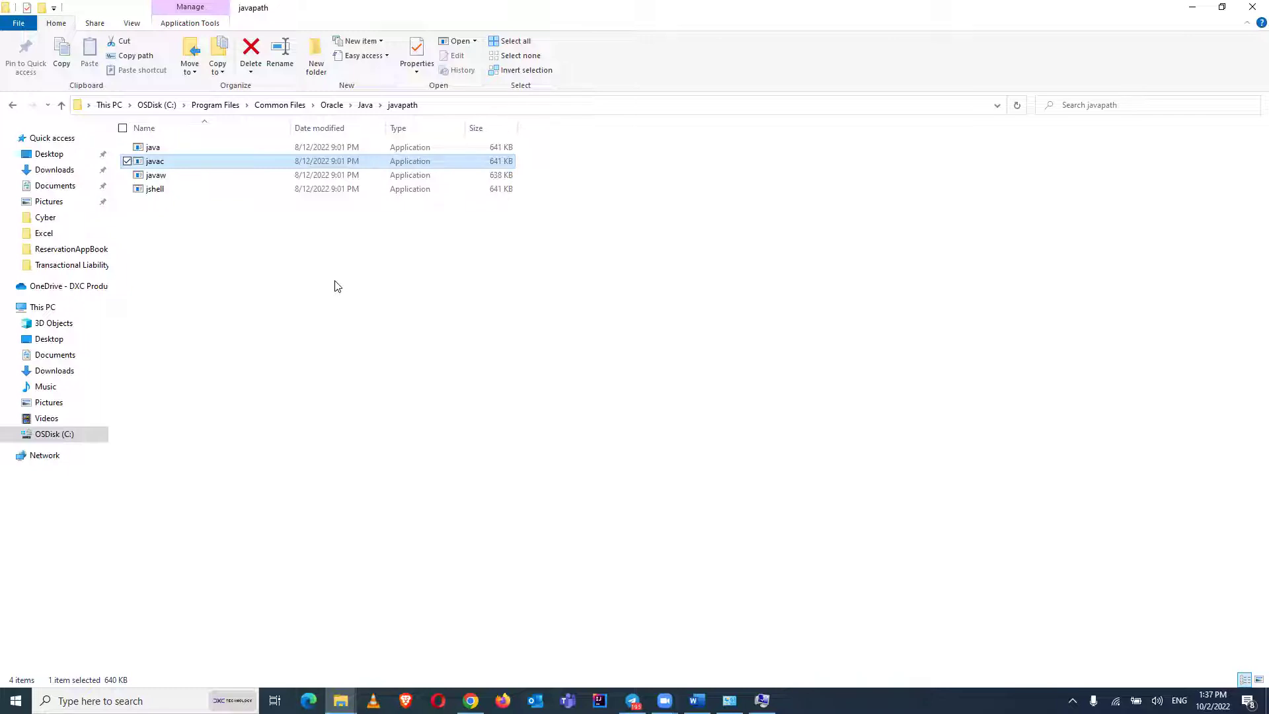
click(316, 175)
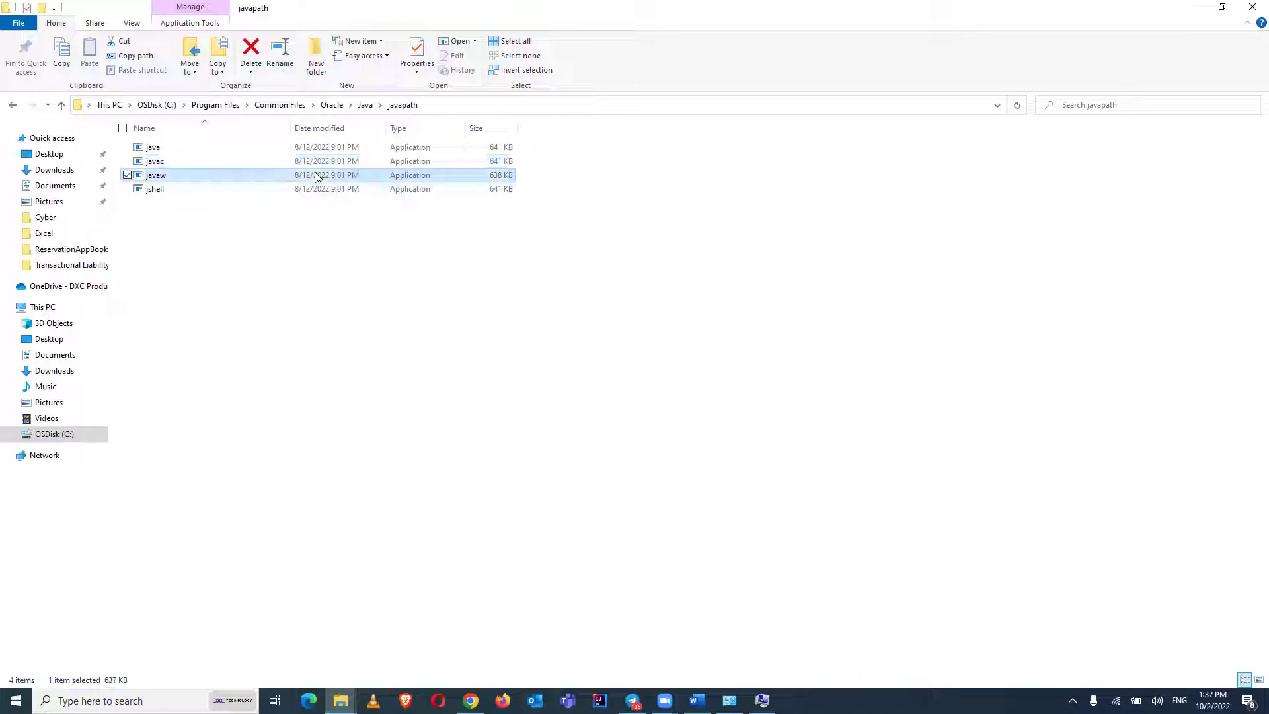
click(314, 190)
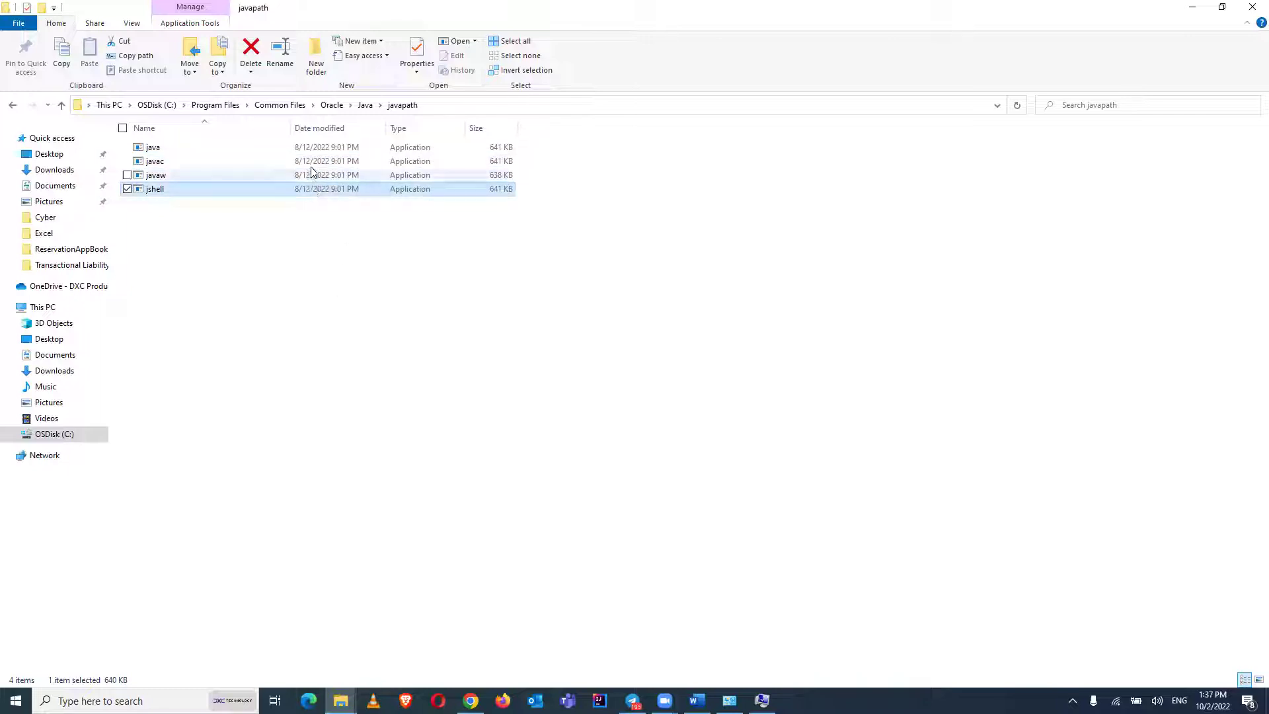
click(311, 161)
click(362, 106)
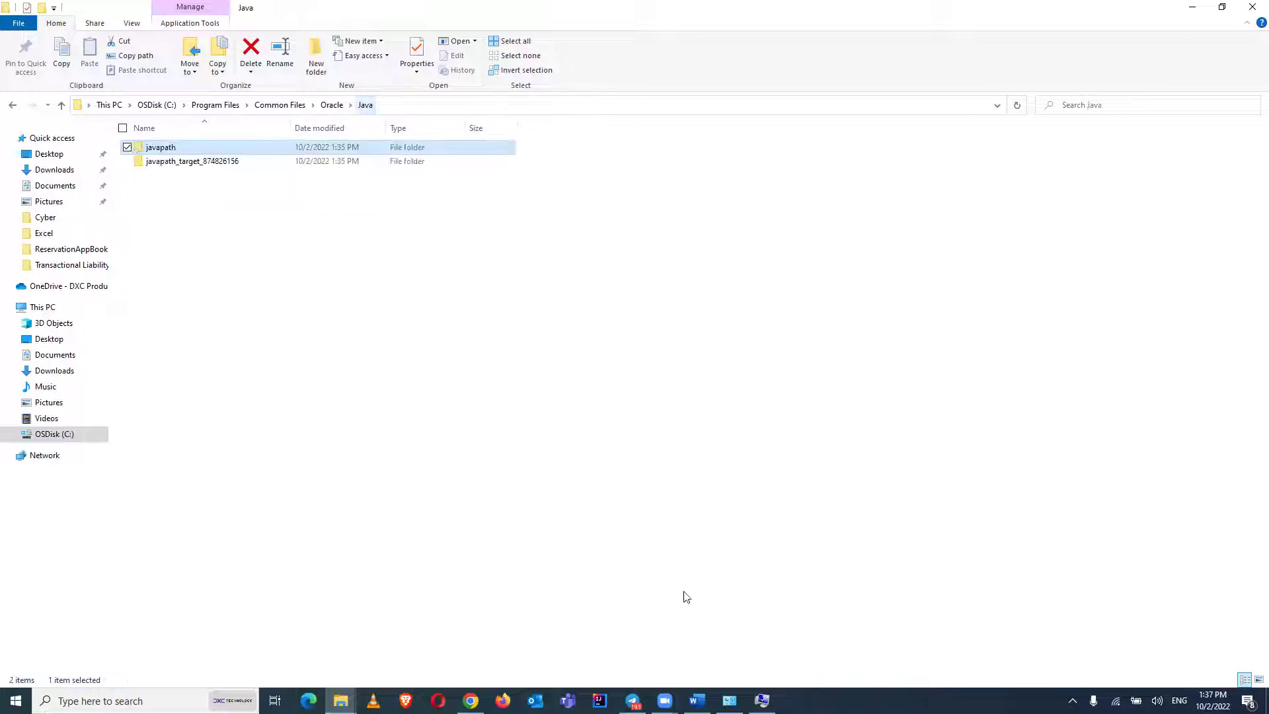
Return to the Path entries and accept the Edit environment variable, Environment Variables and System Properties dialogs
click(762, 700)
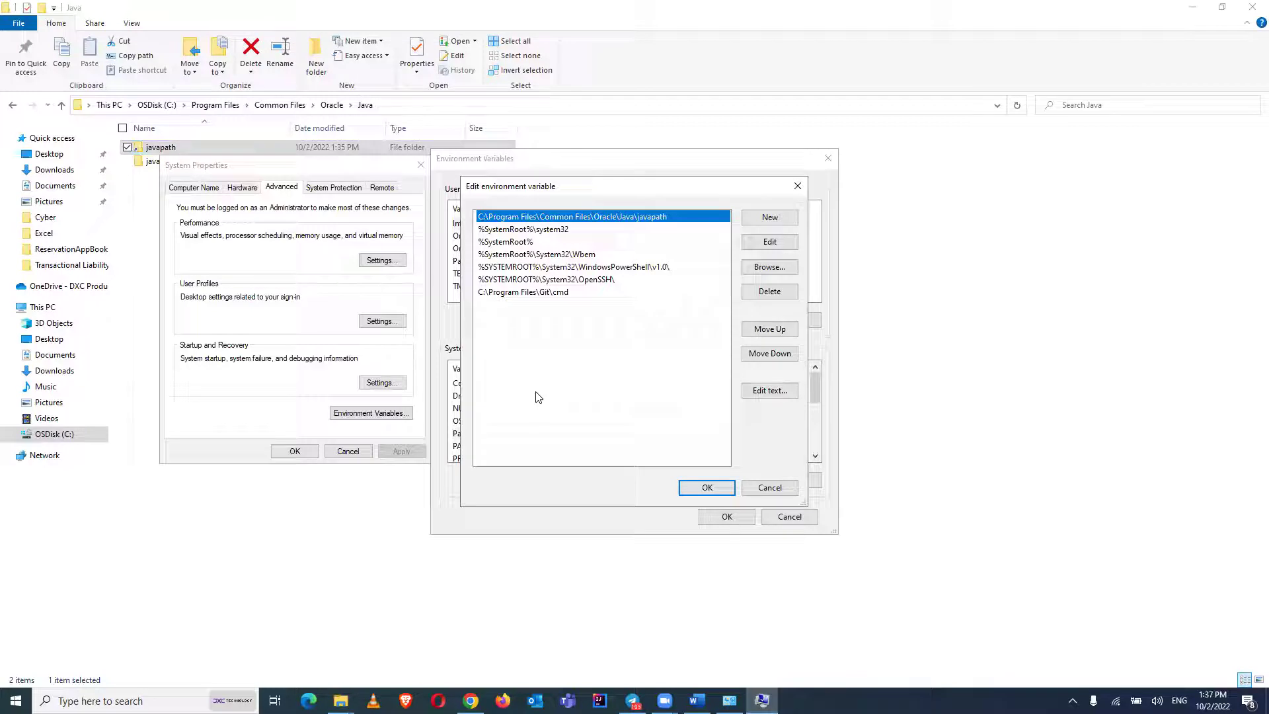
click(707, 488)
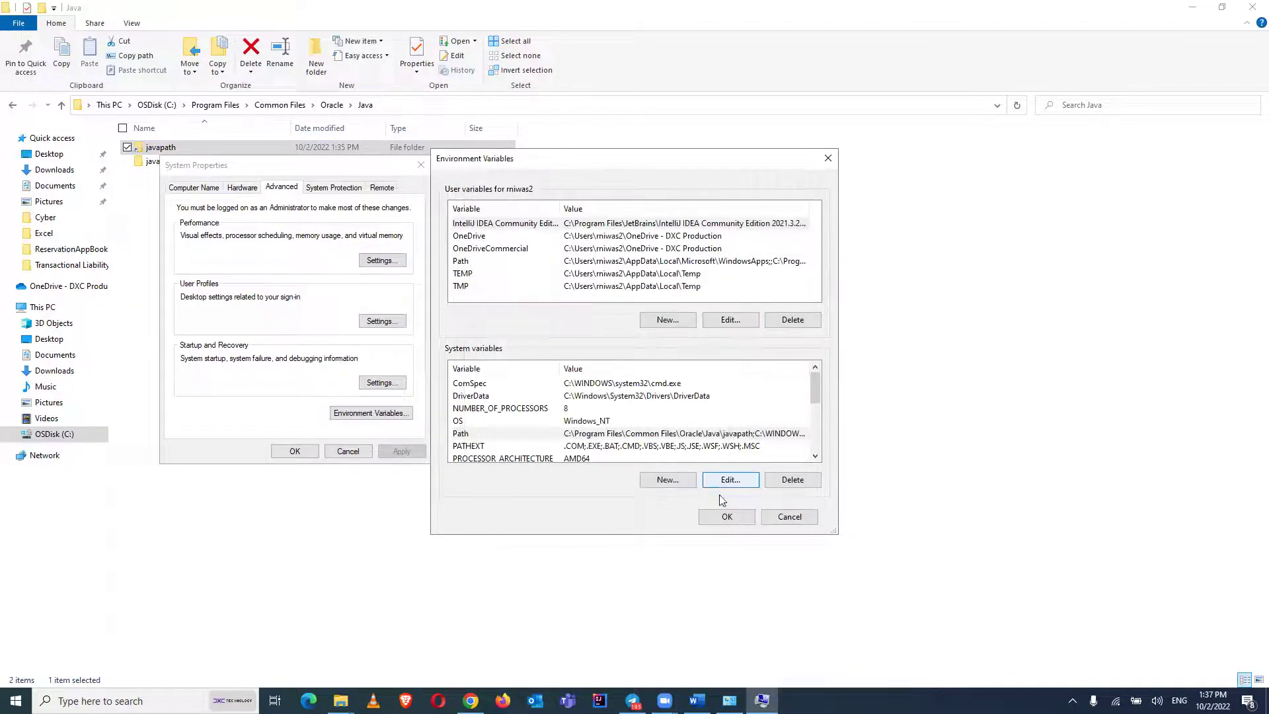
click(726, 517)
click(295, 450)
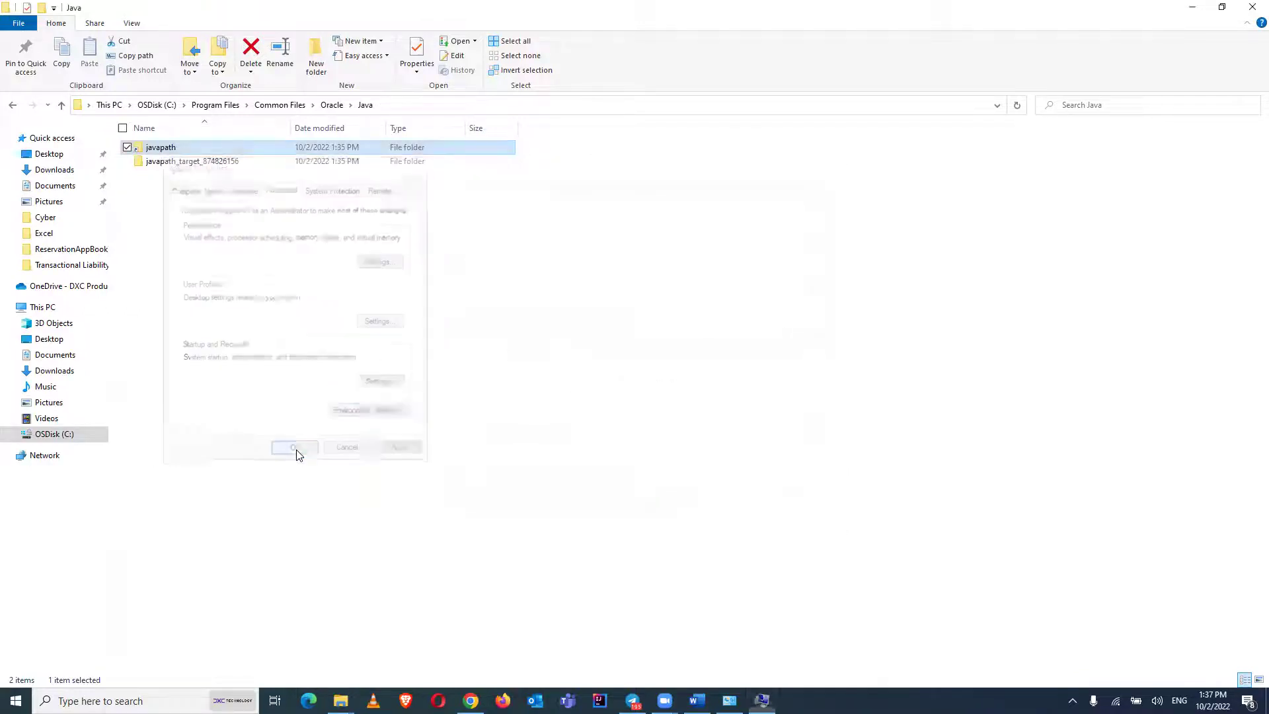
Browse to C:\Program Files\Java\jdk-19\bin in File Explorer and copy the folder's full path
click(222, 107)
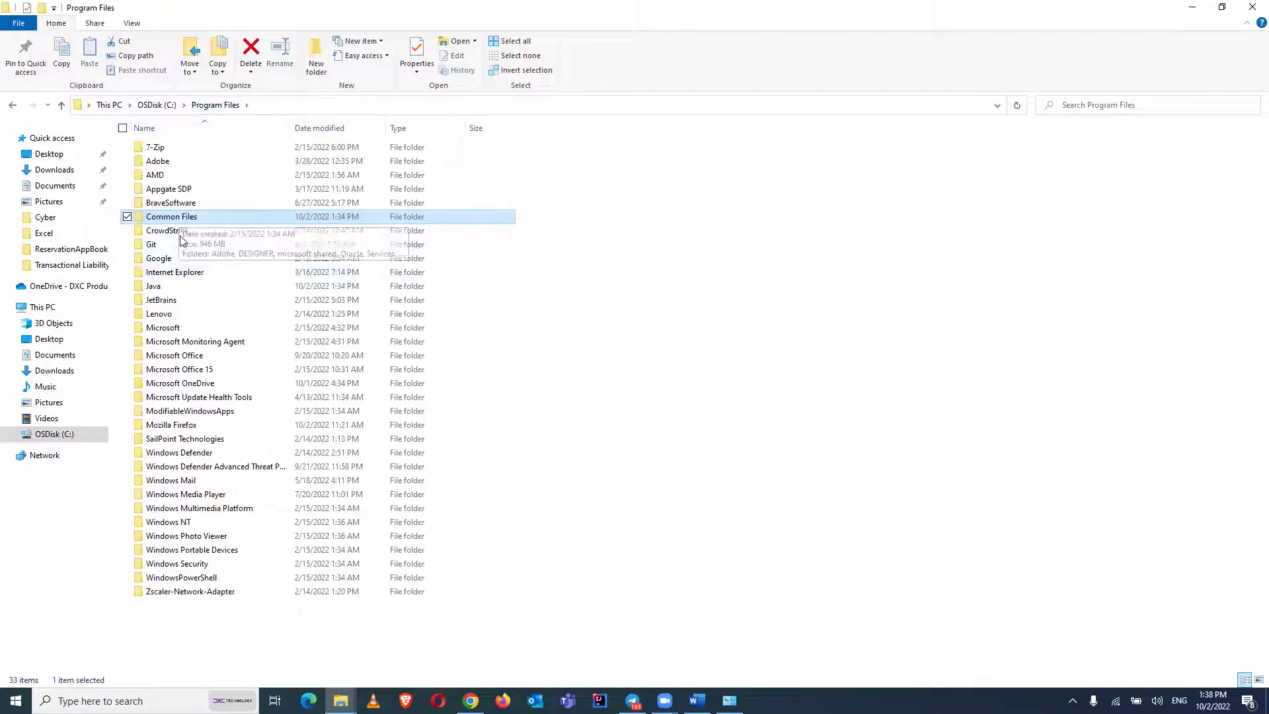
double_click(173, 286)
double_click(193, 149)
double_click(196, 154)
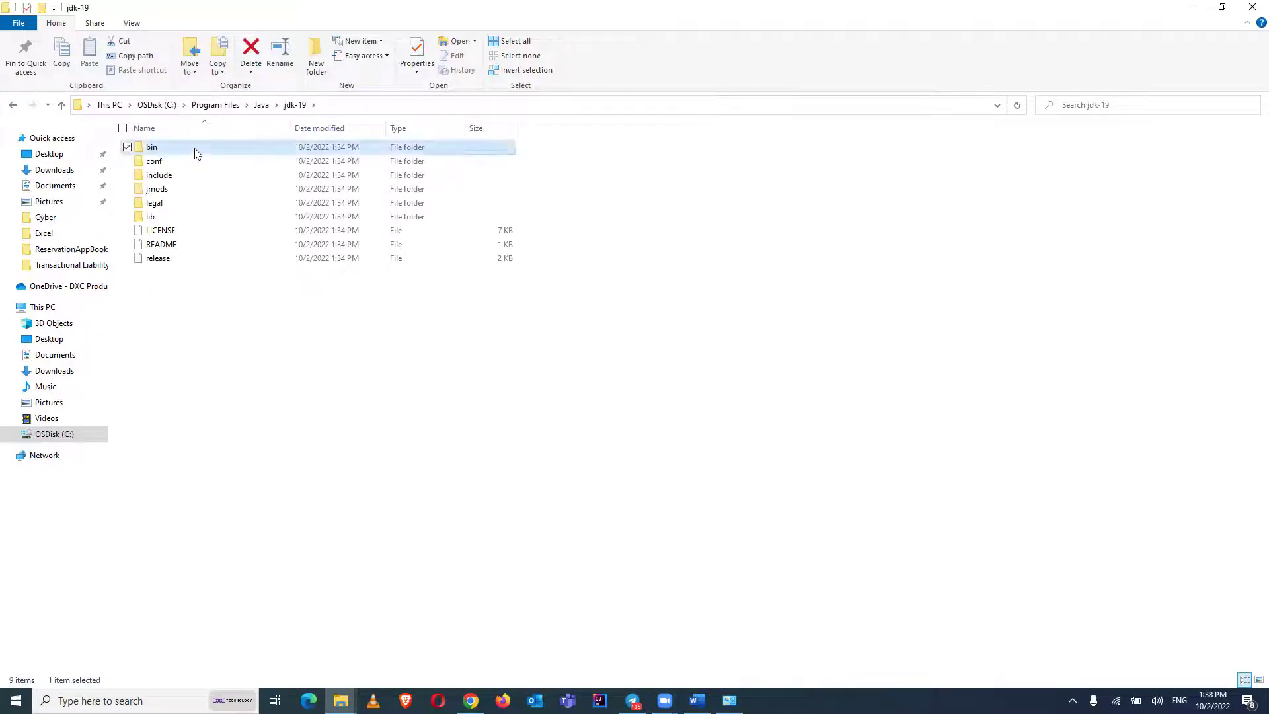
click(365, 105)
key(ctrl+c)
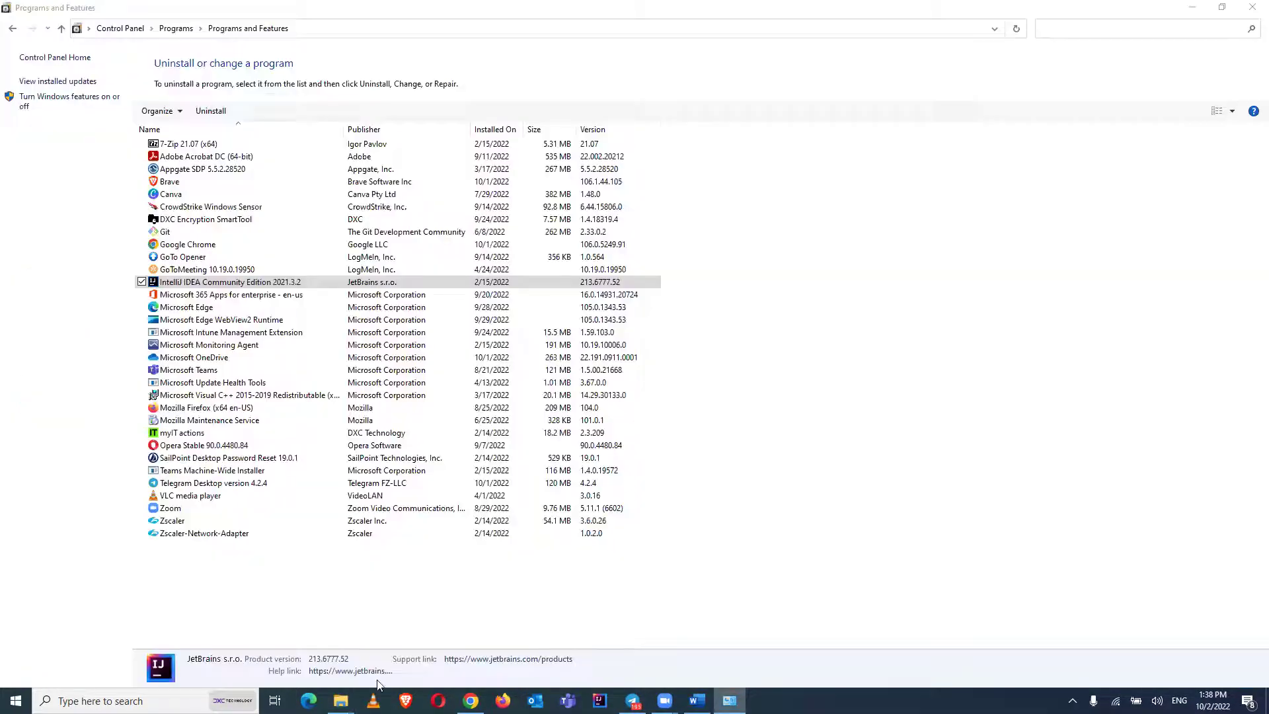
Search Windows for "edit", open the system environment variables, and add C:\Program Files\Java\jdk-19\bin as a new entry in the system Path
click(218, 700)
text(edit)
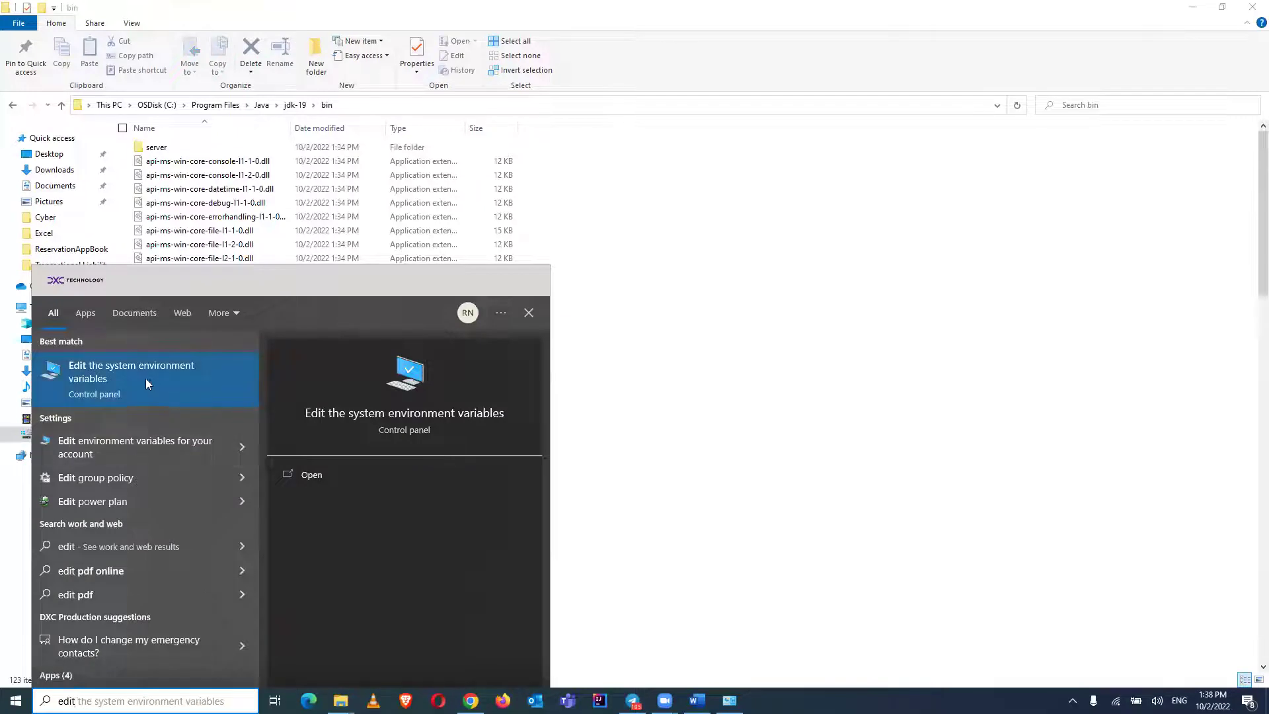
click(146, 379)
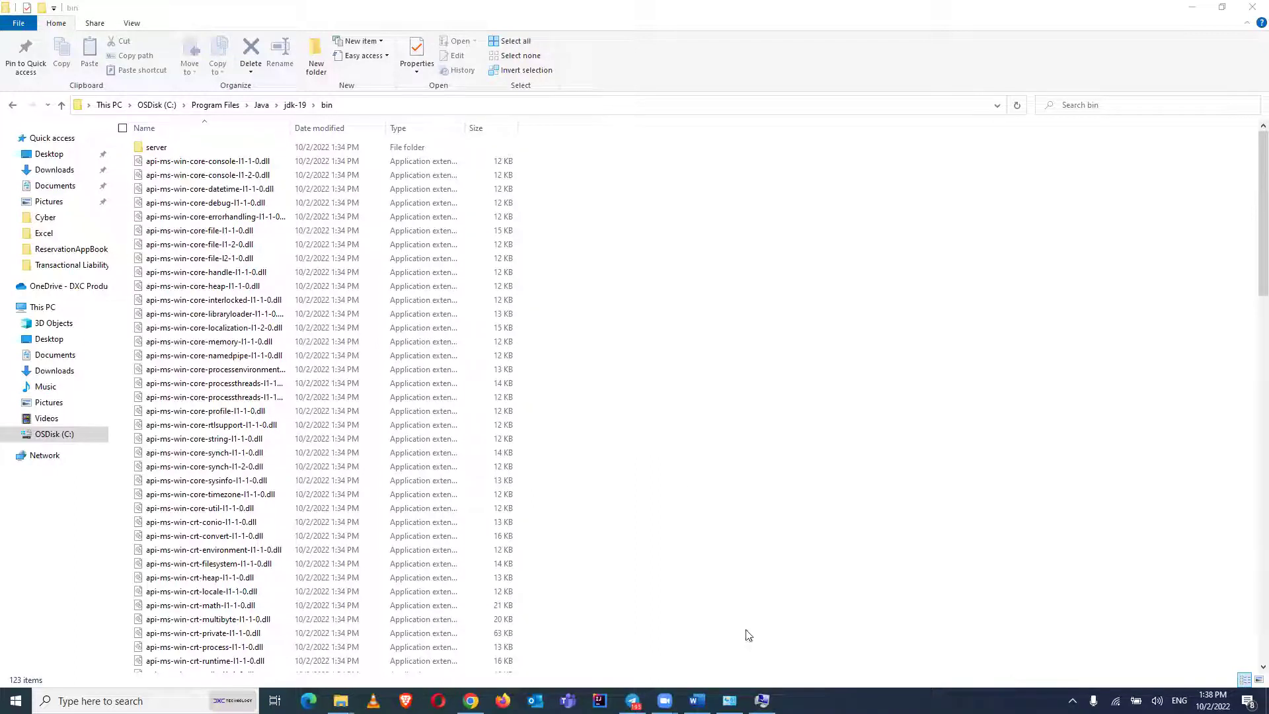
click(761, 700)
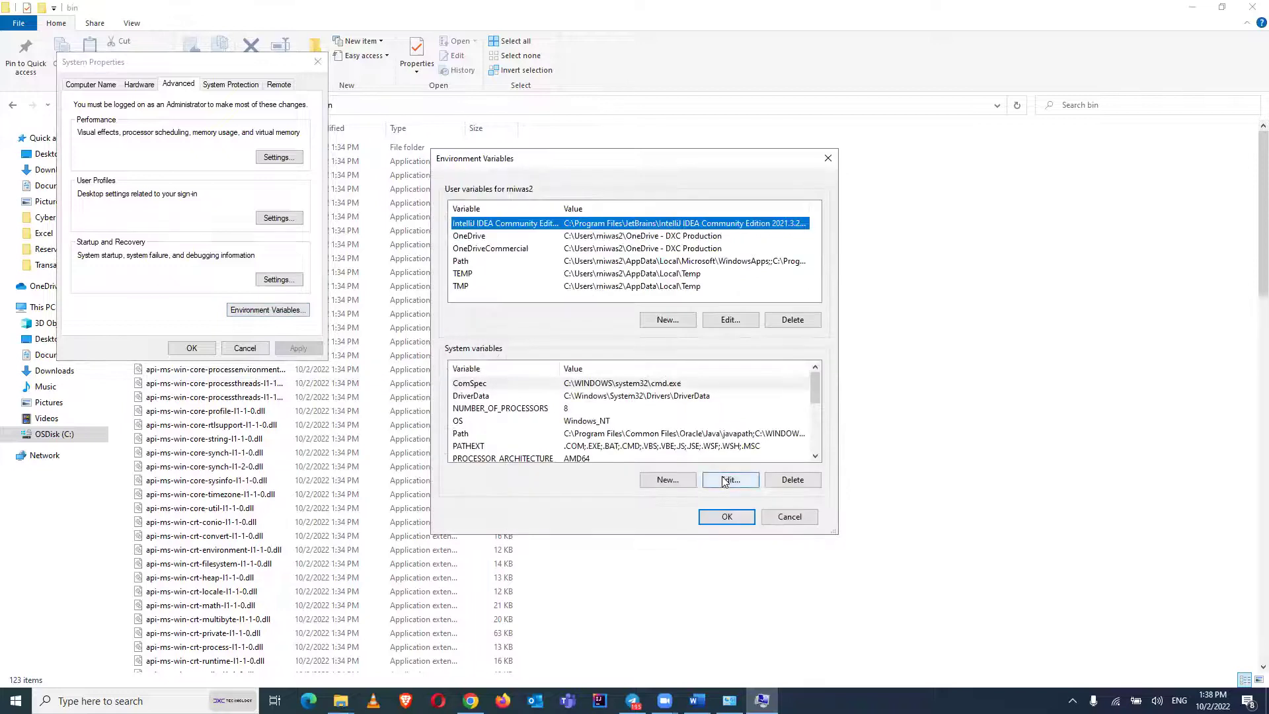
click(743, 479)
click(810, 378)
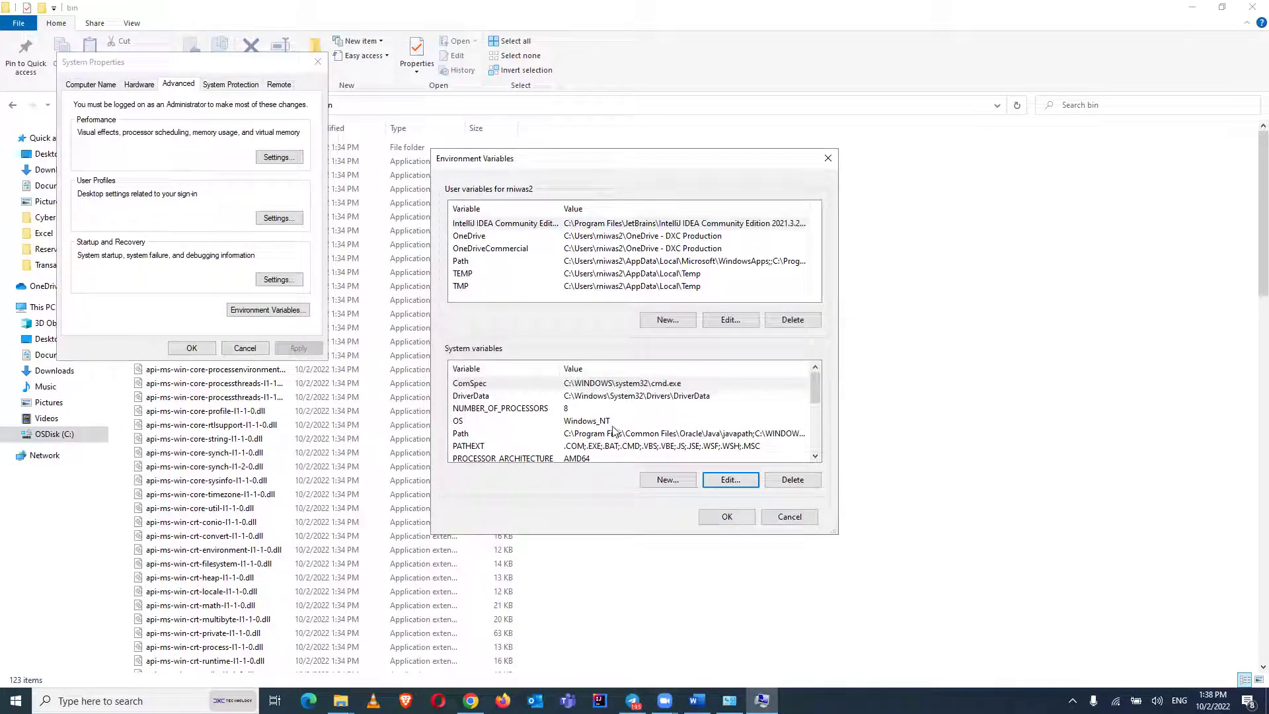
click(616, 433)
click(727, 479)
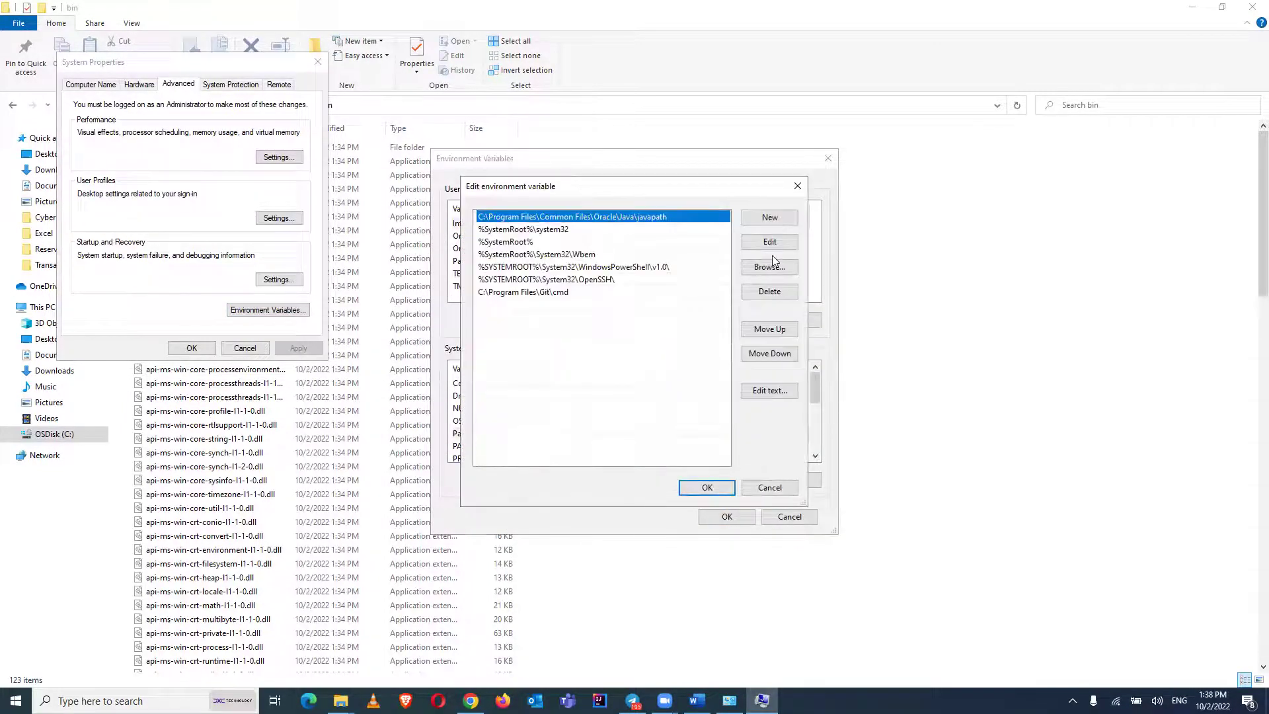
click(769, 218)
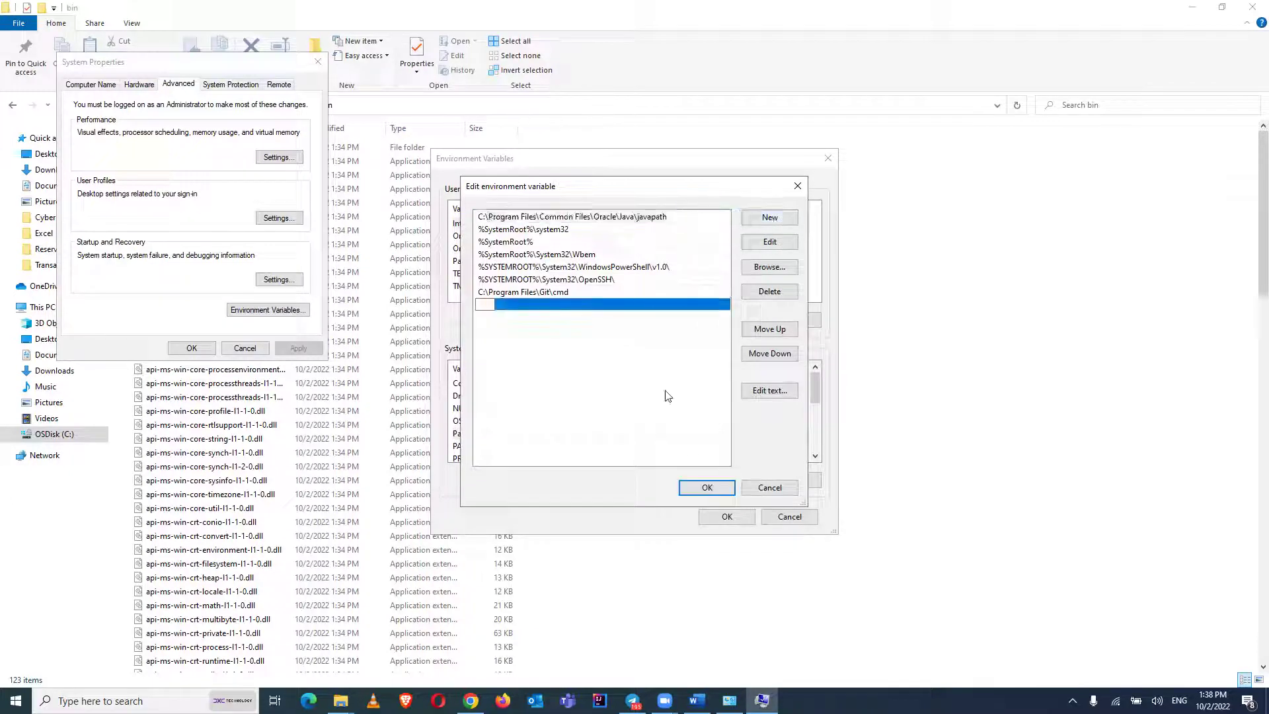
key(ctrl+v)
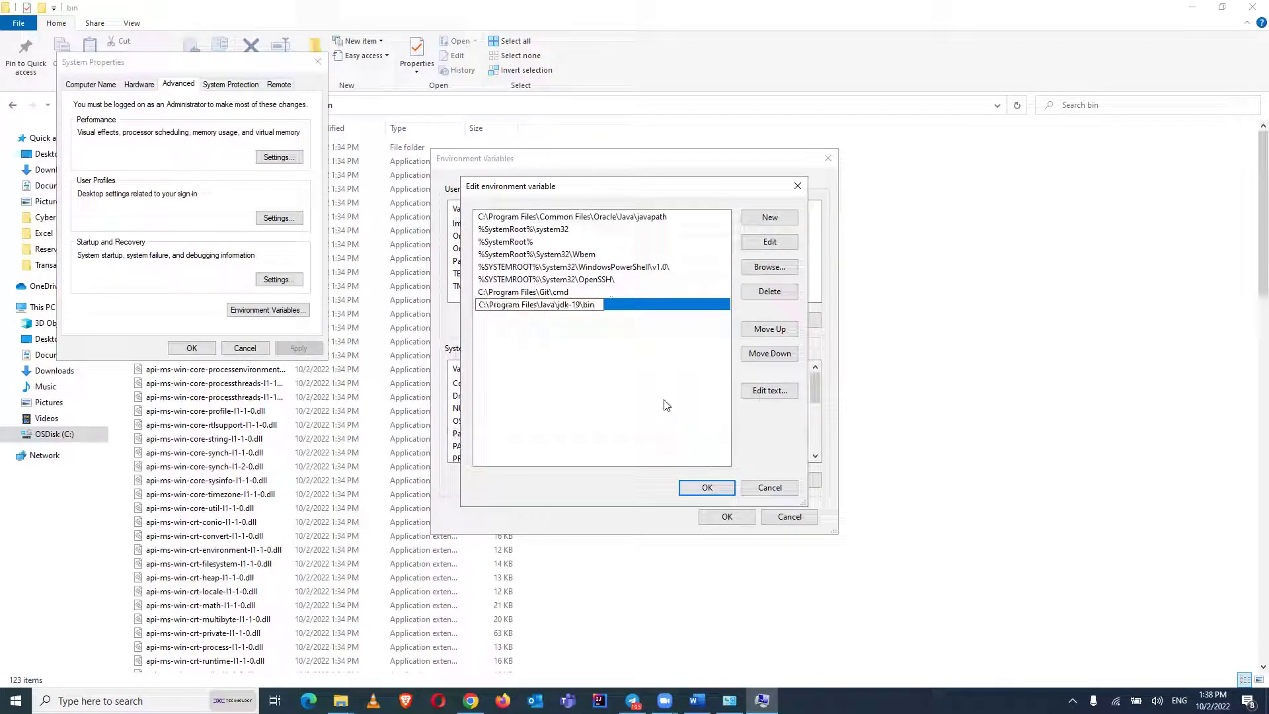
Clear the new jdk-19\bin entry from the system Path and accept all open environment variable and system dialogs
key(BackSpace)
key(BackSpace)
key(BackSpace)
key(BackSpace)
key(BackSpace)
key(BackSpace)
key(BackSpace)
key(BackSpace)
key(BackSpace)
key(BackSpace)
key(BackSpace)
key(BackSpace)
key(BackSpace)
key(BackSpace)
key(BackSpace)
key(BackSpace)
key(BackSpace)
key(BackSpace)
key(BackSpace)
key(BackSpace)
key(BackSpace)
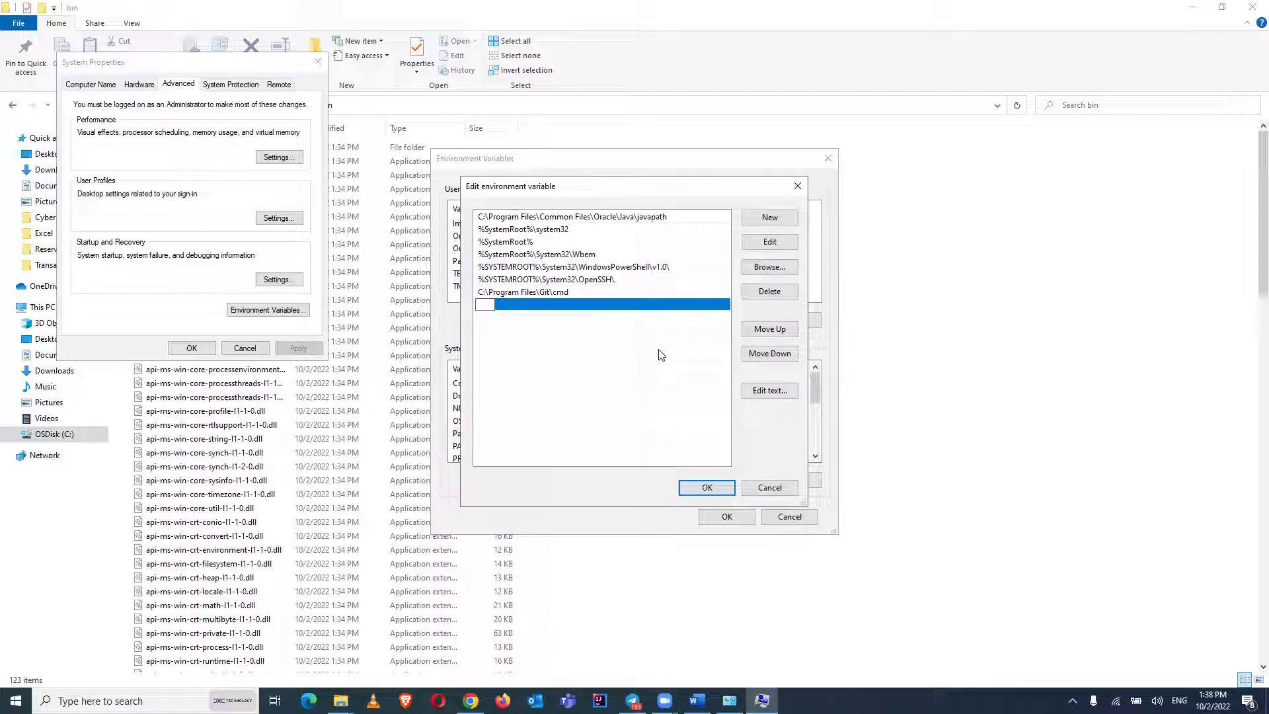
click(658, 355)
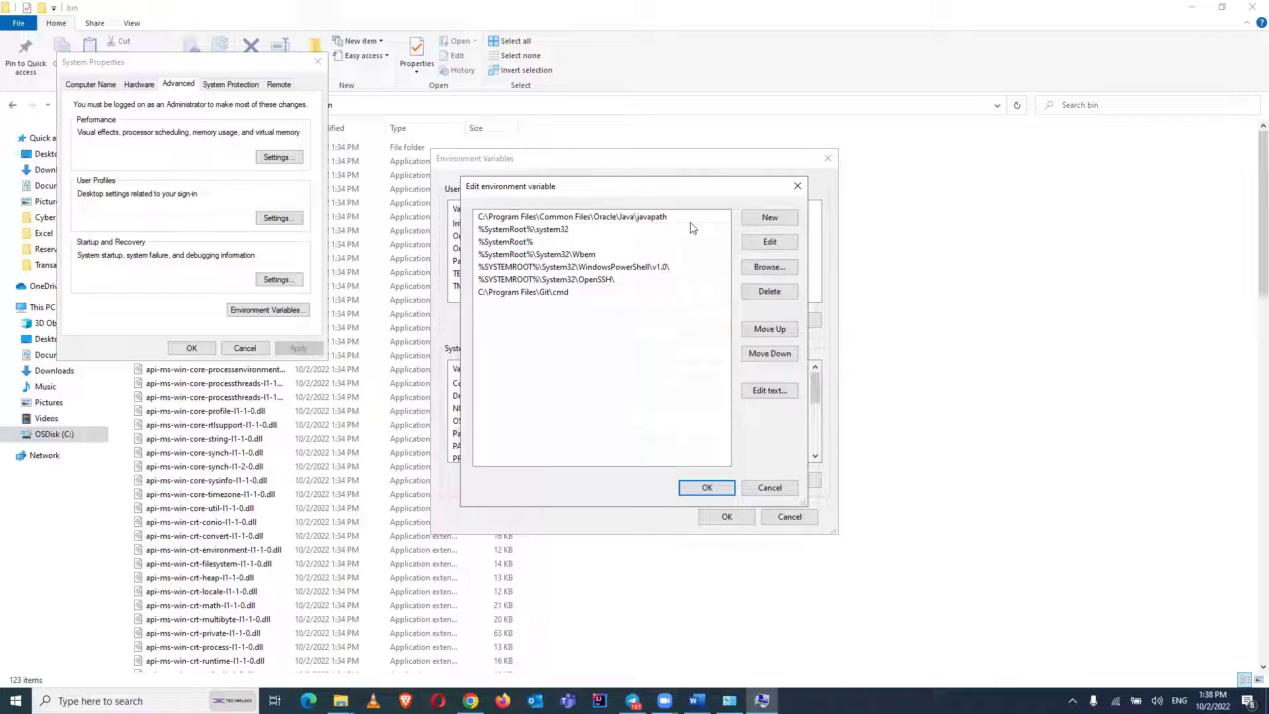
click(707, 488)
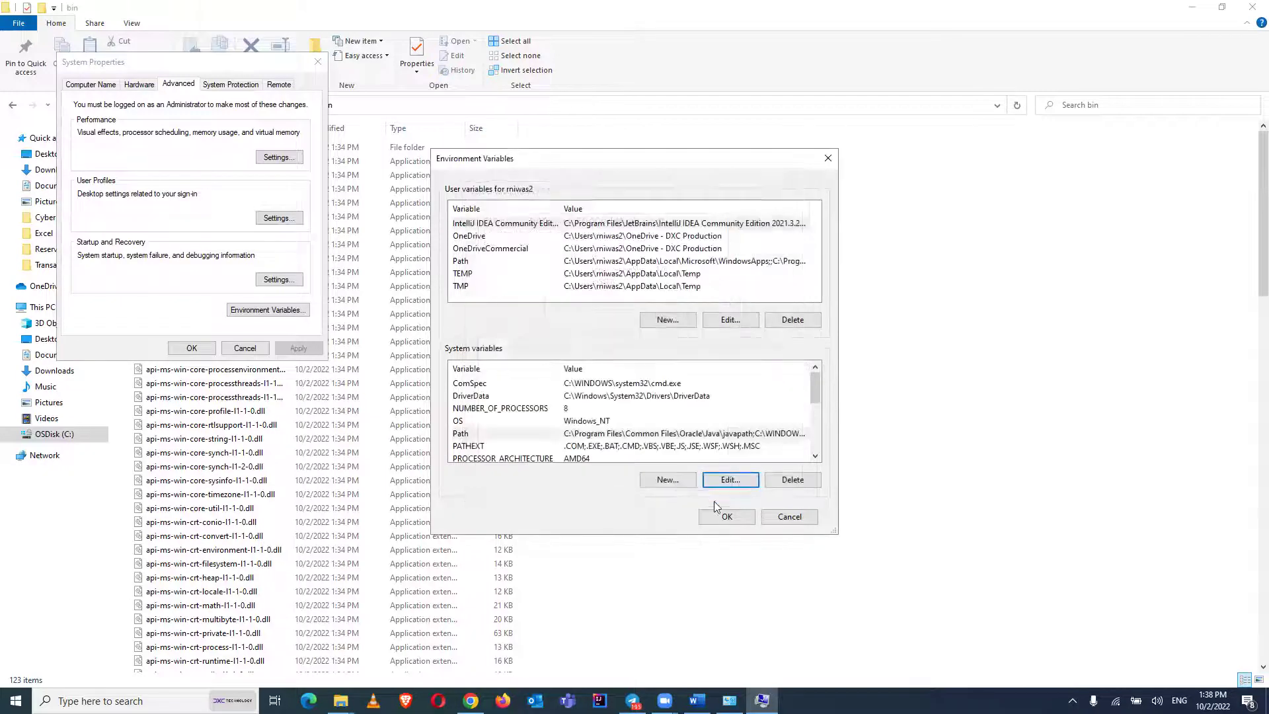
click(726, 516)
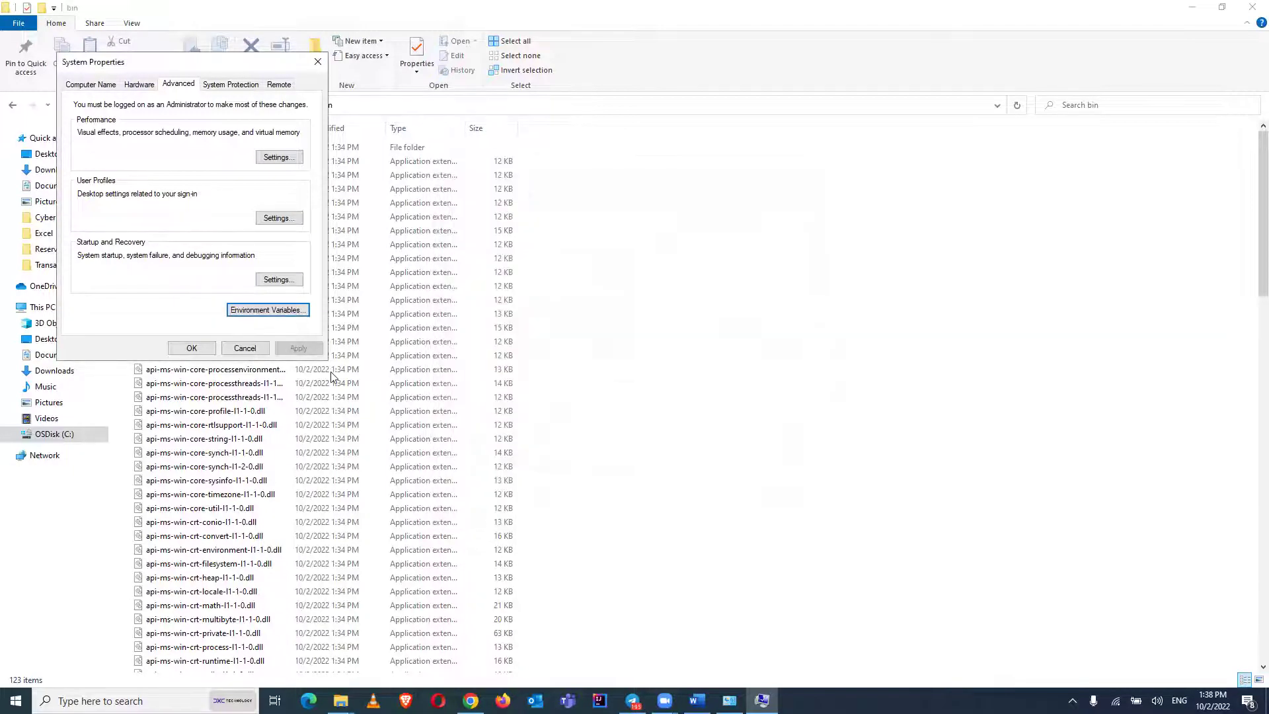
click(191, 348)
Open a Command Prompt by searching for "cmd" and run java -version to check the installed Java version
click(99, 701)
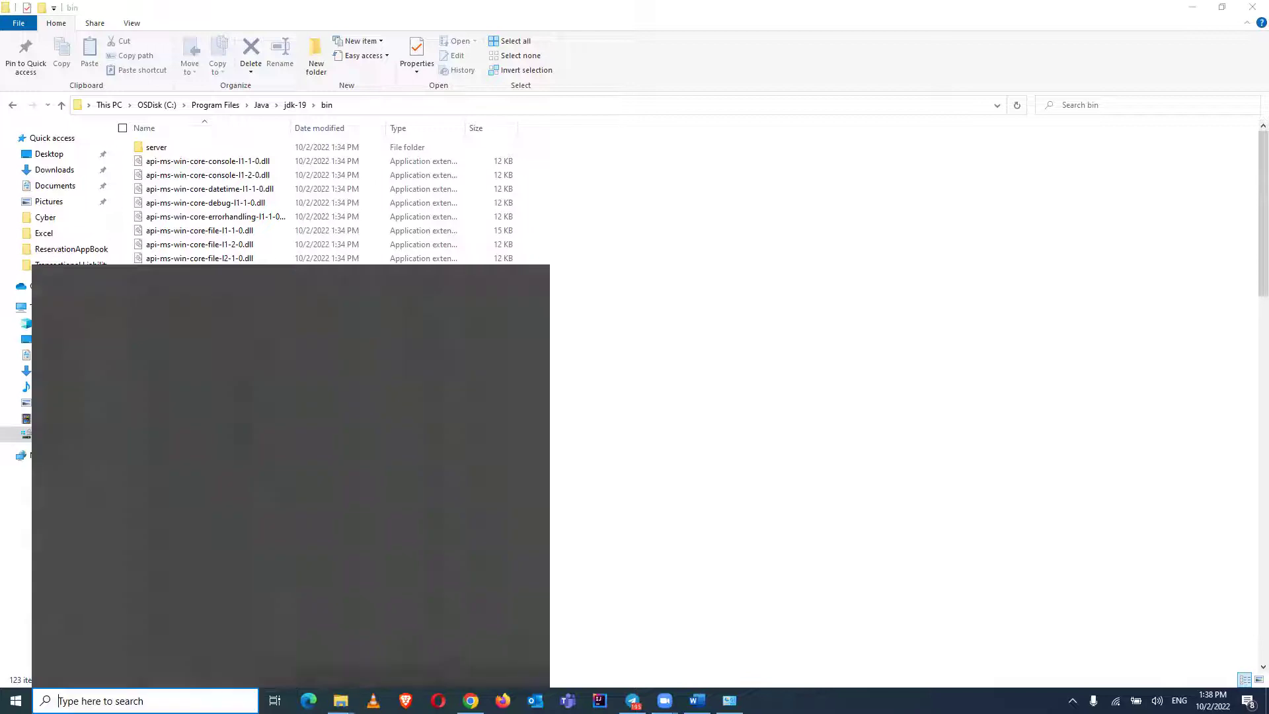
text(cmd)
key(Return)
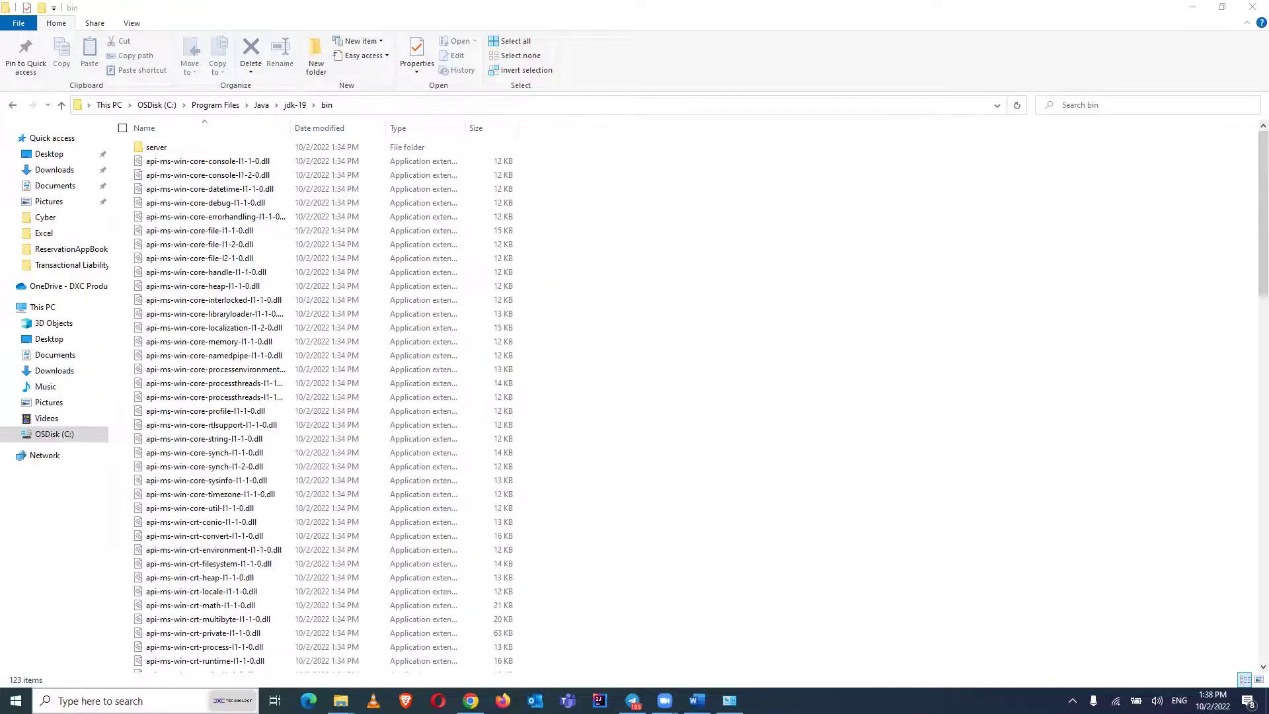
text(java -version)
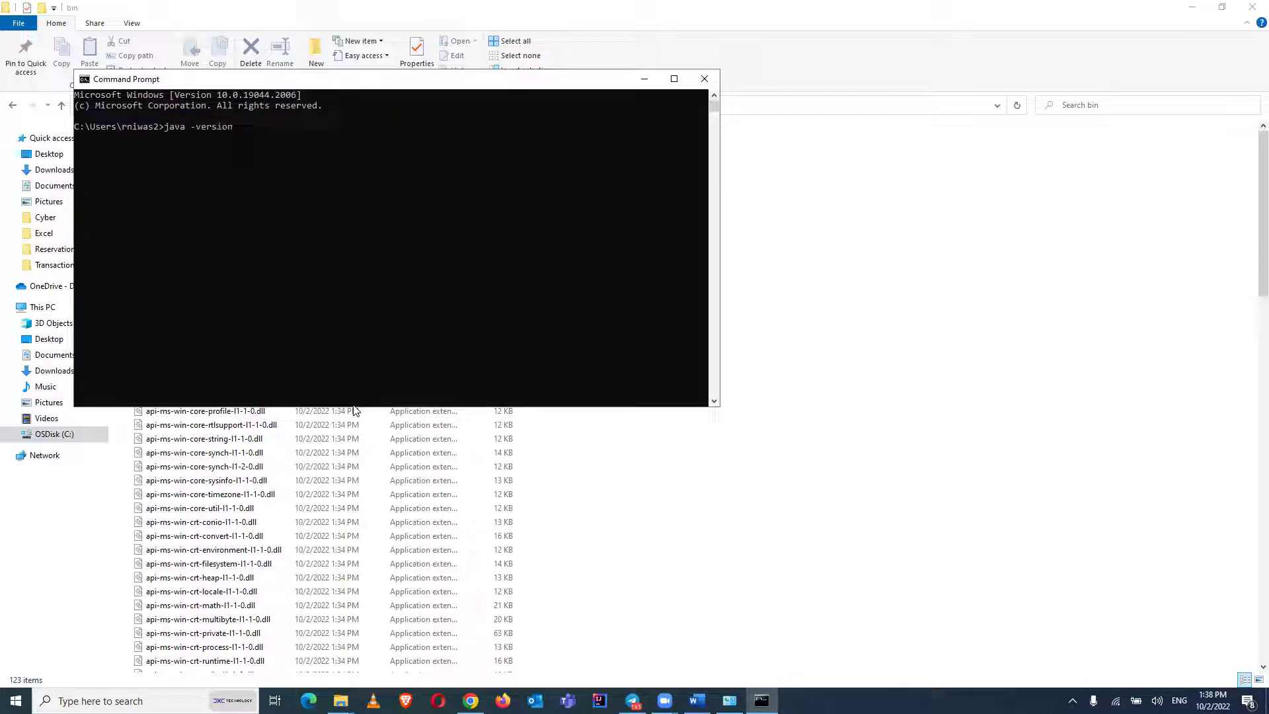
key(Return)
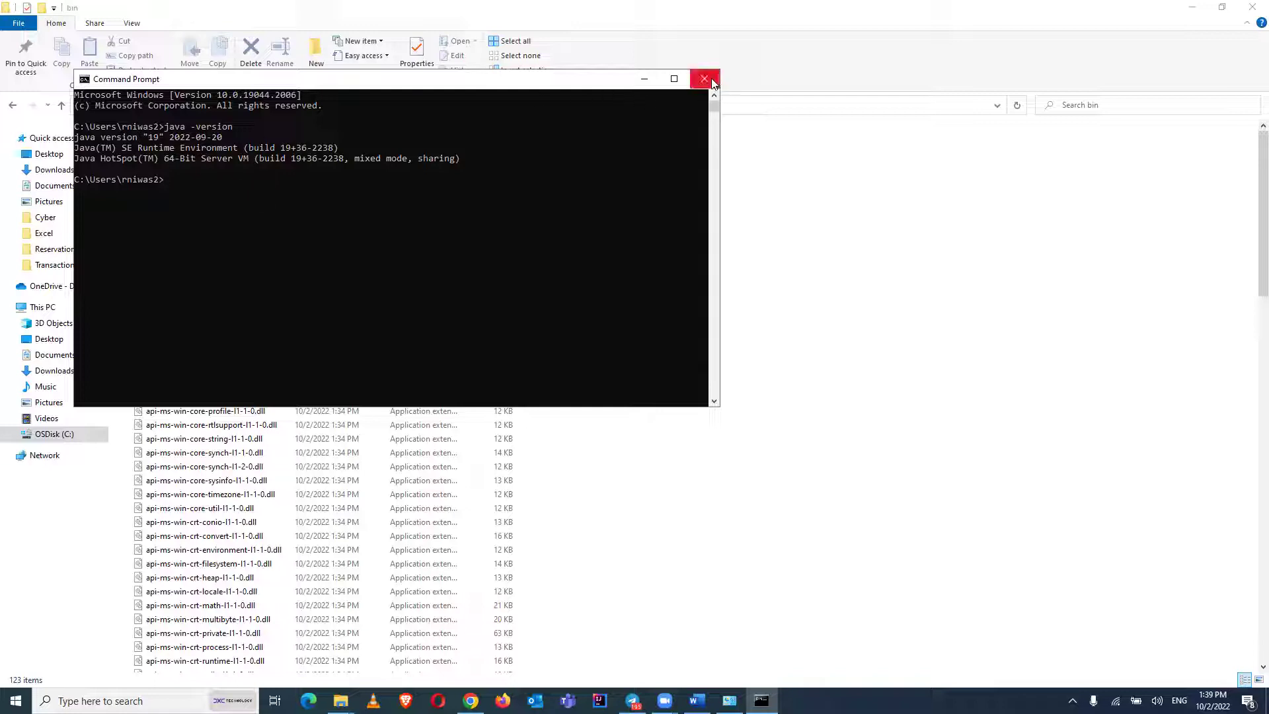
Switch to the Word install guide and read from the Path setup section through to "2.JDK Package Zip Folder"
click(697, 701)
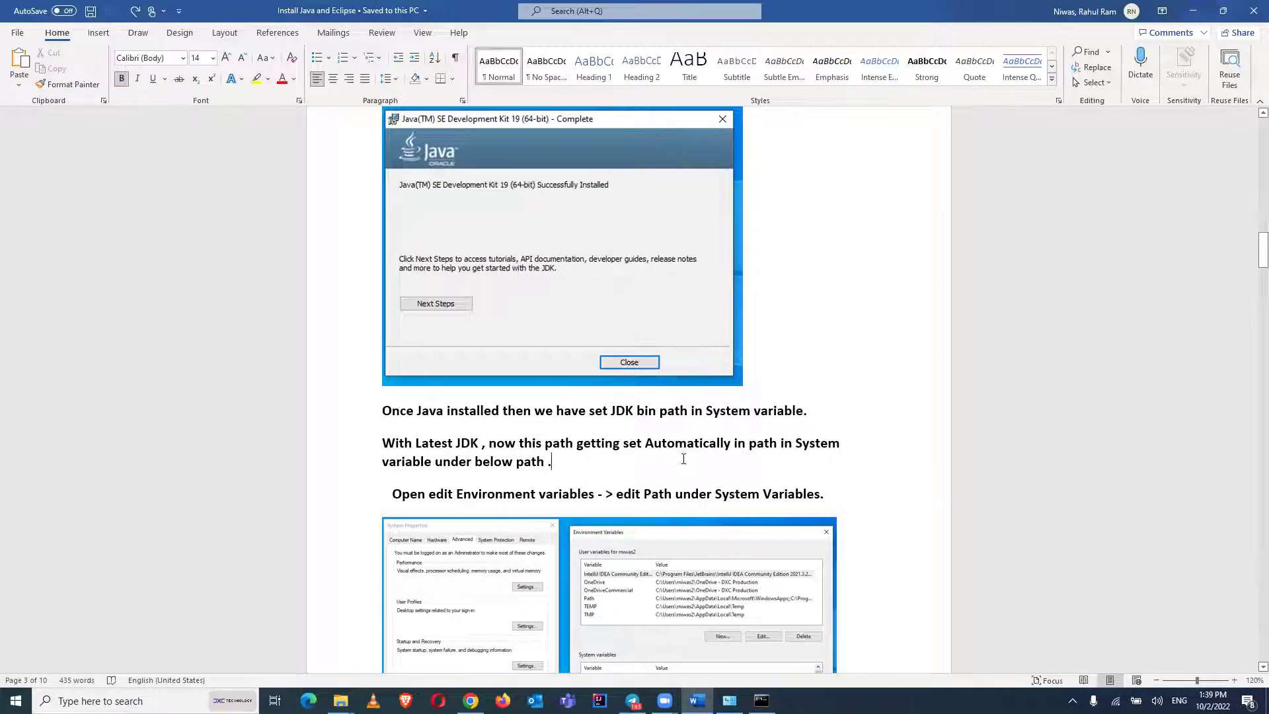
scroll(683, 459, down, 10)
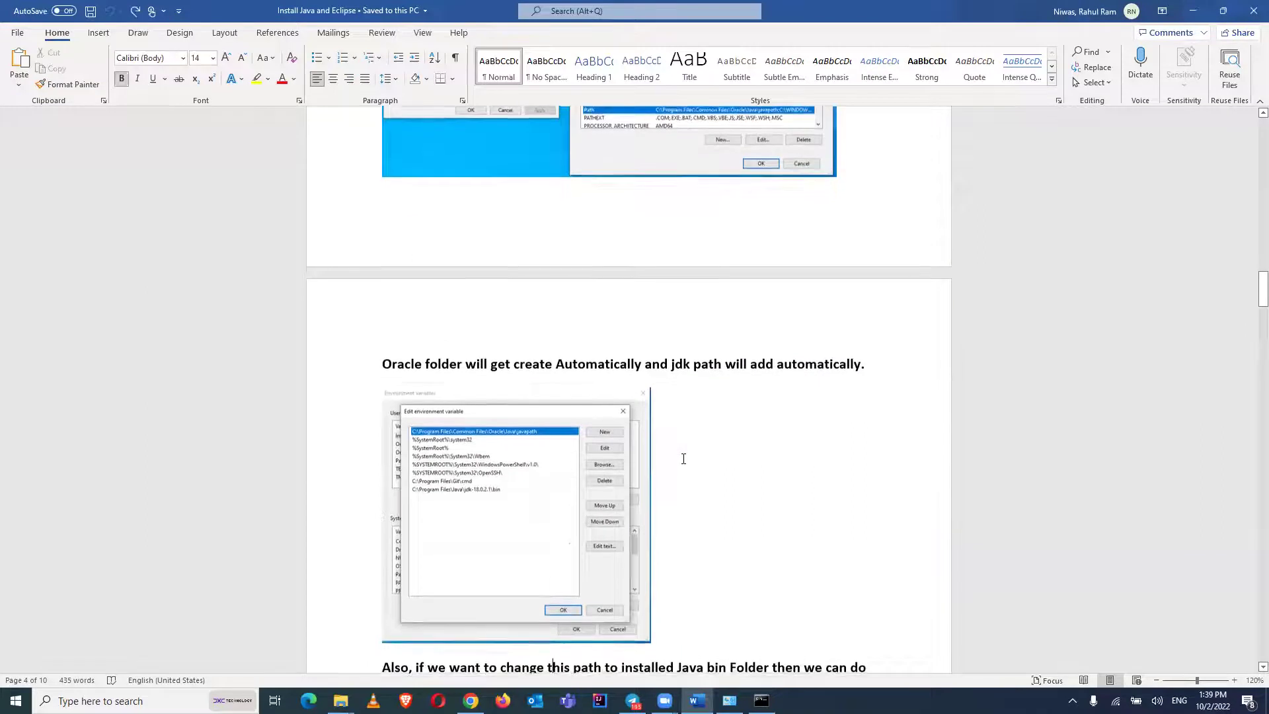
scroll(683, 459, down, 1)
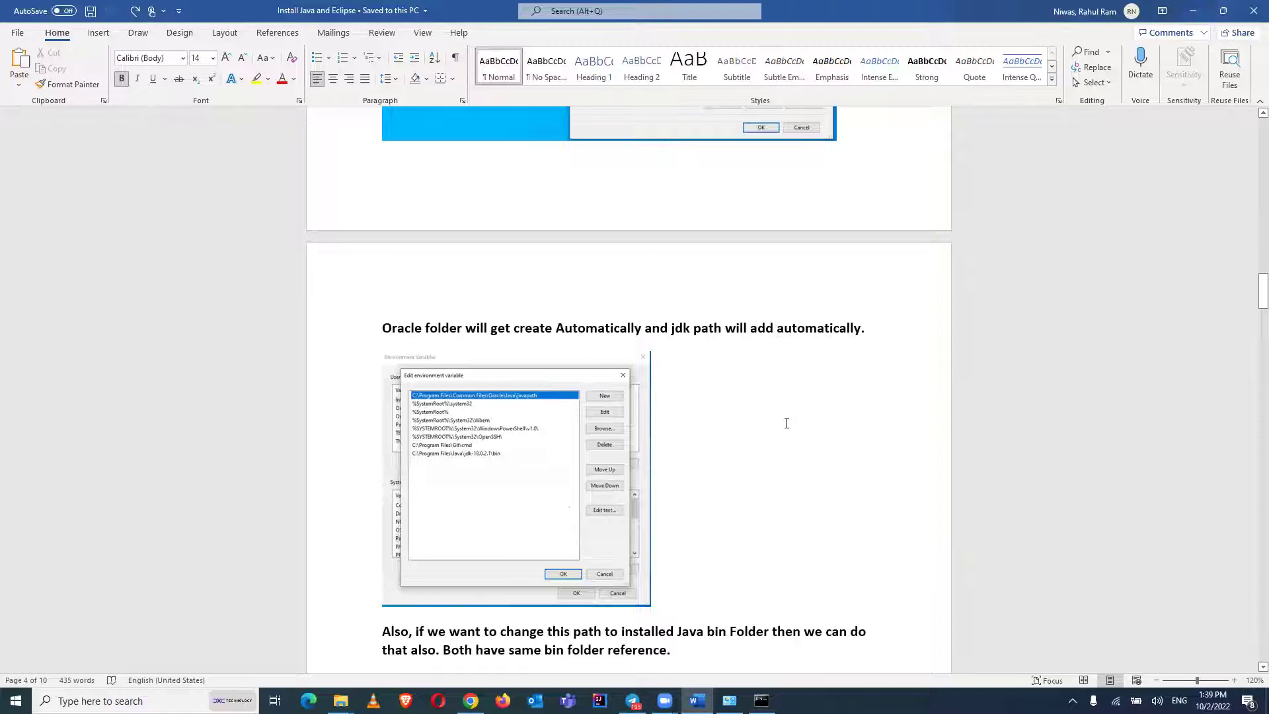
scroll(787, 423, down, 5)
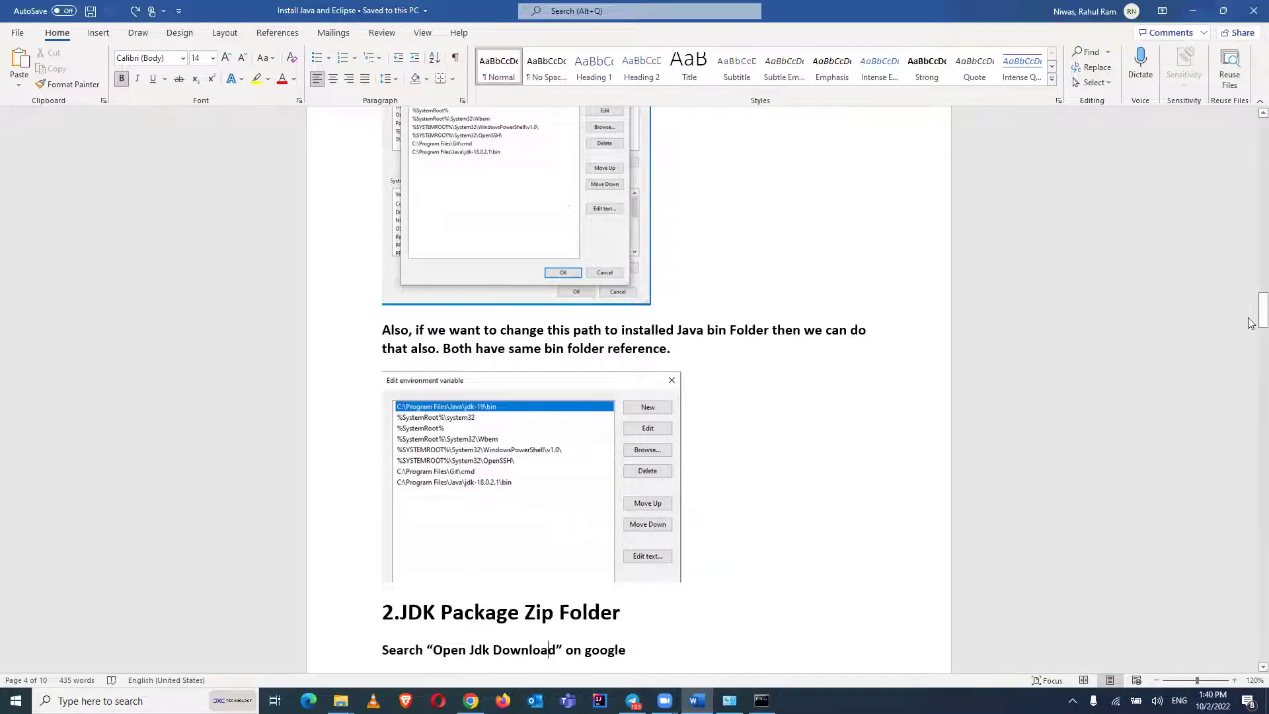
drag(1249, 311, 1249, 331)
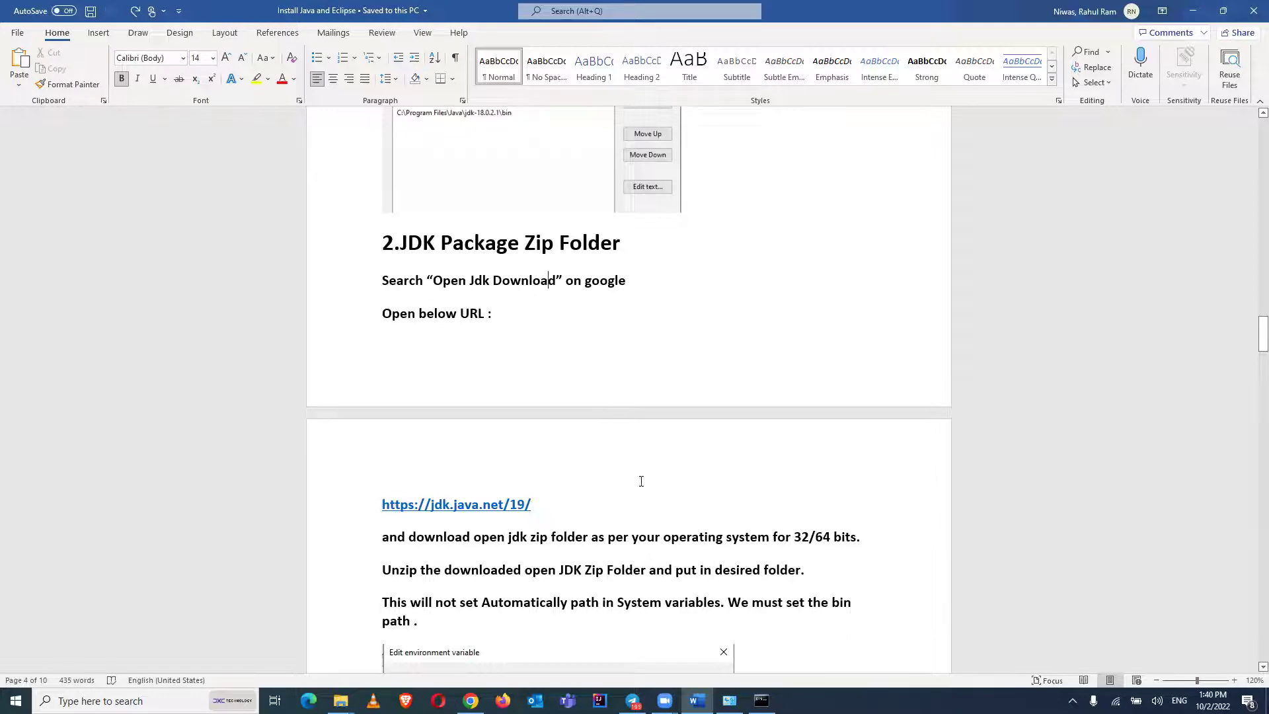
Switch to Programs and Features, refresh the program list, and uninstall Java(TM) SE Development Kit 19 (64-bit)
key(alt+Tab)
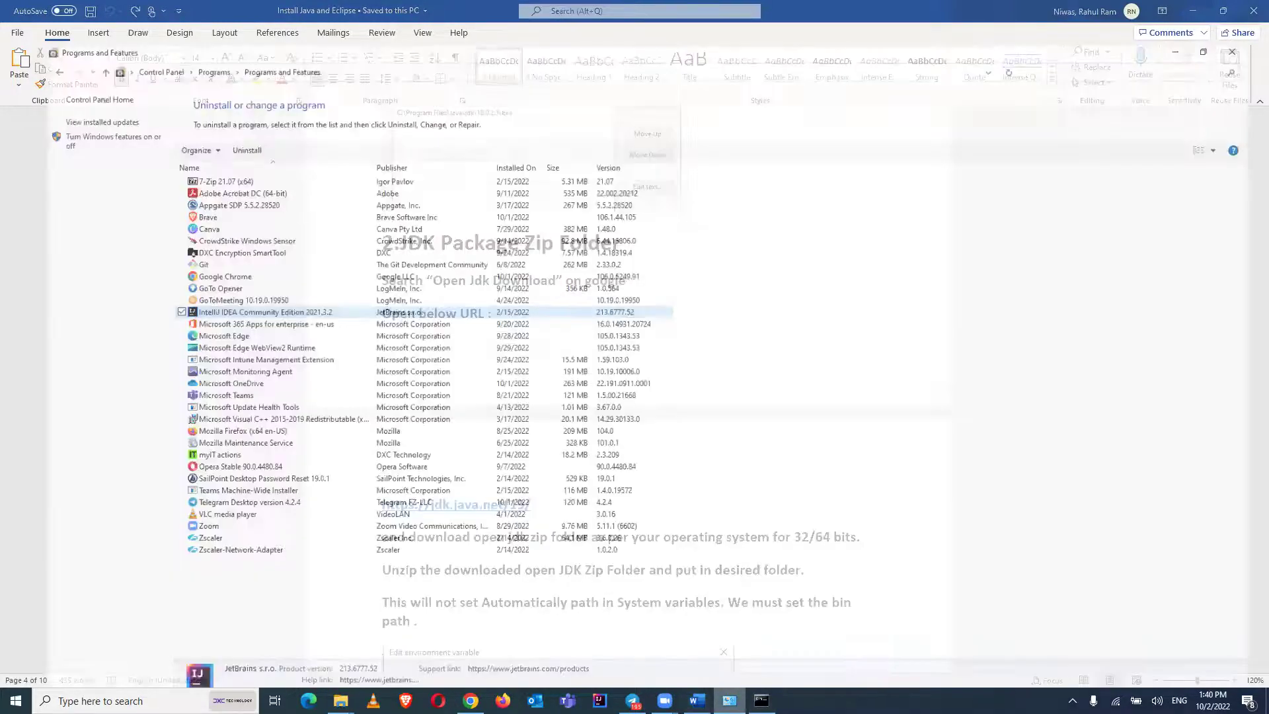
click(317, 383)
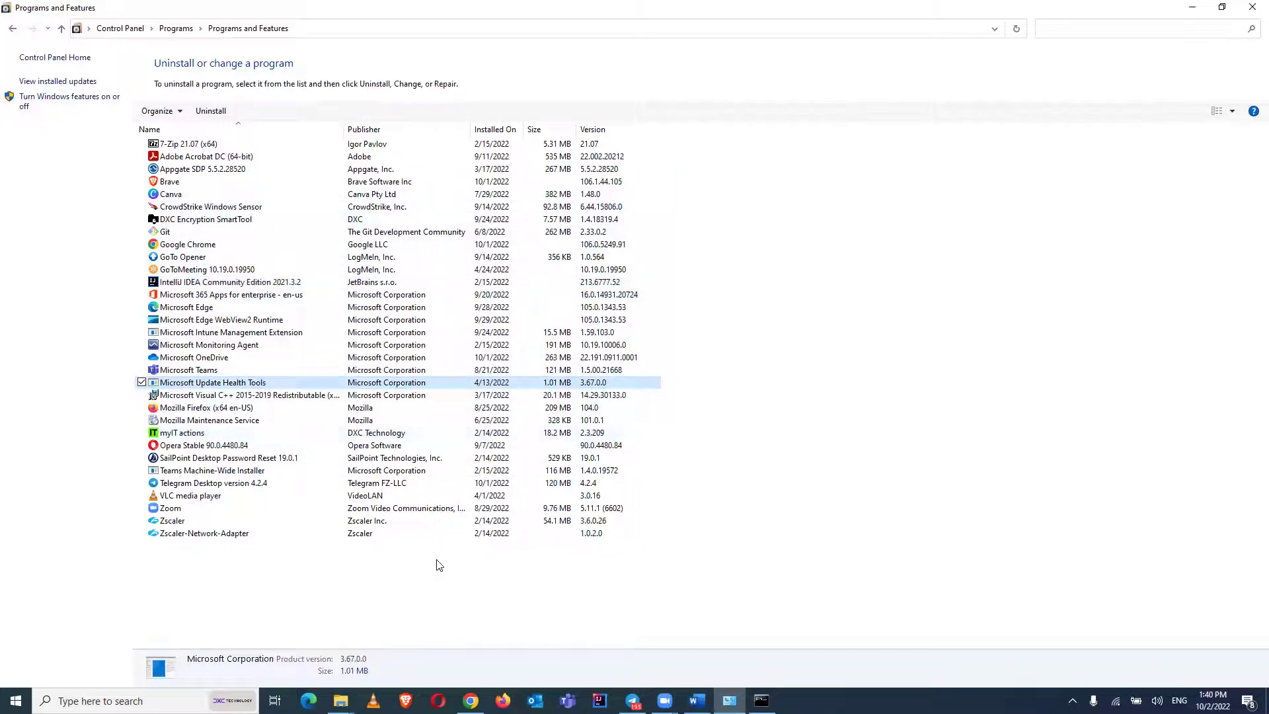
right_click(439, 592)
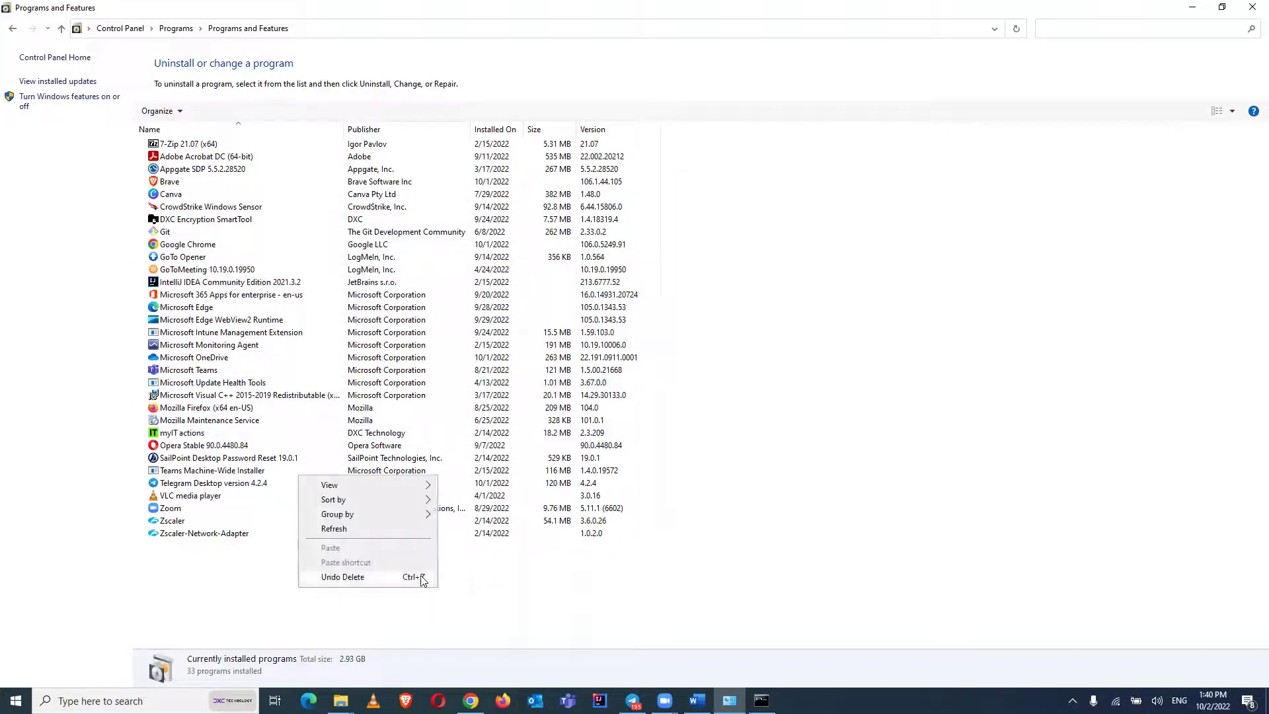
click(362, 533)
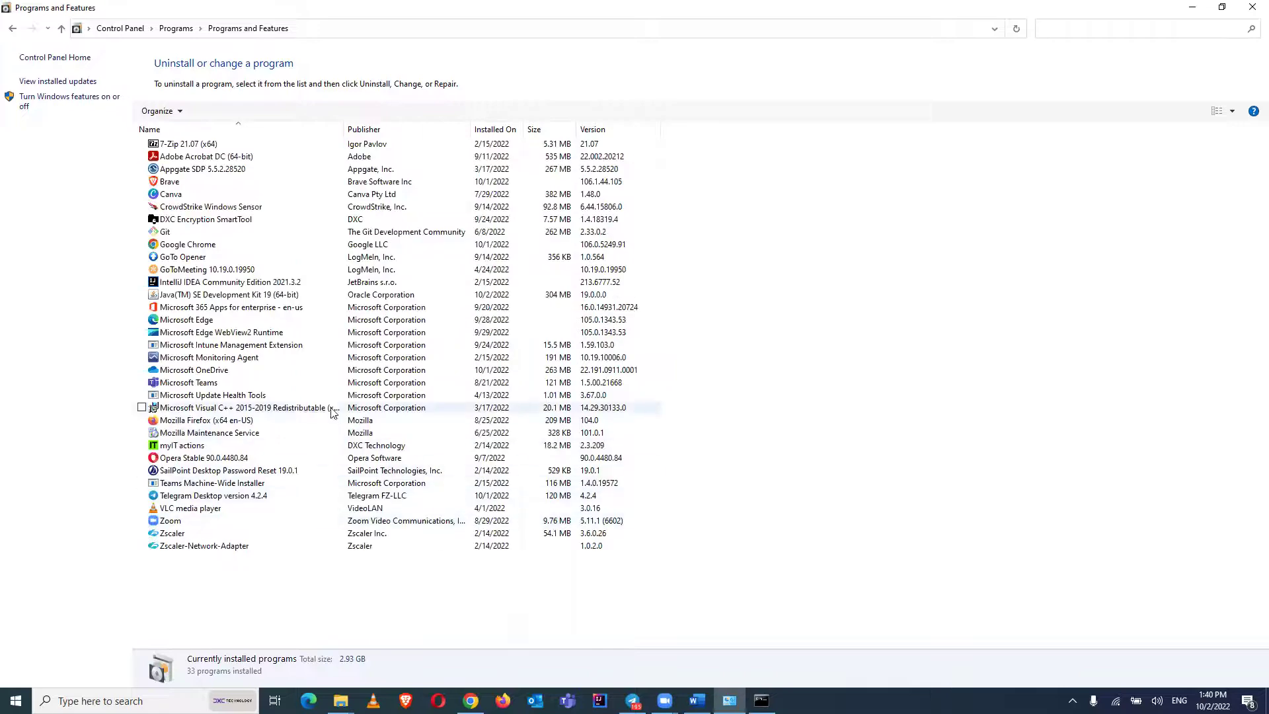
click(203, 299)
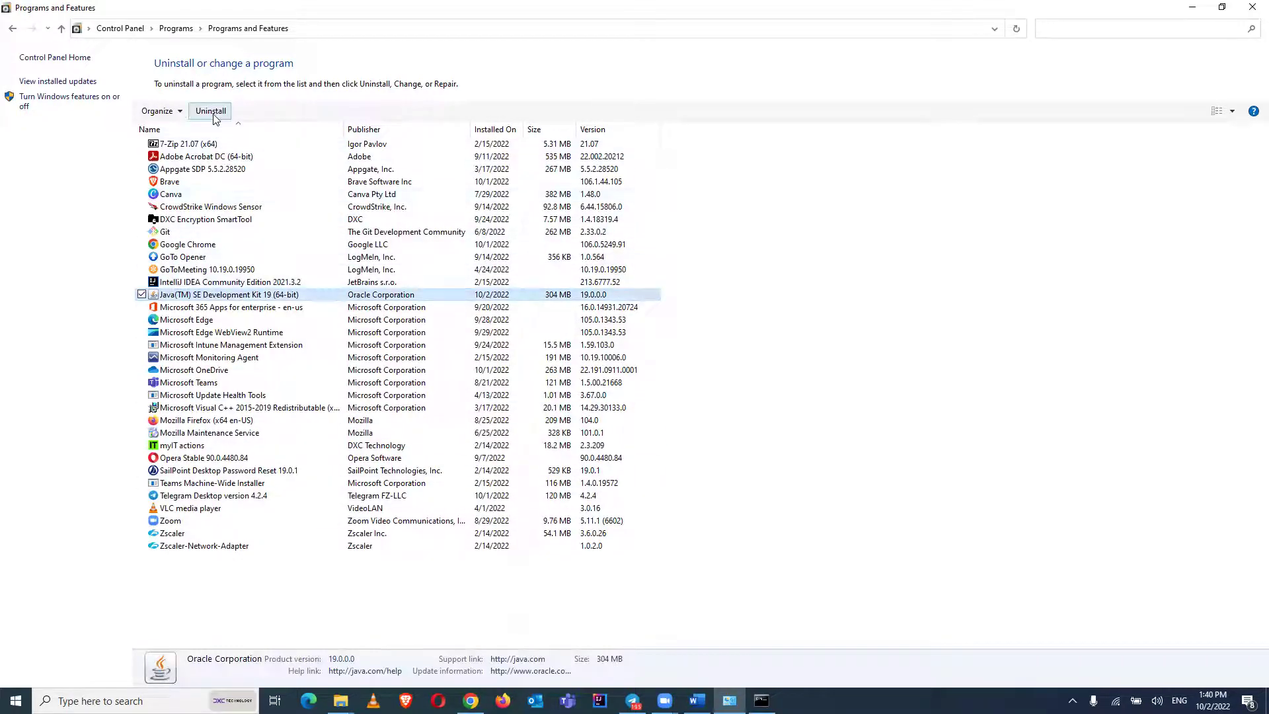
click(211, 111)
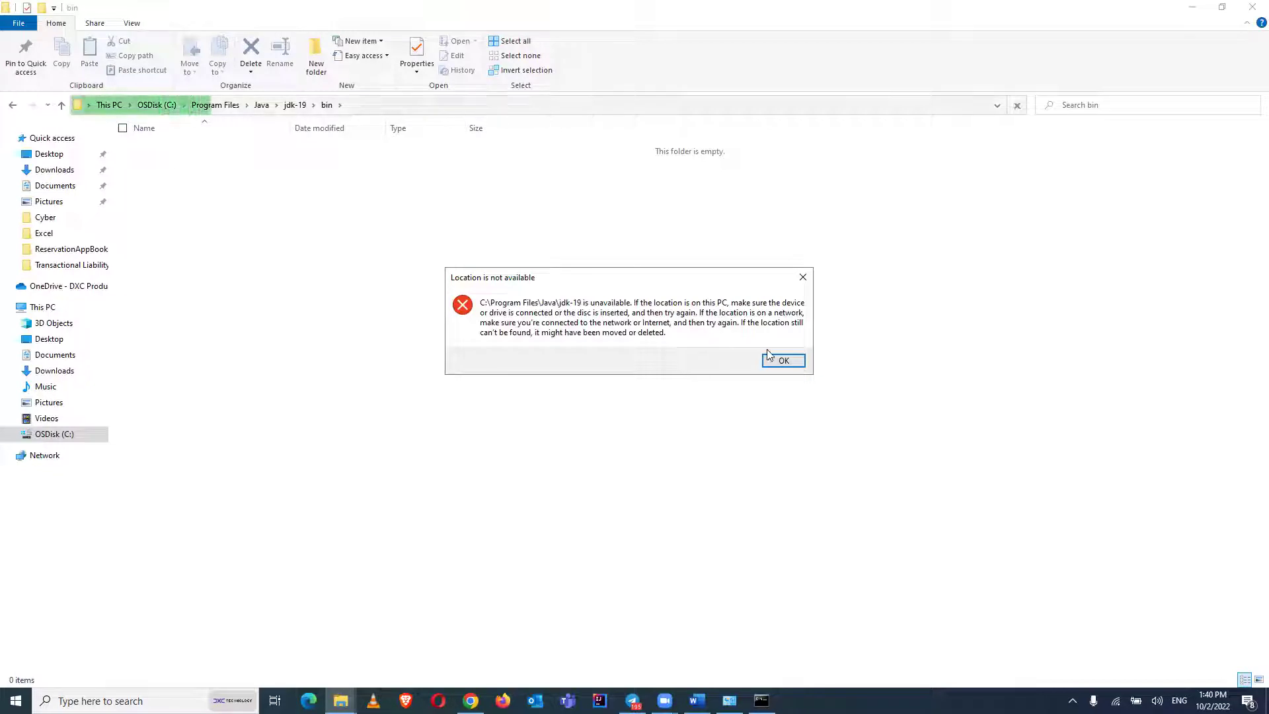
Dismiss the unavailable-location message and check Program Files, its Common Files folder and the installed programs list for Java leftovers
click(783, 360)
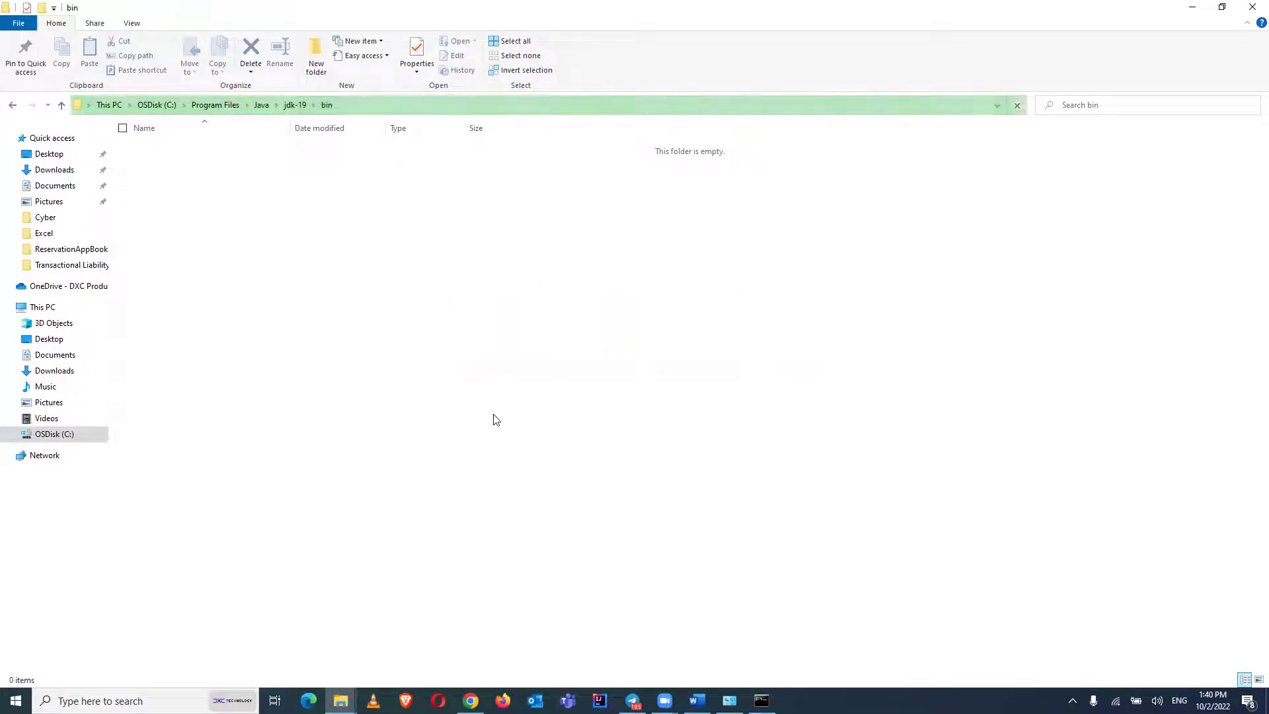
click(213, 106)
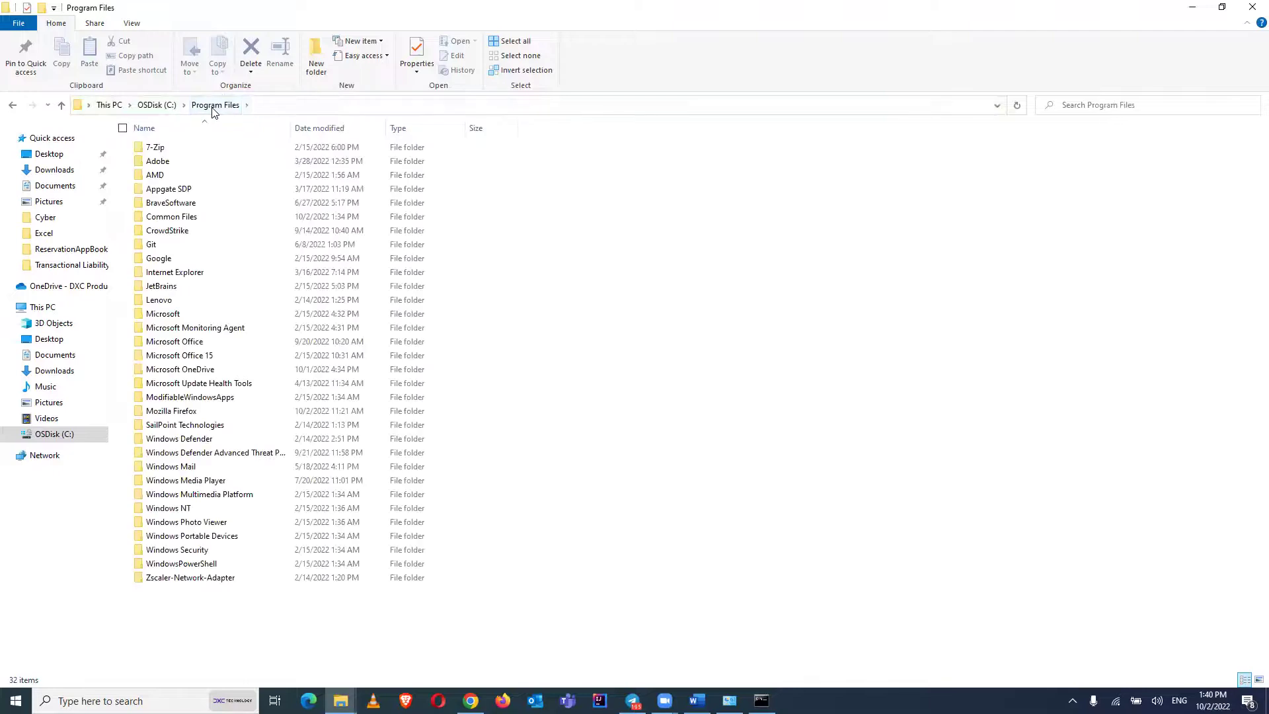
double_click(191, 221)
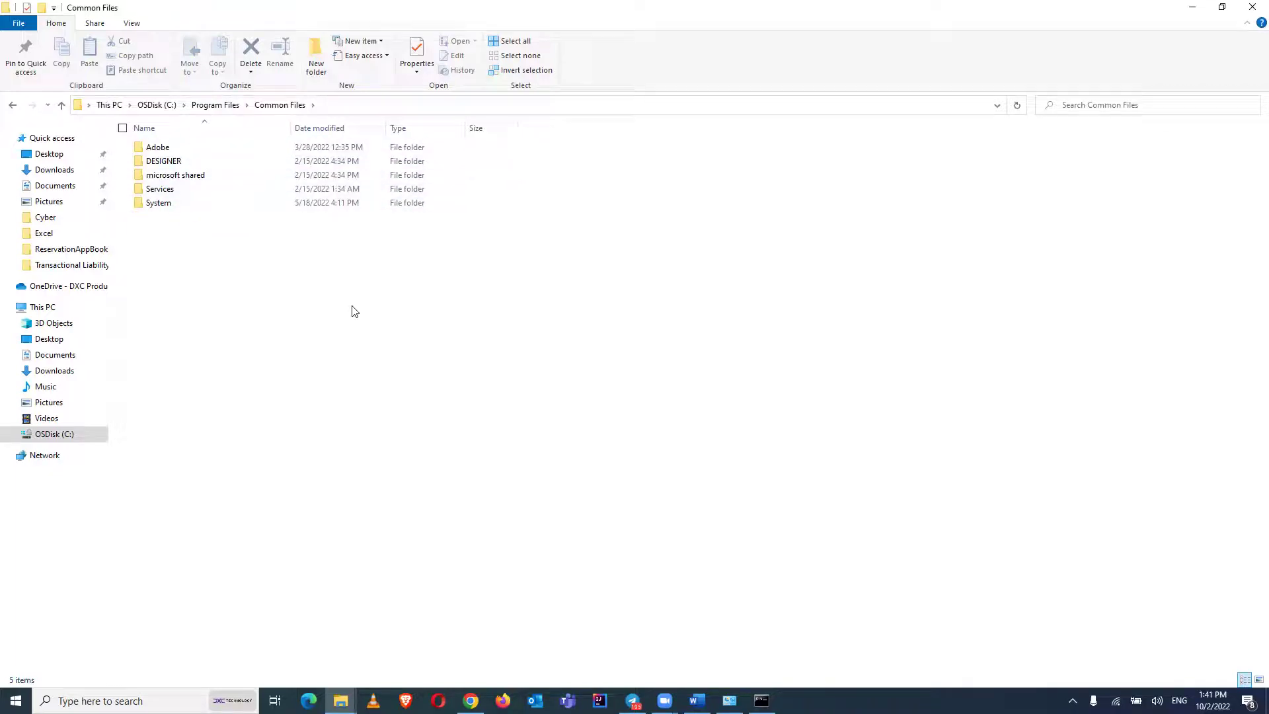
click(234, 106)
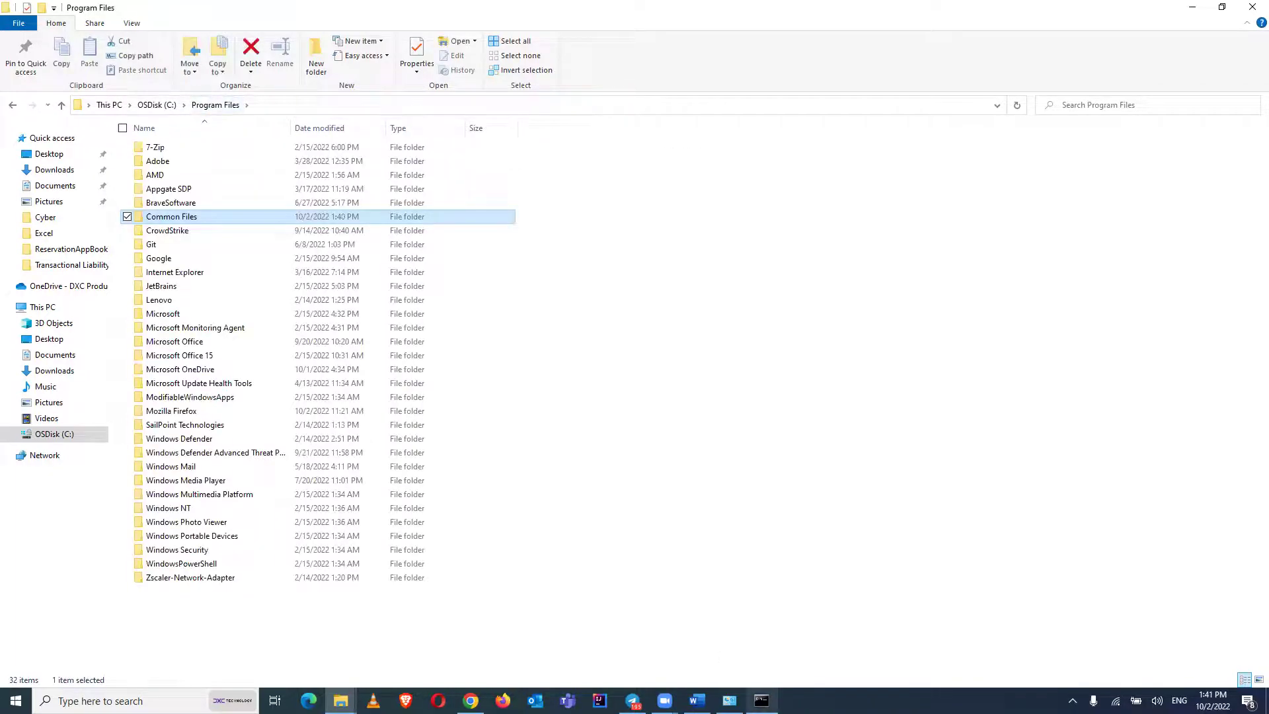
click(729, 700)
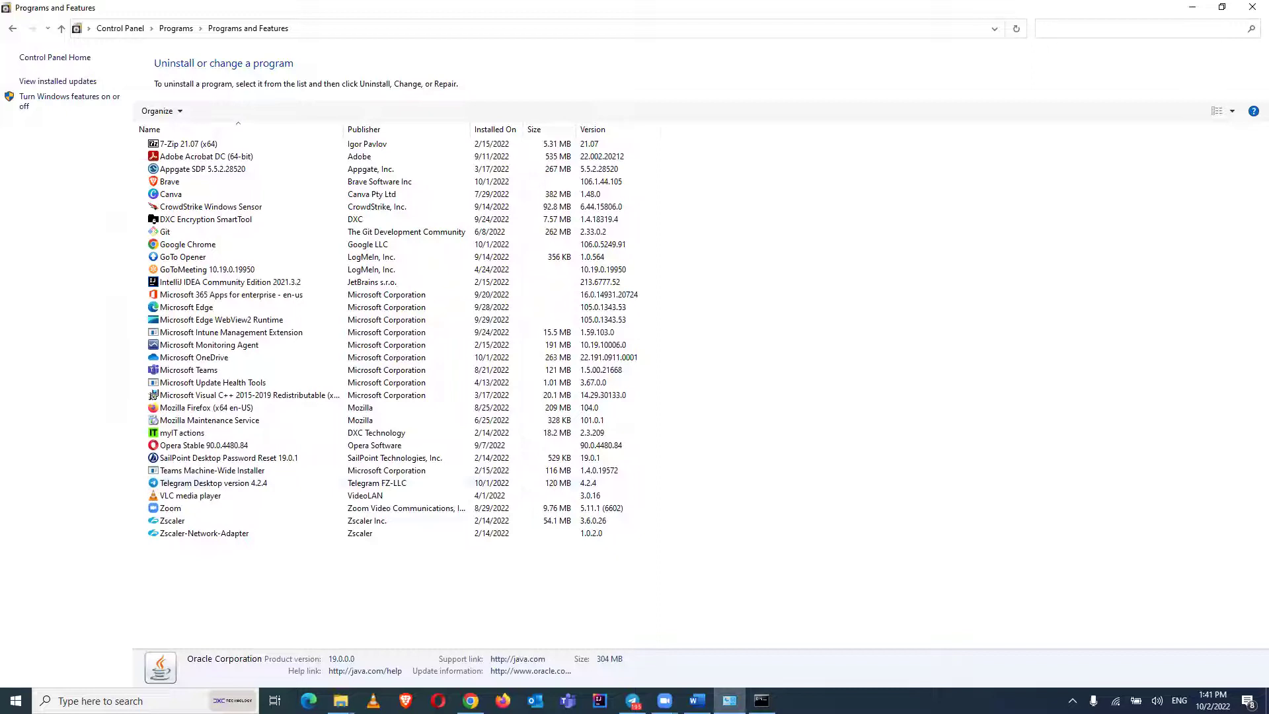
Search Windows for "edit", open the system environment variables, and open the system Path variable for editing
key(super+s)
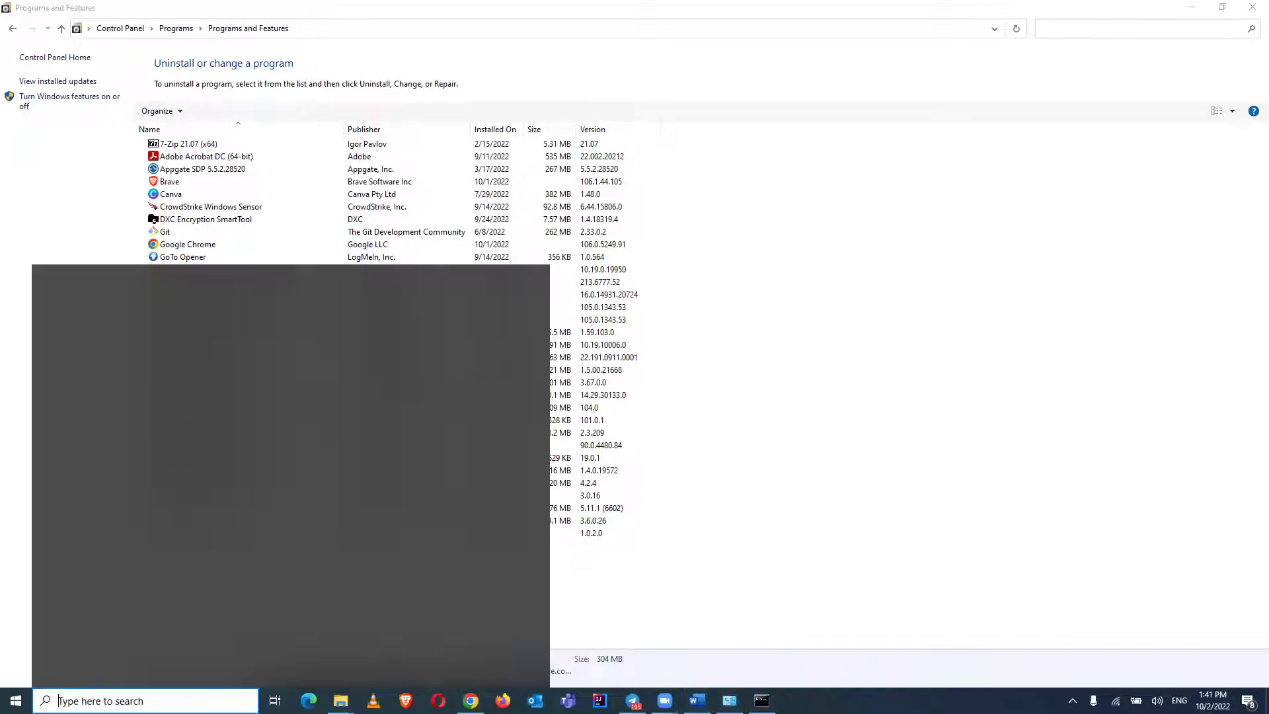
text(edit)
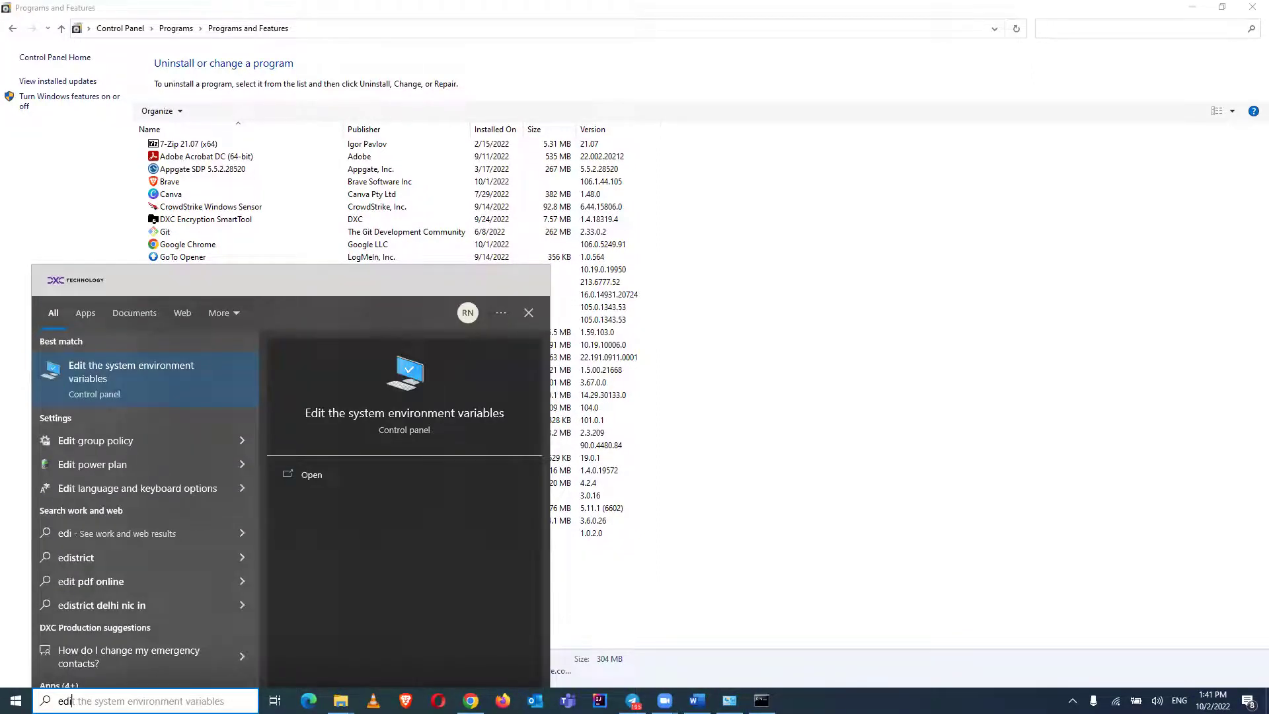
click(158, 376)
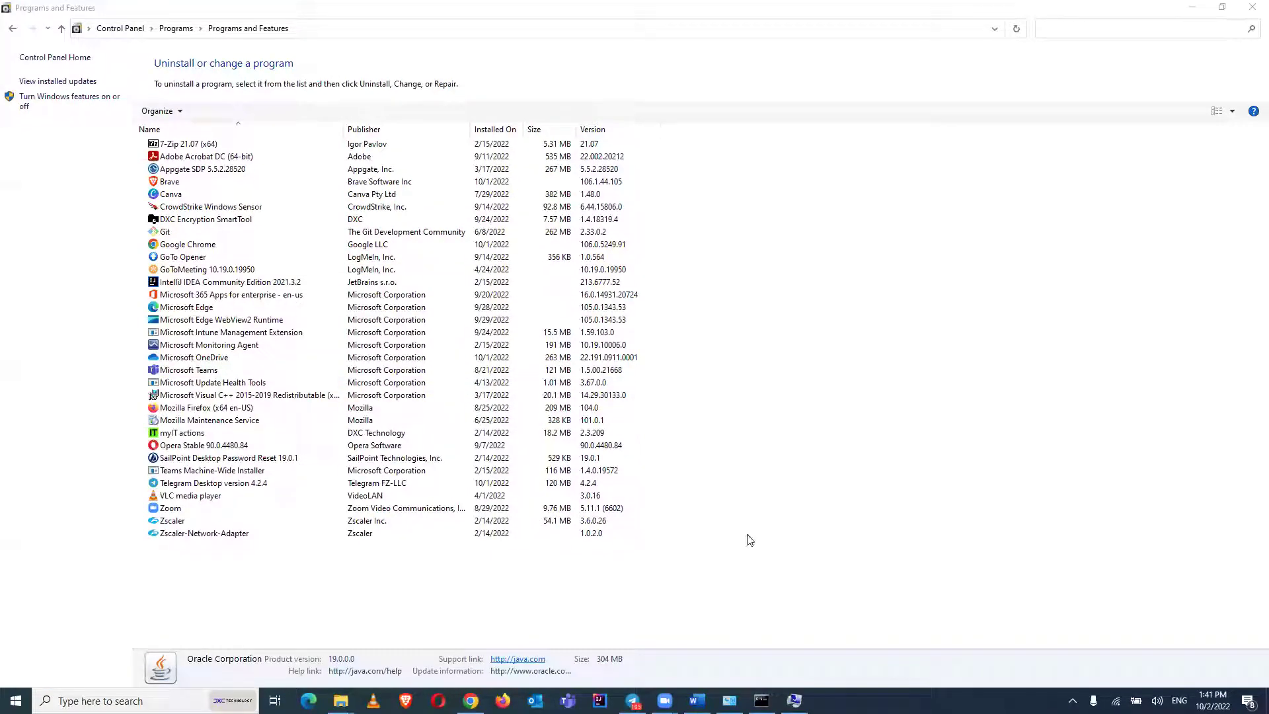
click(375, 413)
click(642, 433)
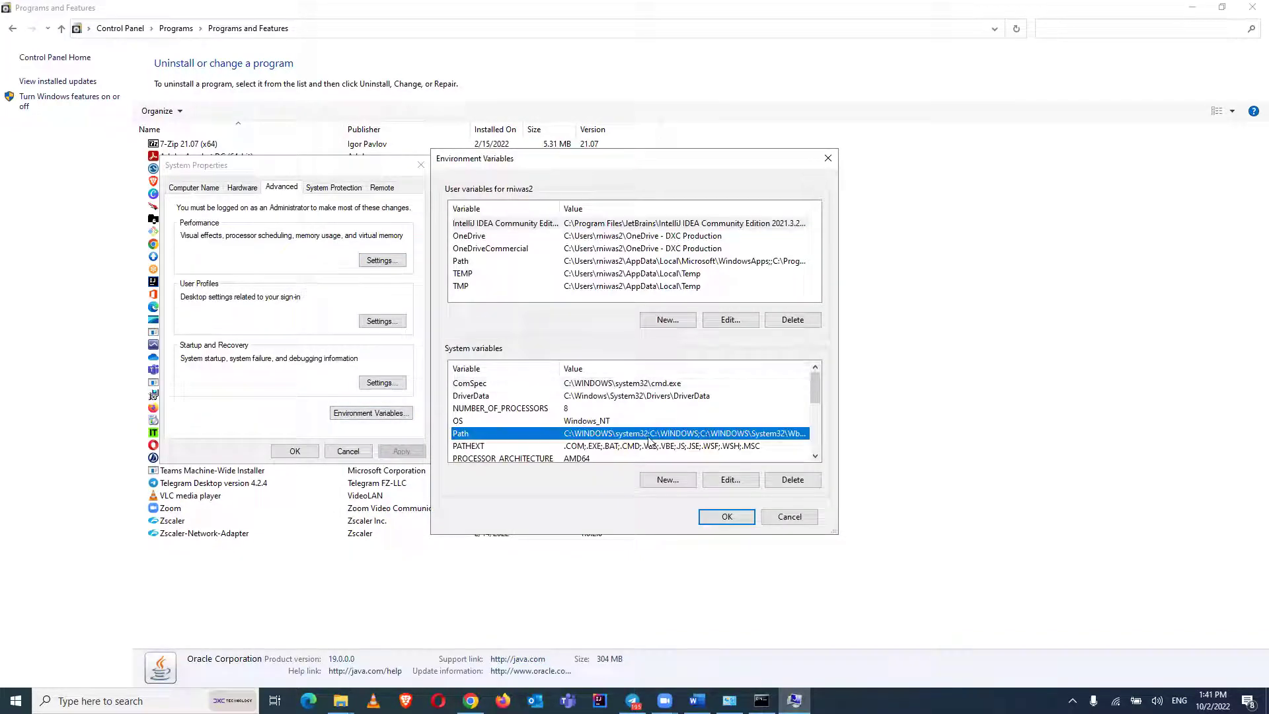
click(728, 480)
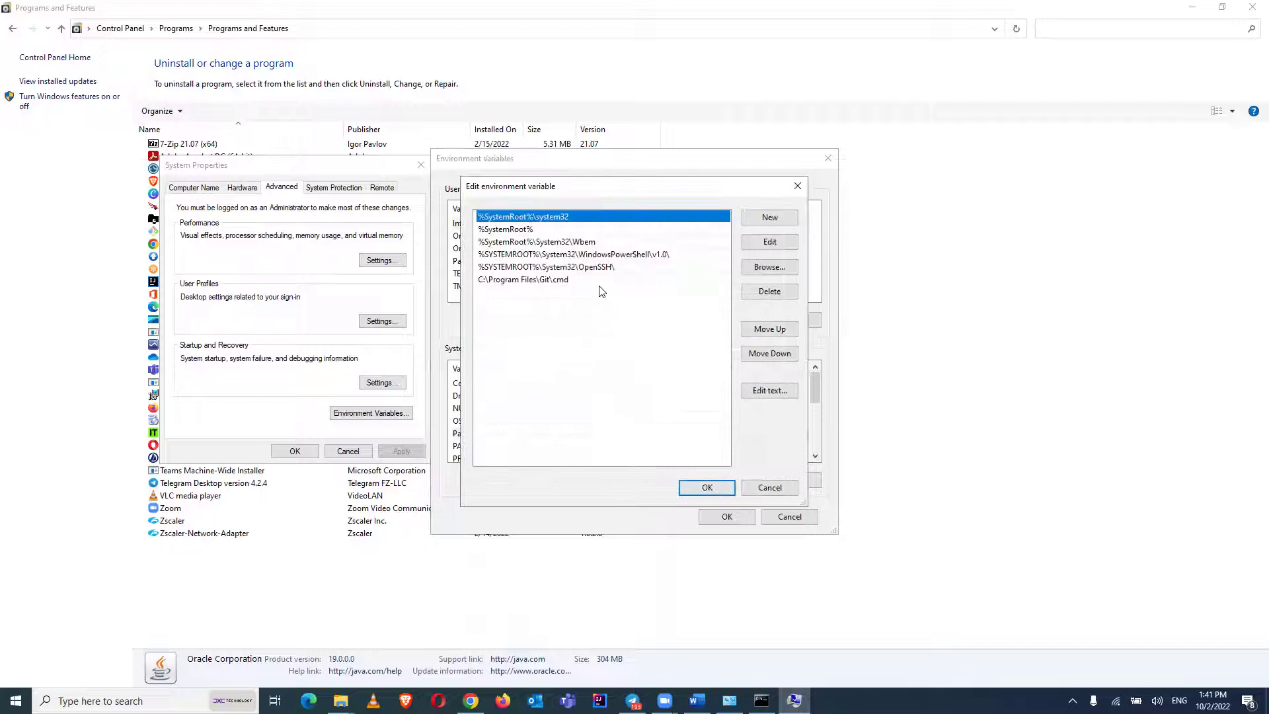
Check the system Path entries for any Java path and accept the Path and Environment Variables dialogs
click(561, 231)
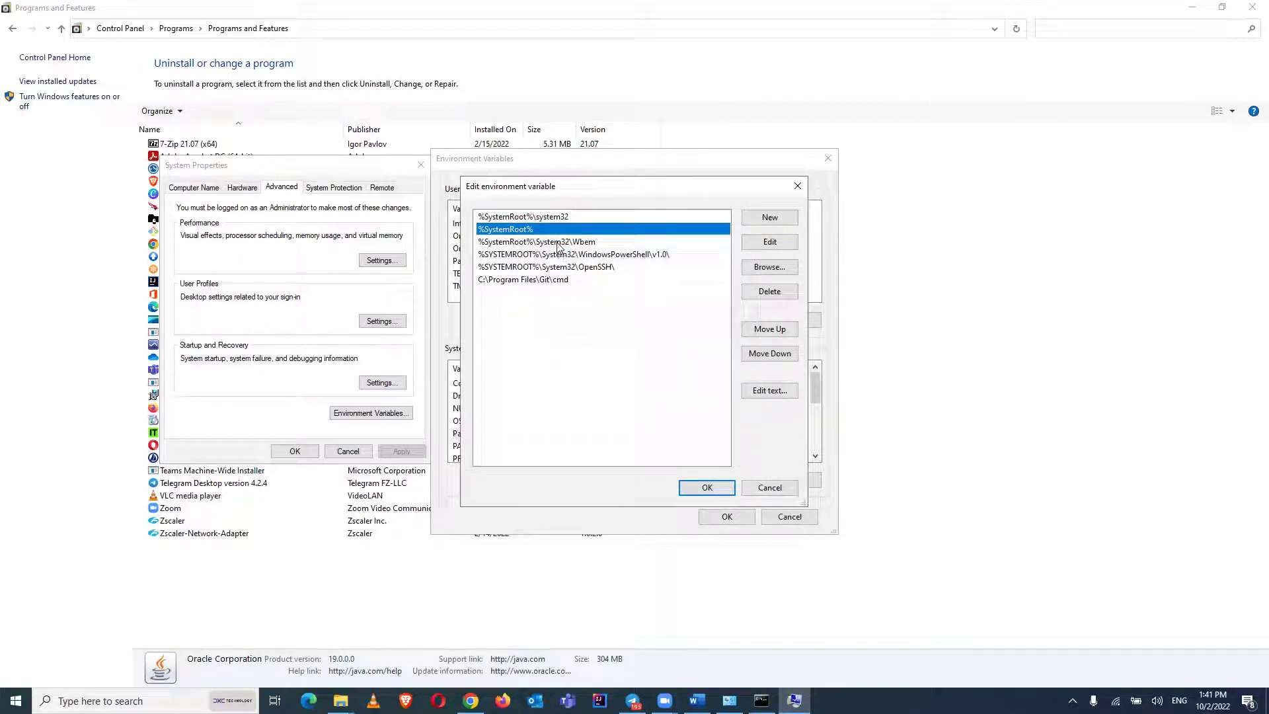
click(559, 242)
click(559, 255)
click(666, 376)
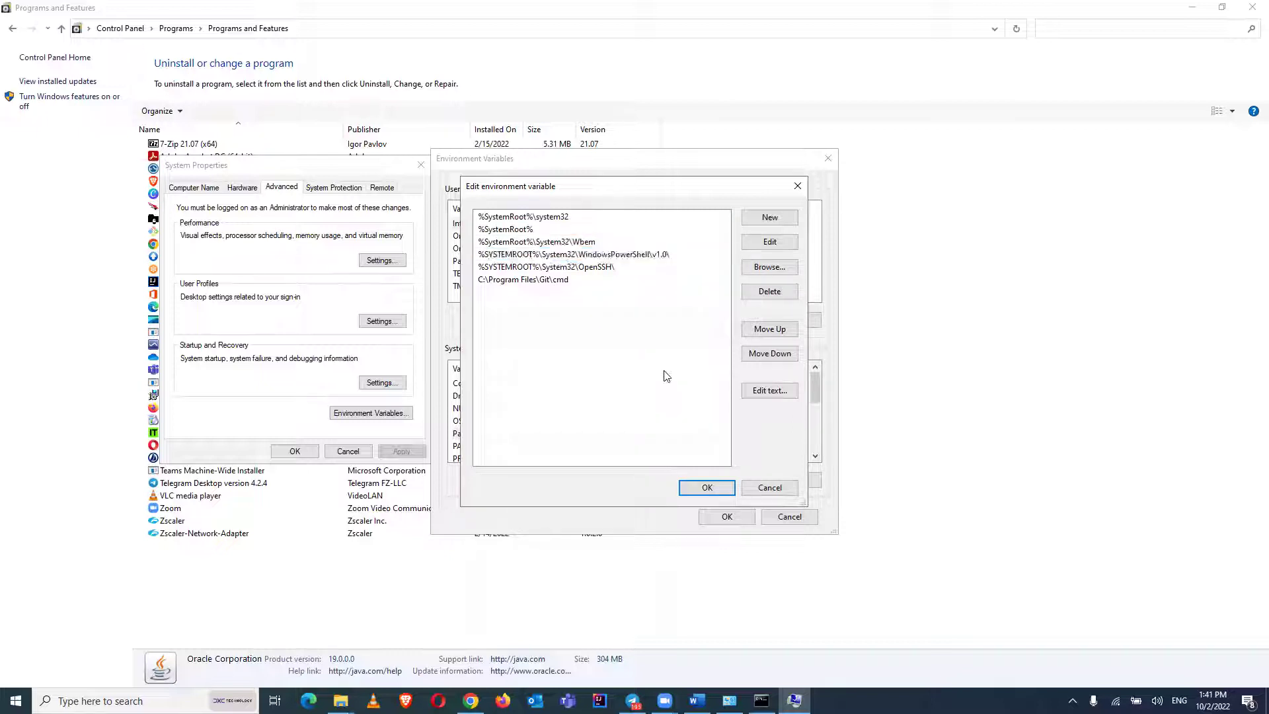
click(707, 487)
click(726, 516)
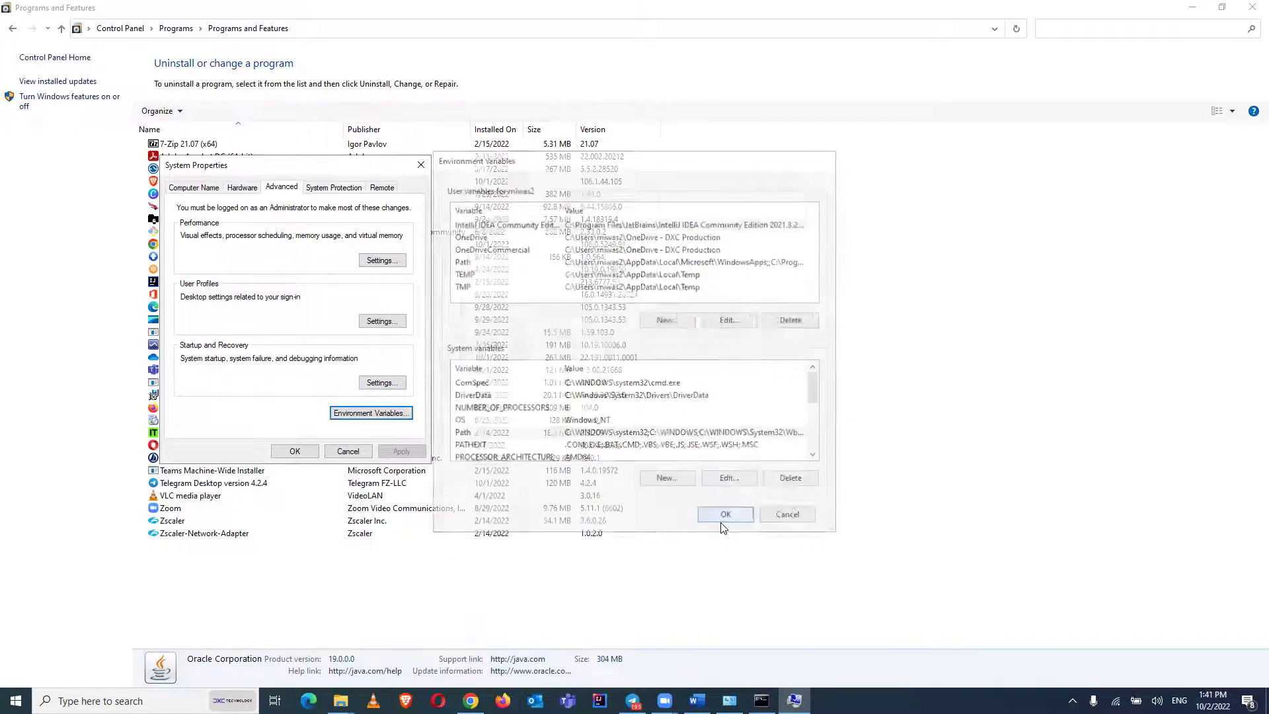
Run java -version again in the open Command Prompt and highlight the first line of its response
click(761, 701)
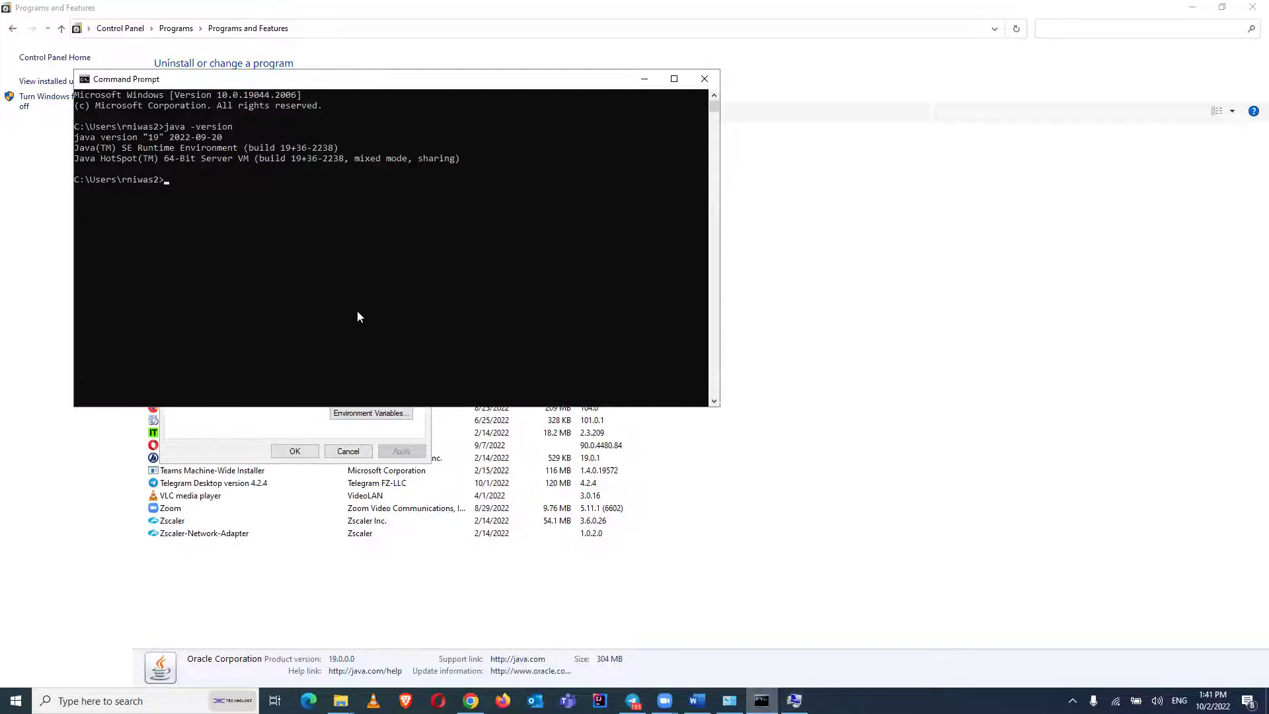
key(Up)
key(Return)
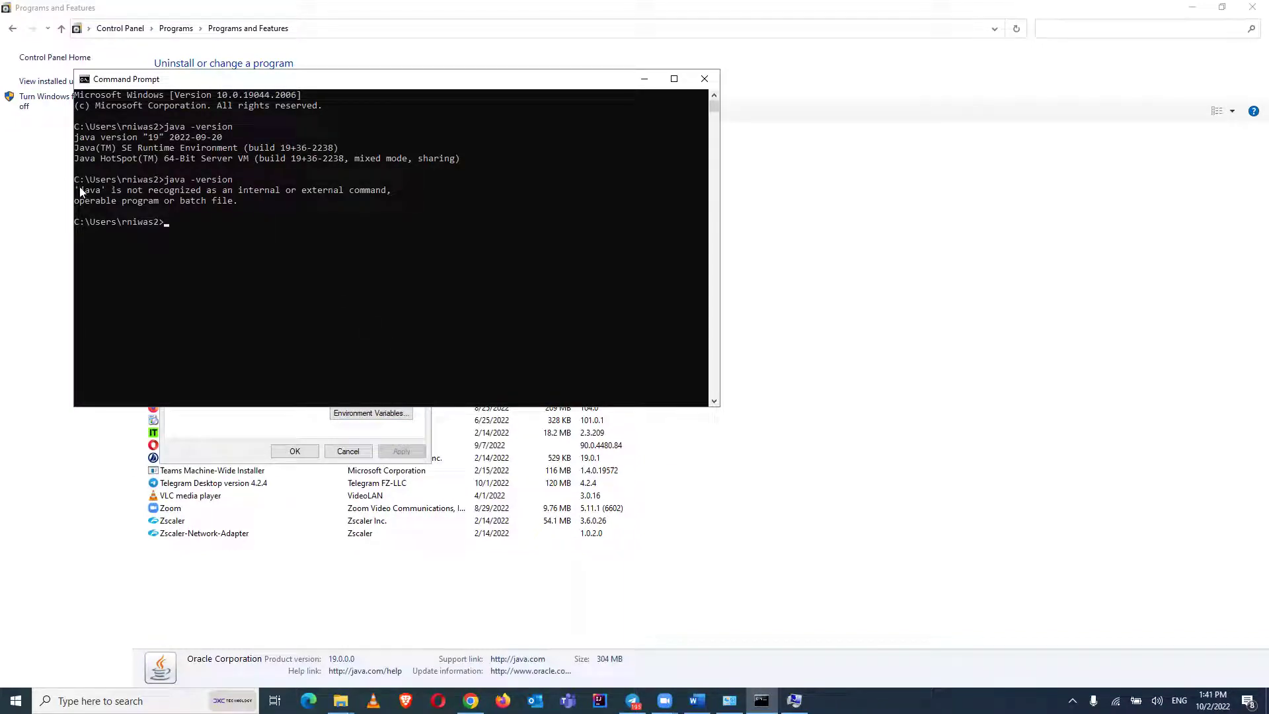
drag(79, 186, 354, 191)
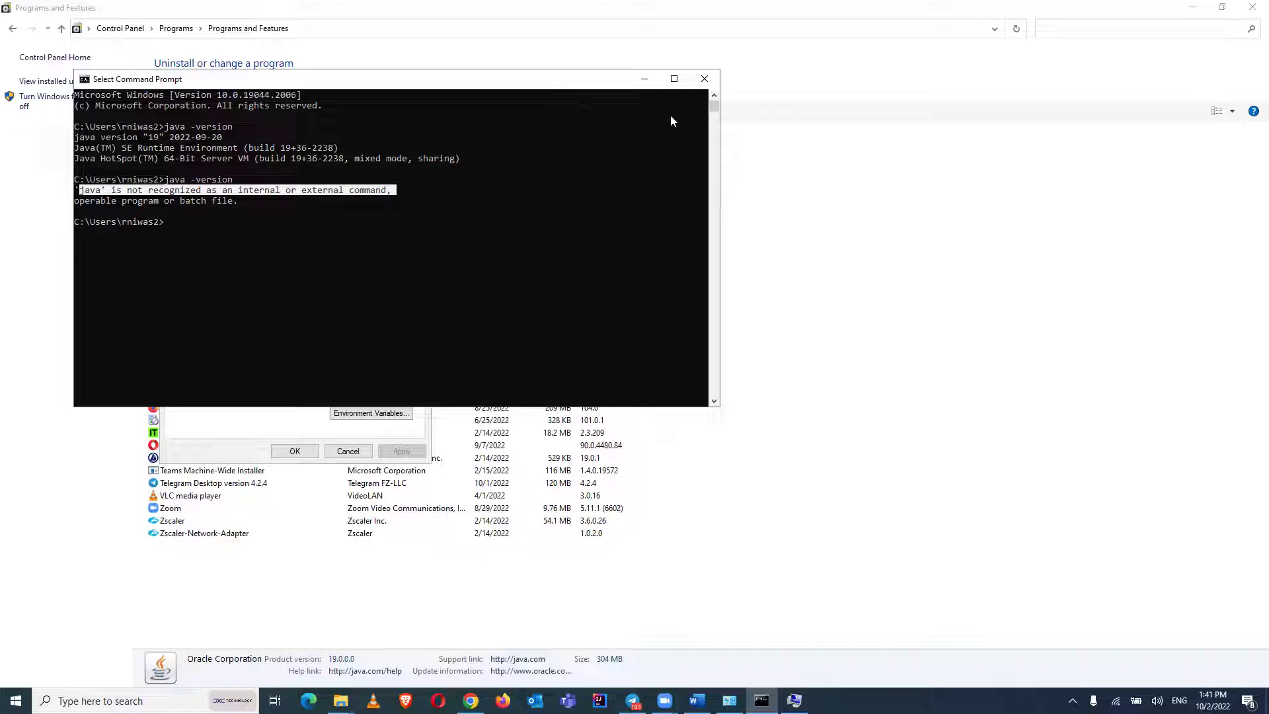
click(805, 90)
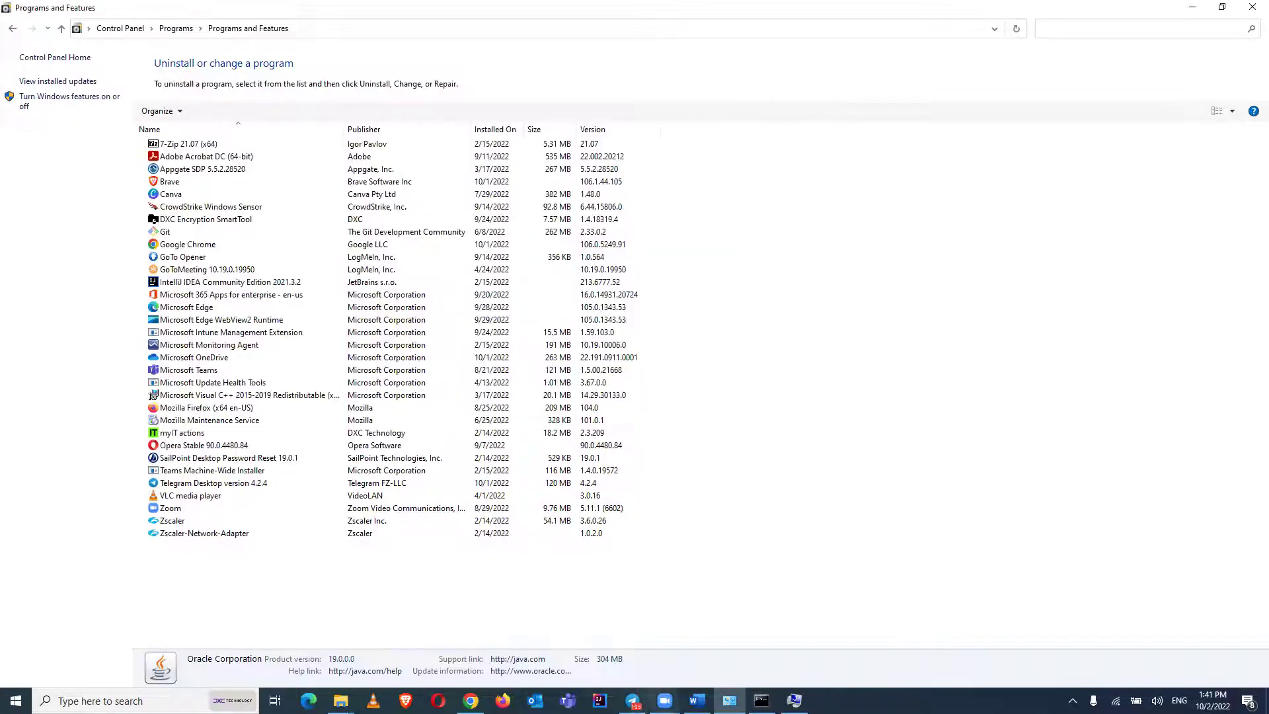
Return to the Word guide and copy the search phrase "Open Jdk Download" from the JDK Package Zip Folder section
click(698, 700)
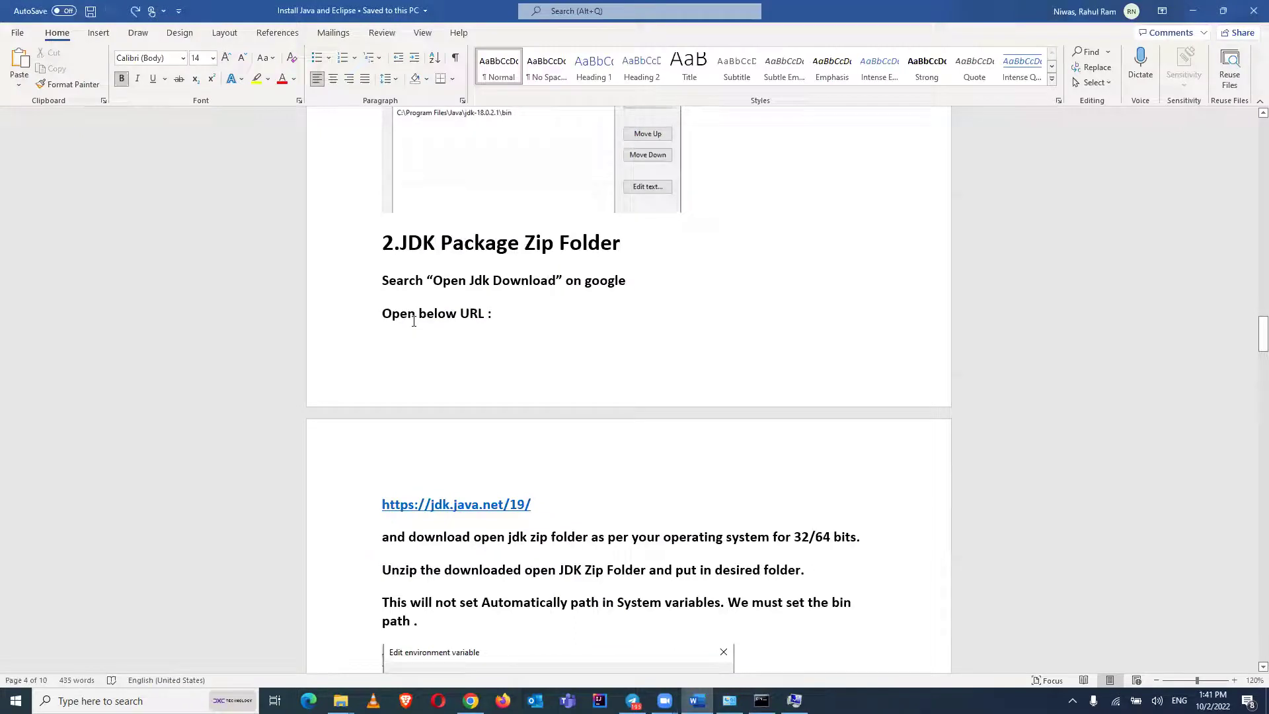
drag(402, 246, 657, 252)
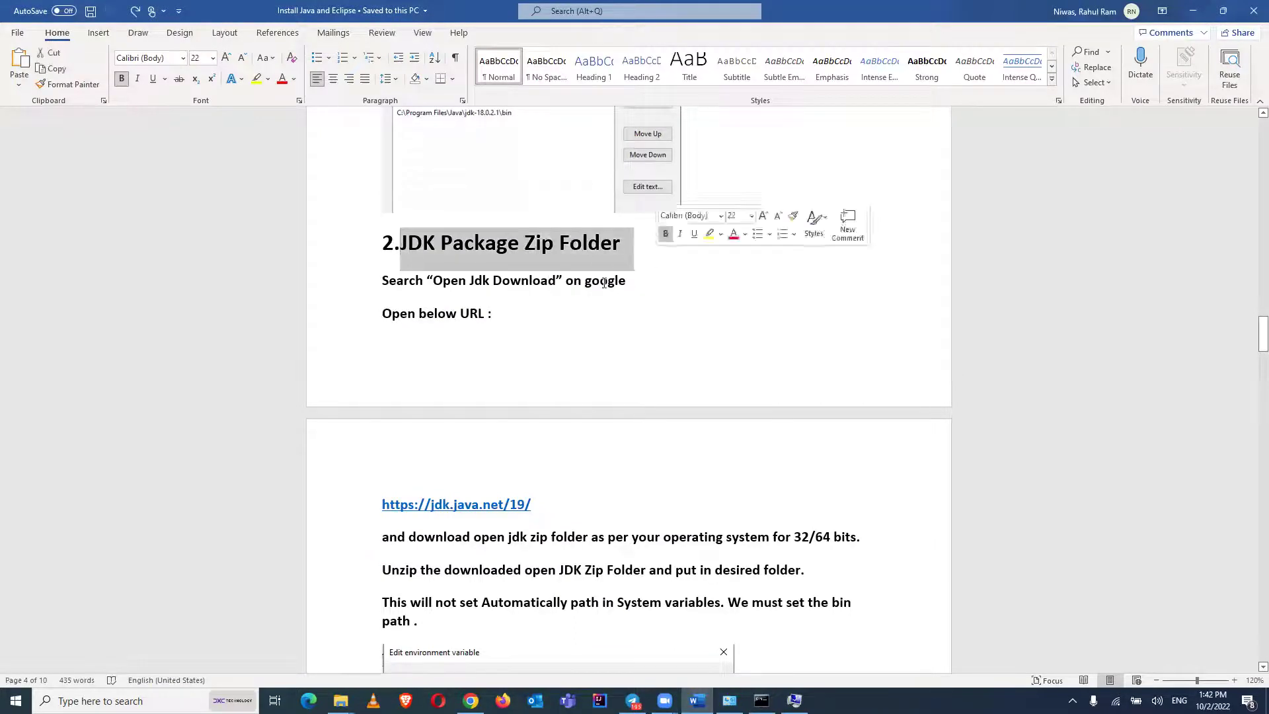
click(547, 315)
drag(432, 279, 539, 285)
key(ctrl+c)
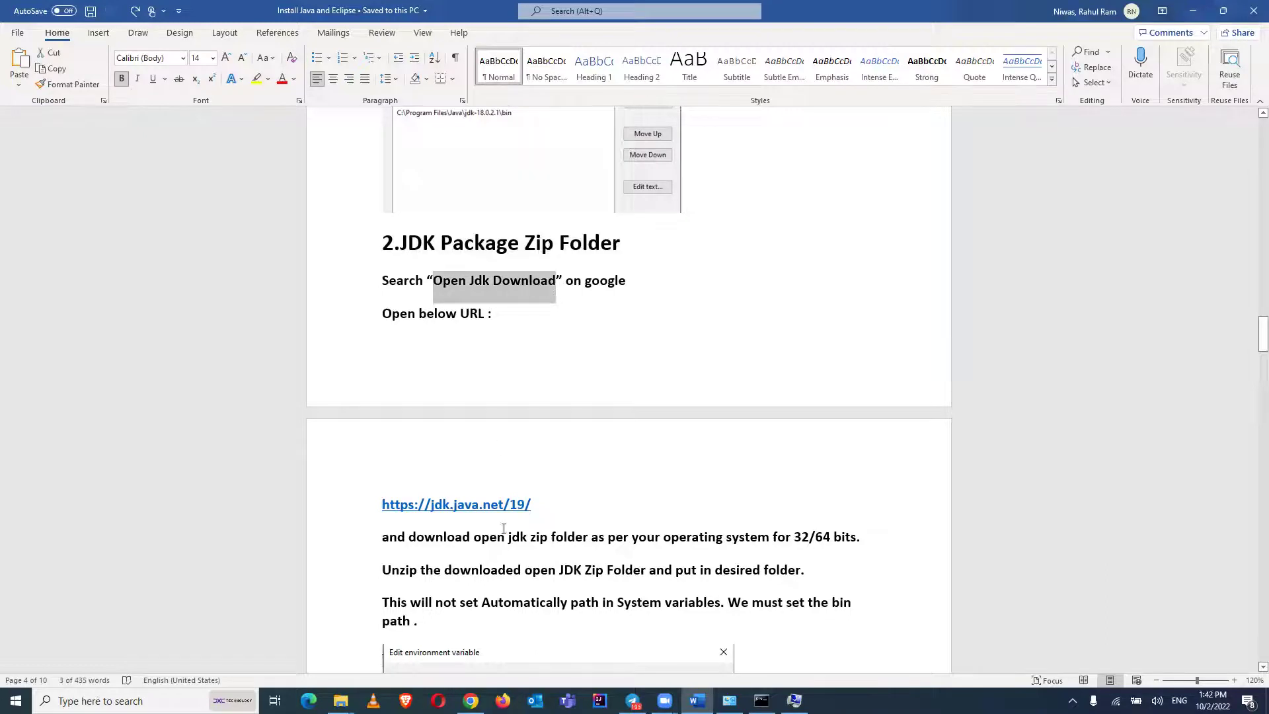
Switch to Chrome and replace the earlier Google search with the copied phrase "Open Jdk Download"
click(470, 700)
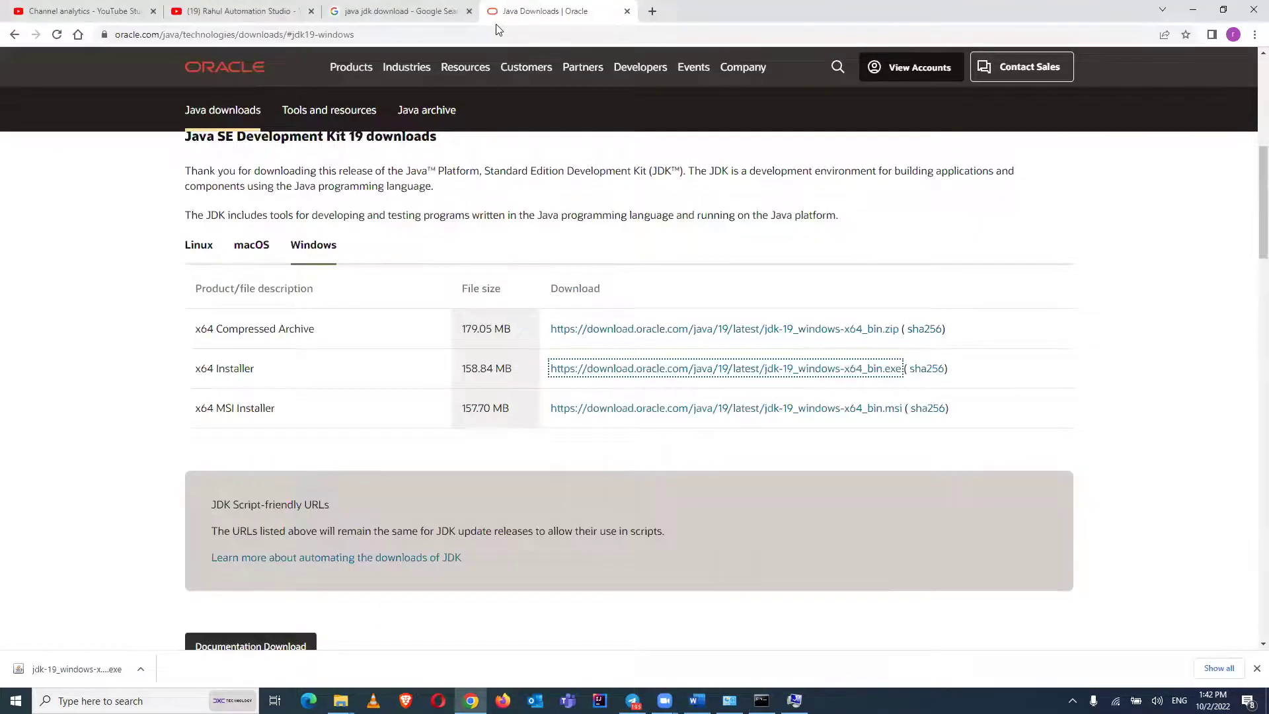
key(ctrl+shift+Tab)
drag(252, 78, 119, 93)
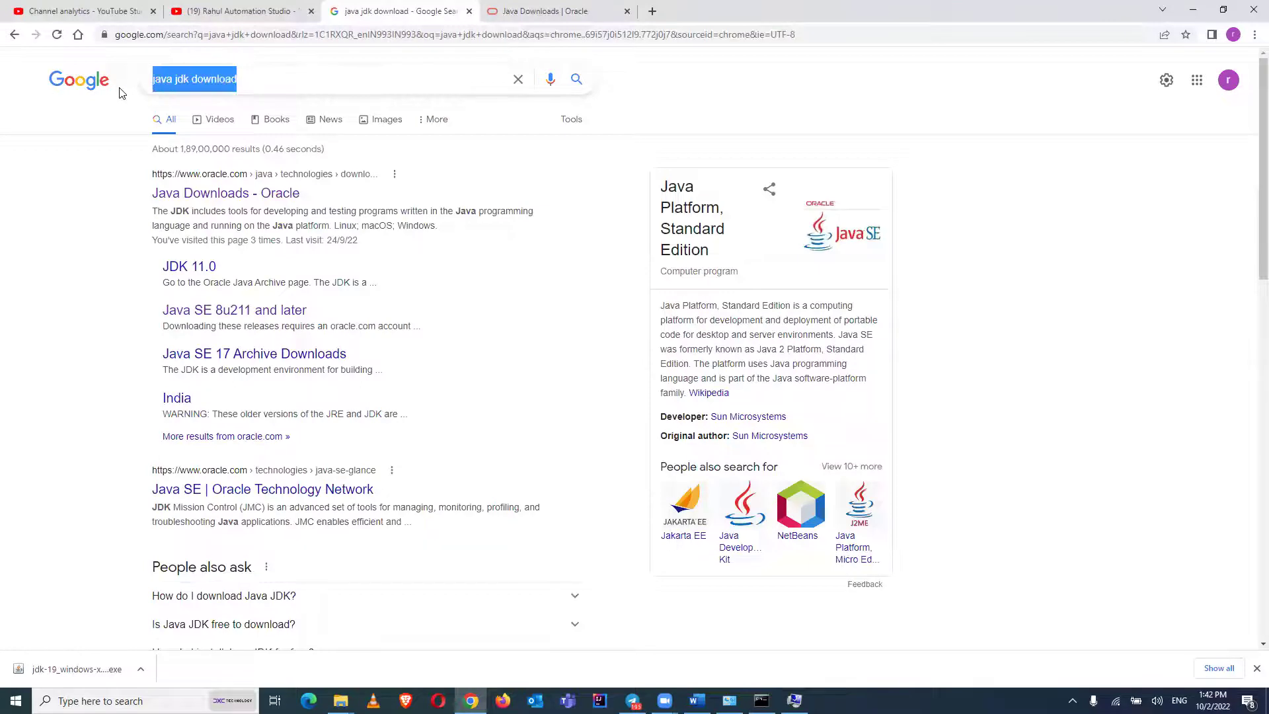
key(ctrl+v)
key(Return)
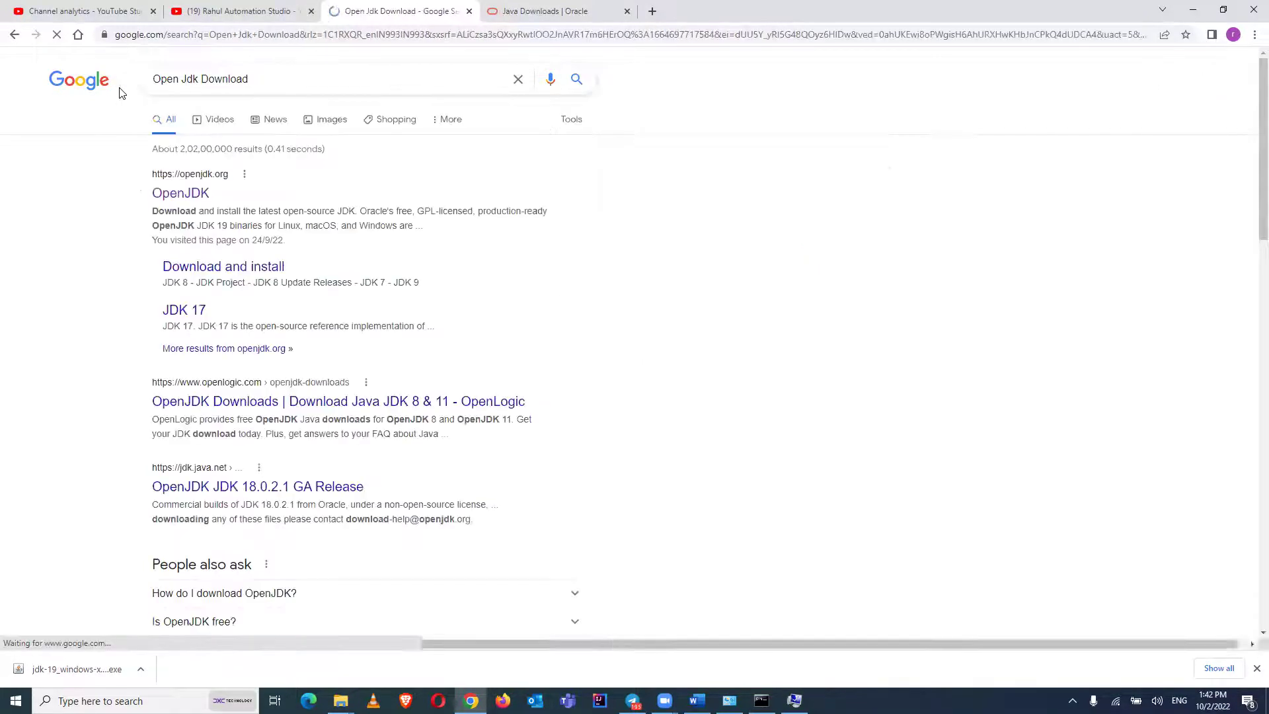
Open the OpenJDK search result (openjdk.org) in a new tab and compare it with the URL in the Word guide
right_click(191, 197)
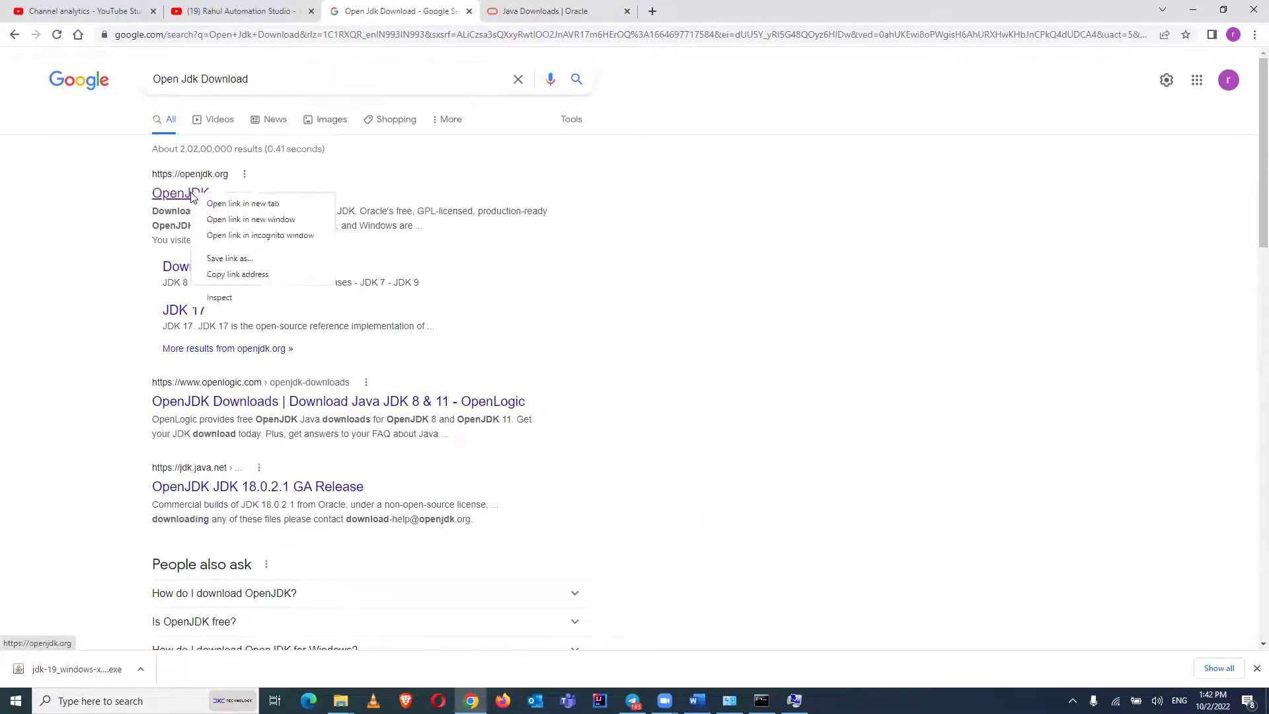
click(226, 204)
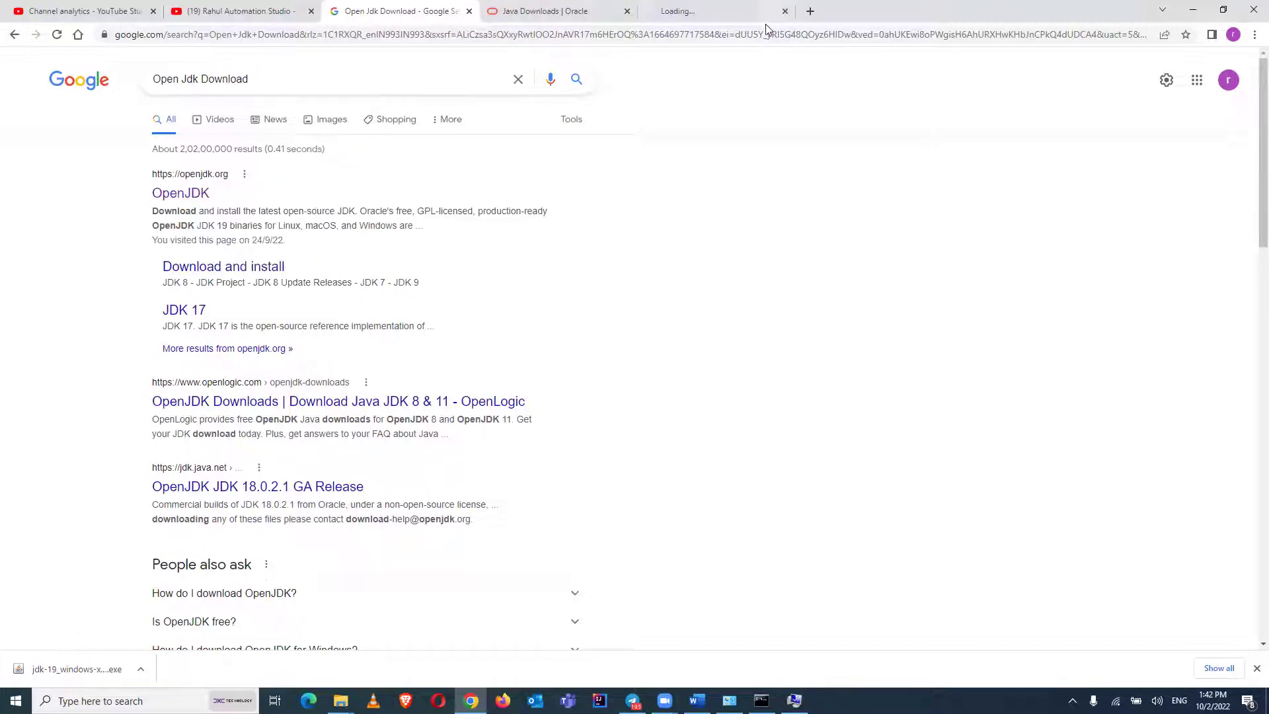
click(765, 22)
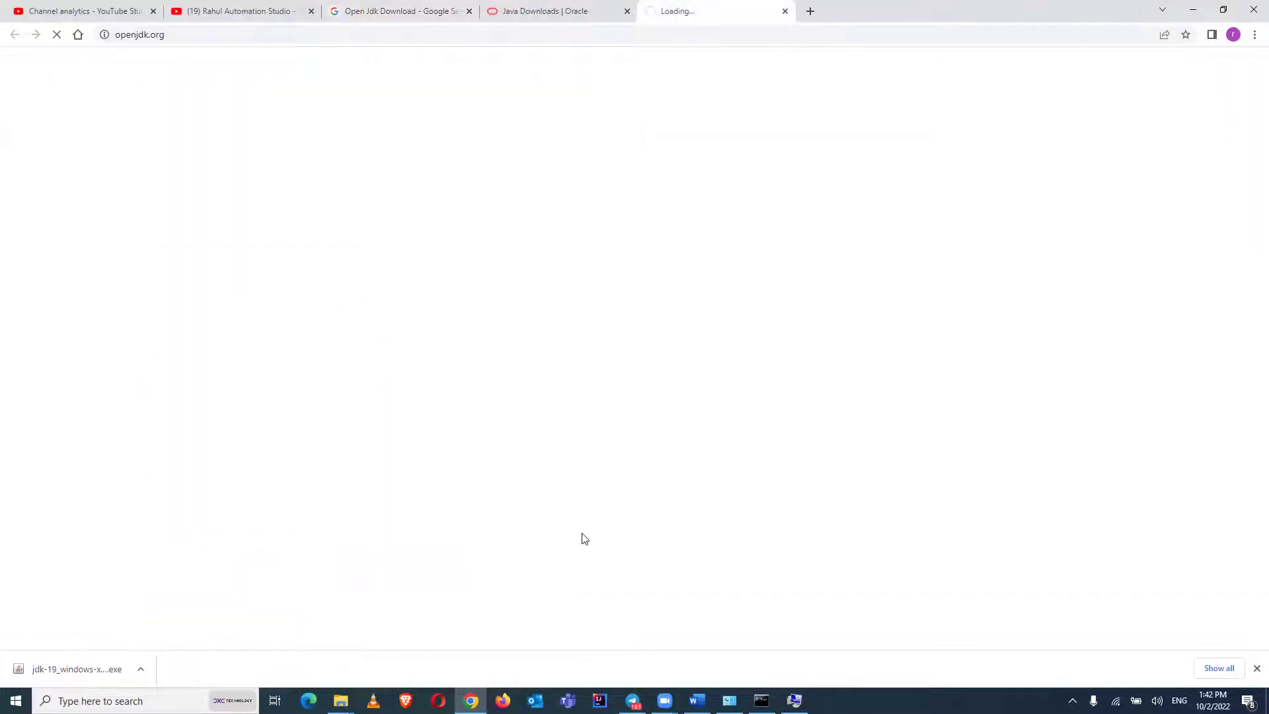
click(697, 701)
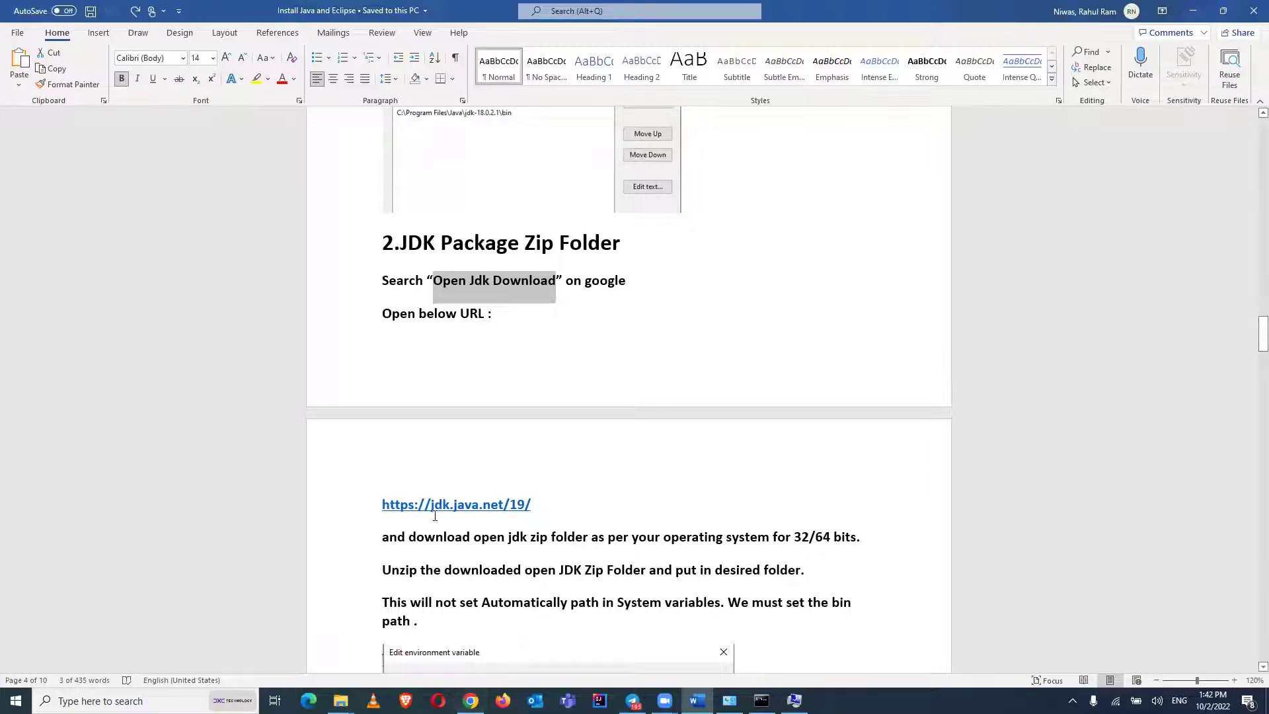
click(471, 700)
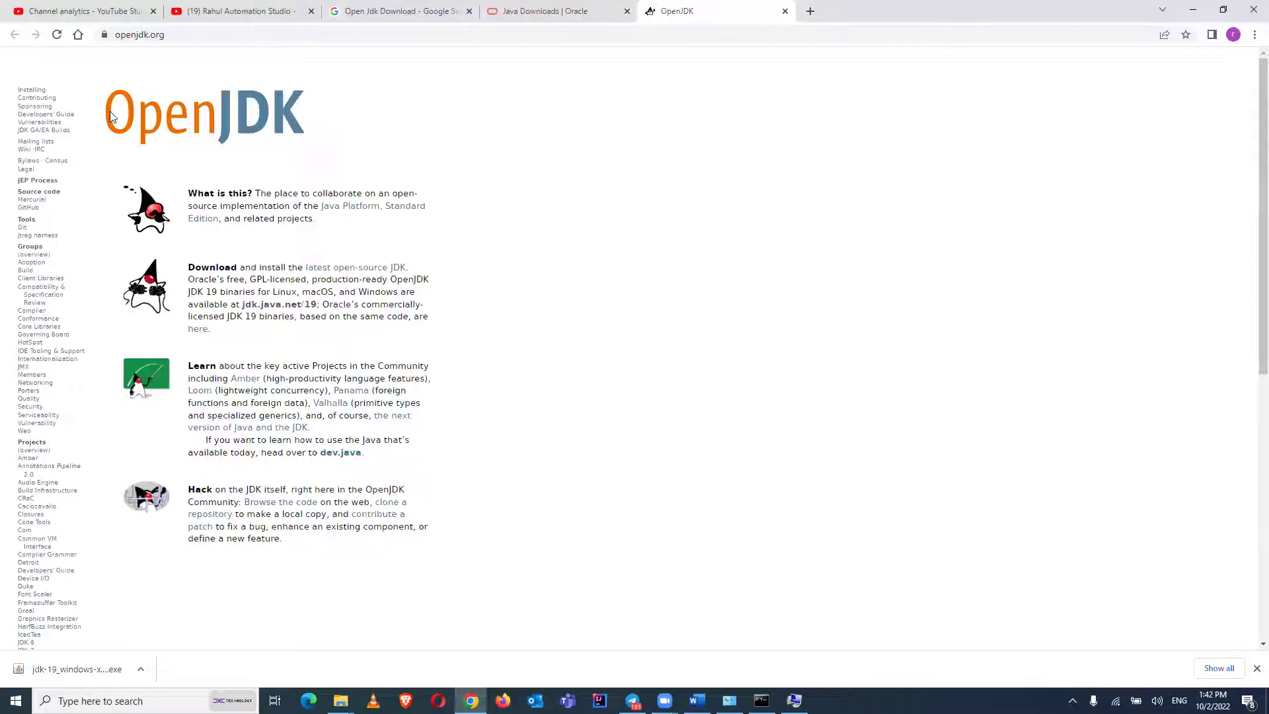
drag(109, 117, 269, 133)
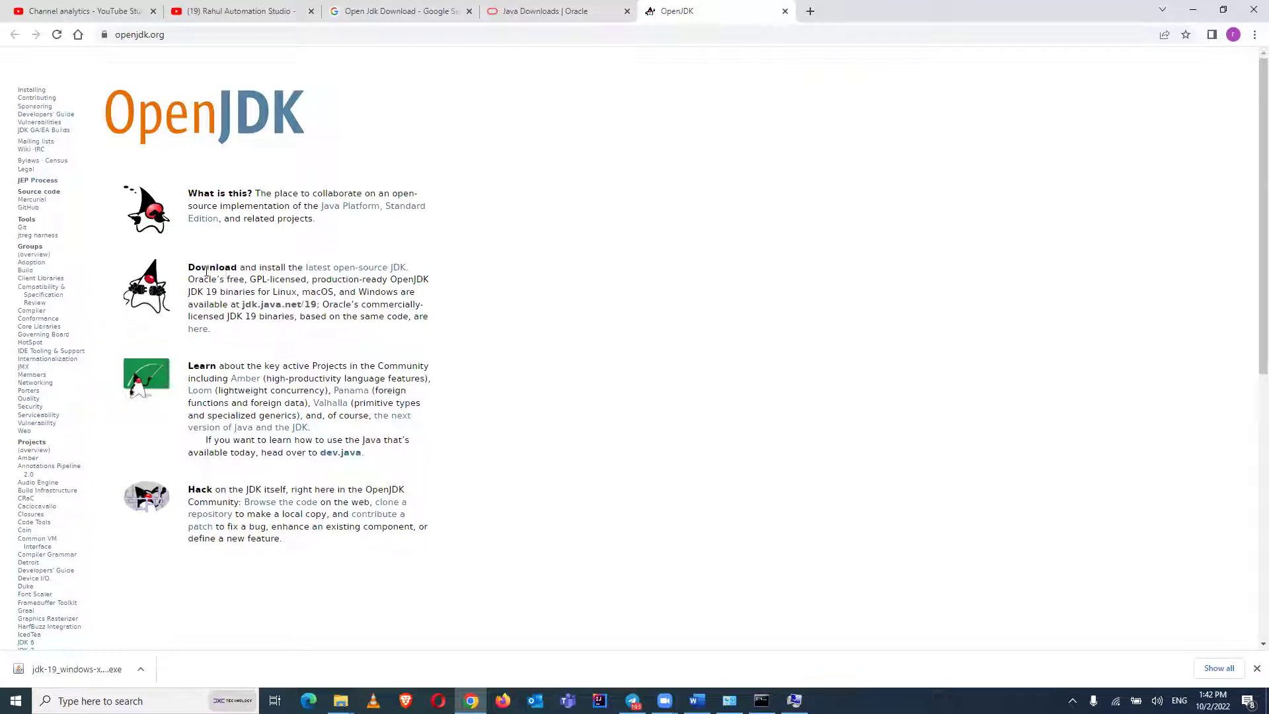
Open the latest open-source JDK page, compare it with the Word guide, and go back to the OpenJDK home page
click(379, 268)
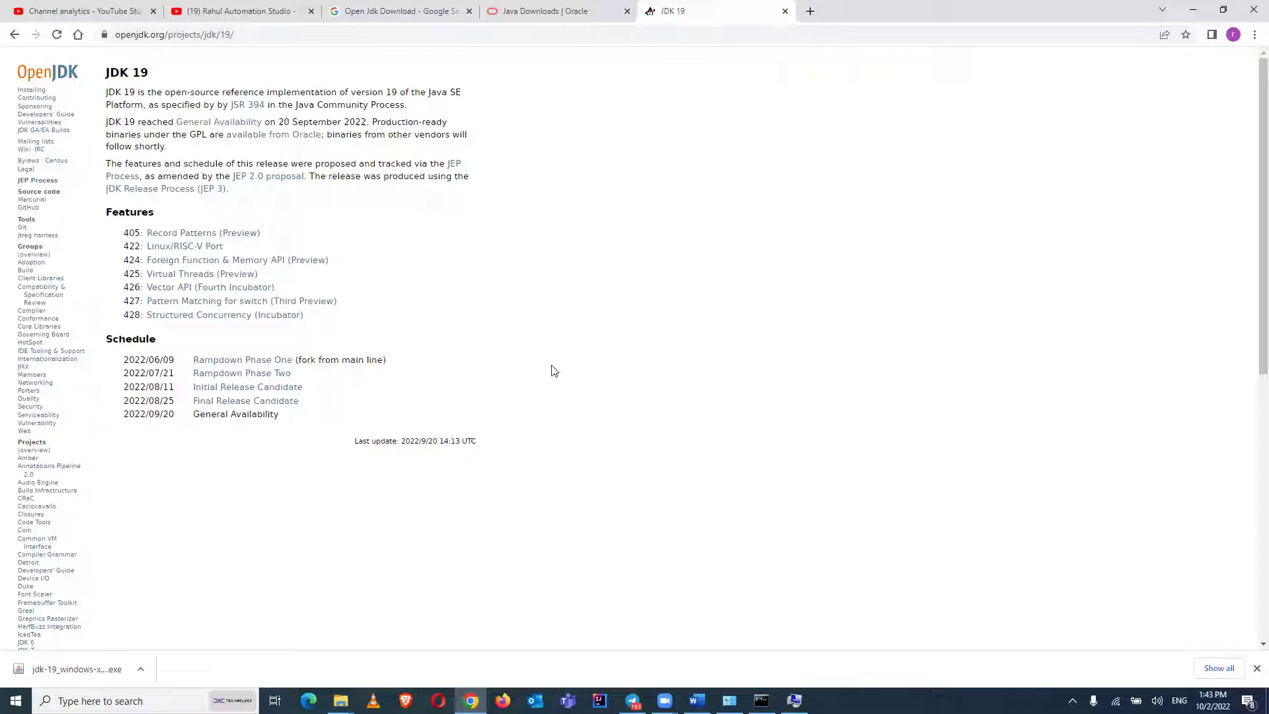
click(697, 701)
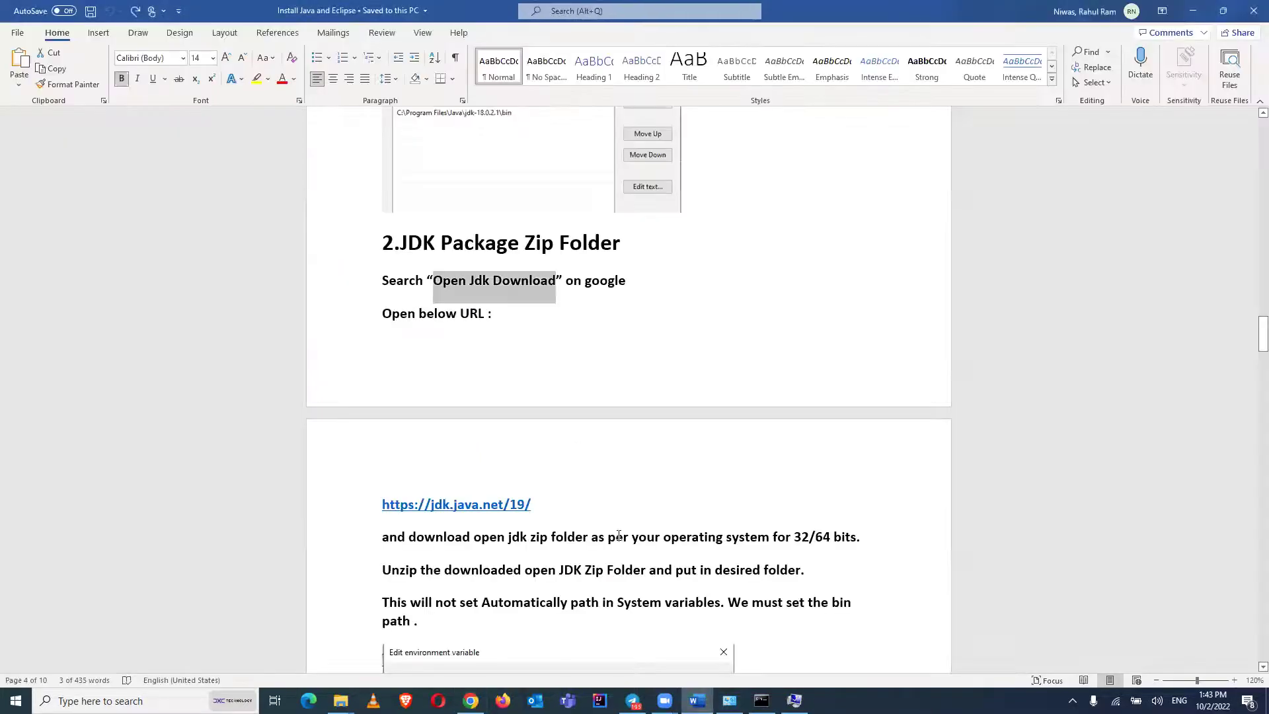
click(605, 515)
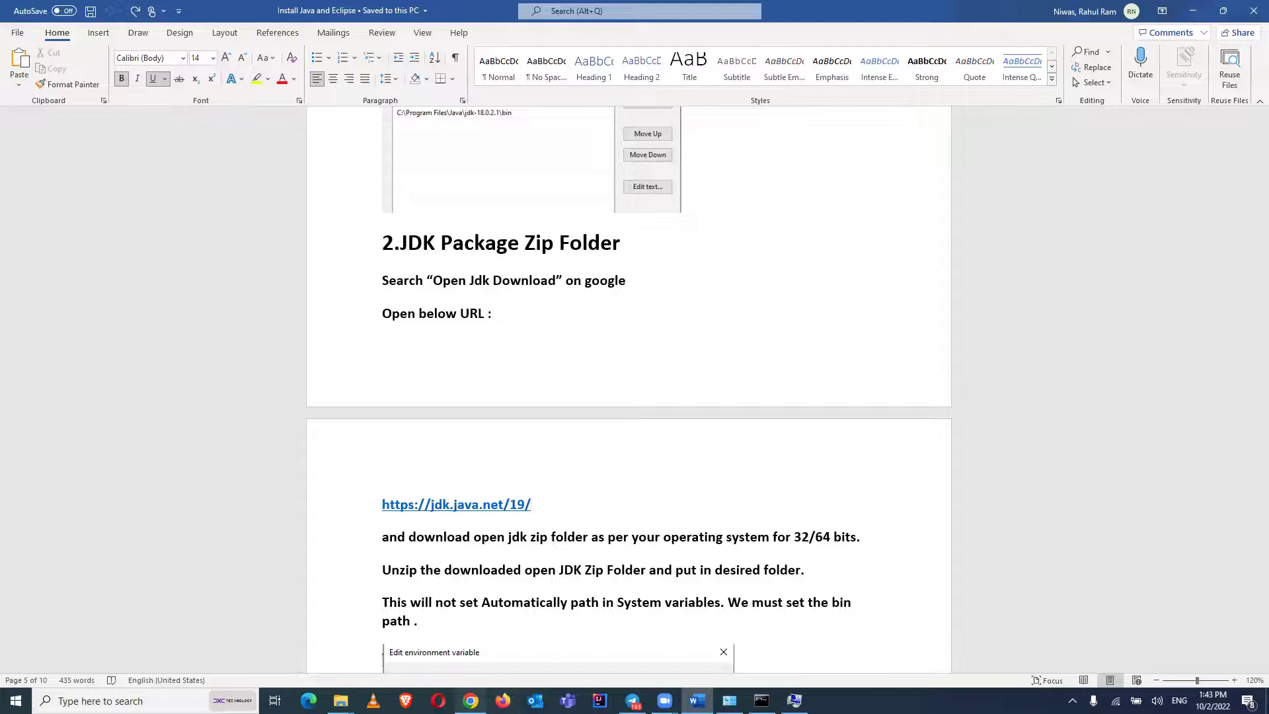
click(471, 701)
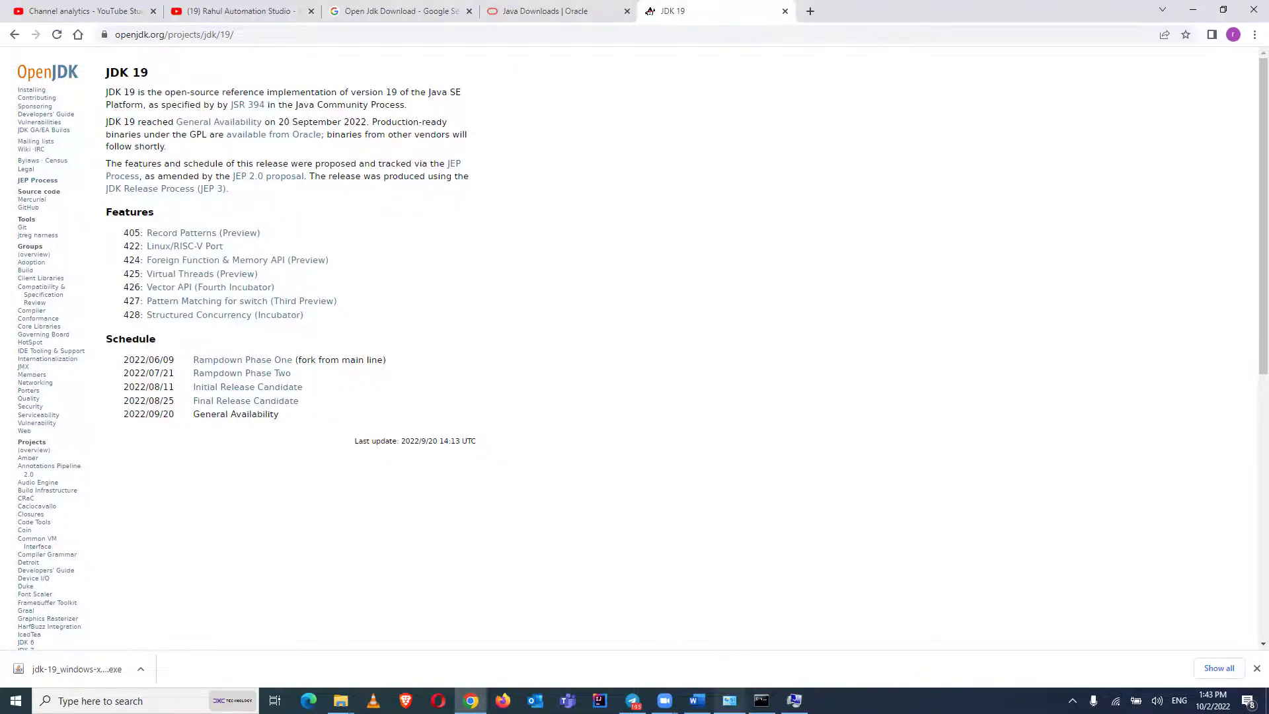
click(696, 700)
click(472, 700)
click(12, 35)
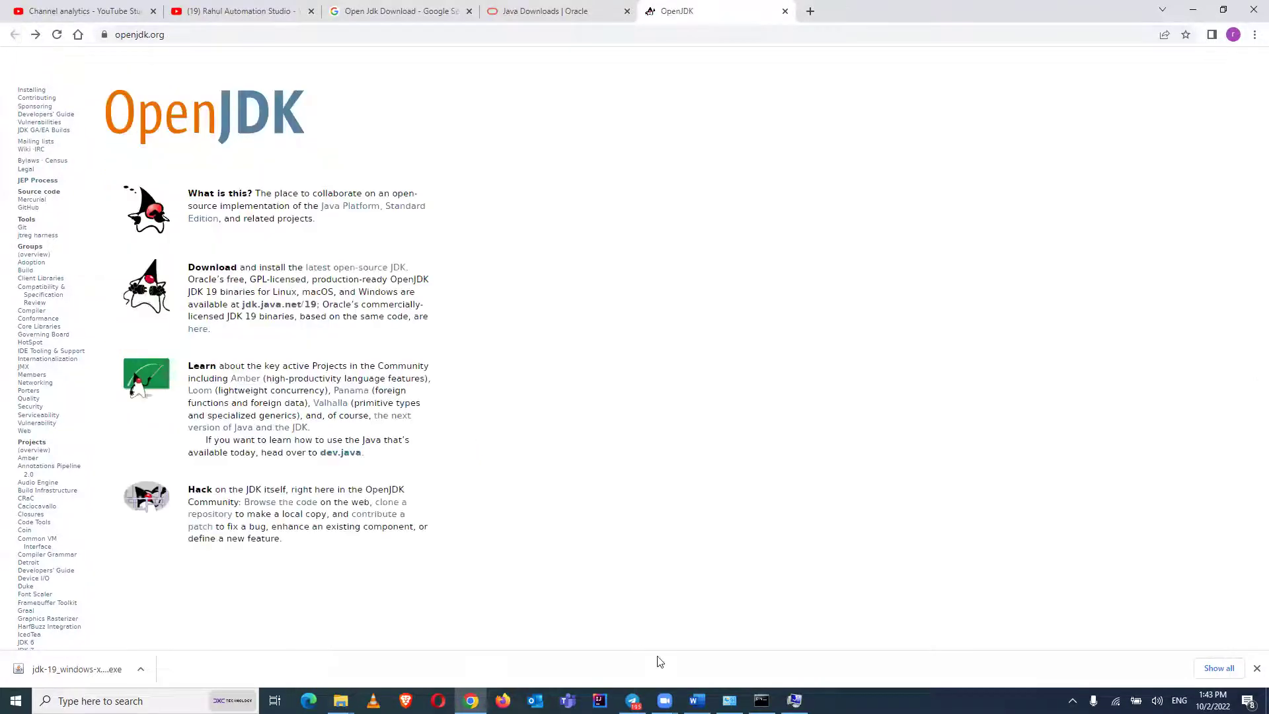
click(696, 700)
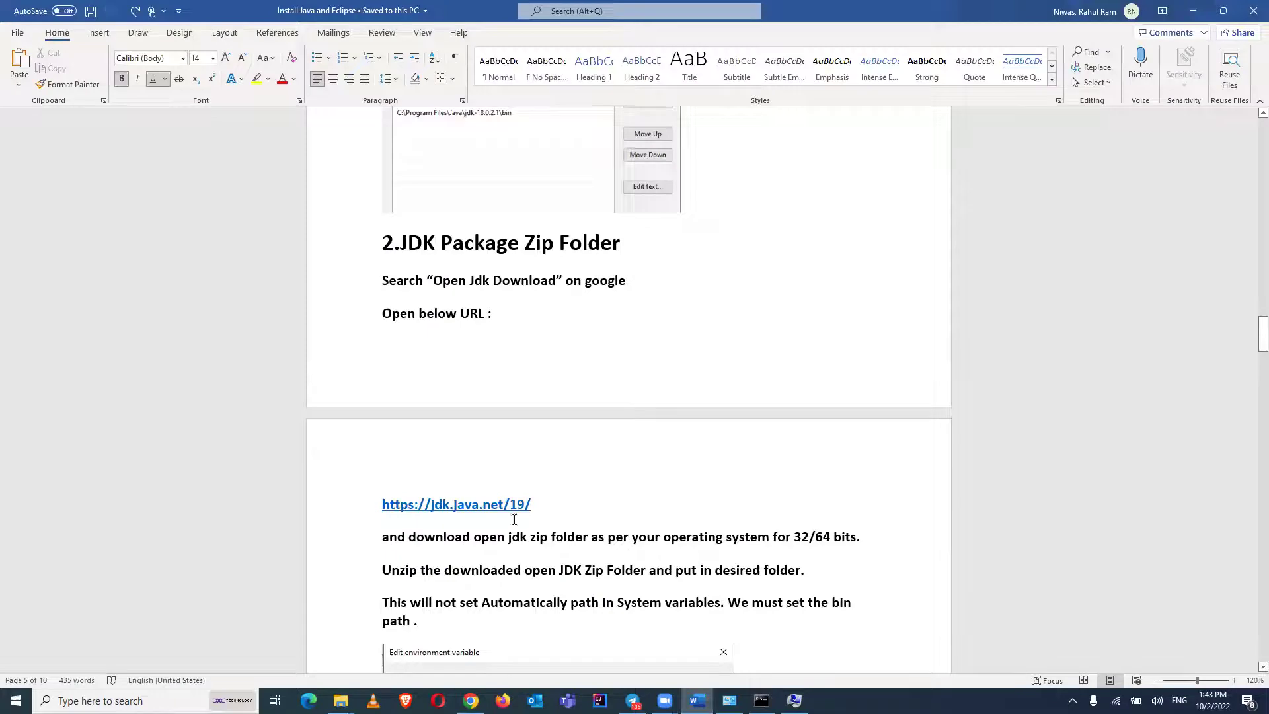
drag(531, 504, 385, 503)
key(ctrl+c)
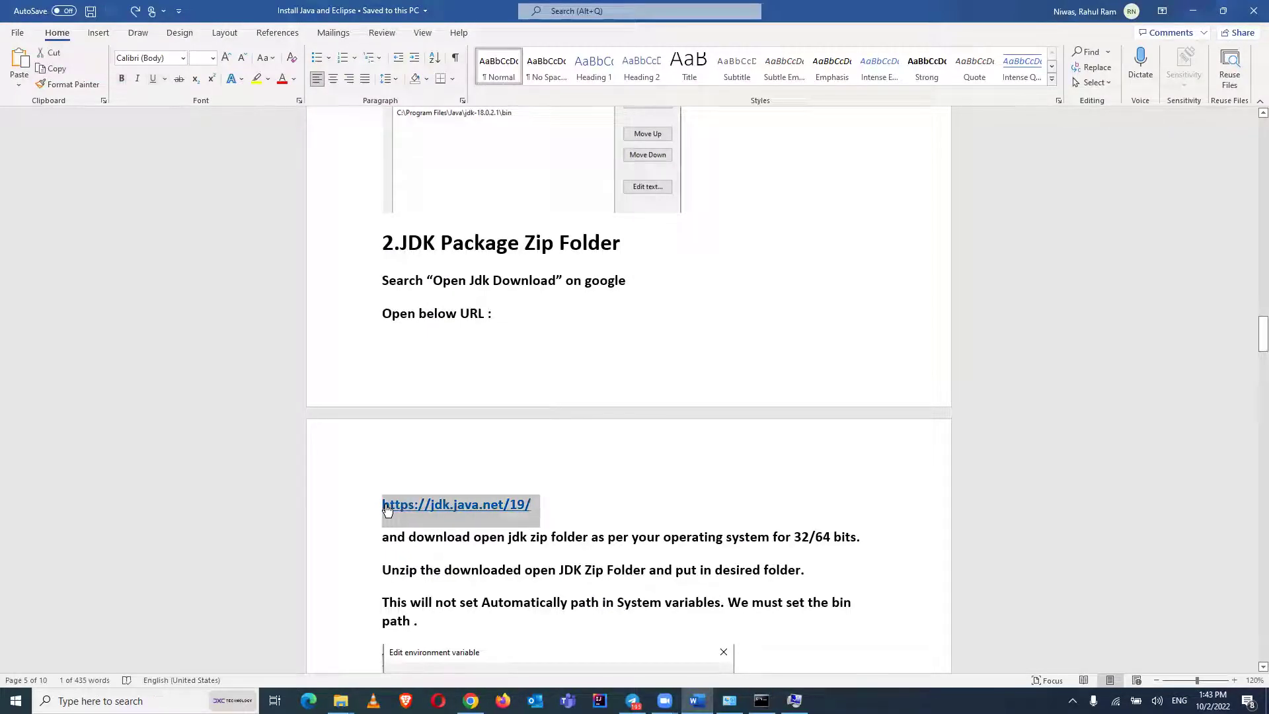
click(472, 700)
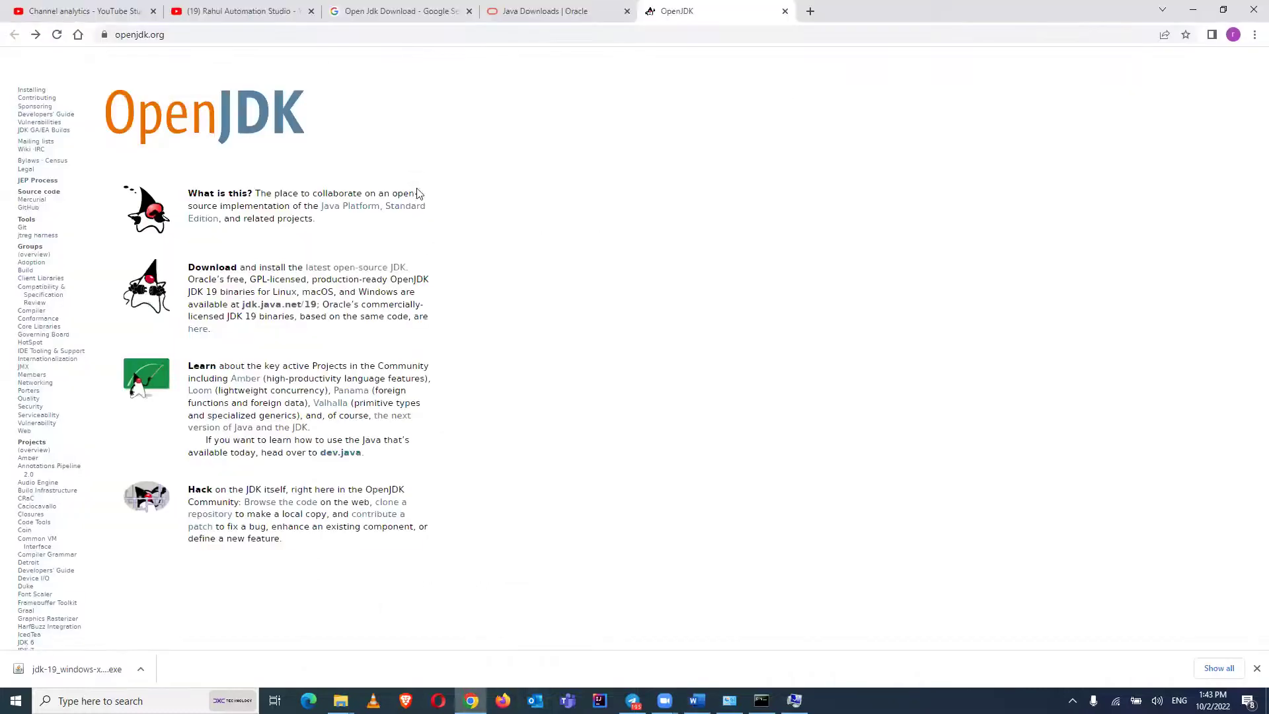
click(608, 37)
key(ctrl+v)
key(Return)
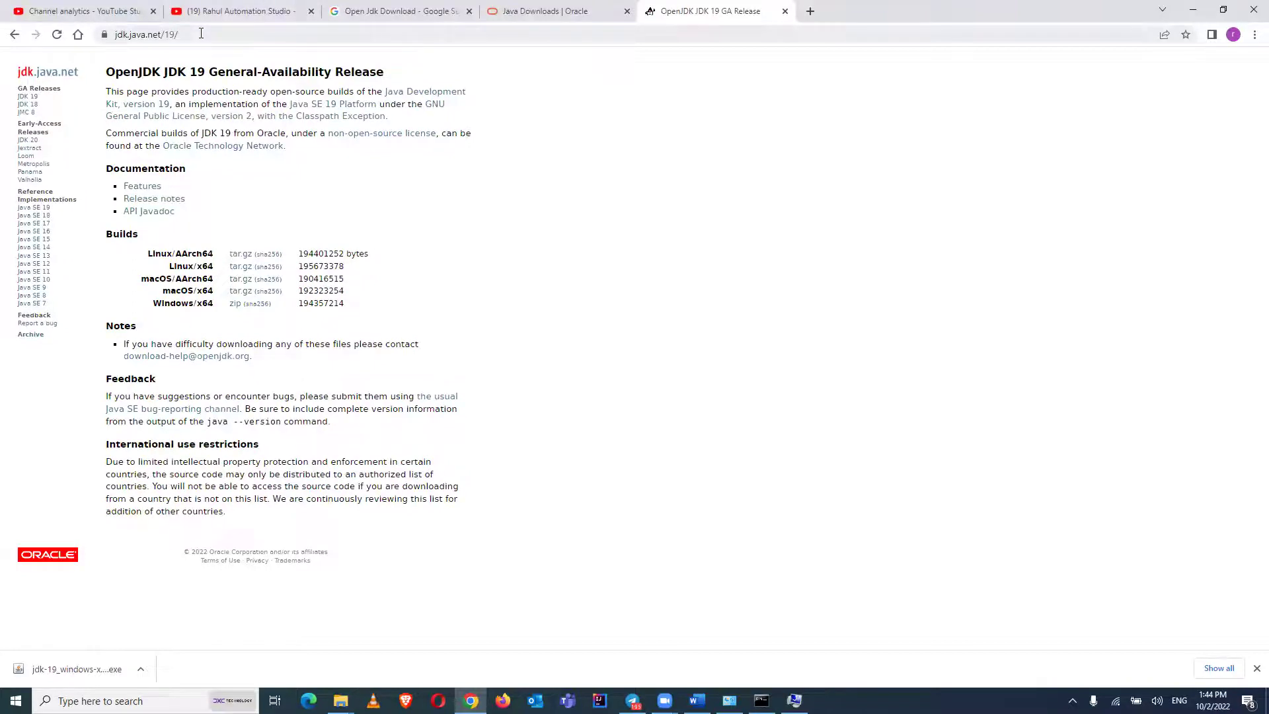
Download the Windows/x64 zip build from the OpenJDK JDK 19 release page
key(ctrl+l)
click(579, 239)
click(237, 305)
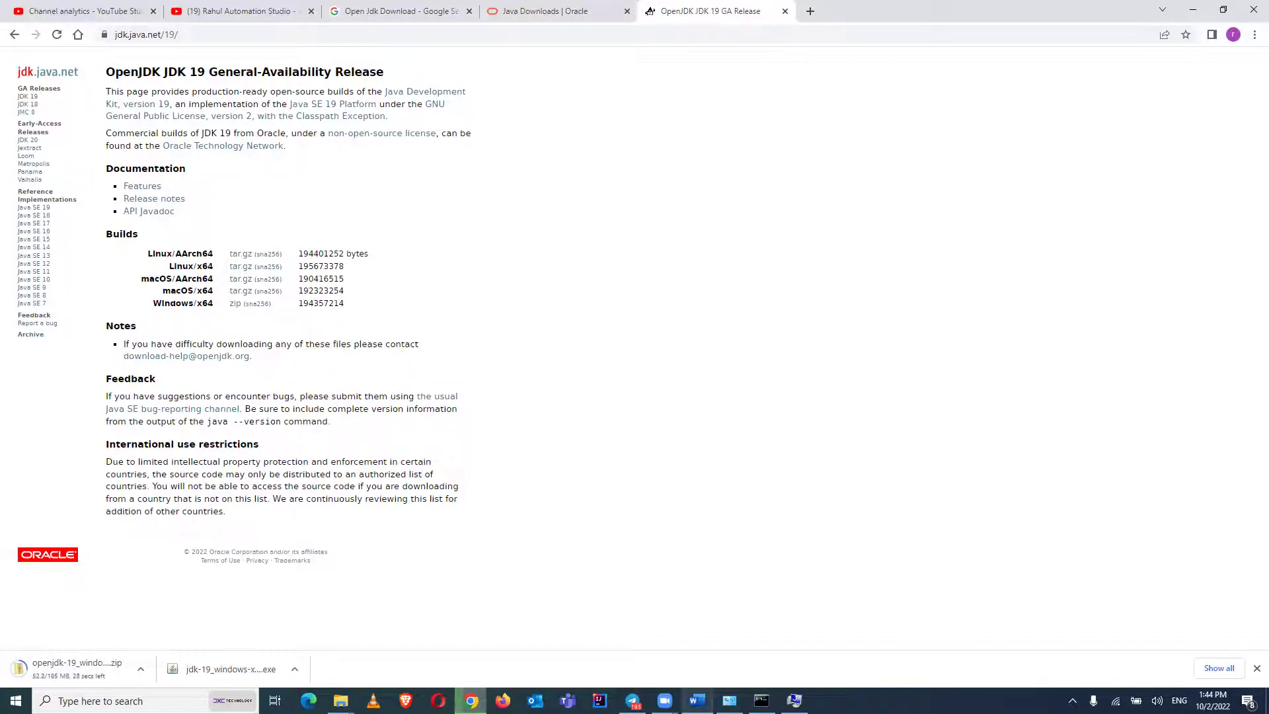
Review the Word guide's unzip instructions and check the OpenJDK zip's download progress in Chrome and the Downloads folder
click(697, 701)
click(579, 465)
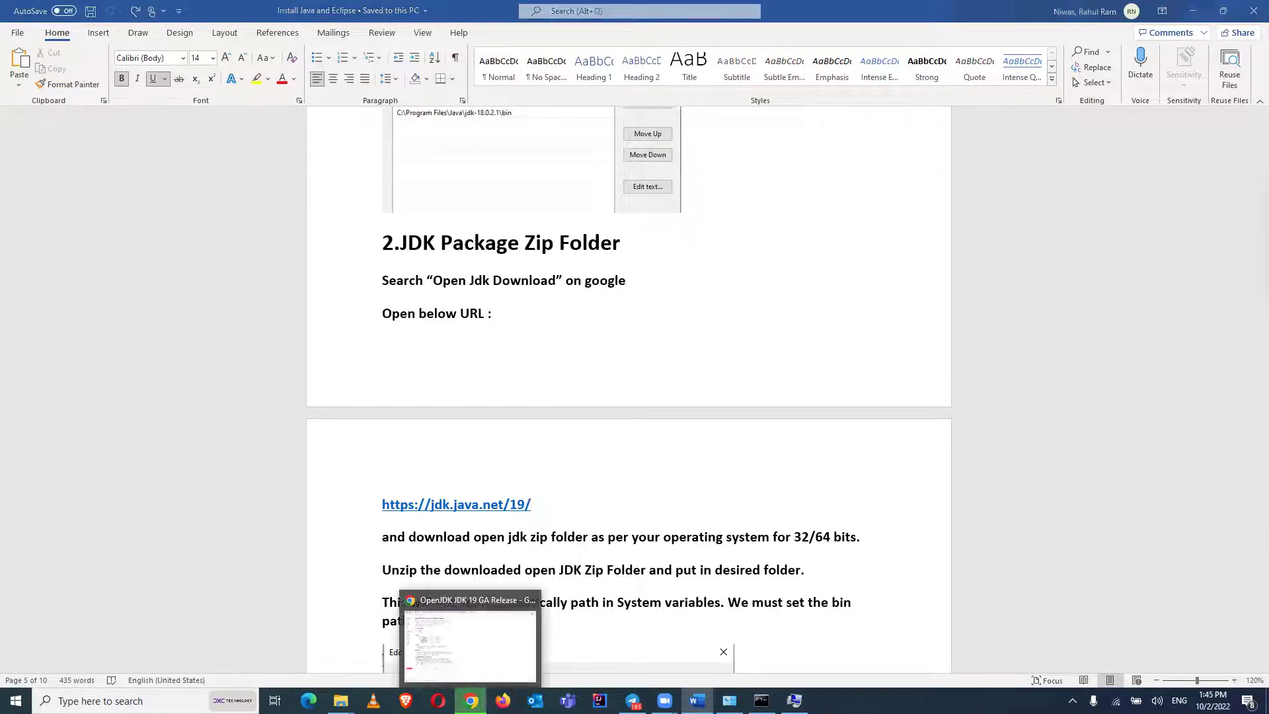
click(471, 700)
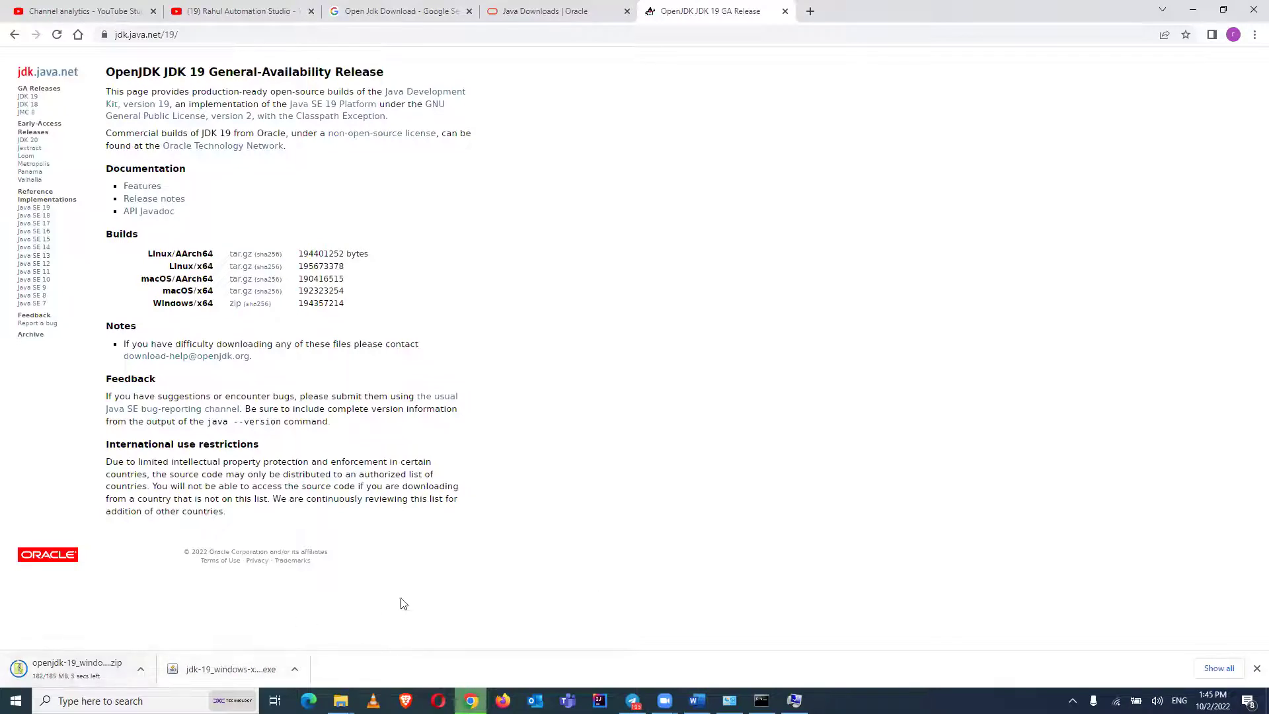
mouse_move(340, 700)
click(277, 642)
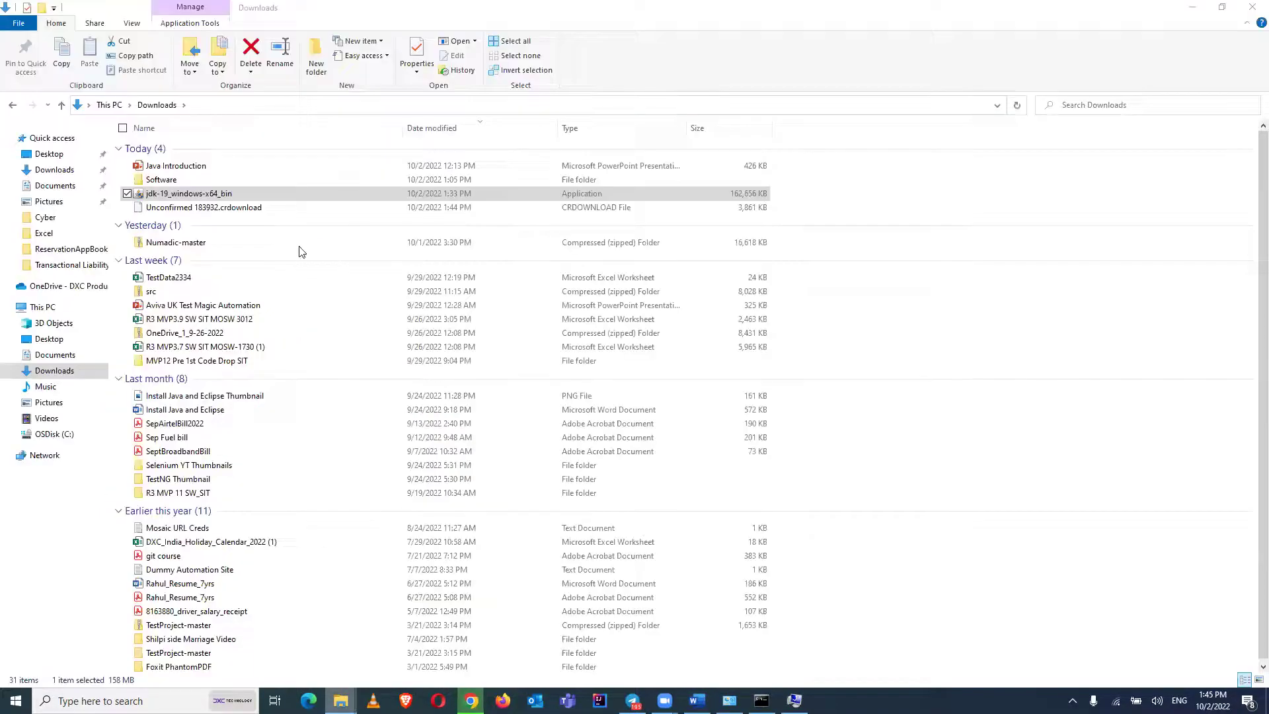
click(250, 209)
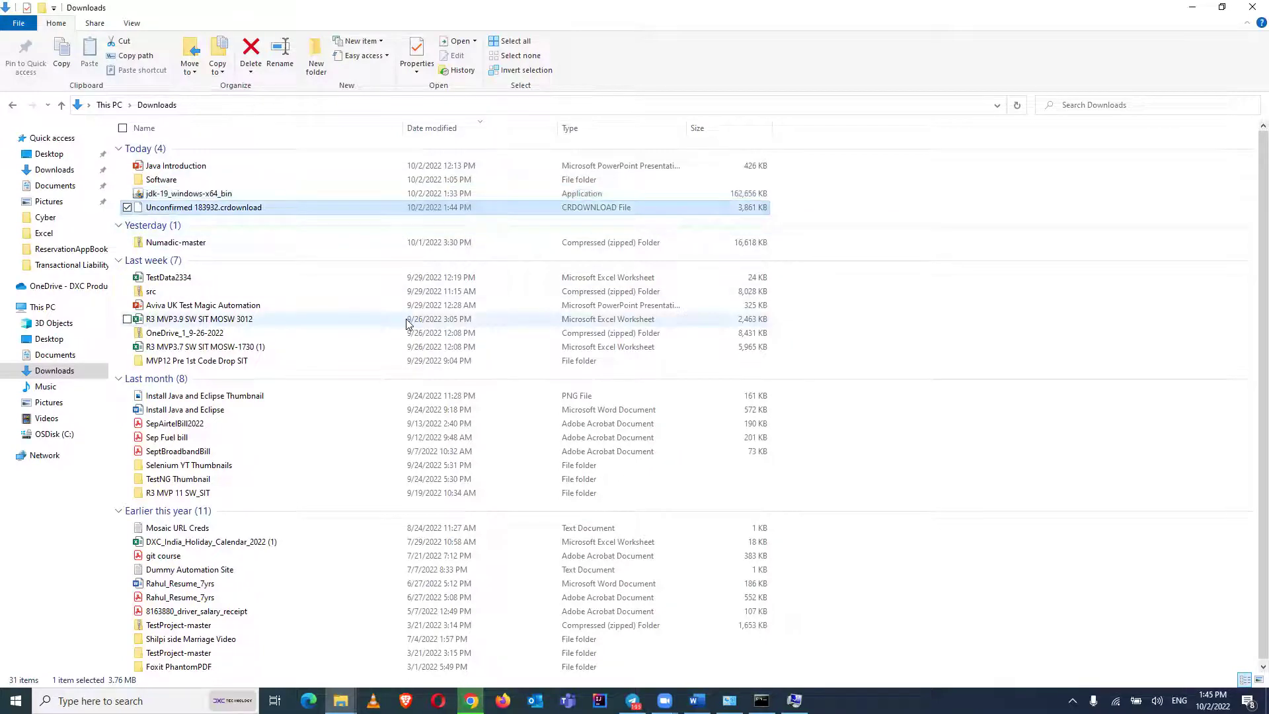
click(447, 306)
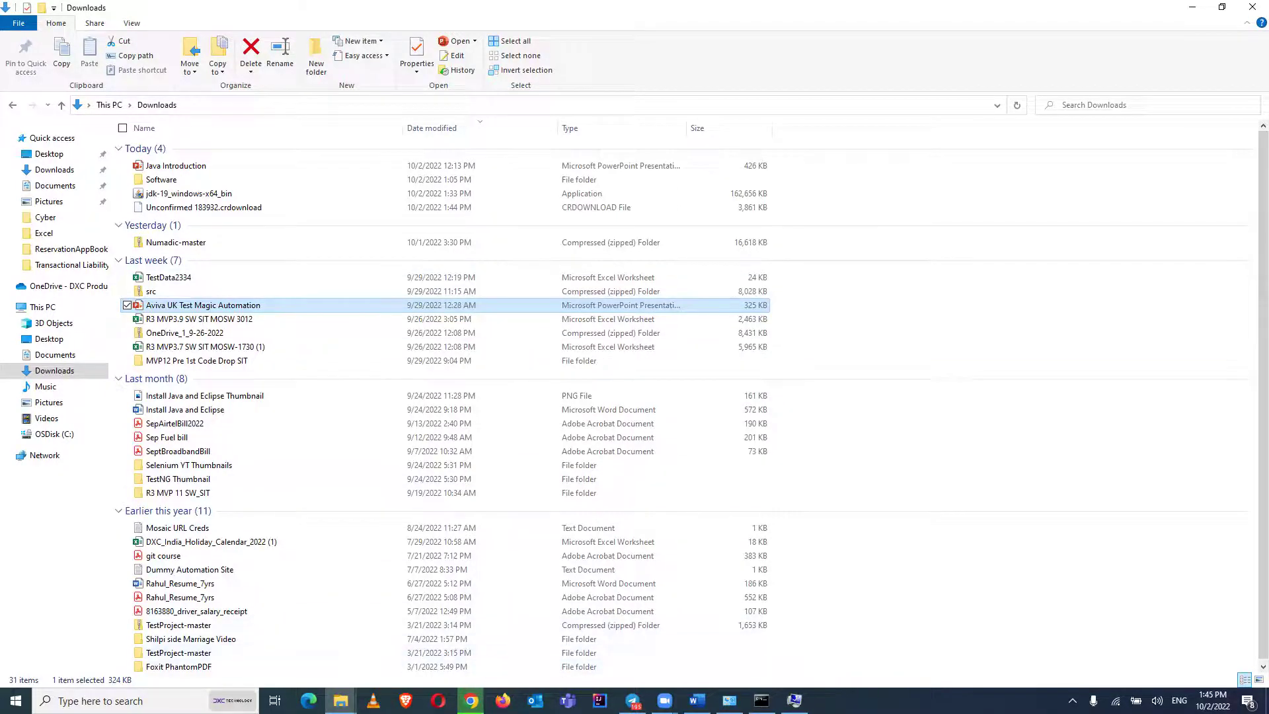
click(471, 700)
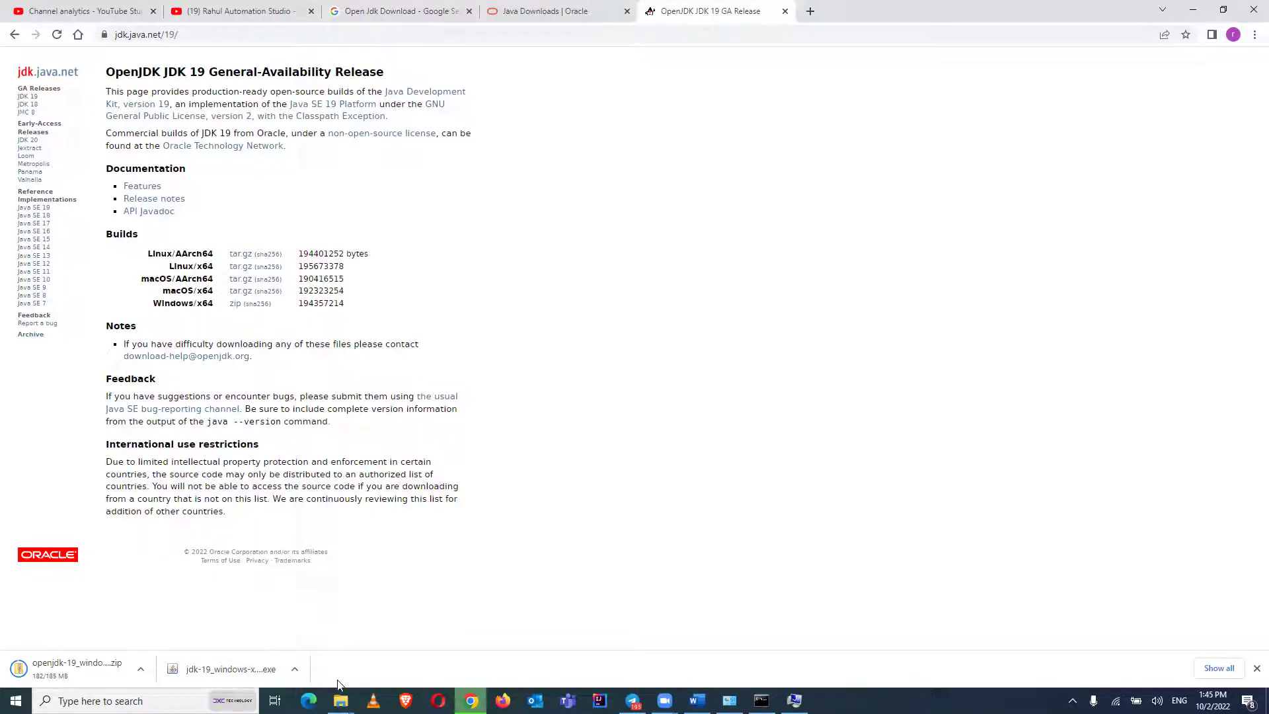
click(340, 701)
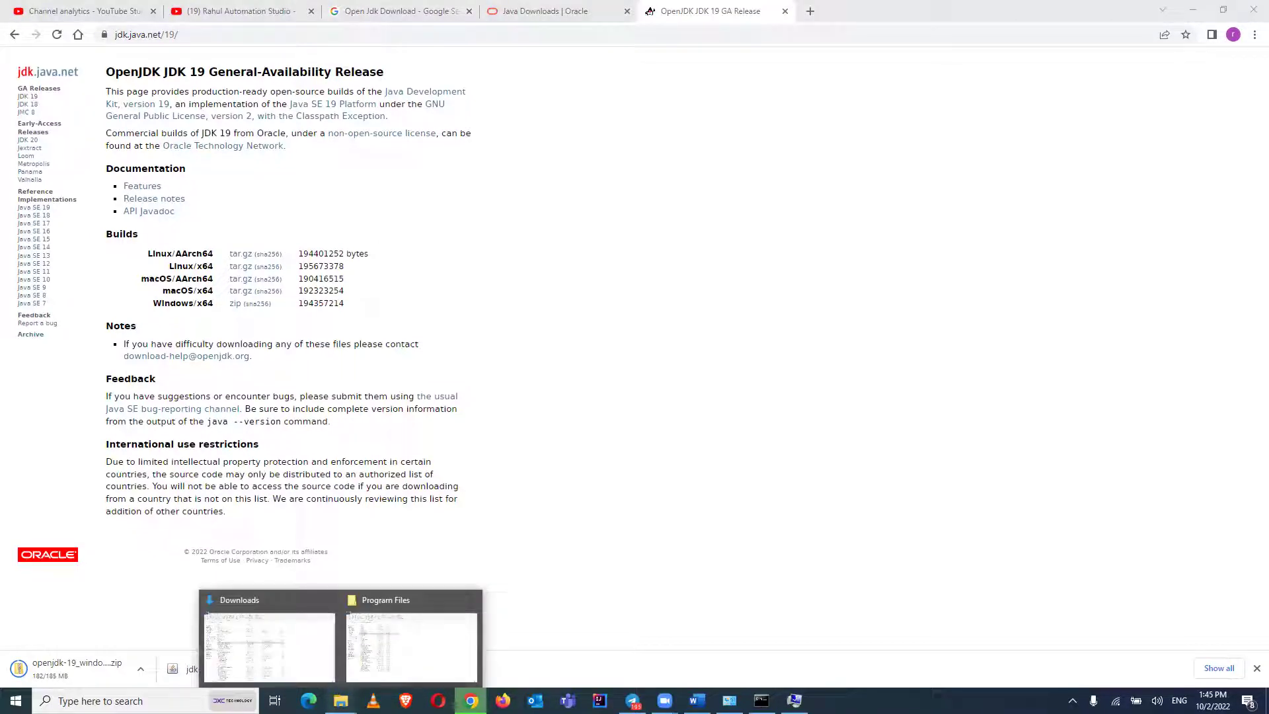
click(674, 513)
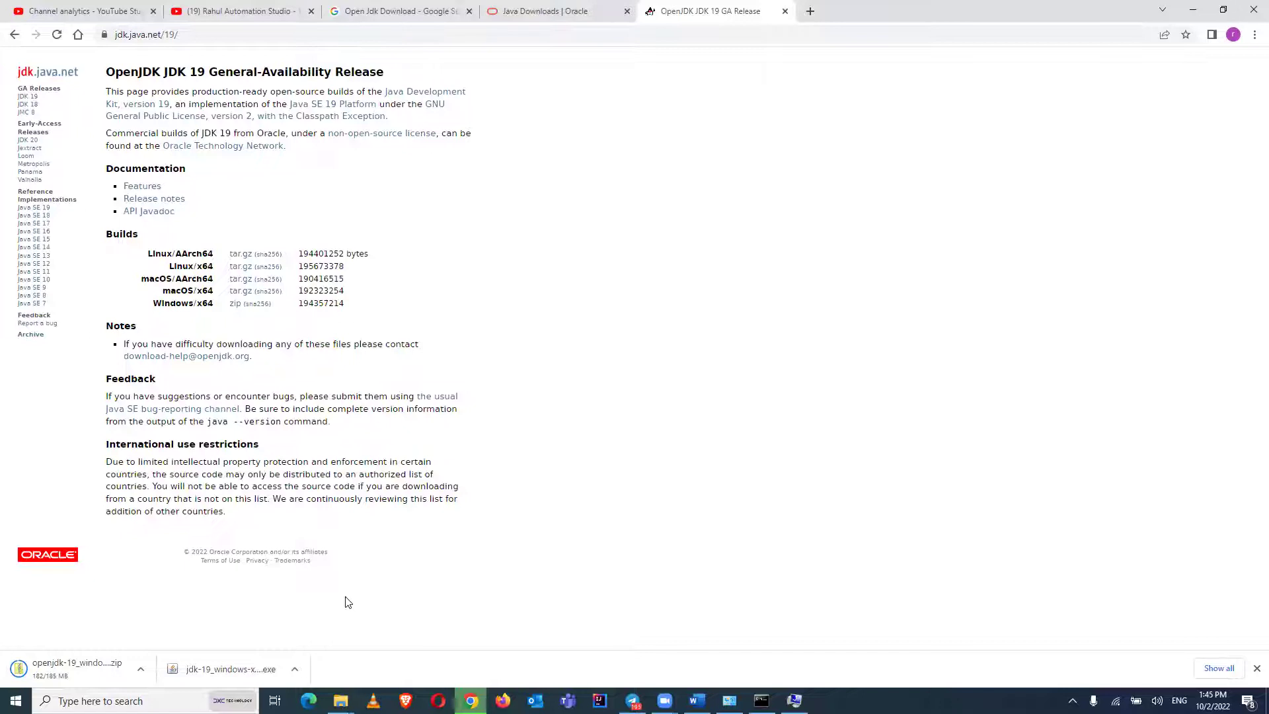
Open the Software folder inside Downloads and select the openlogic-openjdk-8u262-b10-windows-x64 zip to inspect it
mouse_move(340, 700)
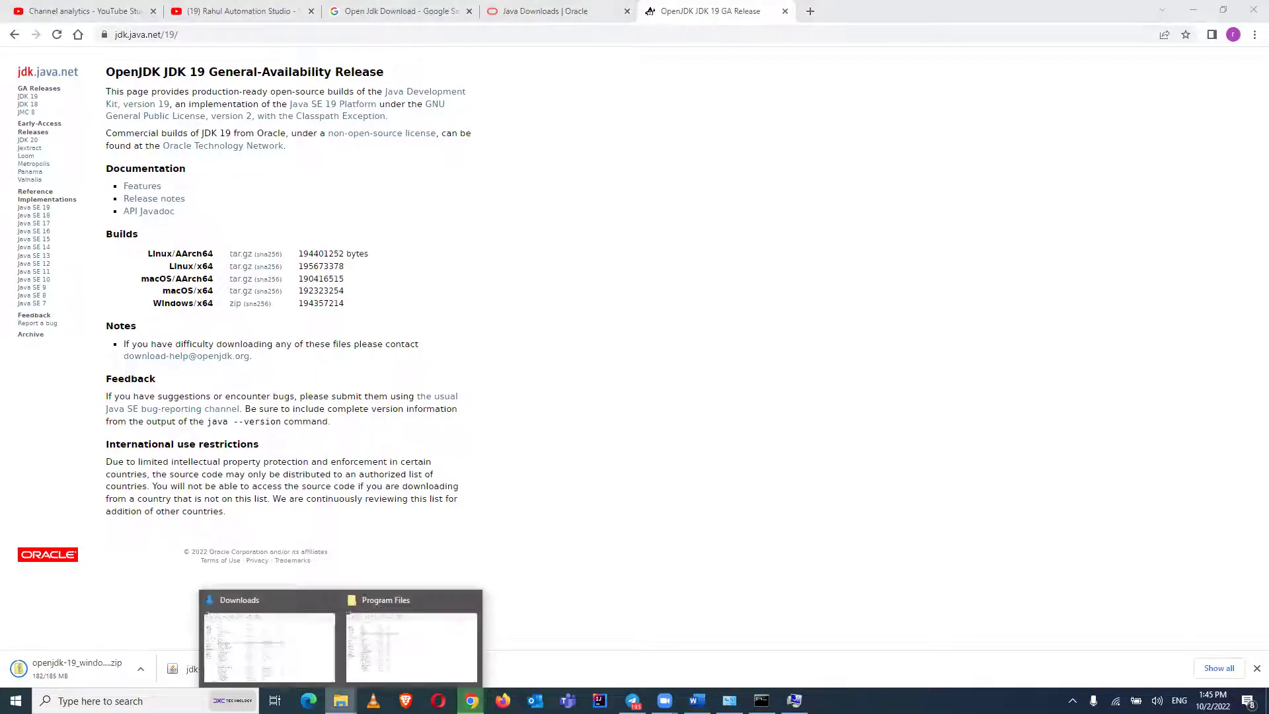
click(284, 644)
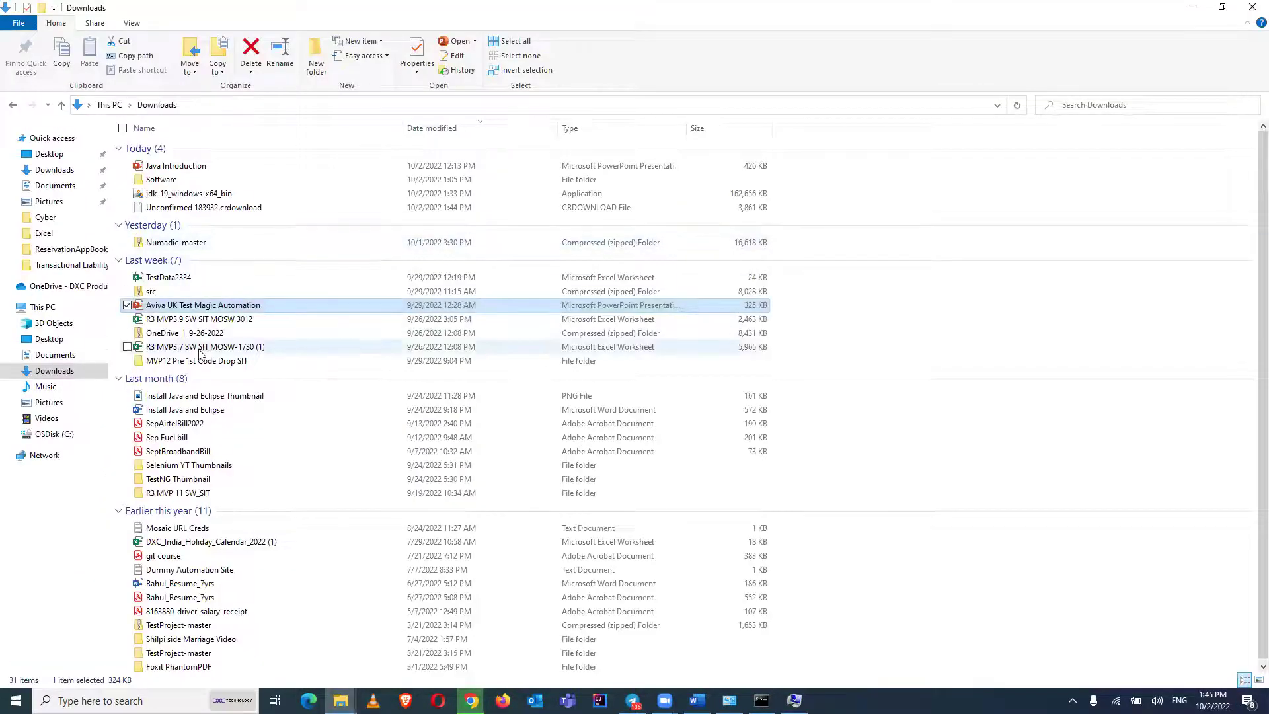
double_click(173, 180)
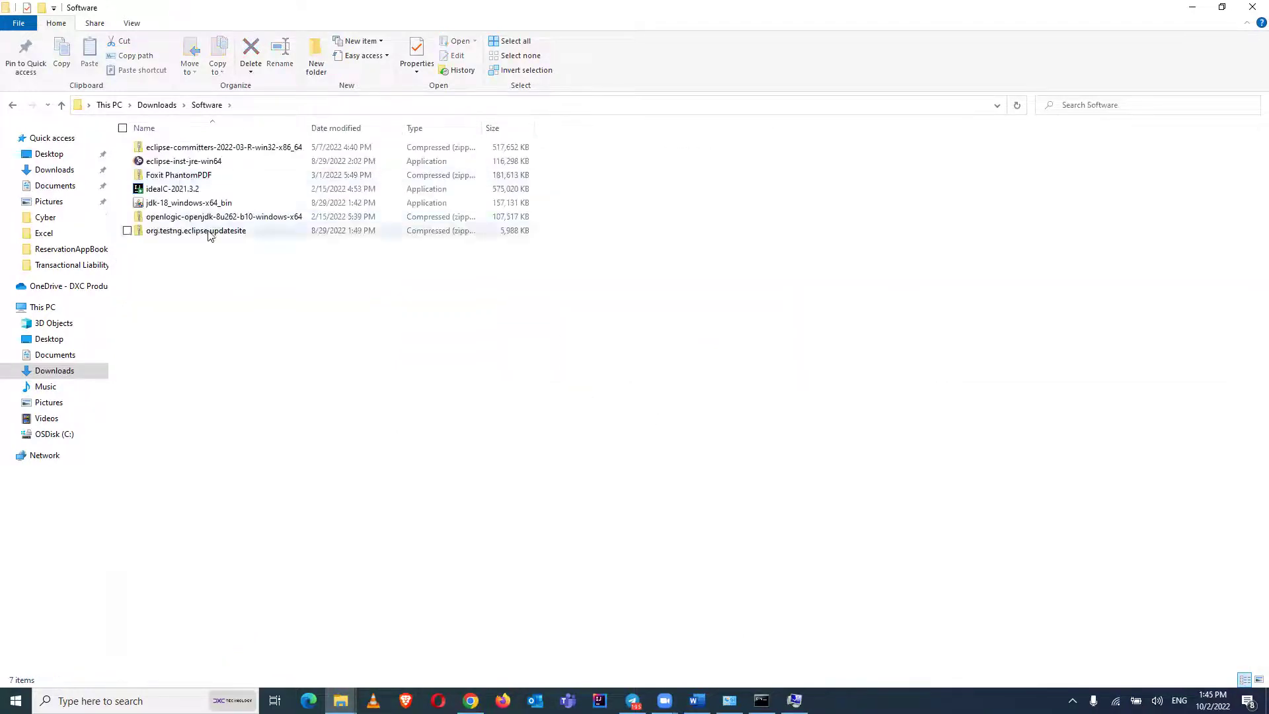
click(203, 224)
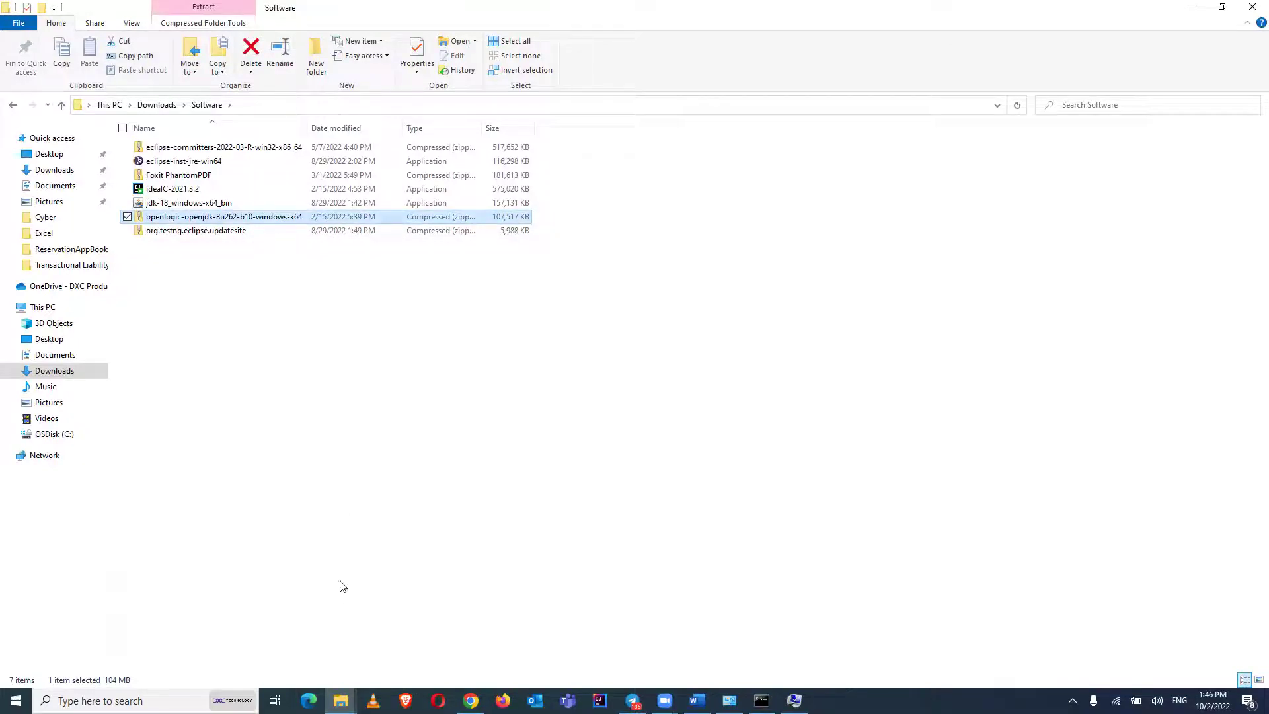
Return to the Downloads folder and extract the openjdk-19_windows-x64_bin zip with 7-Zip into a folder of the same name
click(157, 105)
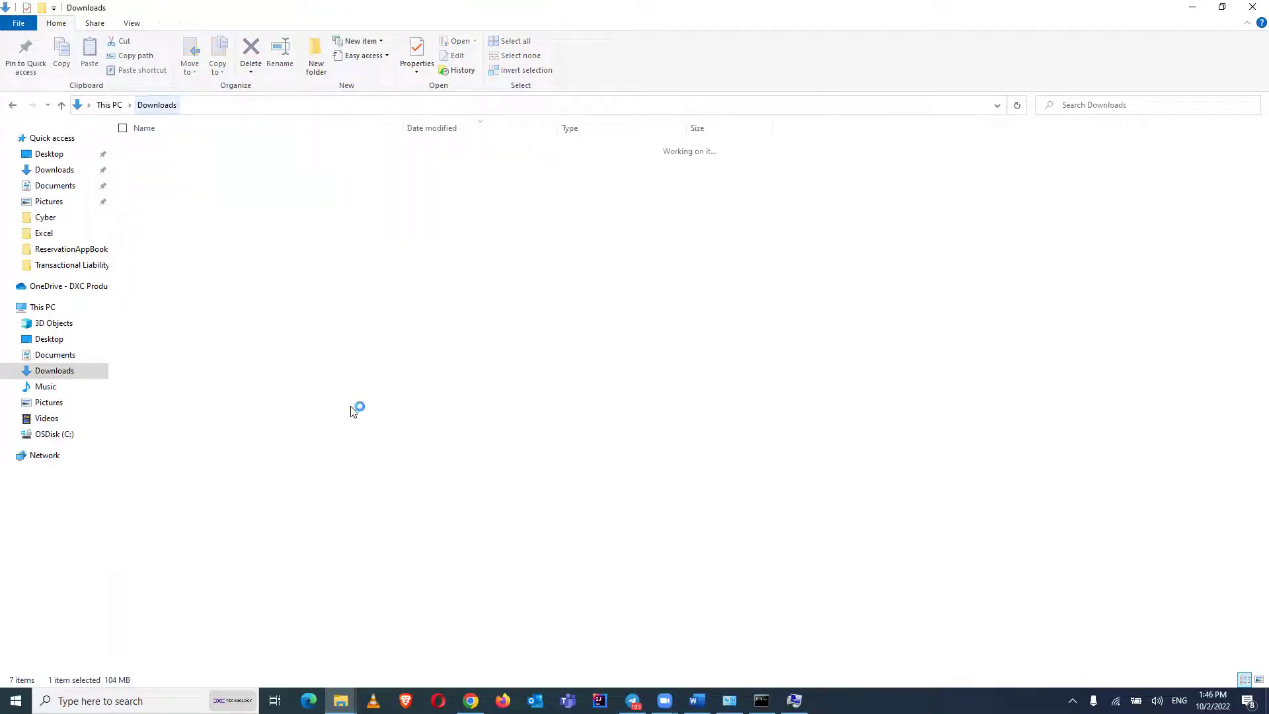
click(153, 260)
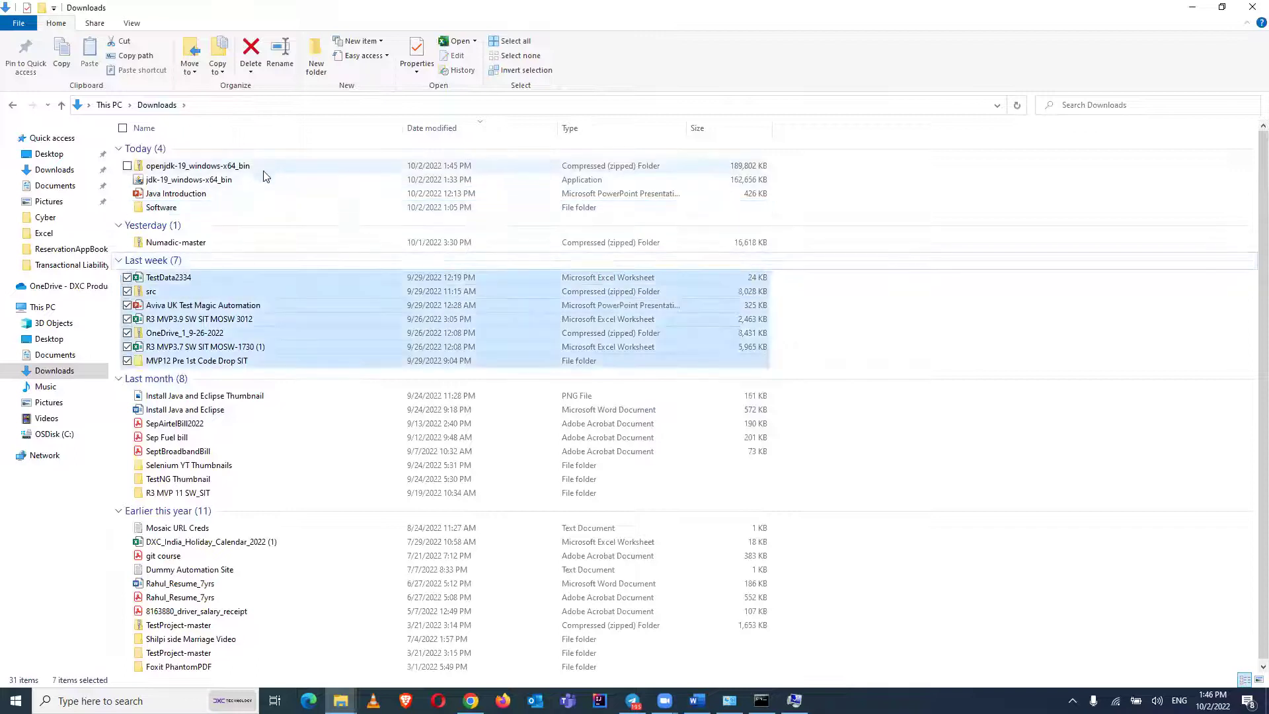
click(261, 170)
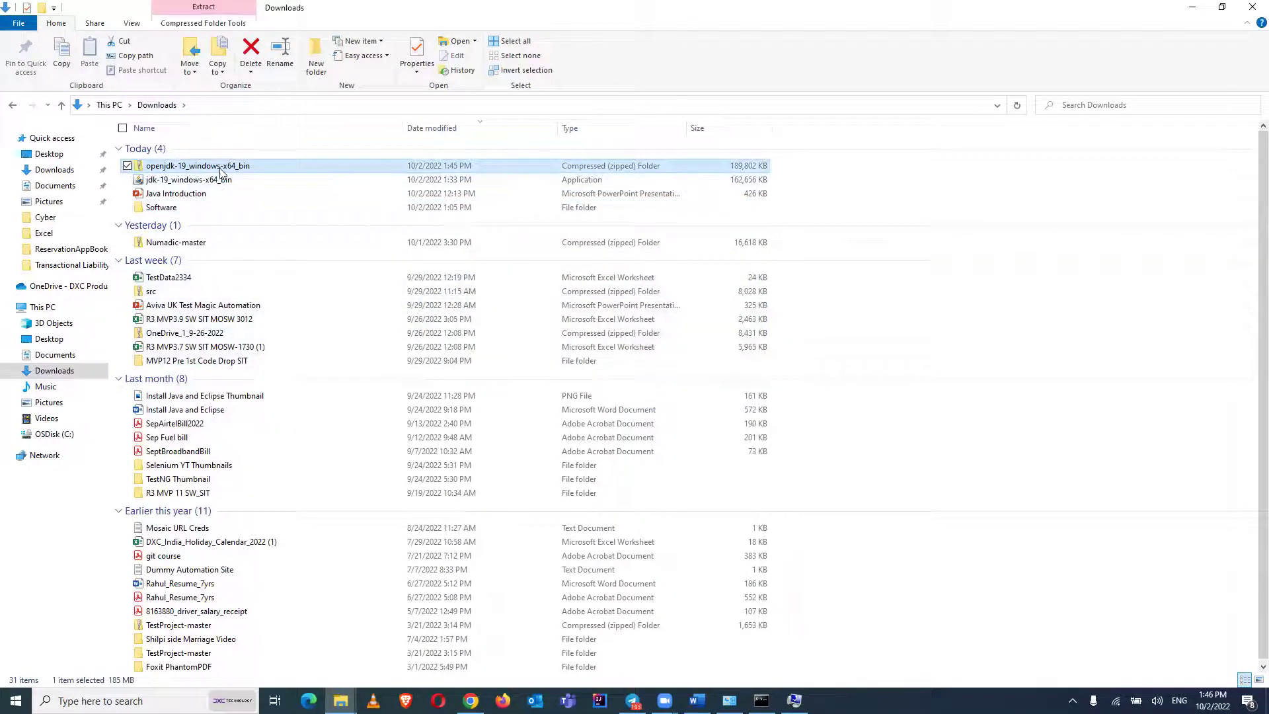
right_click(255, 170)
mouse_move(193, 241)
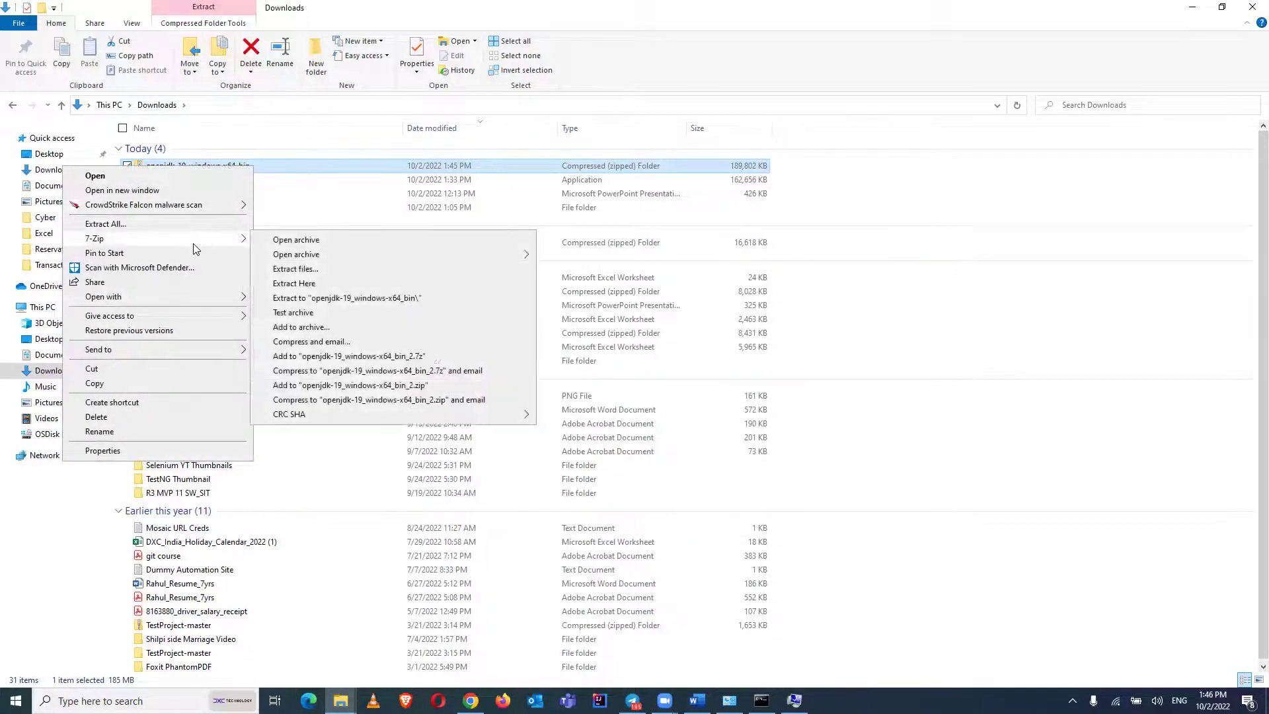
click(343, 298)
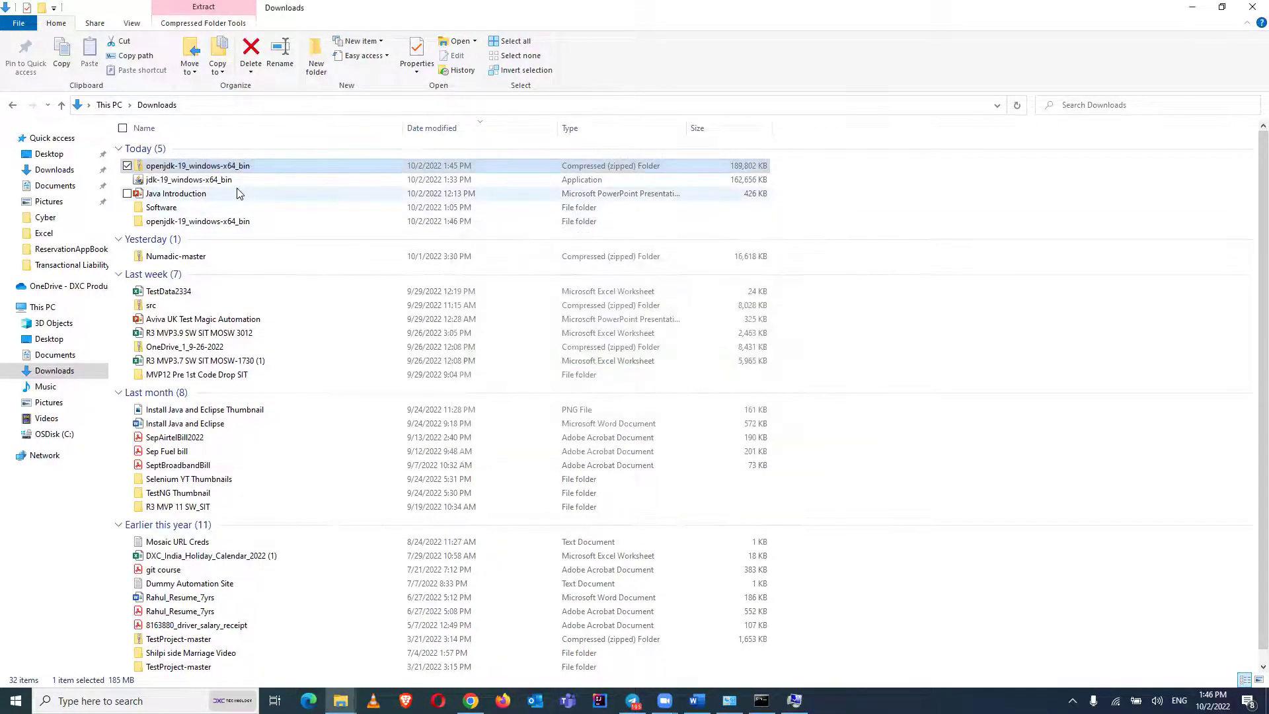
Copy the extracted openjdk-19_windows-x64_bin folder from Downloads to the root of the OSDisk (C:) drive
click(218, 223)
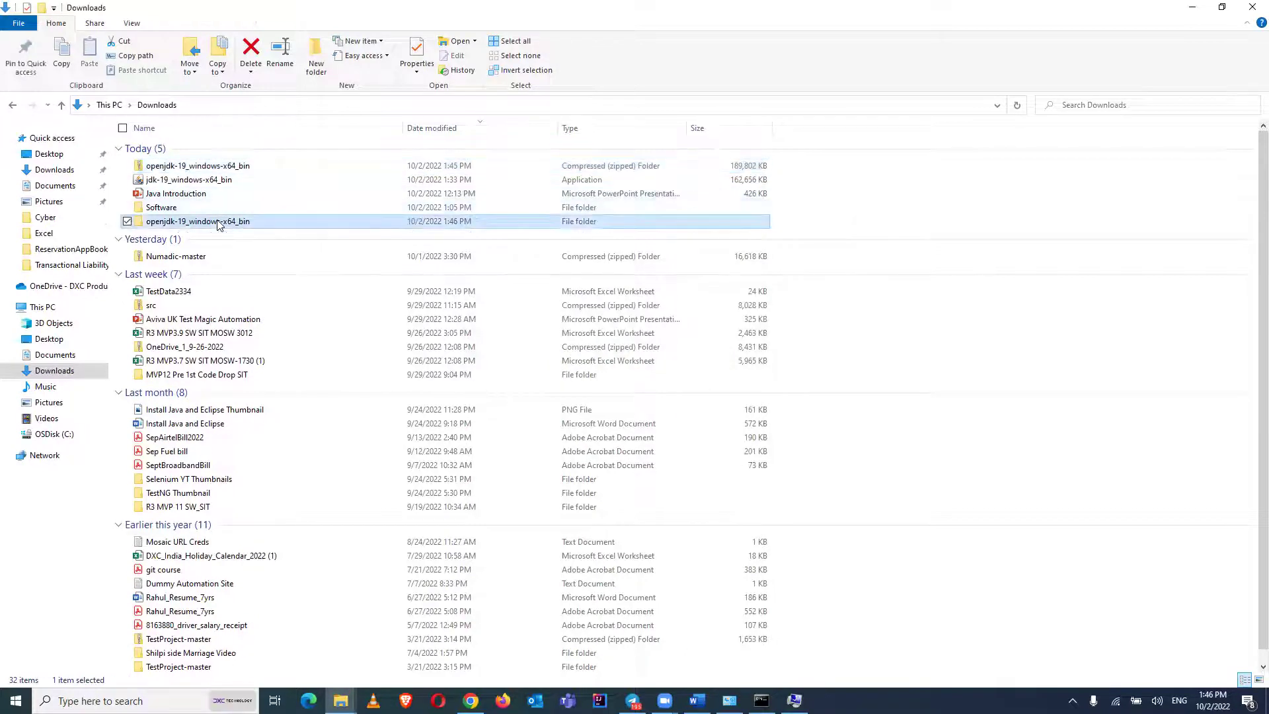
key(ctrl+c)
click(490, 348)
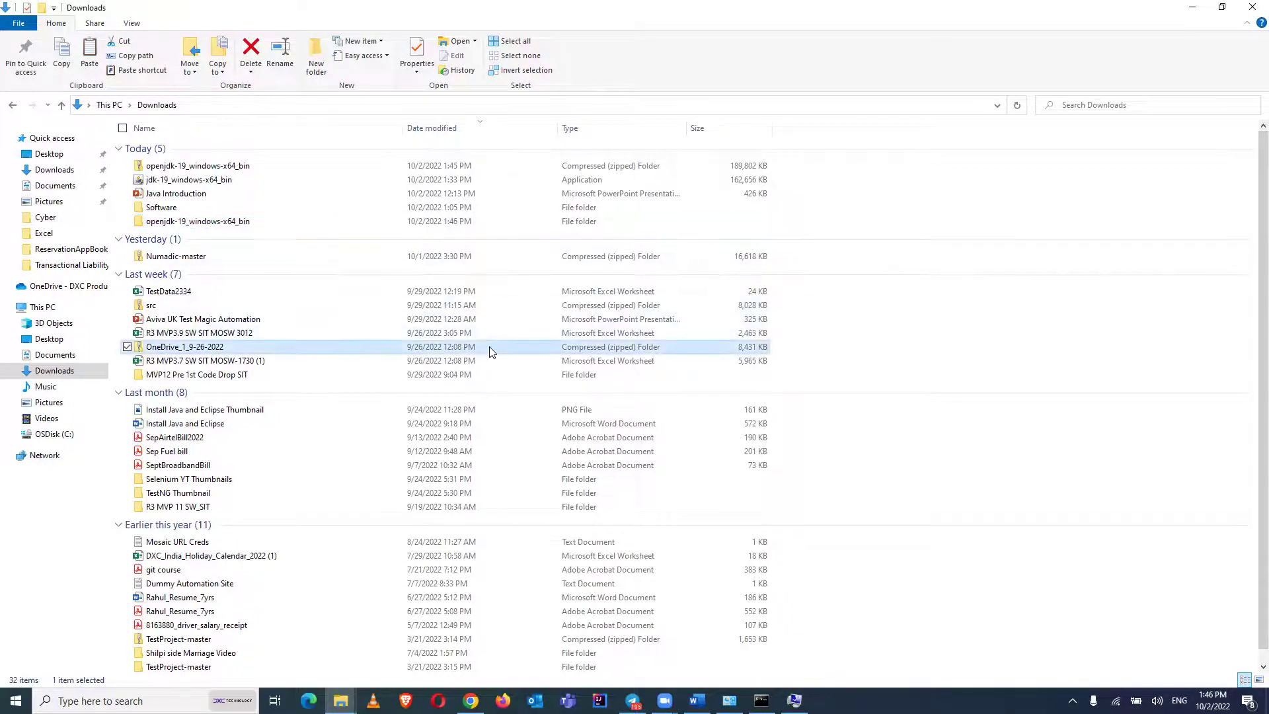
double_click(326, 227)
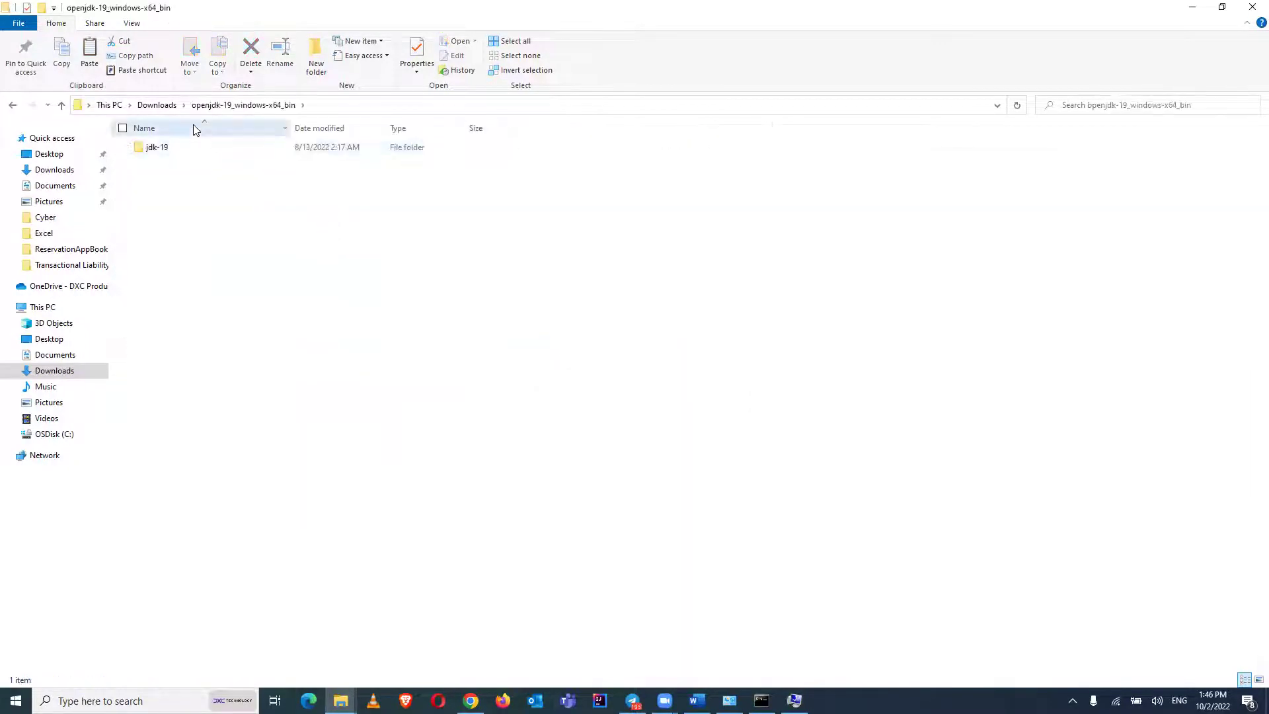
click(170, 109)
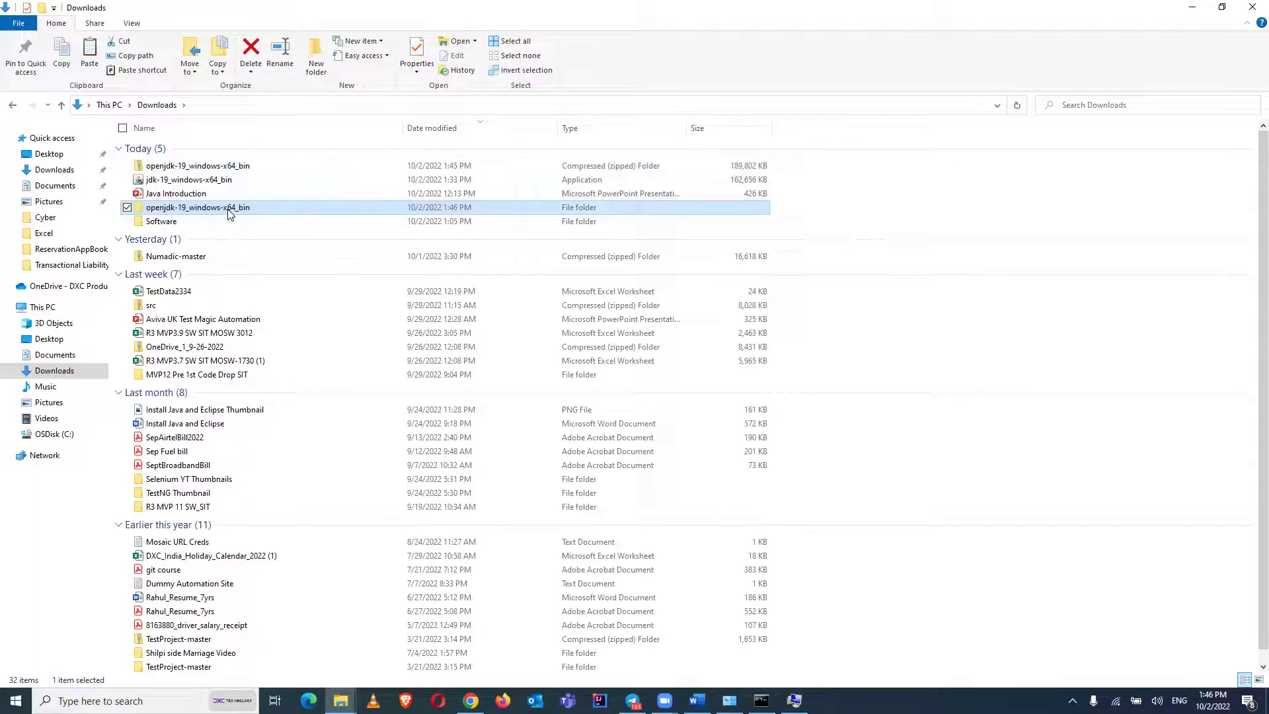
click(55, 434)
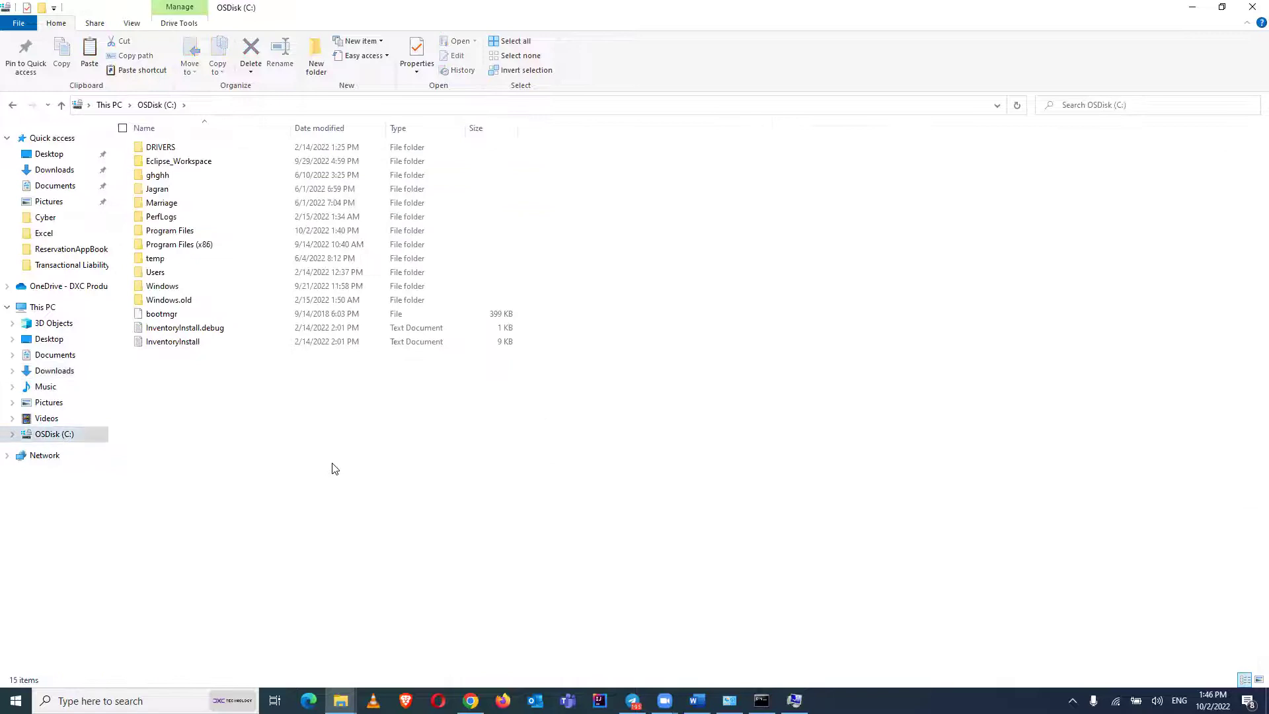
key(ctrl+v)
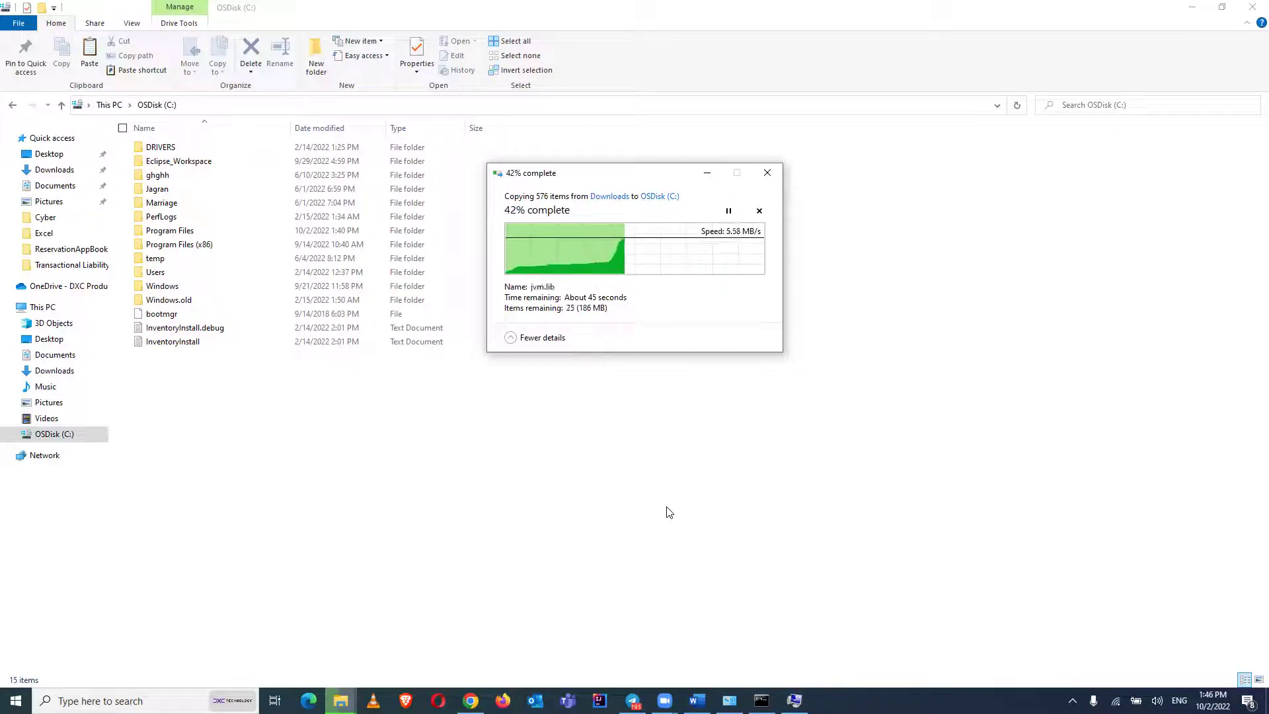
click(415, 454)
Open the bin folder inside jdk-19 in the copied C: drive folder and copy its path, C:\openjdk-19_windows-x64_bin\jdk-19\bin
double_click(268, 357)
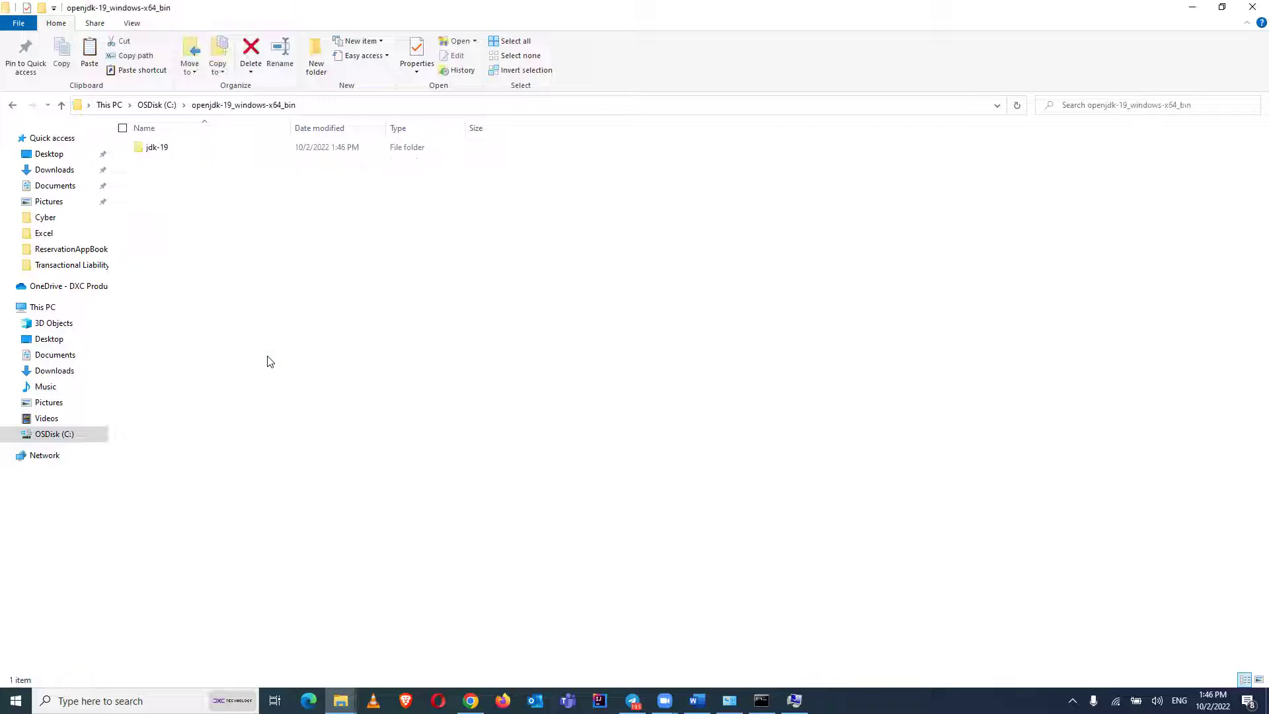
click(255, 152)
double_click(254, 152)
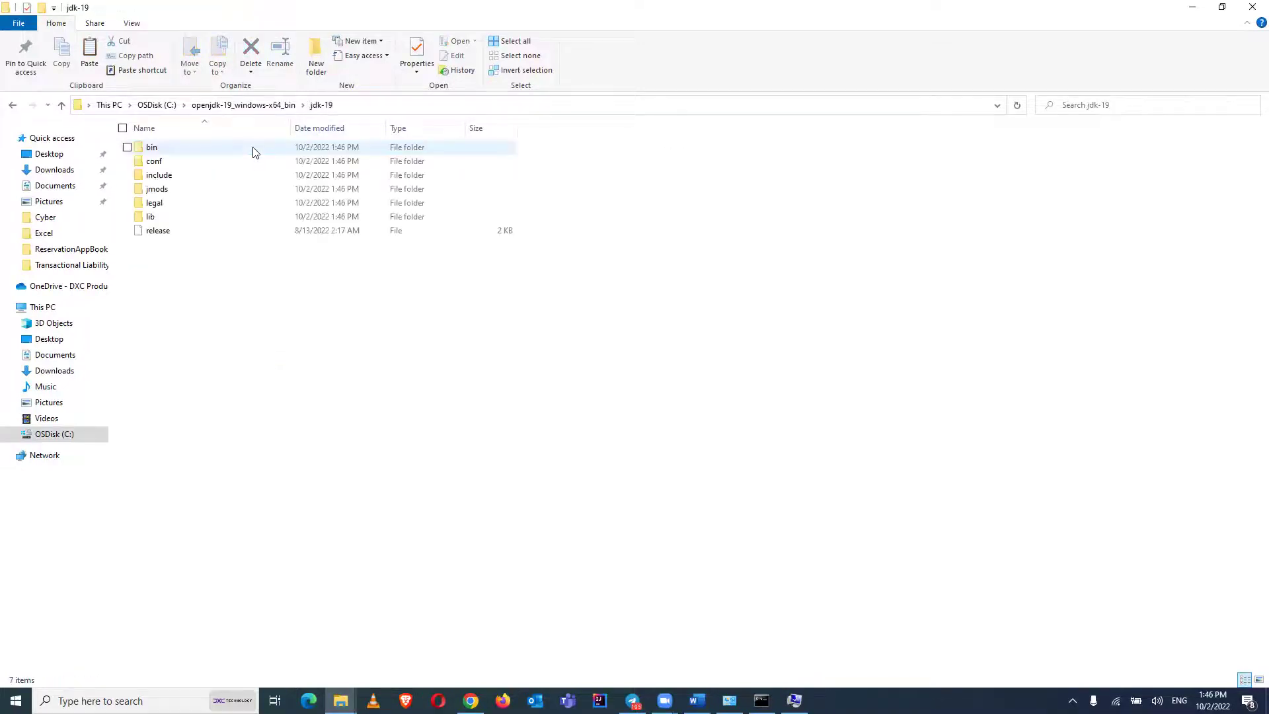
double_click(253, 148)
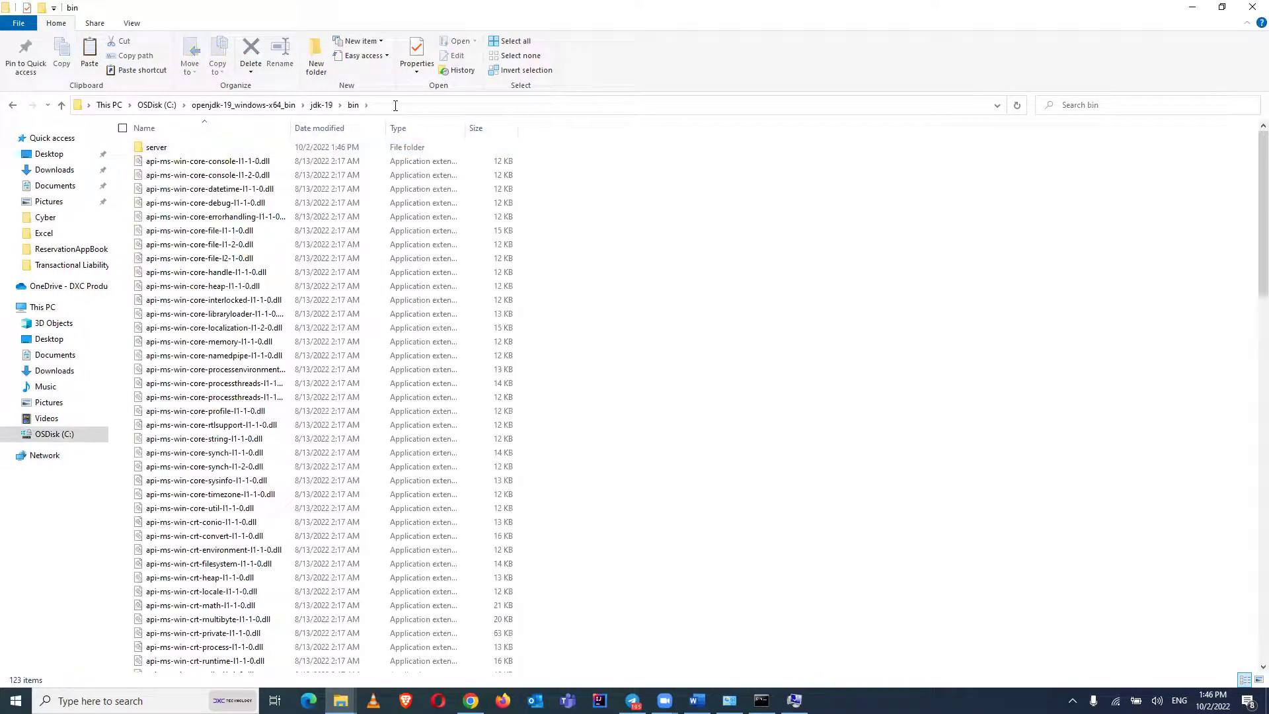
click(395, 106)
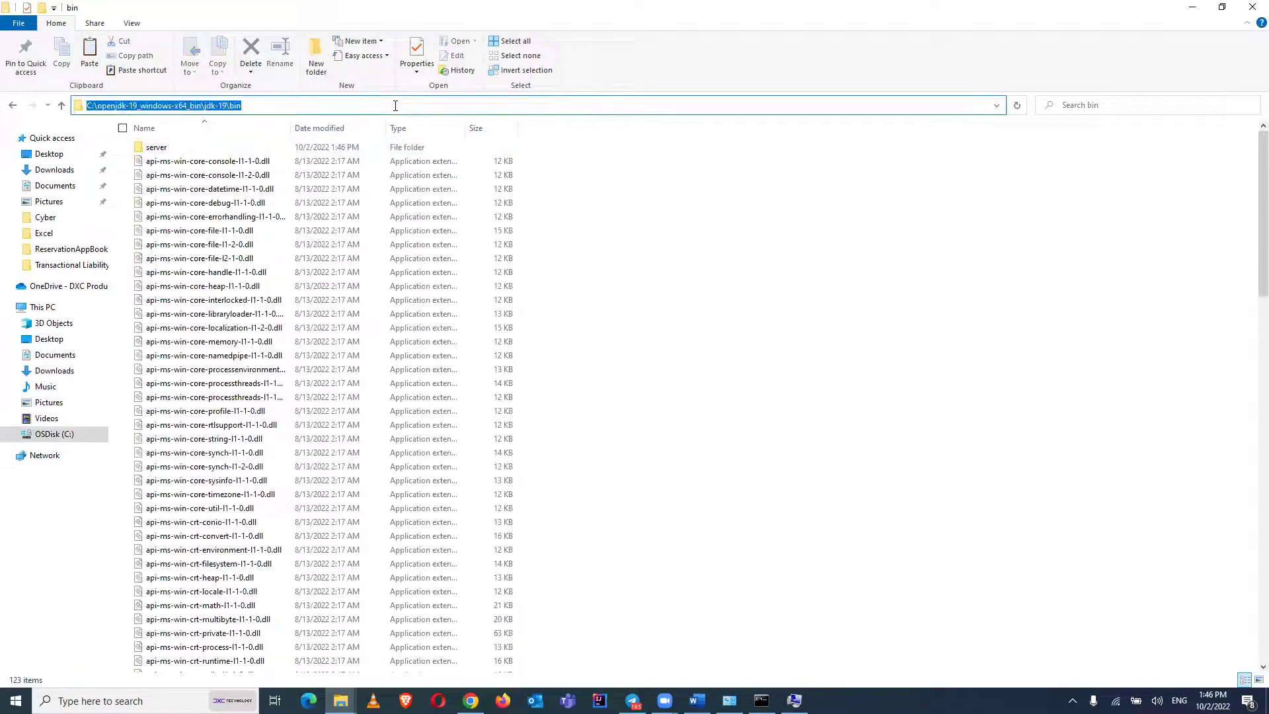
click(760, 433)
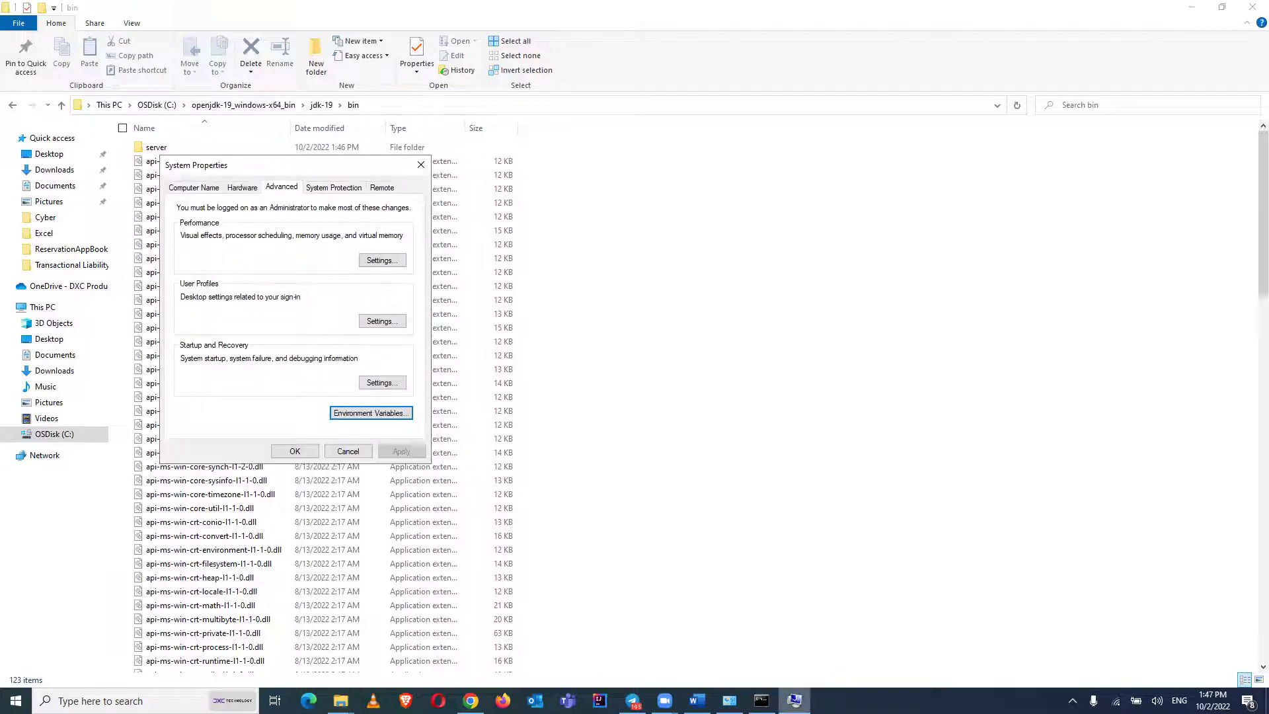
Add C:\openjdk-19_windows-x64_bin\jdk-19\bin as a new entry in the system Path environment variable and save the settings
click(362, 414)
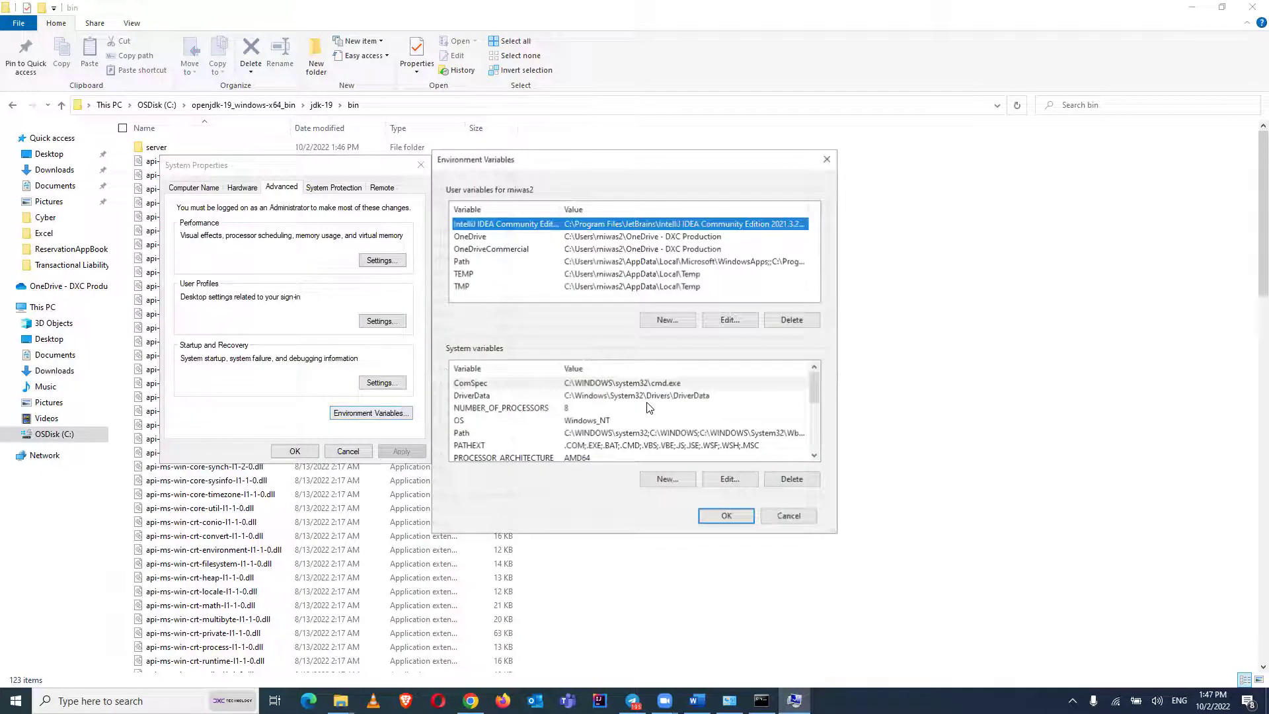
click(608, 434)
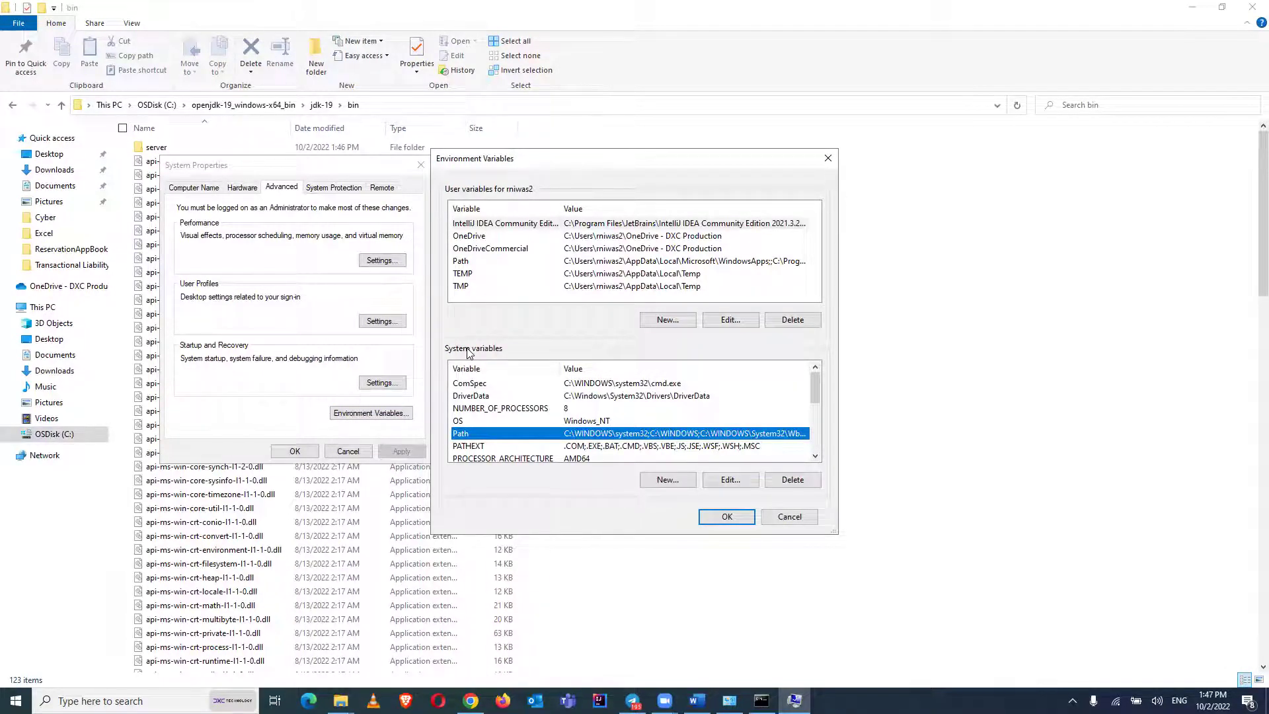
click(726, 480)
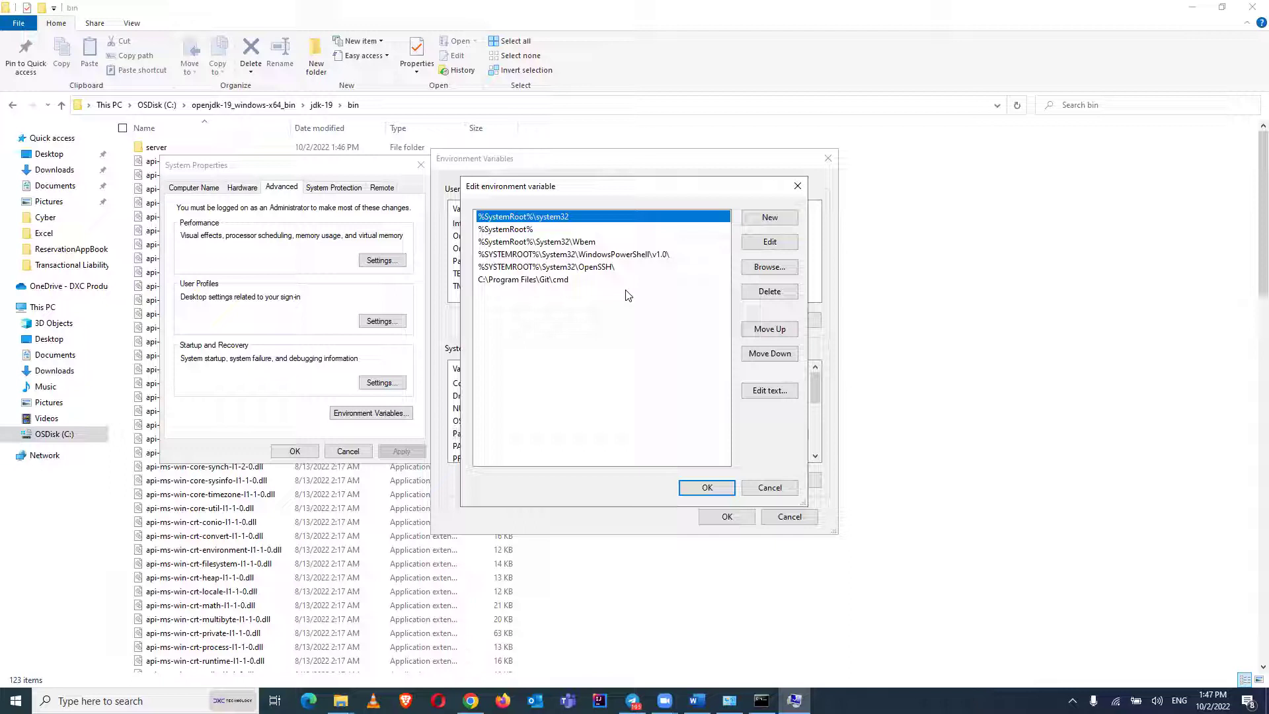
click(769, 219)
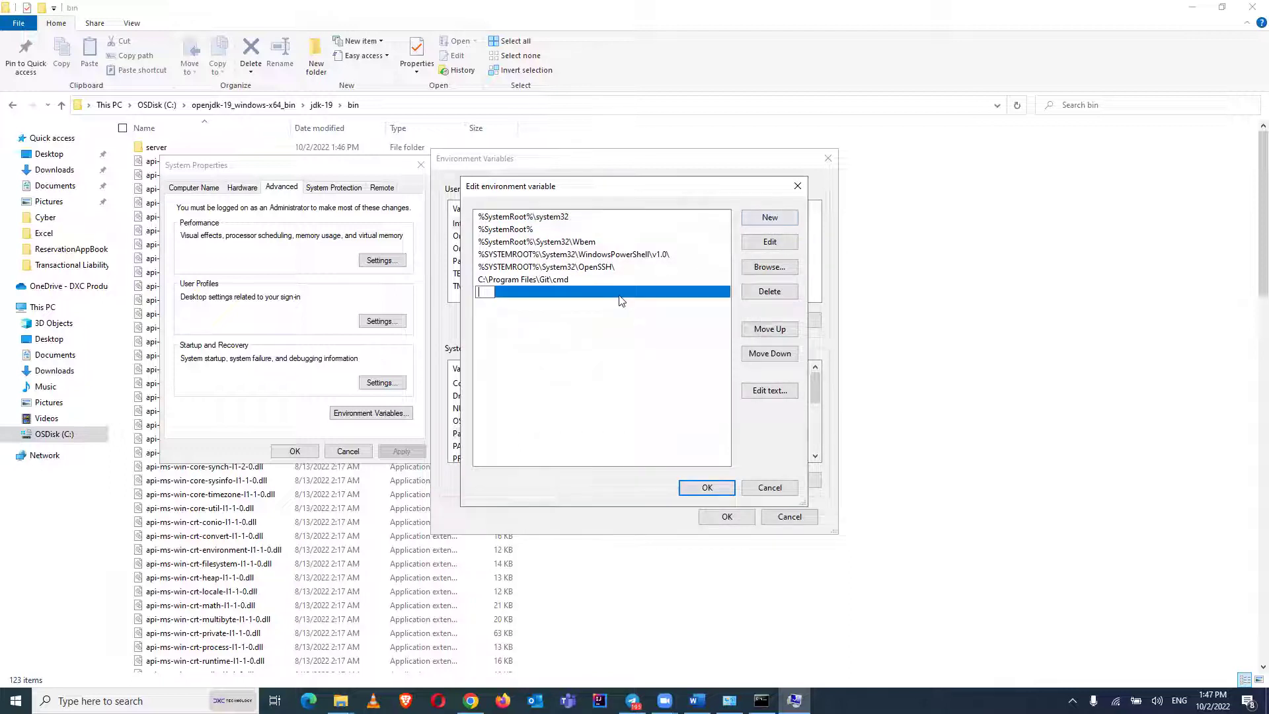
key(ctrl+v)
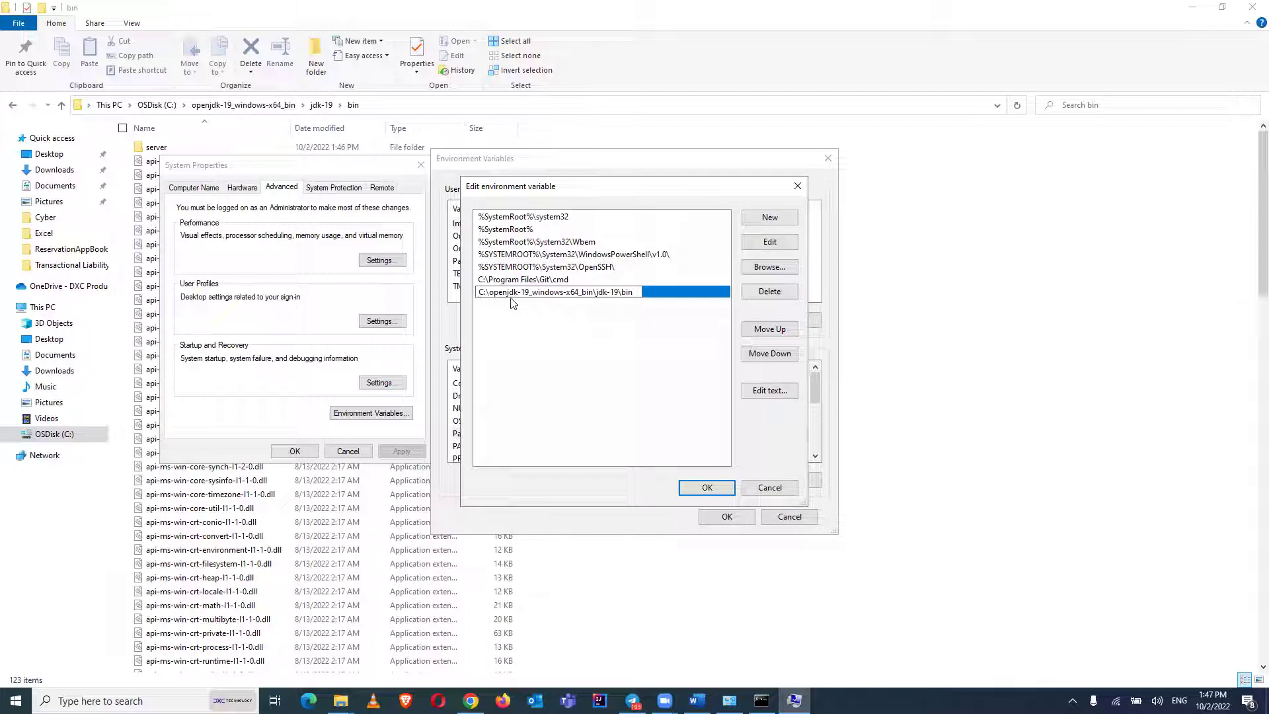
click(648, 380)
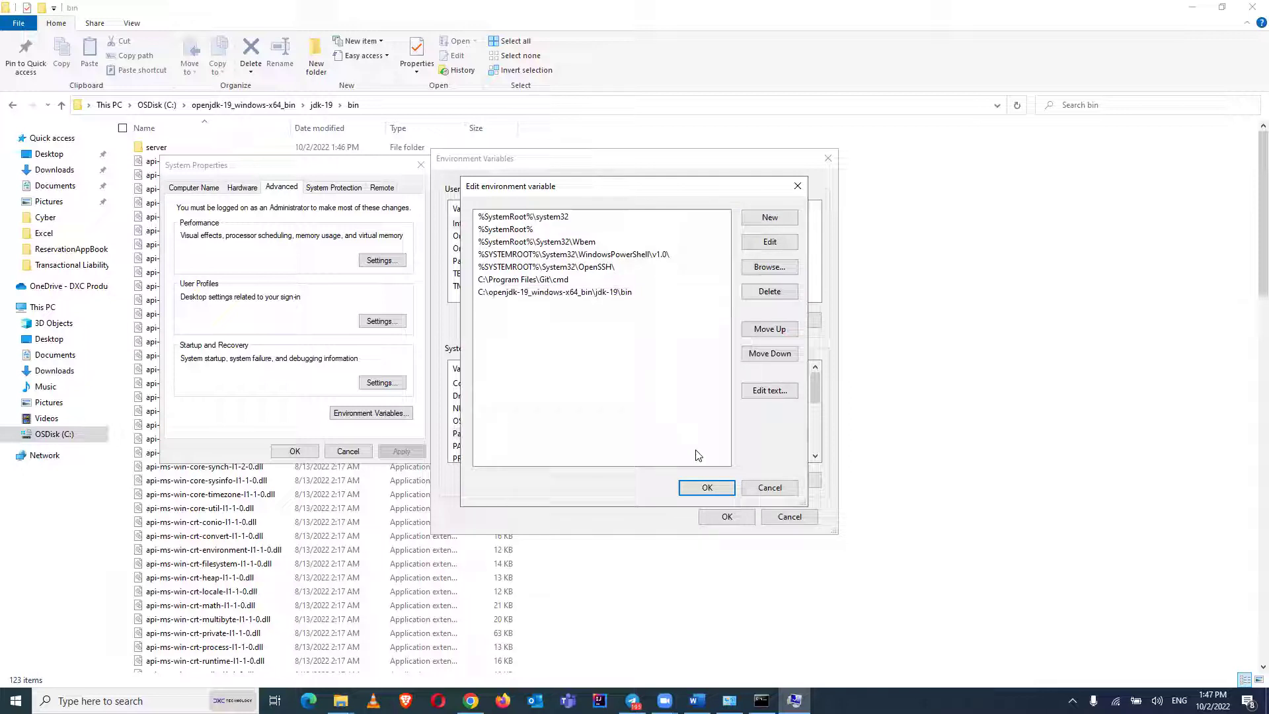
click(704, 486)
click(727, 517)
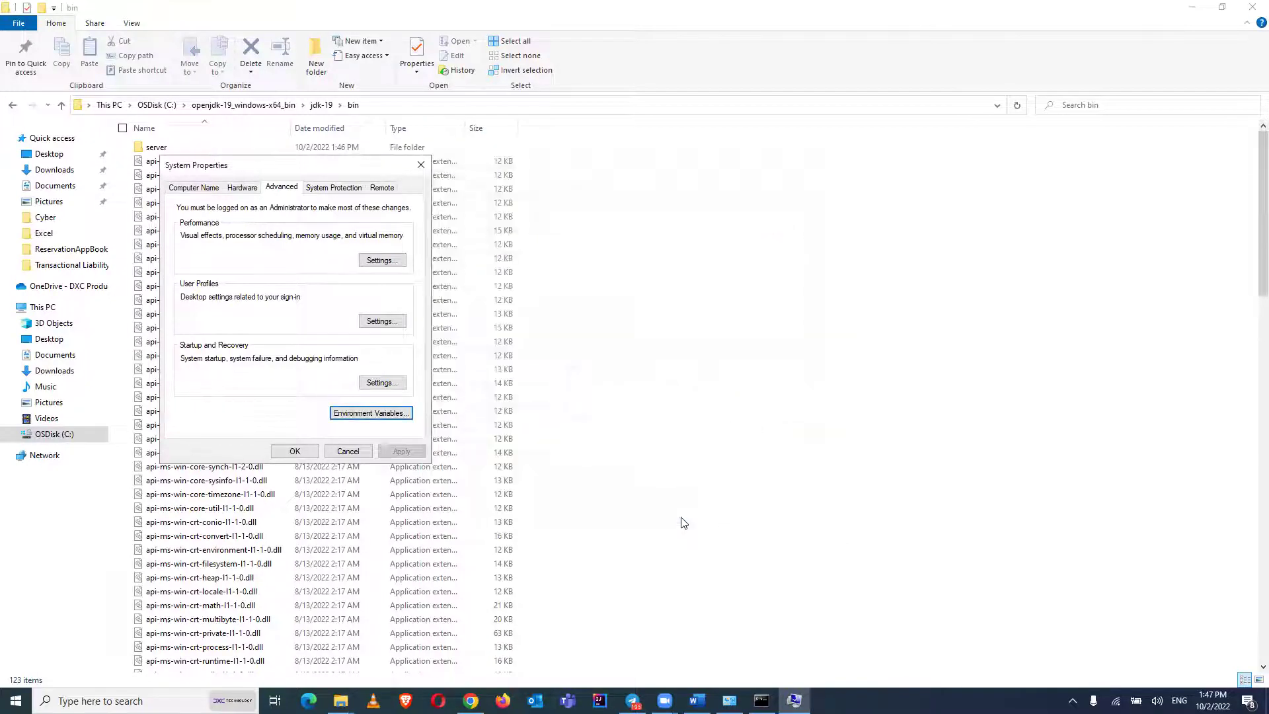
click(295, 451)
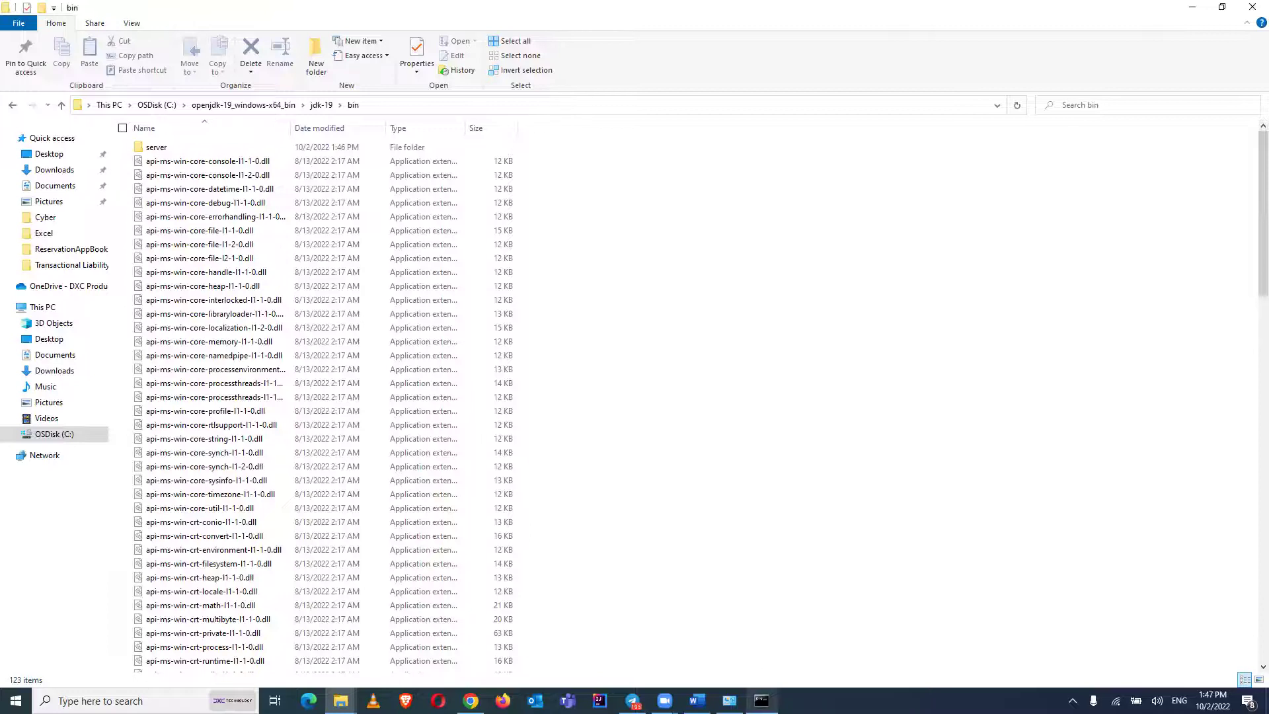
Rerun java -version in the already open Command Prompt, and close that window
click(761, 700)
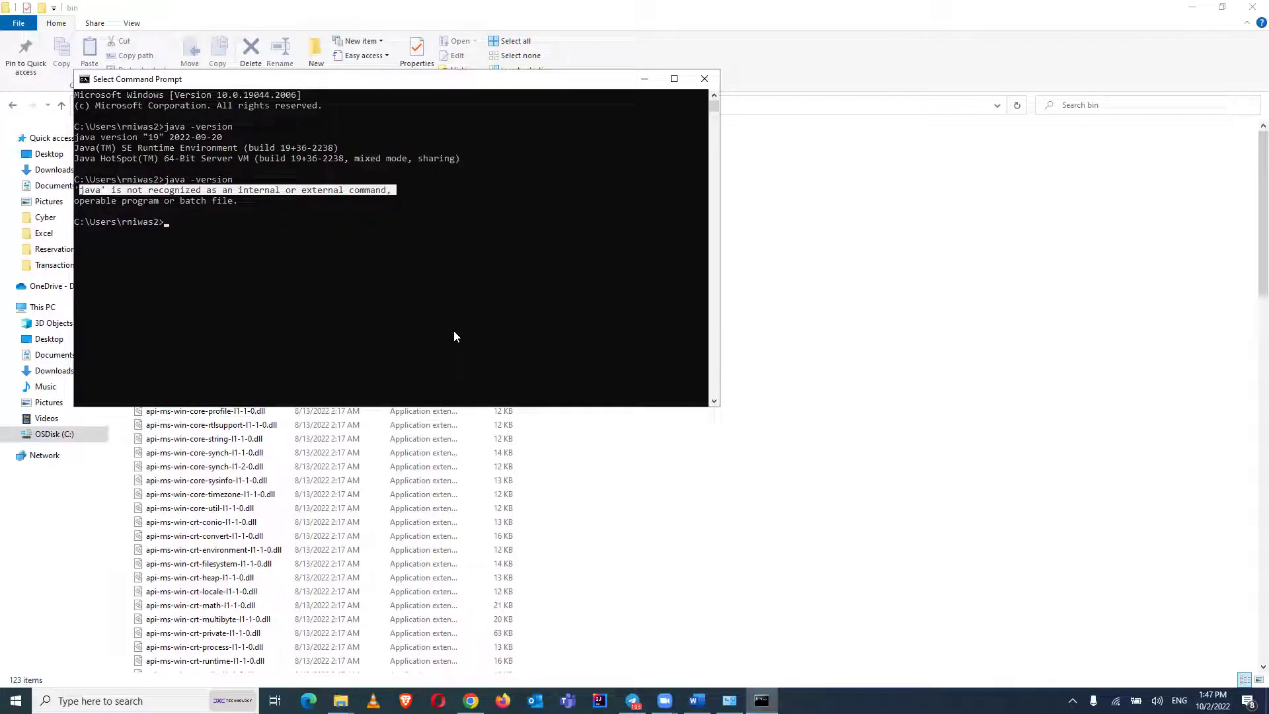
key(Up)
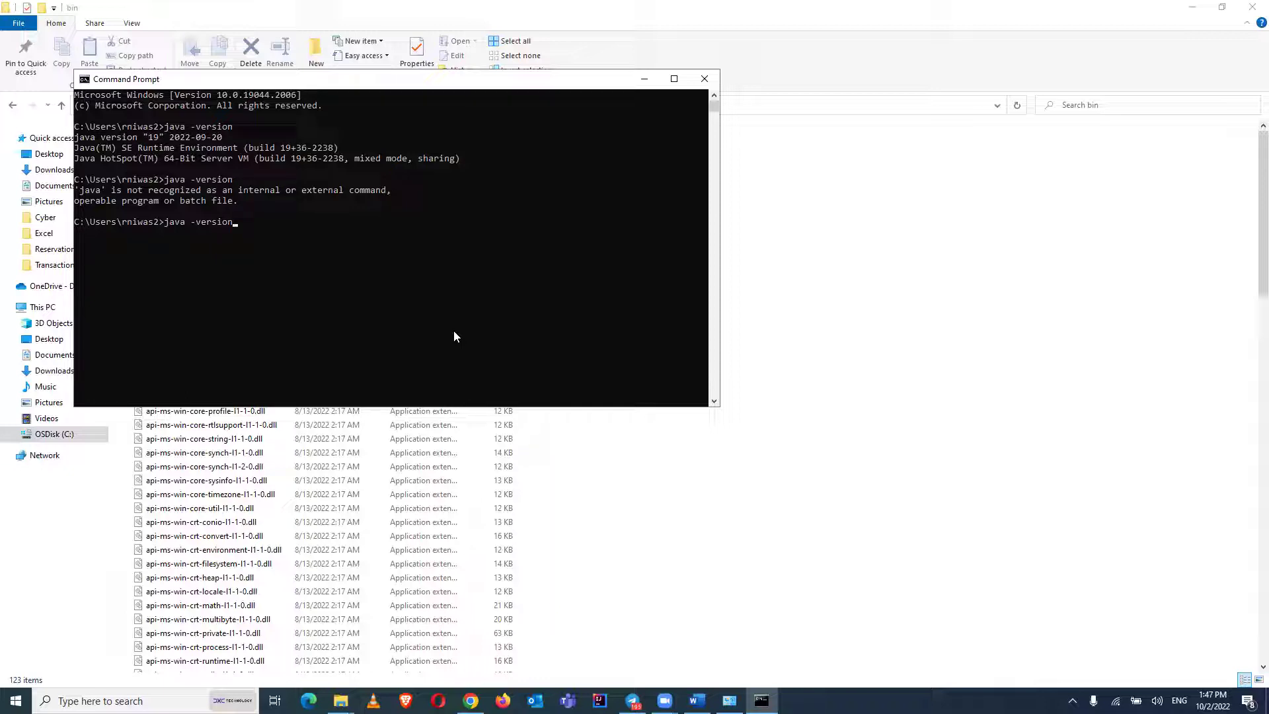
key(Return)
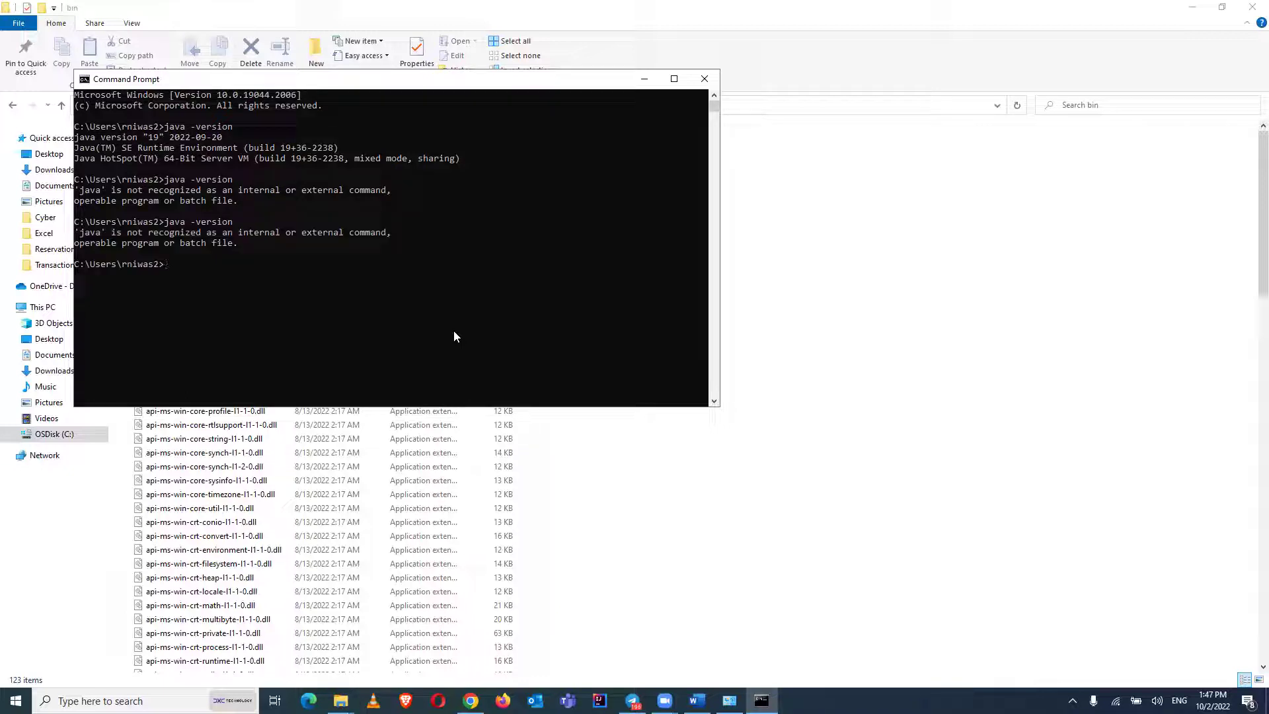
click(704, 78)
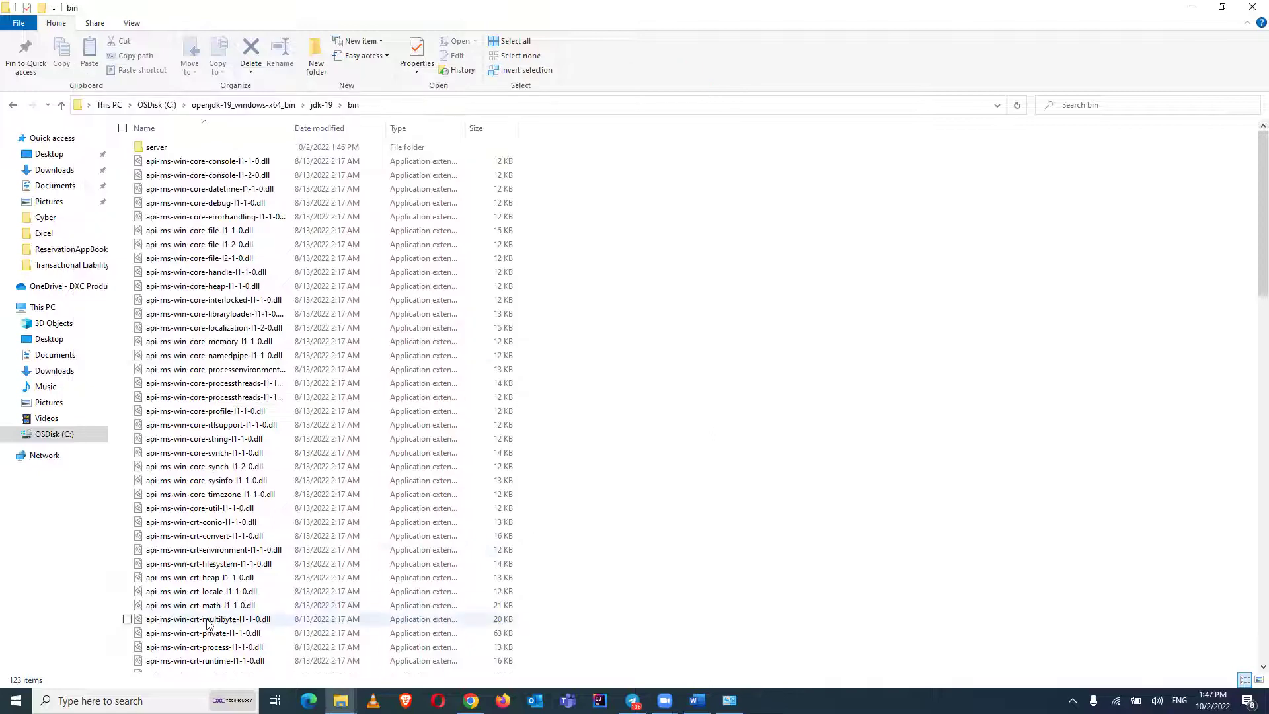
Open a new Command Prompt and run java -version to check the installed Java version
key(super)
text(cmd)
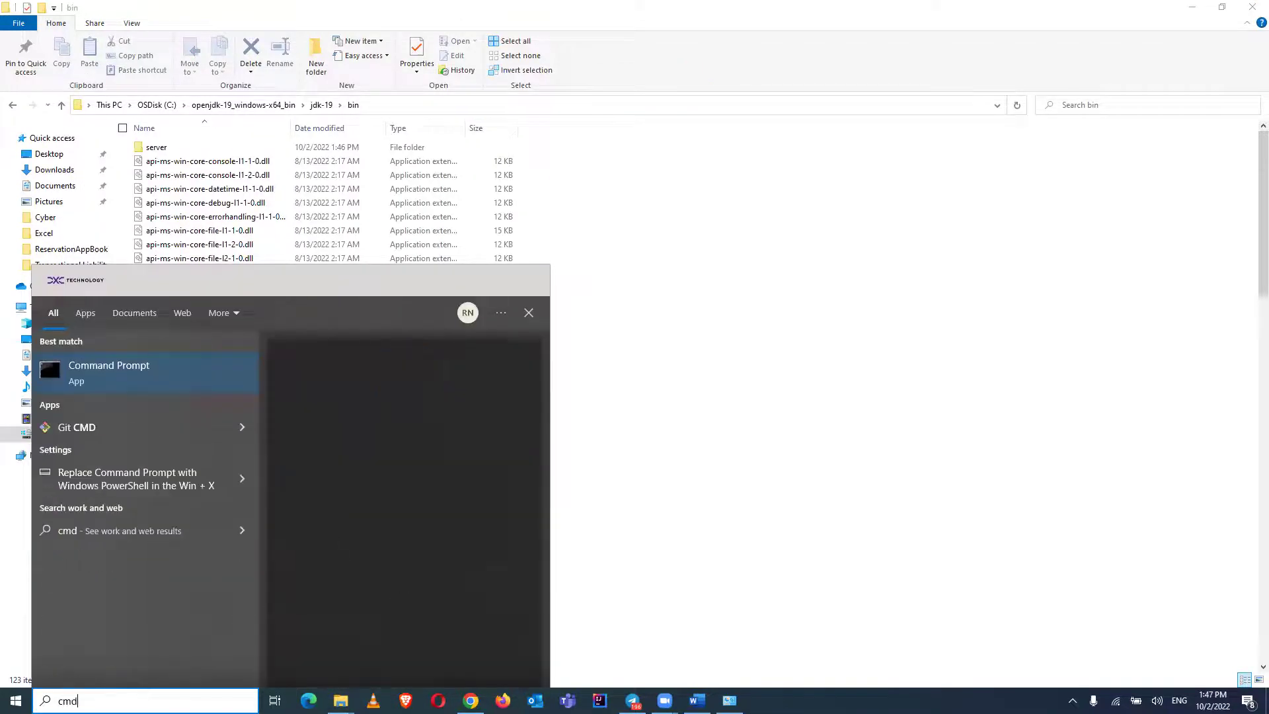
key(Return)
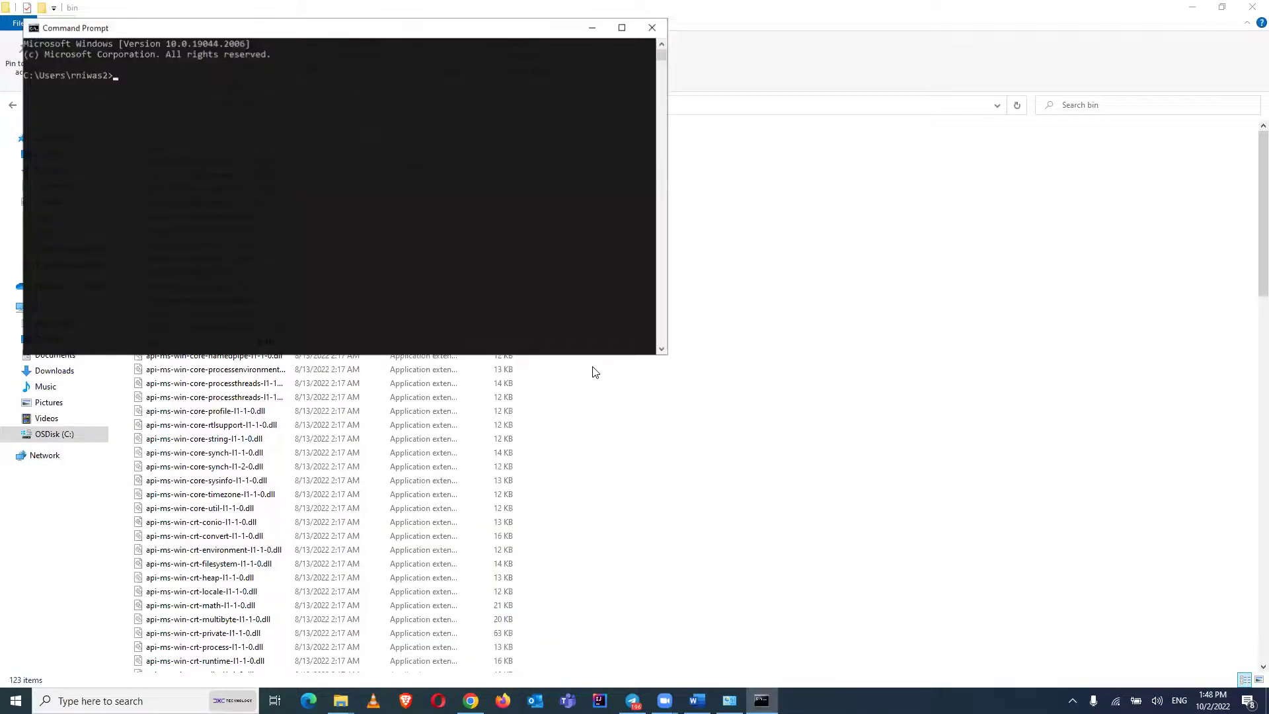
text(java -)
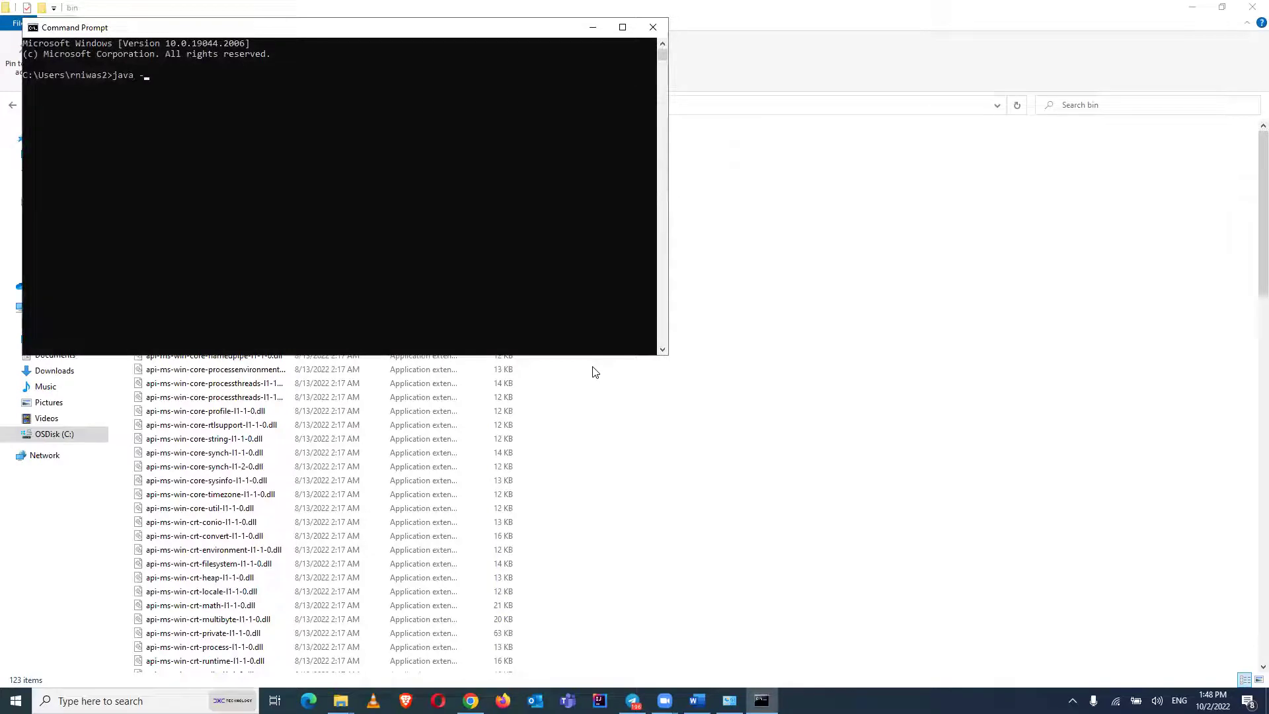
text(verision)
key(Return)
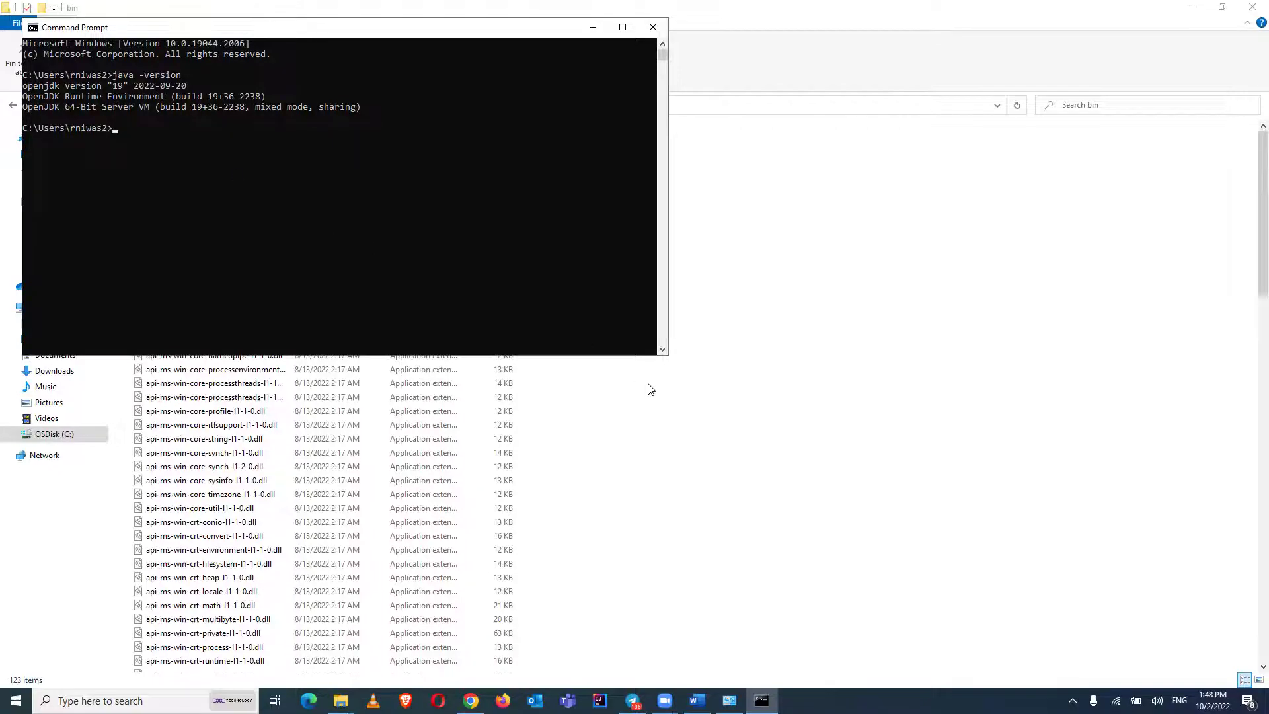
Switch back to the Word guide at the 2.JDK Package Zip Folder section
click(850, 442)
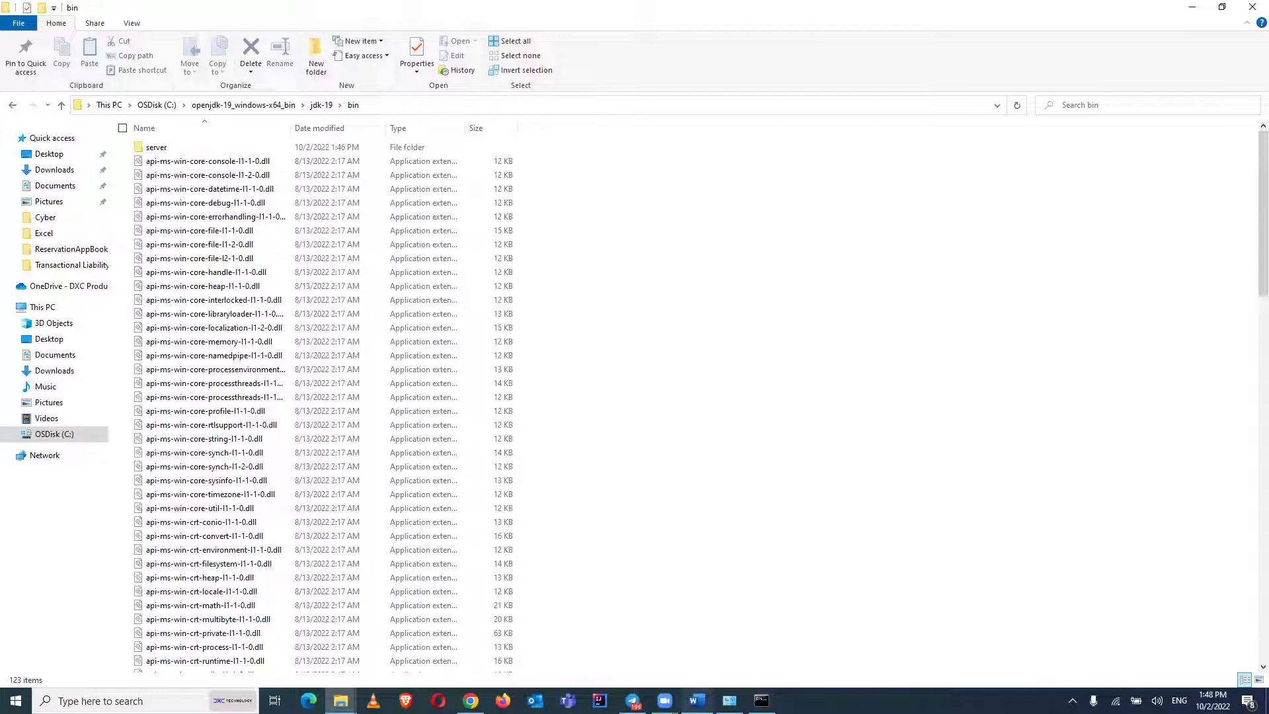
click(697, 699)
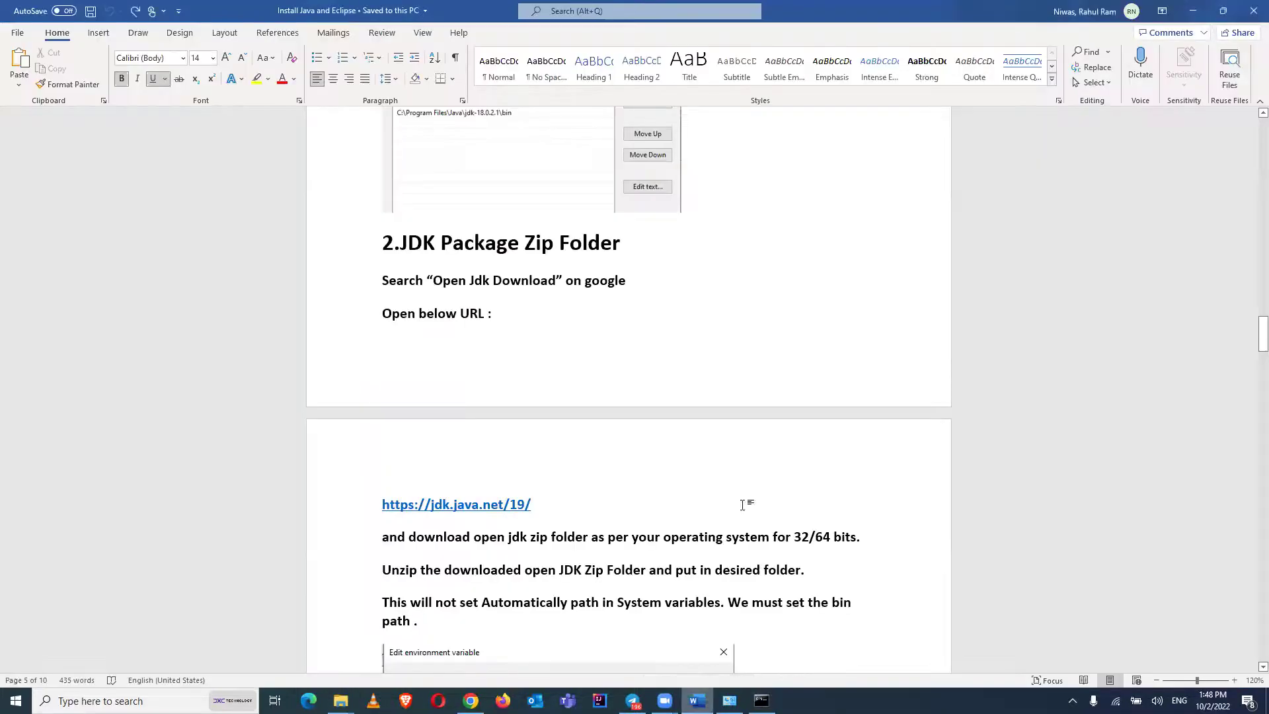
key(Up)
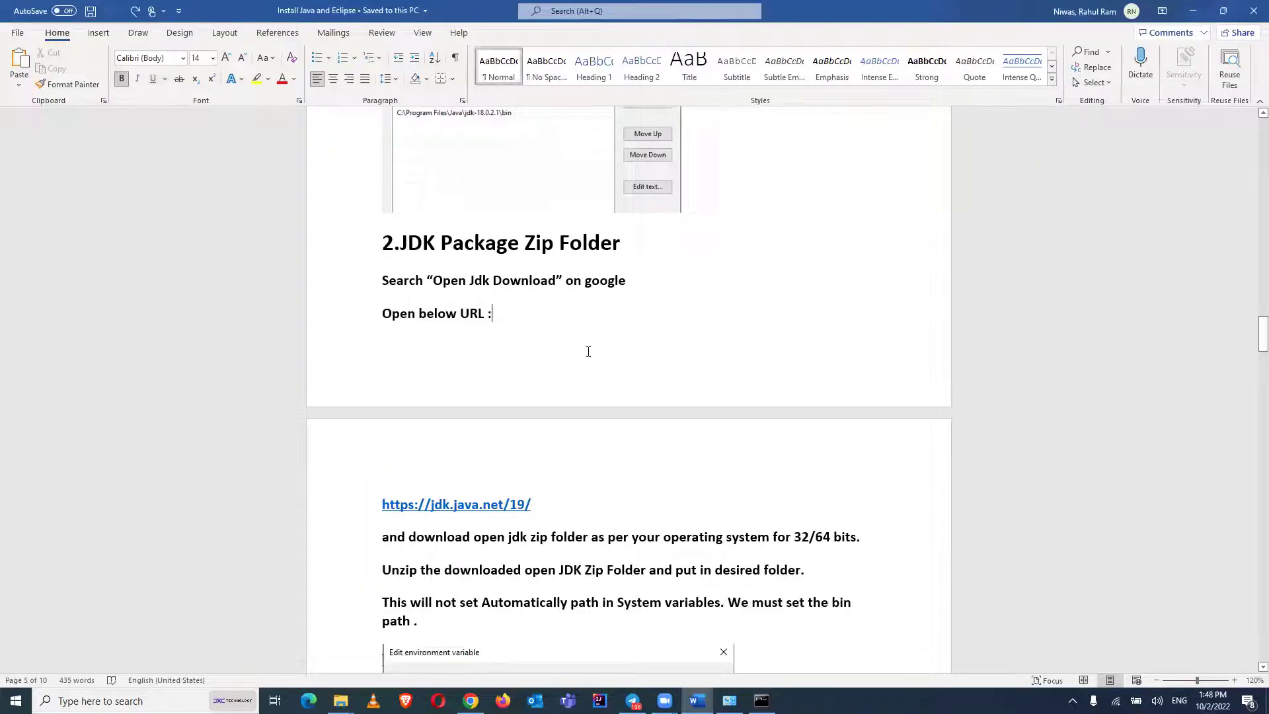
Read the guide's instructions on downloading and unzipping OpenJDK and setting its bin path in System variables
key(Down)
key(Down)
key(Down)
key(Down)
key(Down)
key(Down)
key(Down)
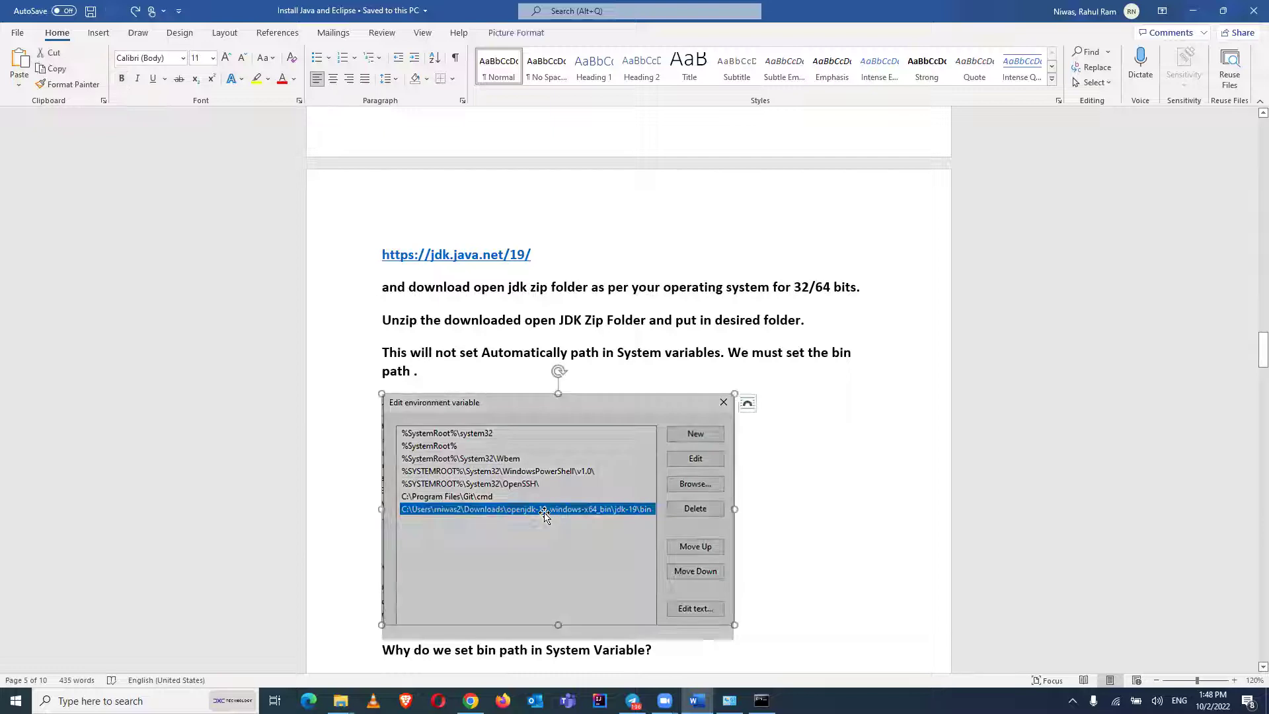
scroll(544, 515, down, 2)
scroll(543, 513, down, 8)
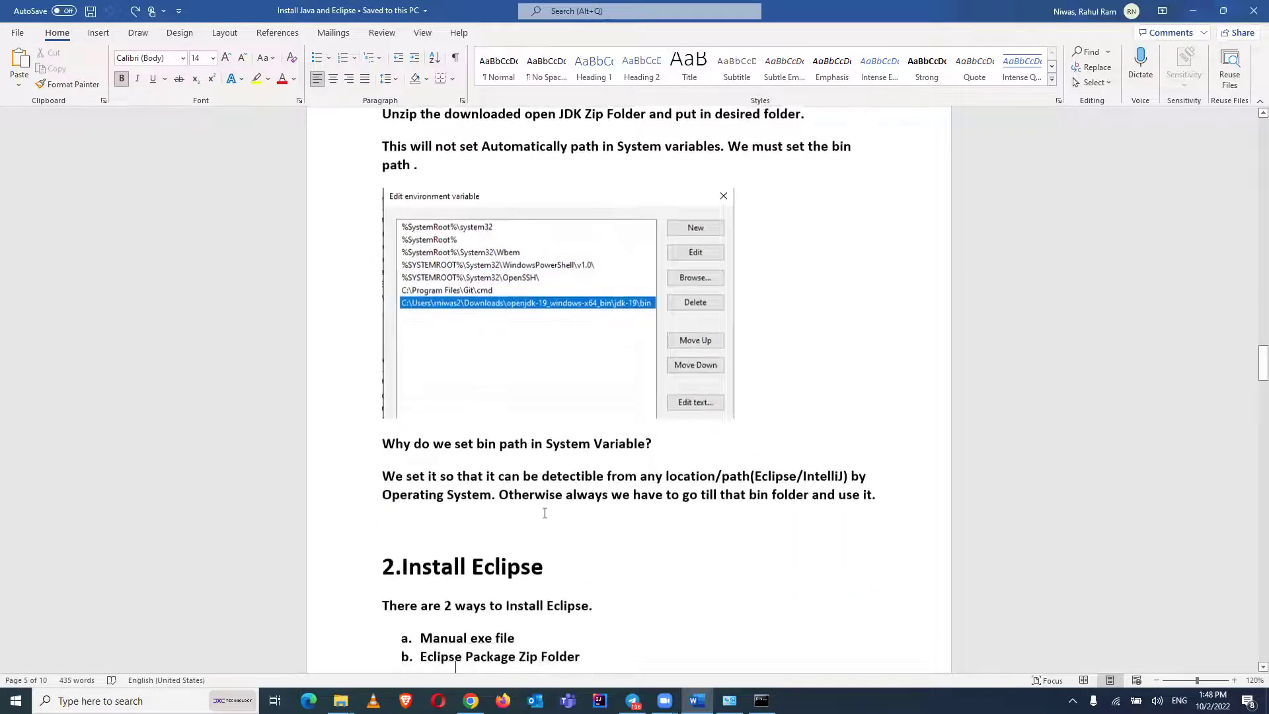
Go back to the guide's "Why do we set bin path in System Variable?" paragraph and read it
click(544, 515)
key(Up)
key(Up)
key(Up)
key(Up)
key(Up)
key(Up)
key(Up)
key(Up)
key(Up)
key(Up)
key(Up)
key(Up)
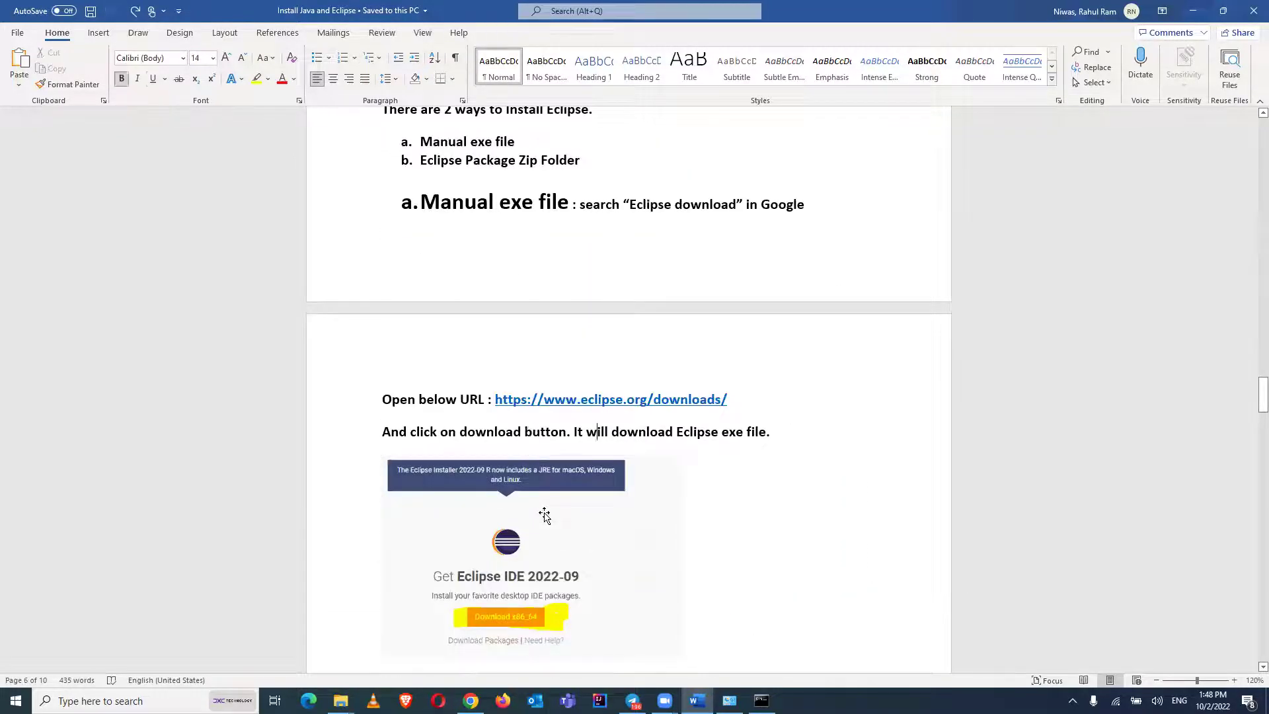
key(Up)
key(Up)
key(Up)
key(Up)
key(Up)
key(Up)
key(Up)
key(Up)
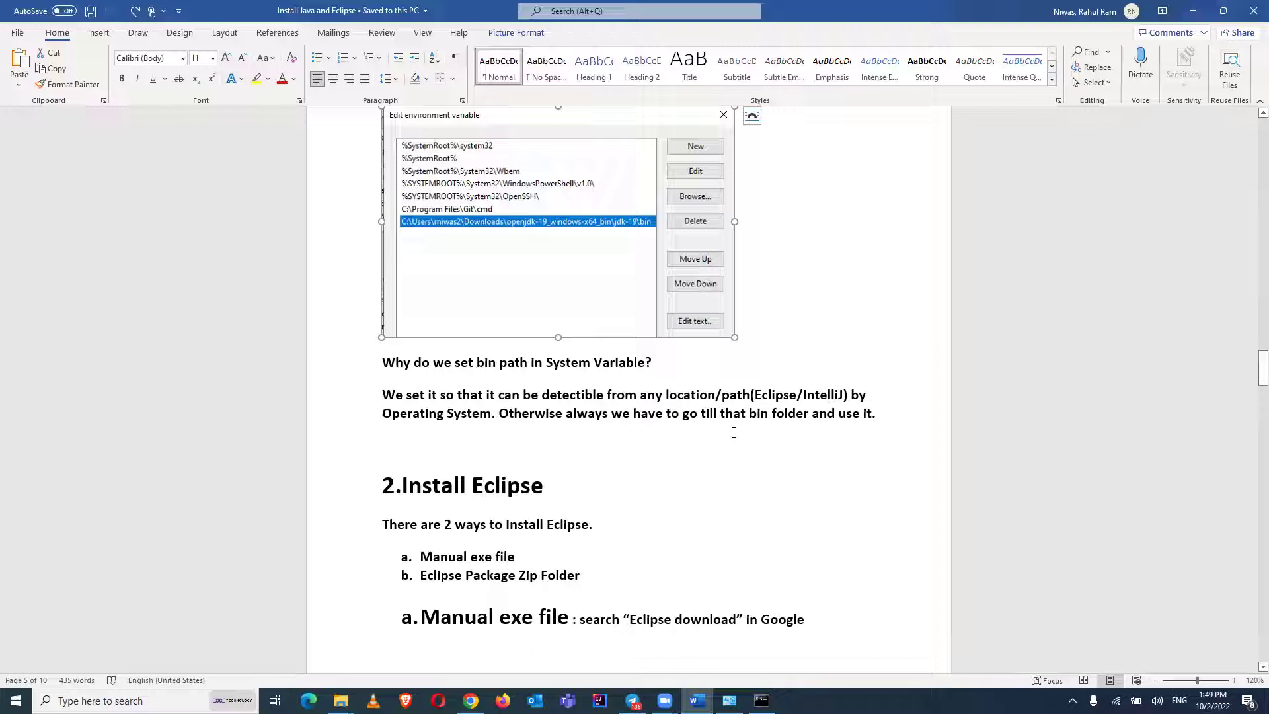
click(694, 456)
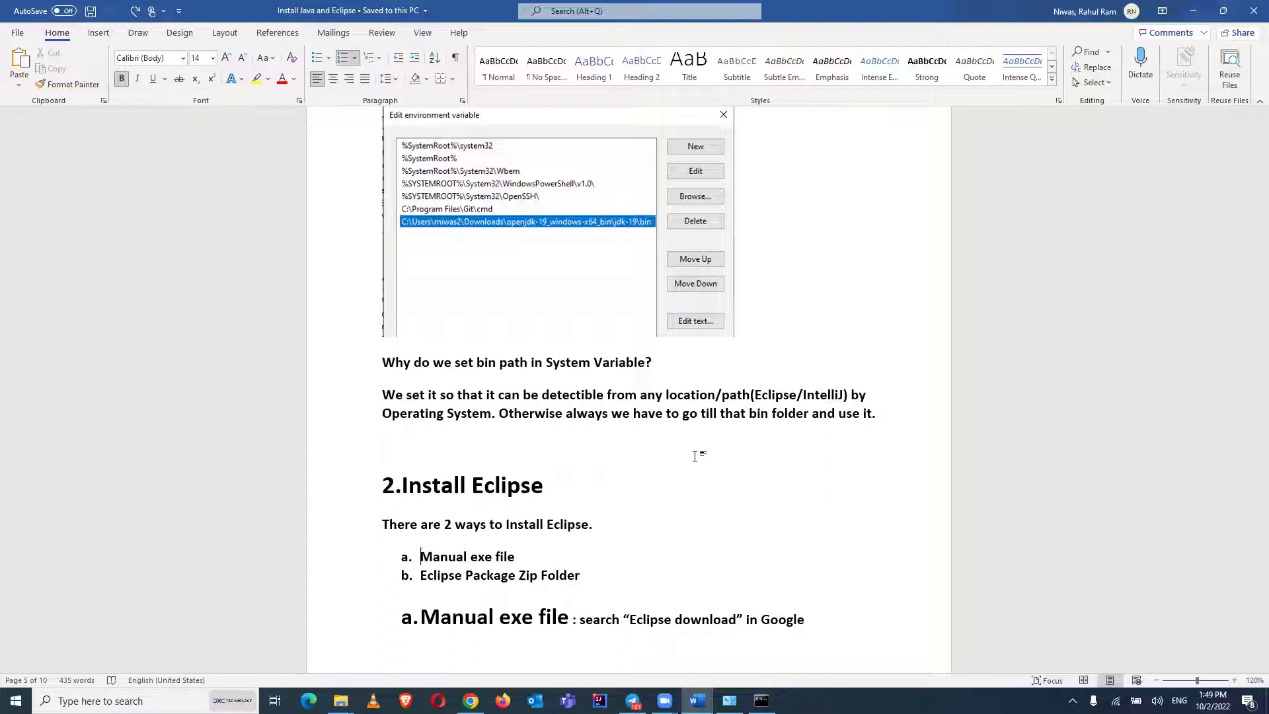
Review the 2.Install Eclipse section of the guide, covering the Manual exe file and Eclipse Package Zip Folder options
scroll(695, 456, down, 5)
scroll(694, 456, down, 6)
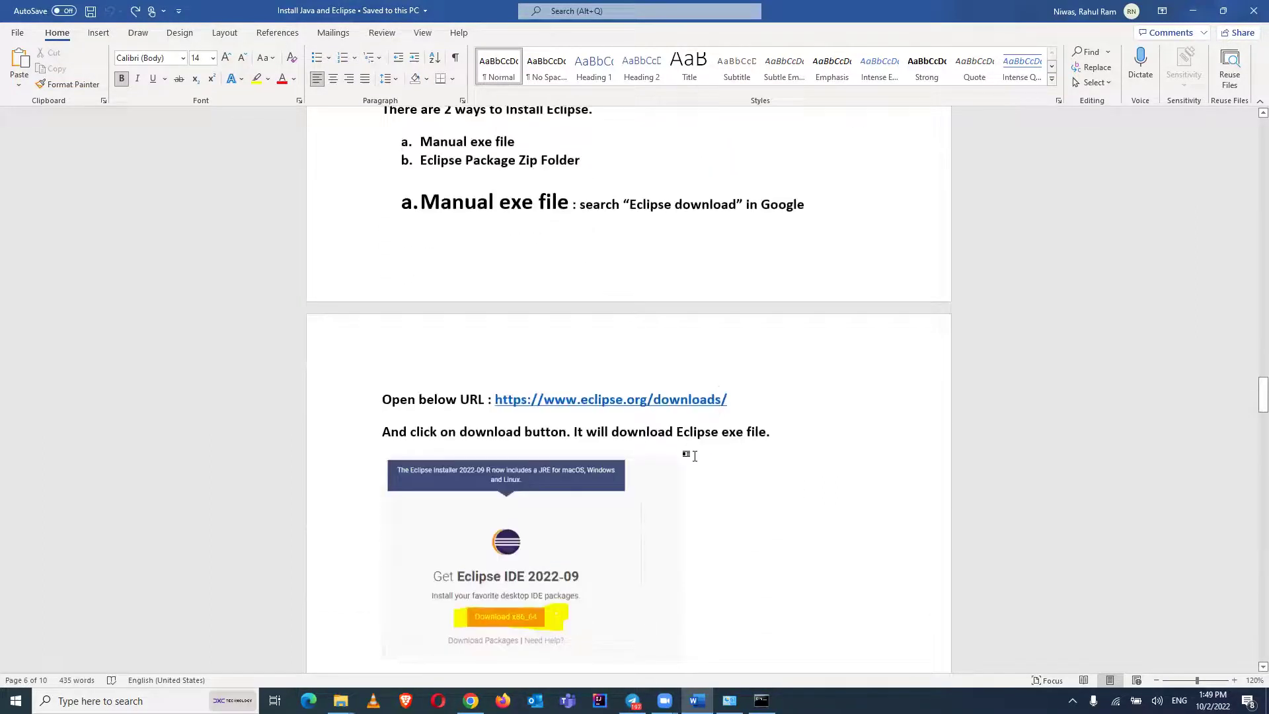
key(Up)
key(Up)
key(Up)
key(Up)
key(Up)
key(Up)
key(Up)
key(Up)
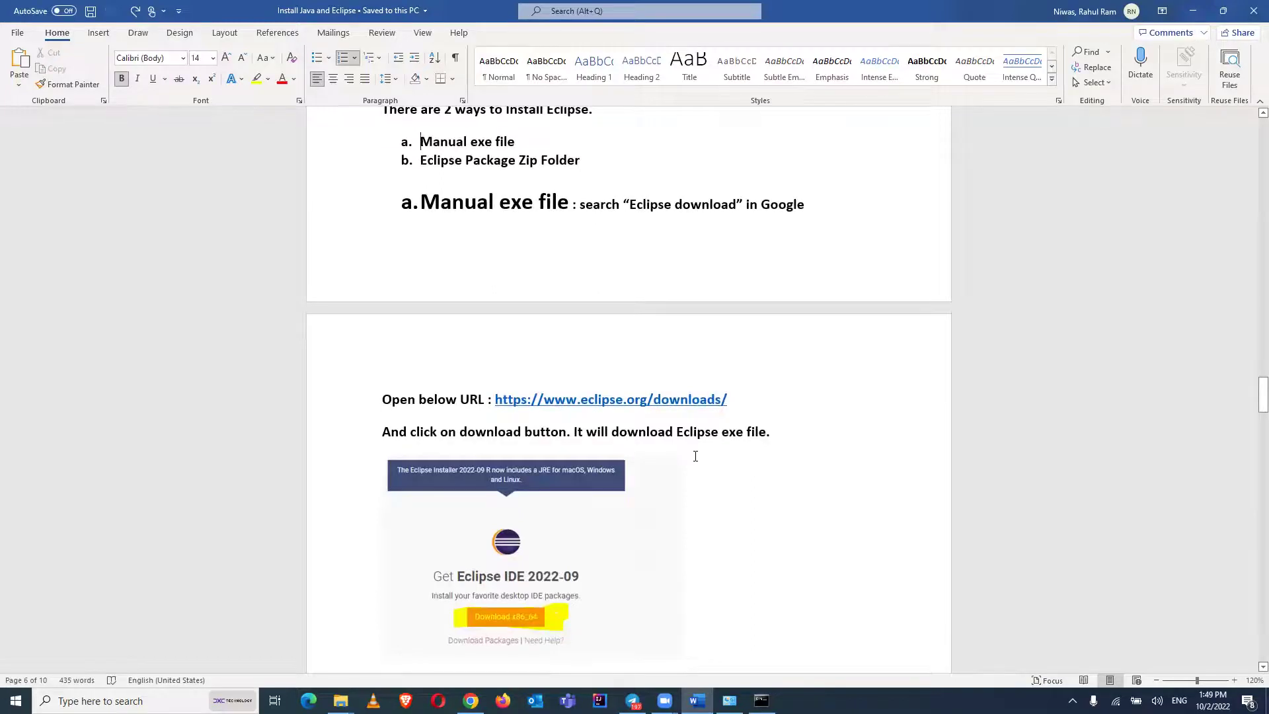
key(Up)
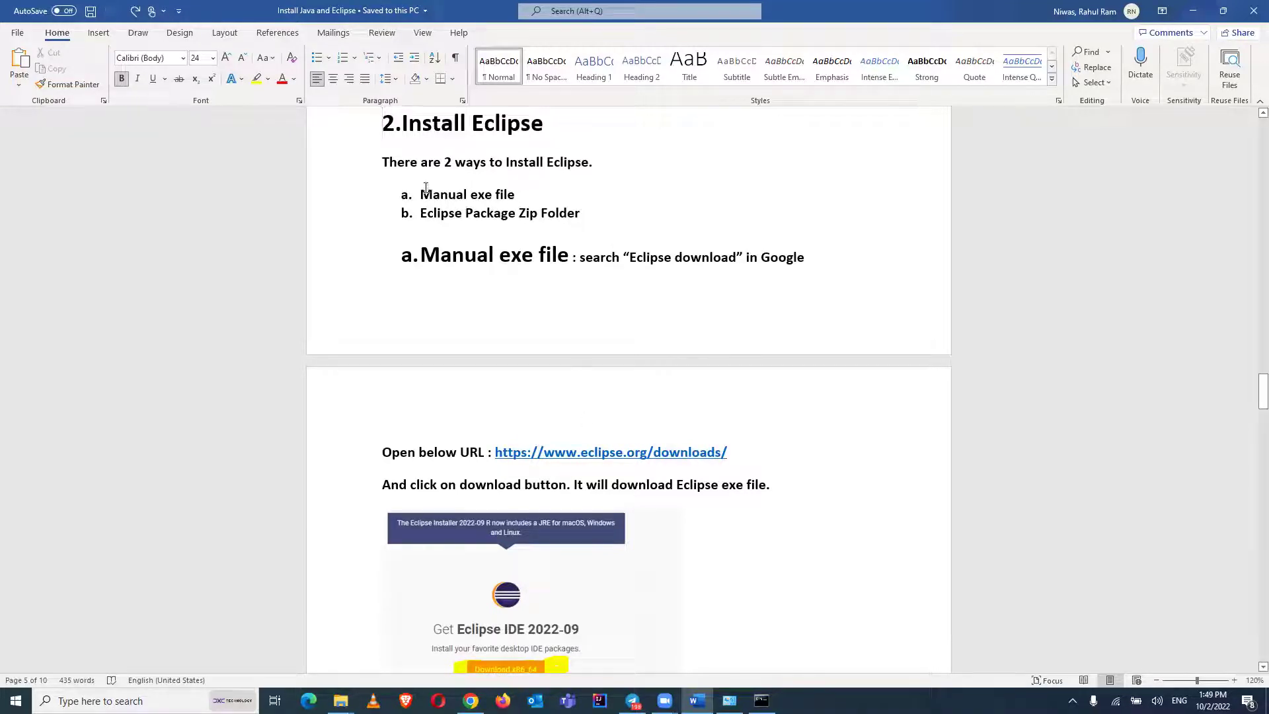
drag(423, 191, 524, 195)
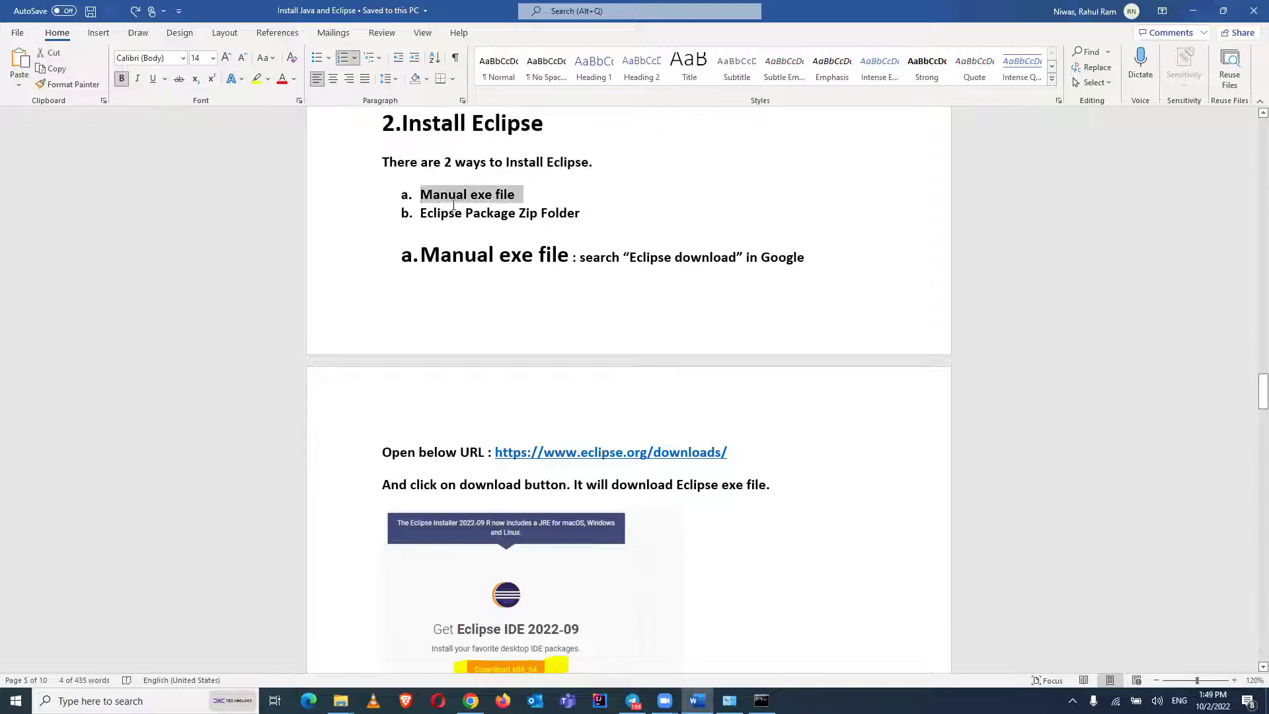
drag(424, 213, 576, 226)
click(621, 235)
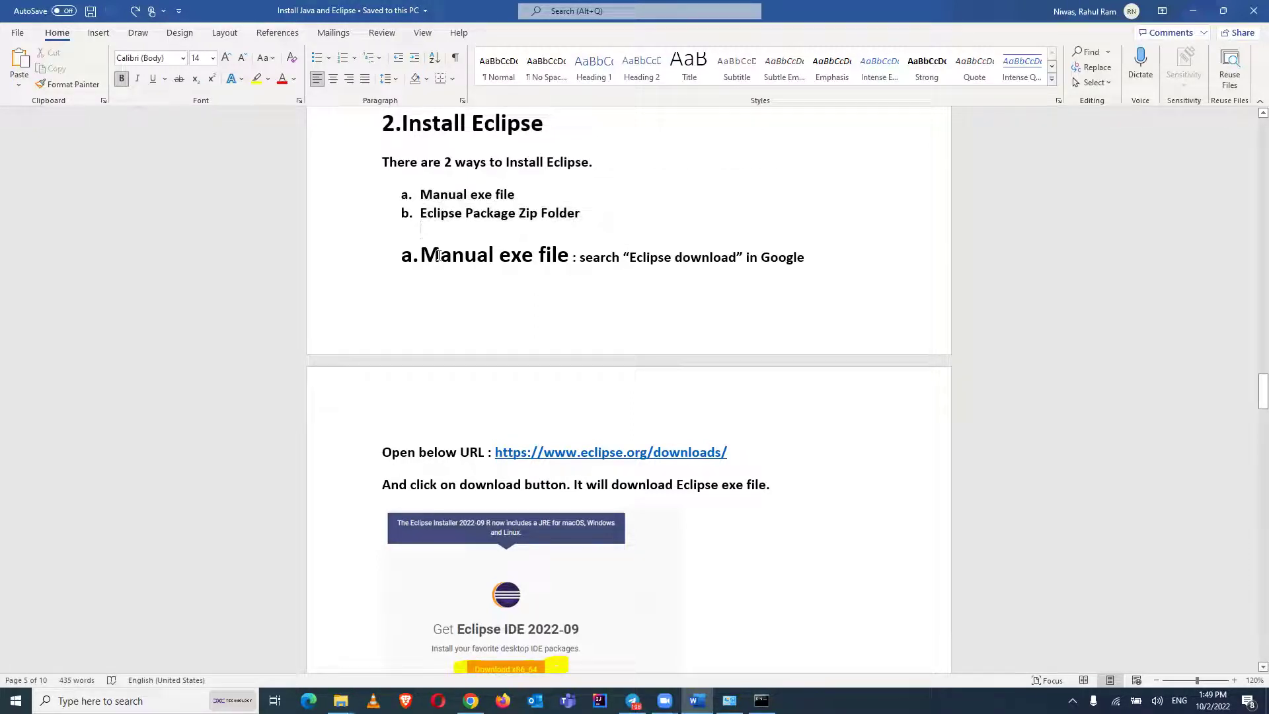
Take the search phrase from the guide's Manual exe file heading and search Google in Chrome for "Eclipse download"
drag(423, 256, 720, 262)
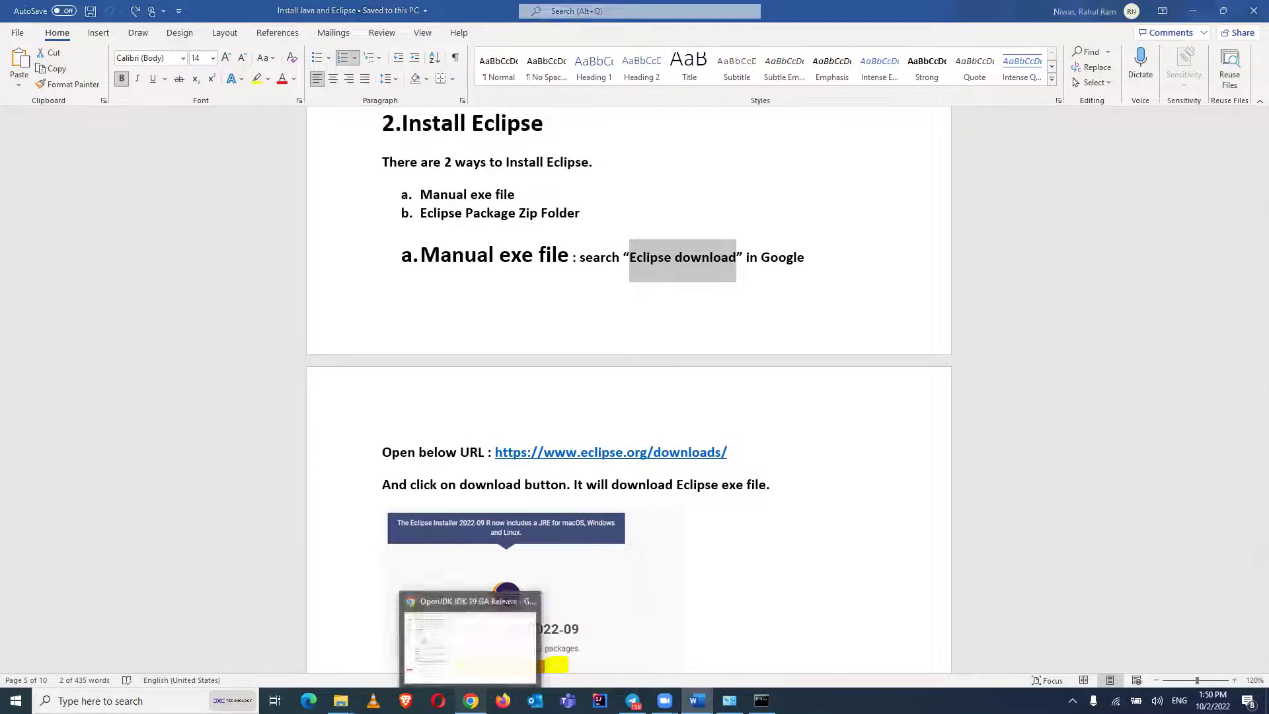
click(470, 700)
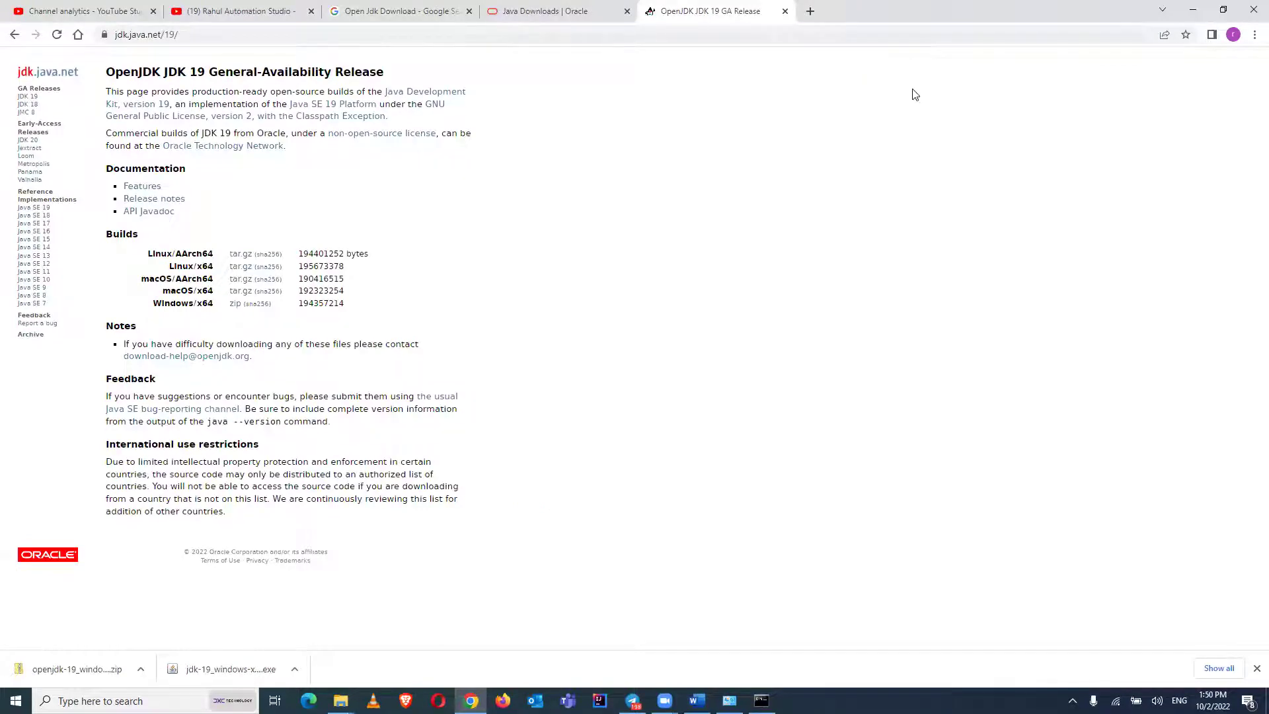
click(400, 11)
drag(249, 79, 122, 80)
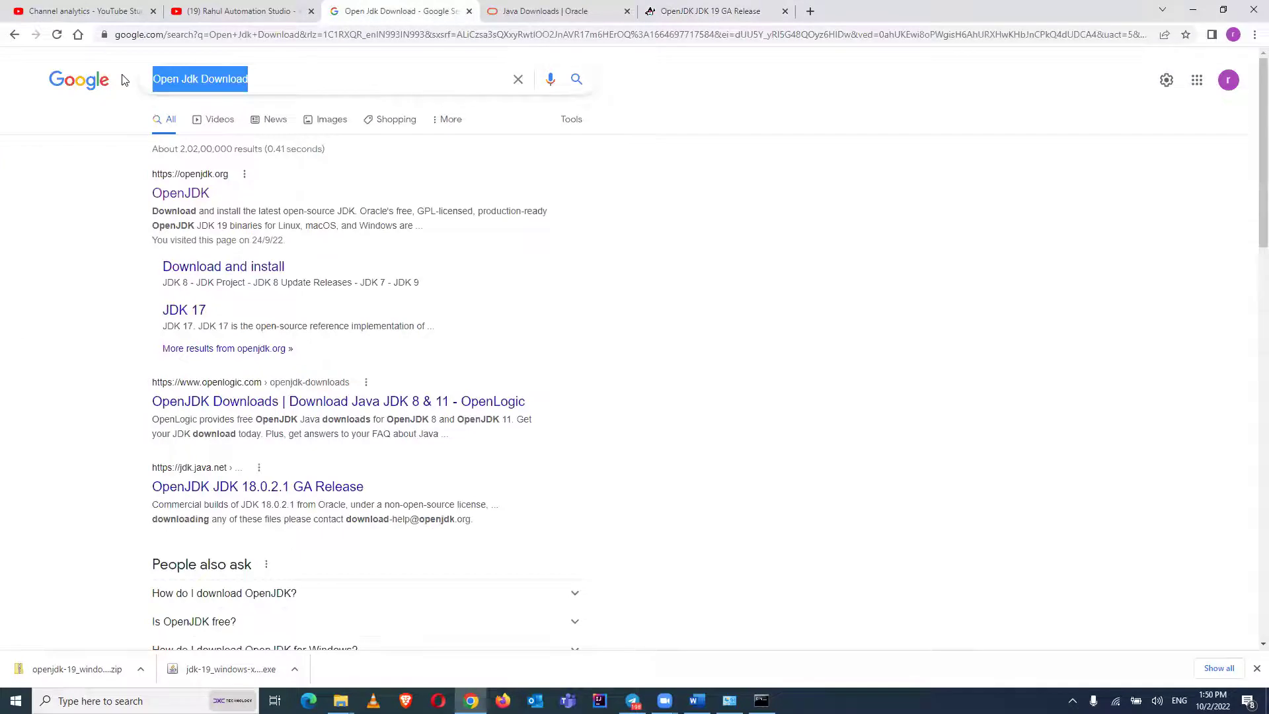
text(Eclipse download)
key(Return)
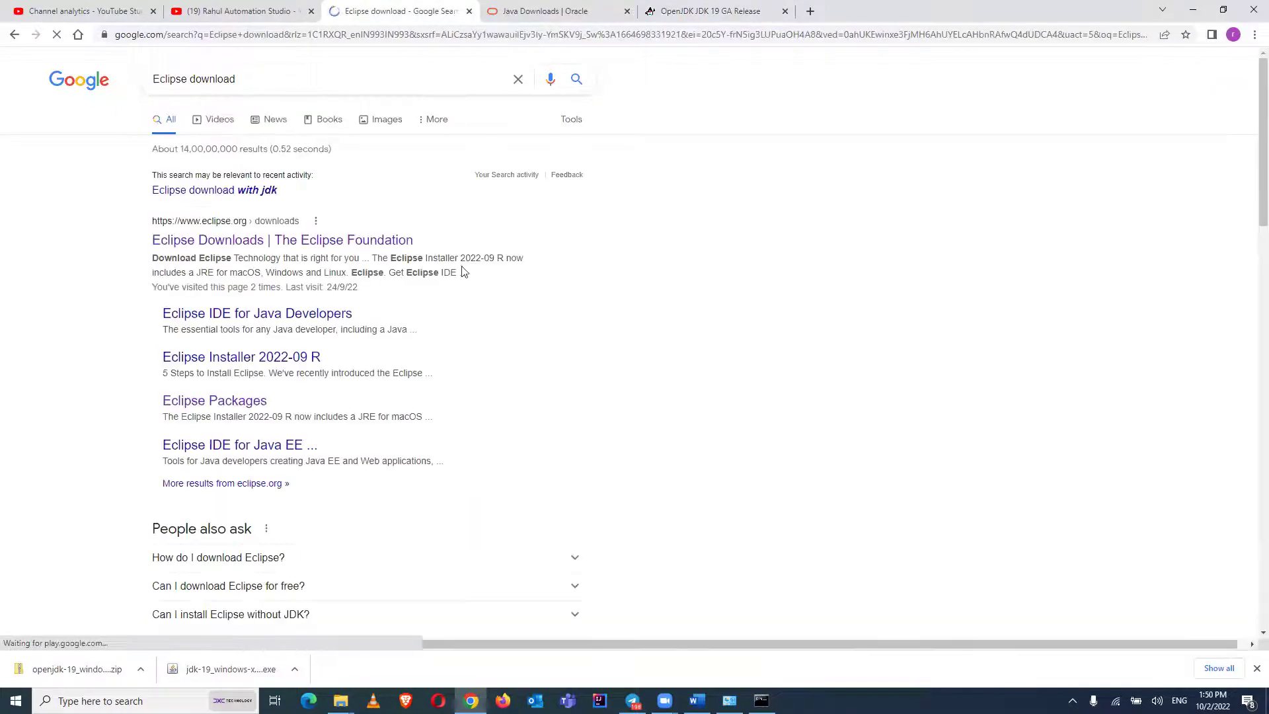
Open the Eclipse Downloads result in a new tab and choose the x86_64 download of Eclipse IDE 2022-09
right_click(271, 244)
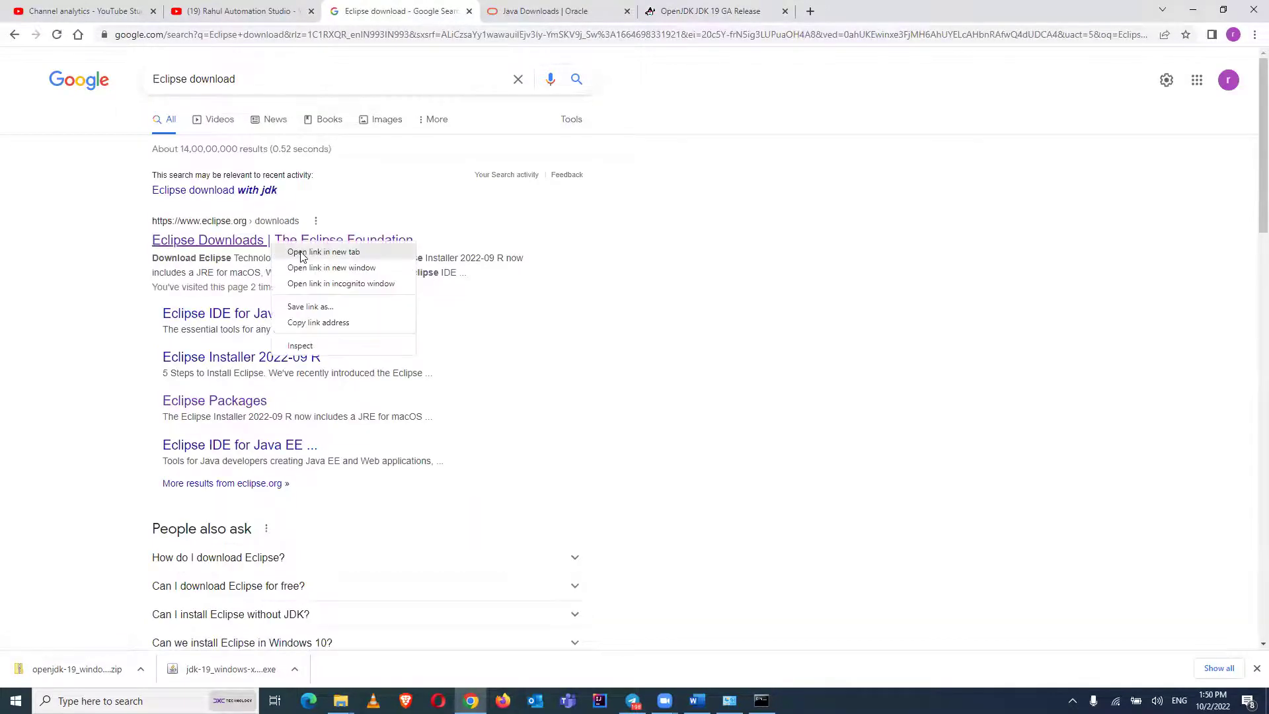
click(290, 252)
click(863, 19)
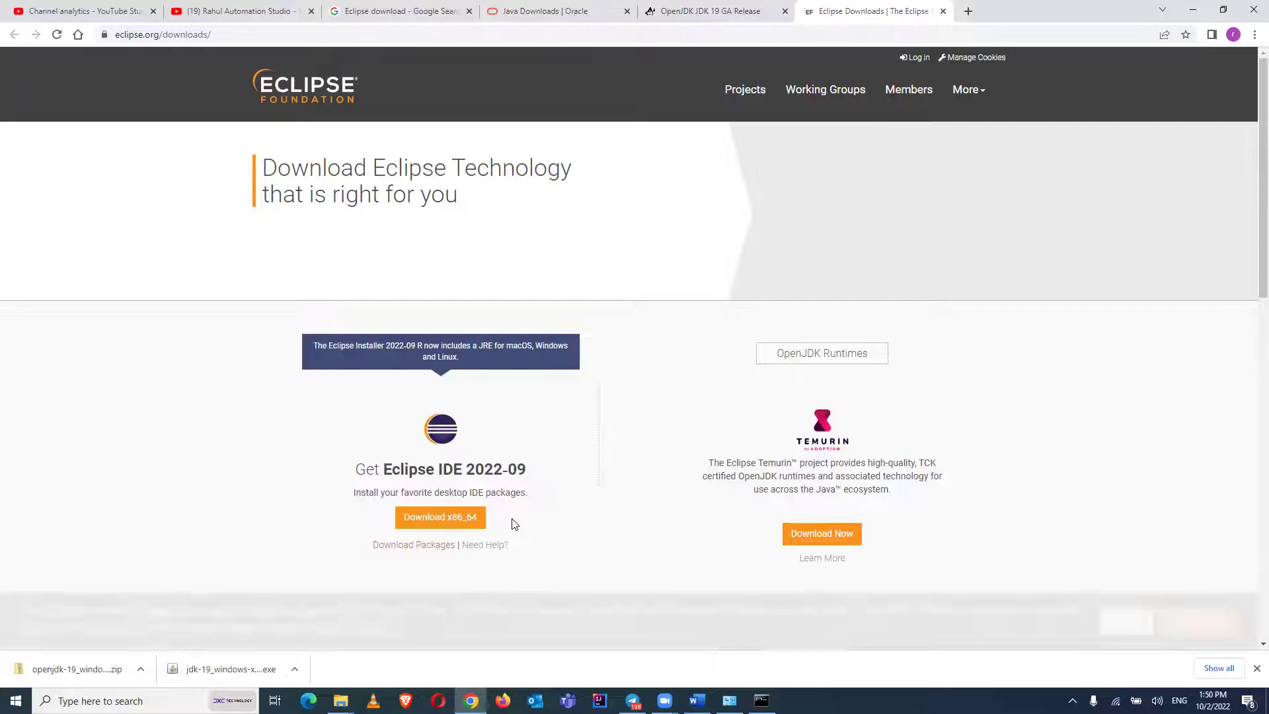
click(437, 520)
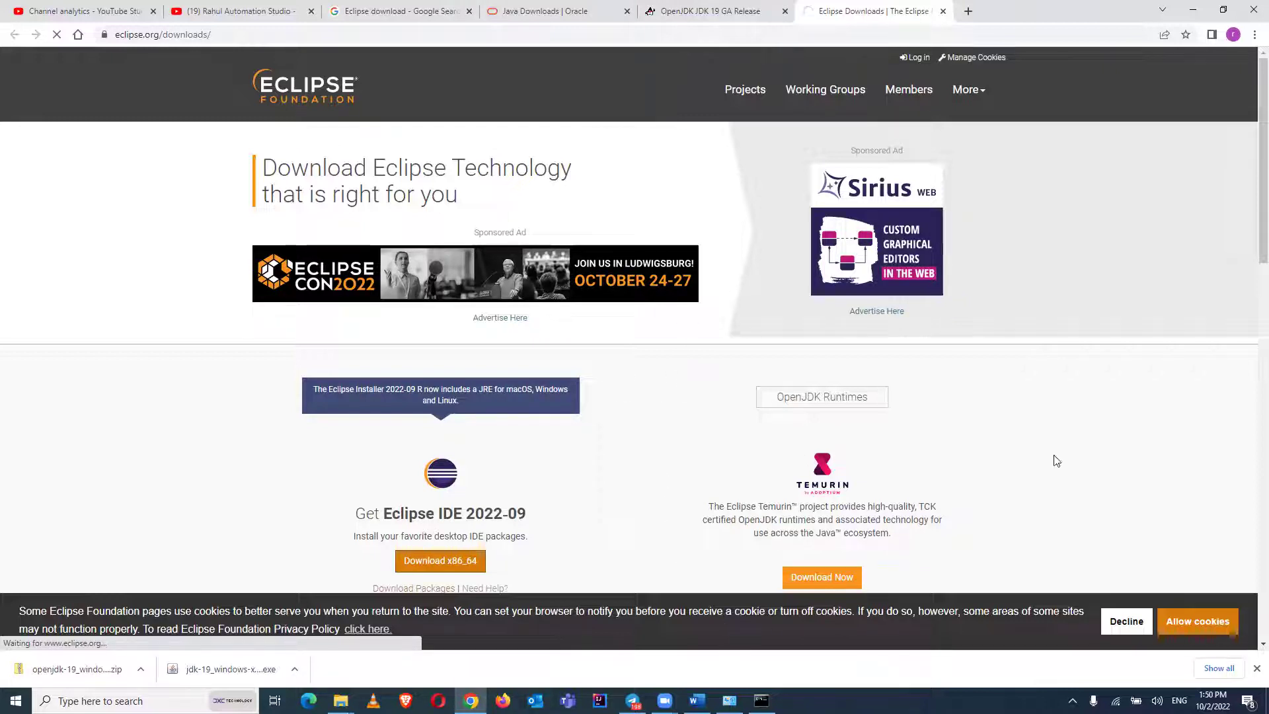
drag(1250, 207, 1250, 261)
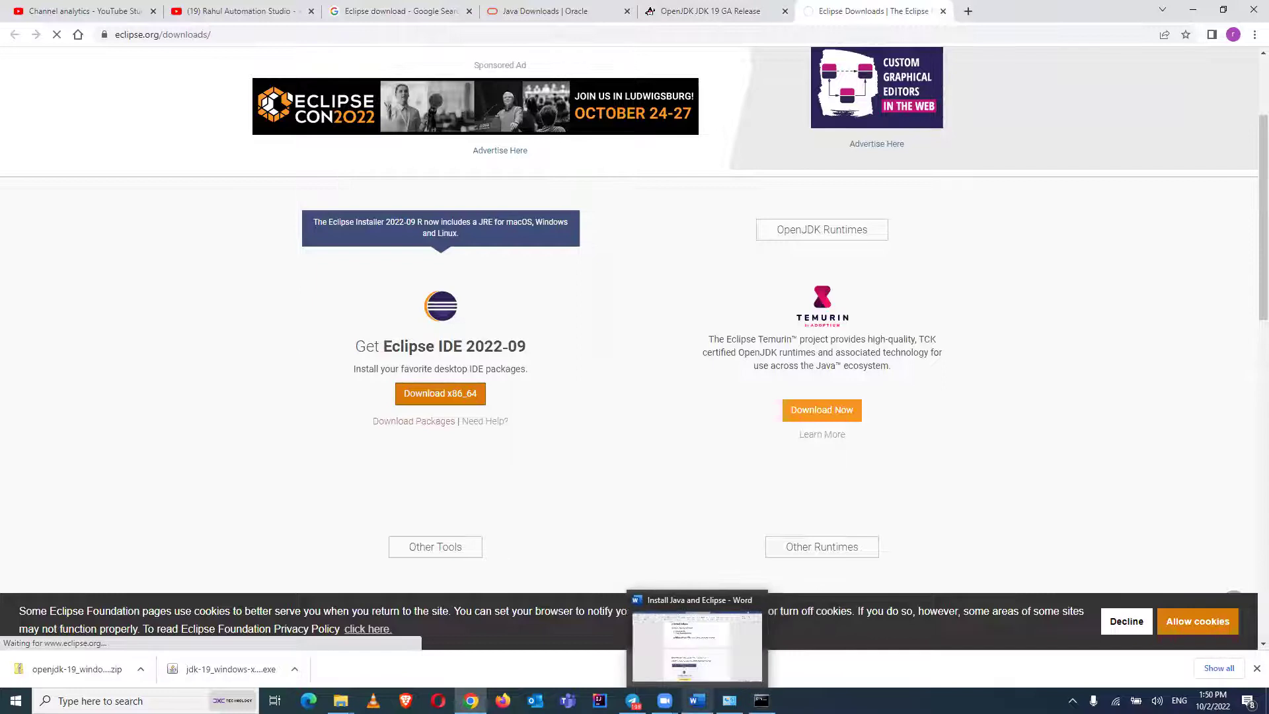
Switch to the Word guide and read the instructions on downloading the Eclipse exe file and opening it
click(696, 700)
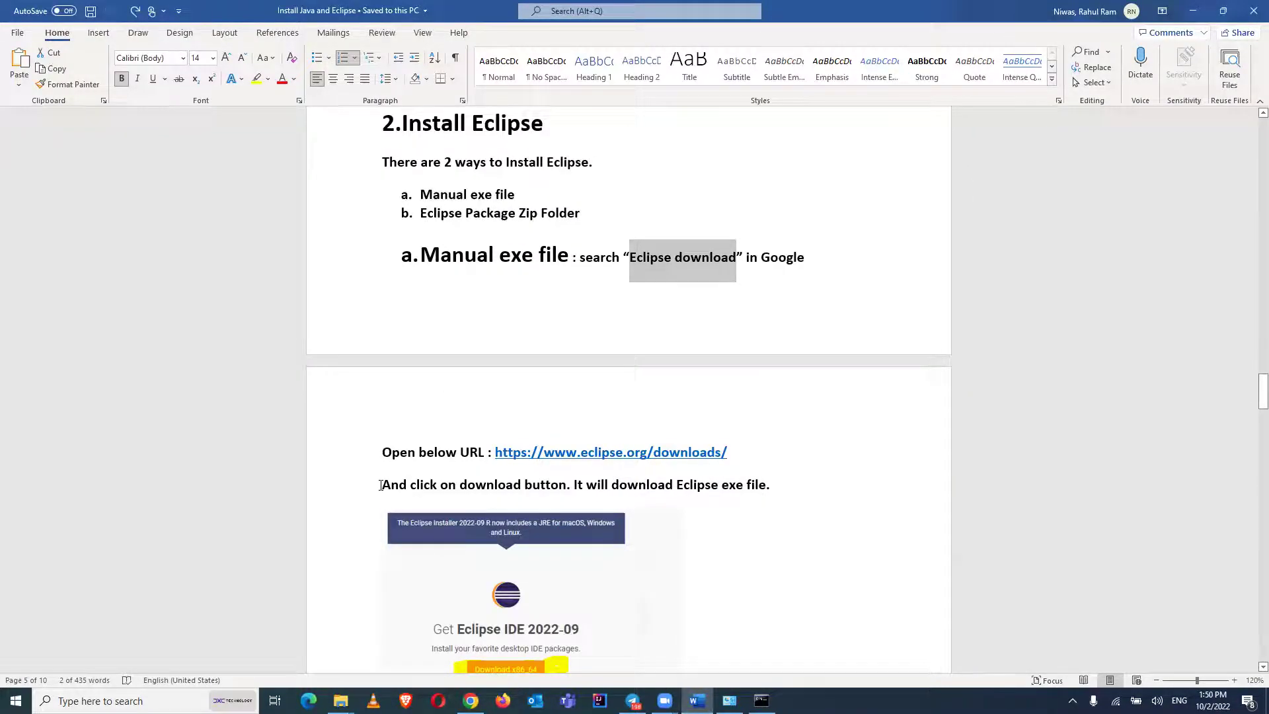
drag(380, 486, 525, 486)
right_click(756, 539)
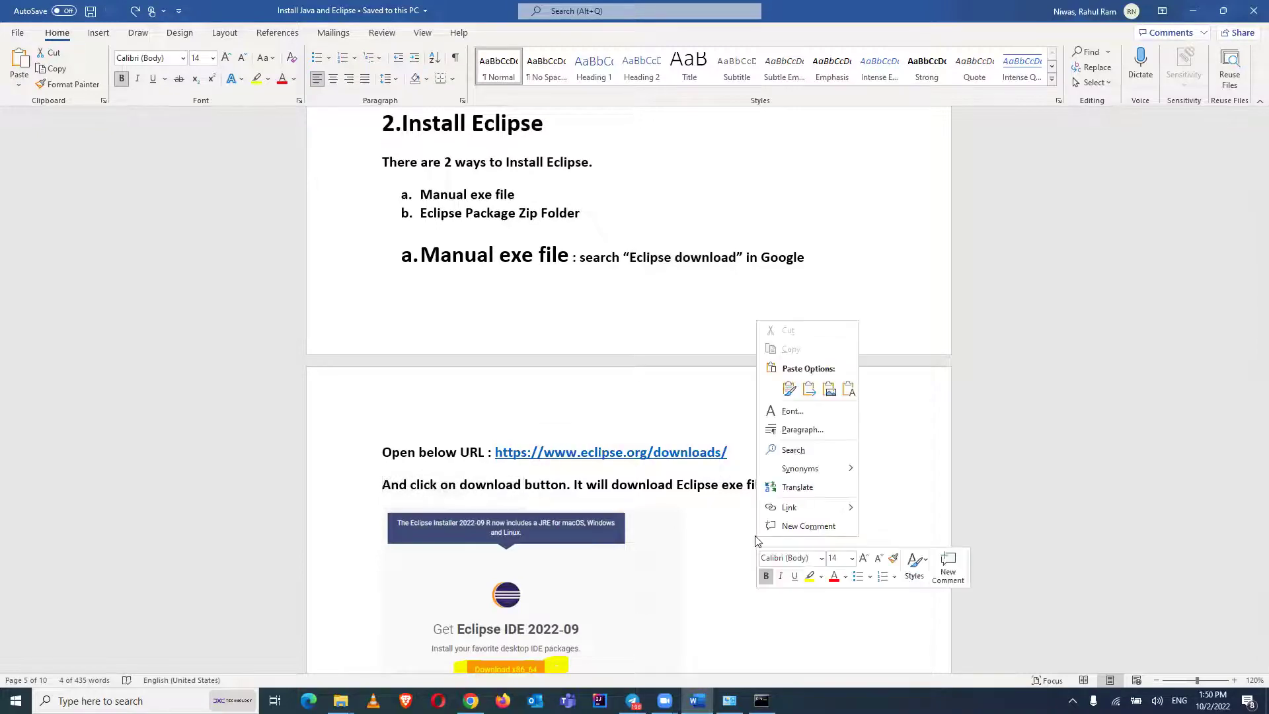
click(735, 606)
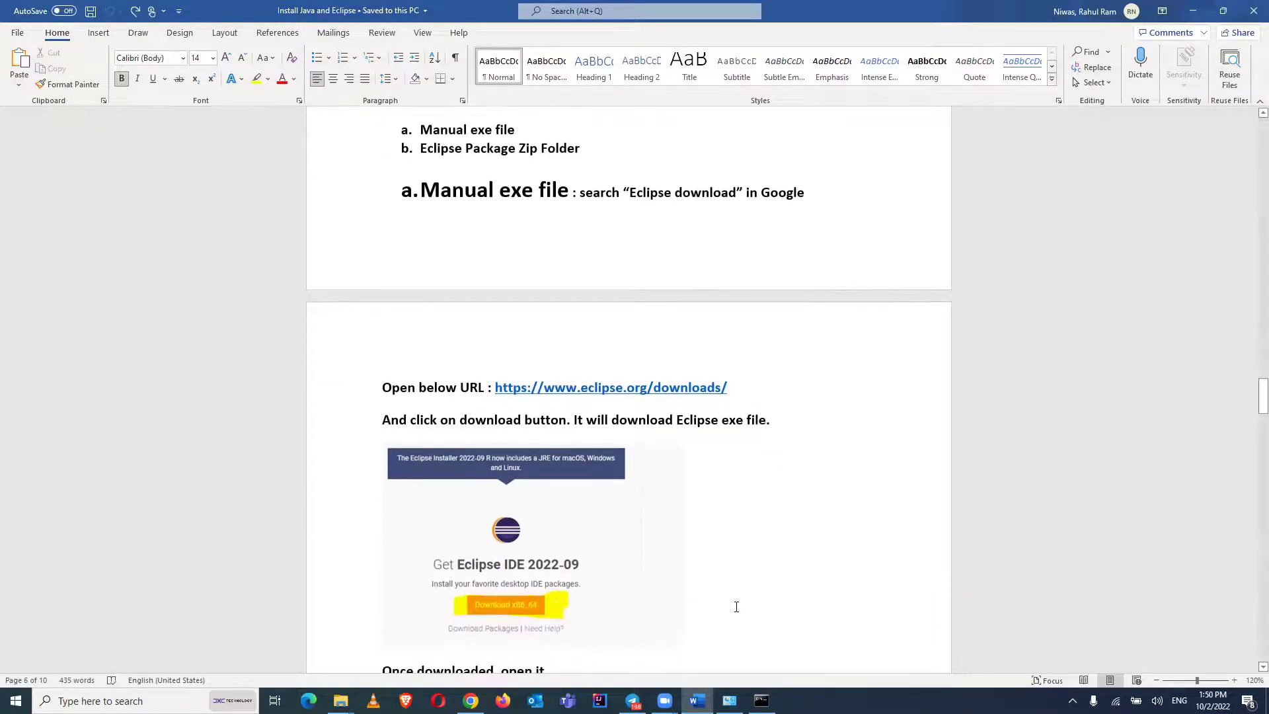
scroll(736, 606, down, 6)
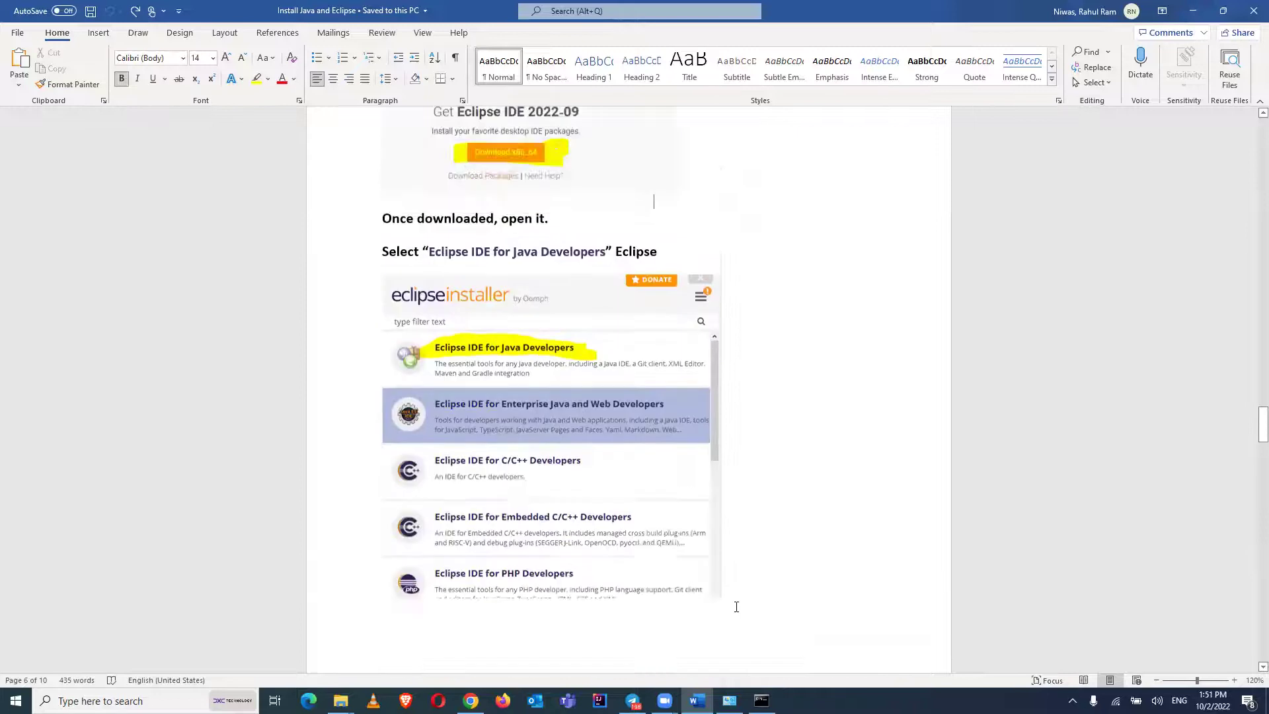
scroll(736, 605, up, 2)
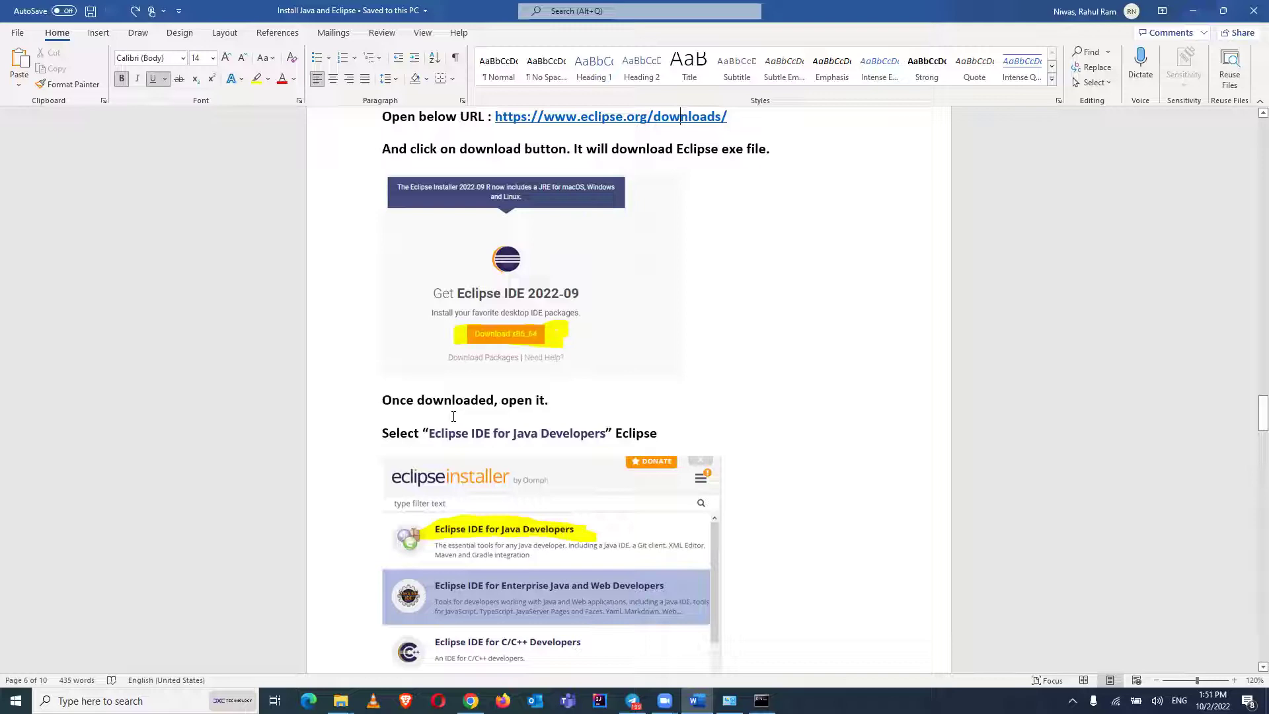
Download eclipse-inst-jre-win64.exe in Chrome, and return to the Word guide's instruction on selecting Eclipse IDE for Java Developers
click(471, 700)
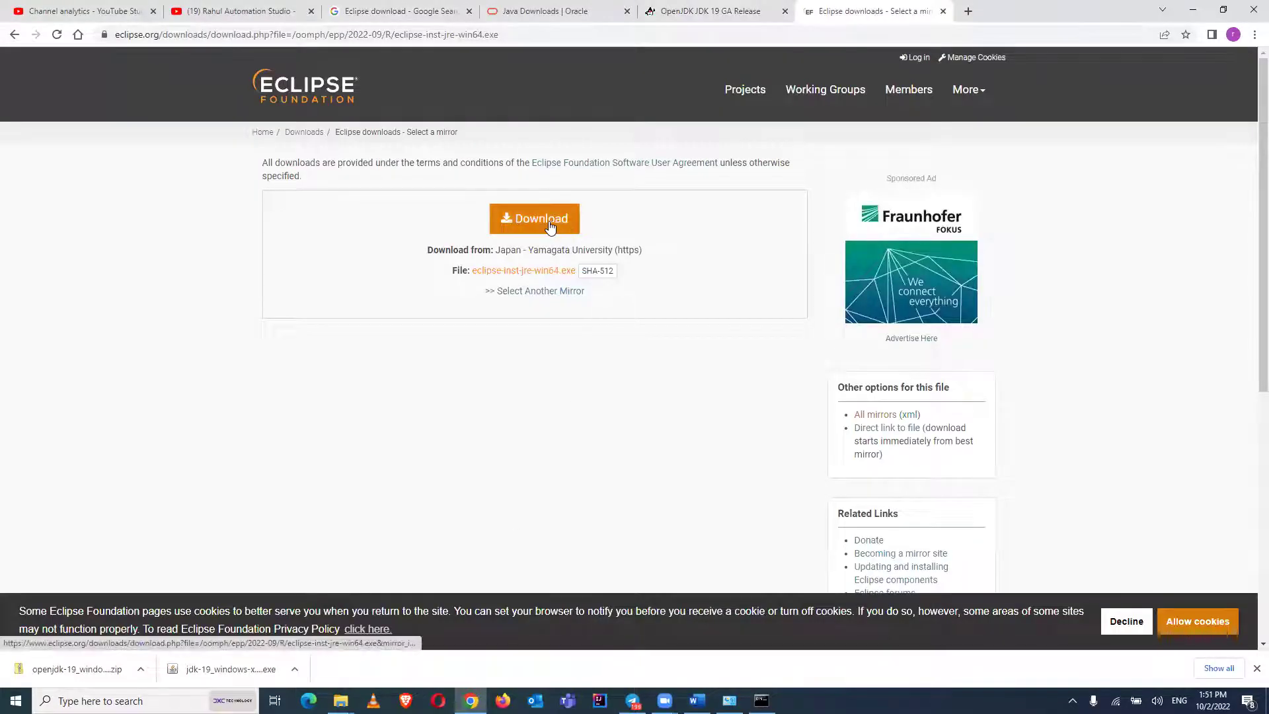
click(506, 272)
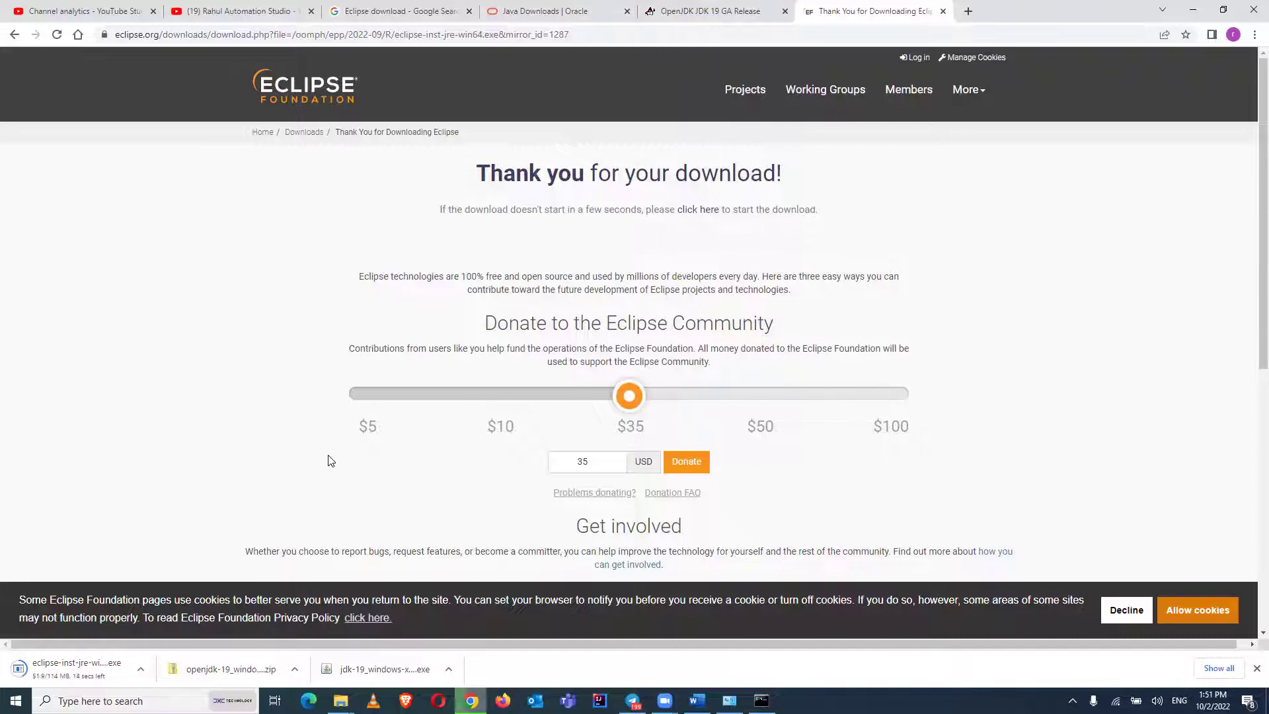
click(697, 700)
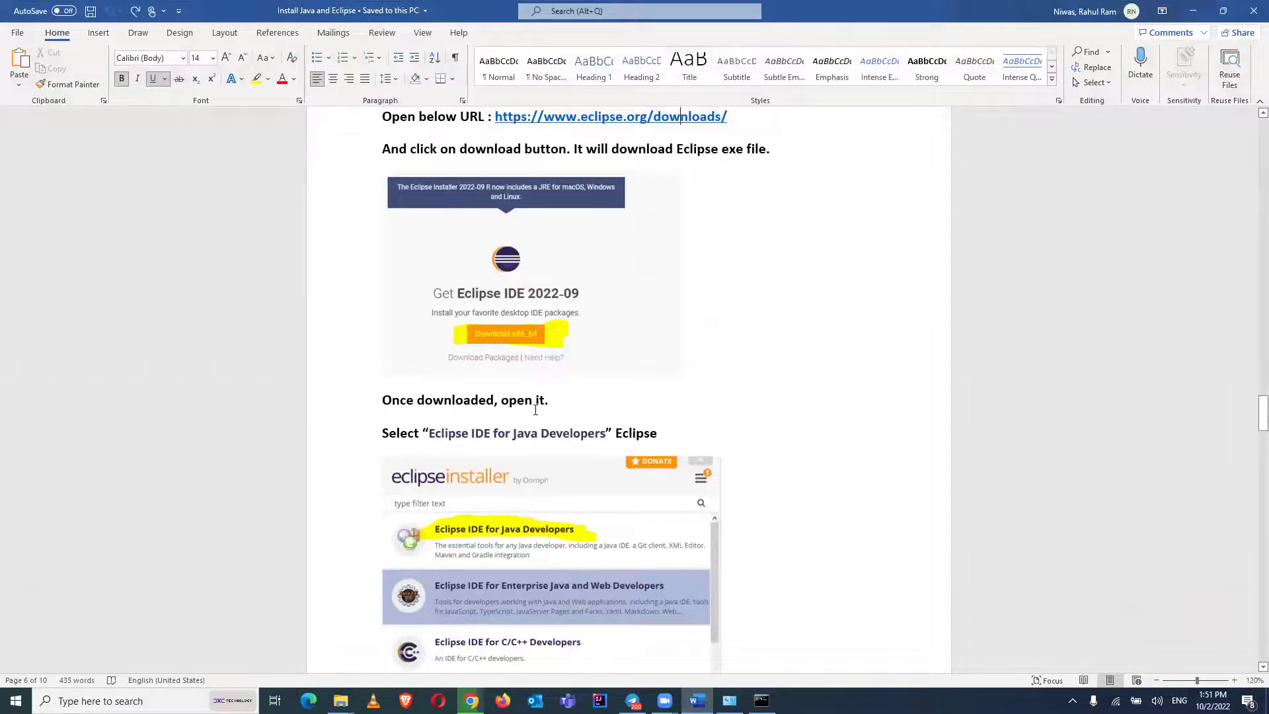
drag(1251, 406, 1251, 421)
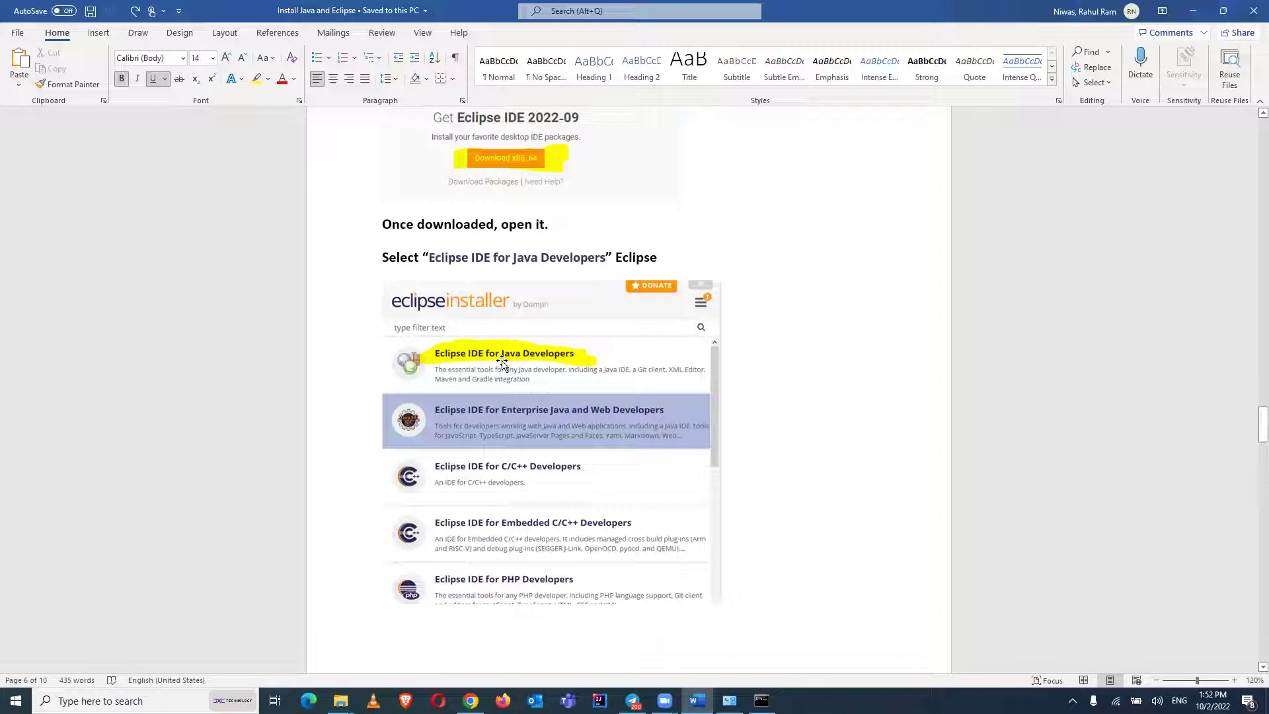
Open the Downloads folder in File Explorer to look for the Eclipse installer, and check its download status in Chrome
mouse_move(340, 701)
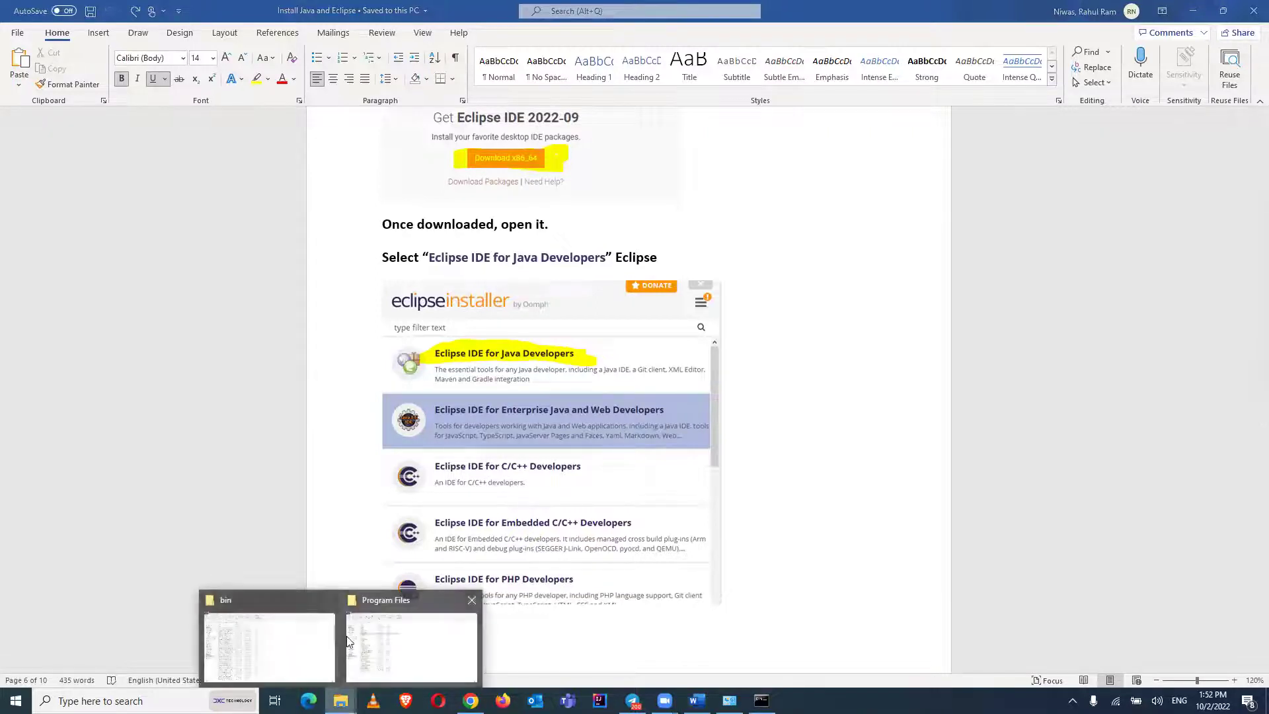
click(297, 641)
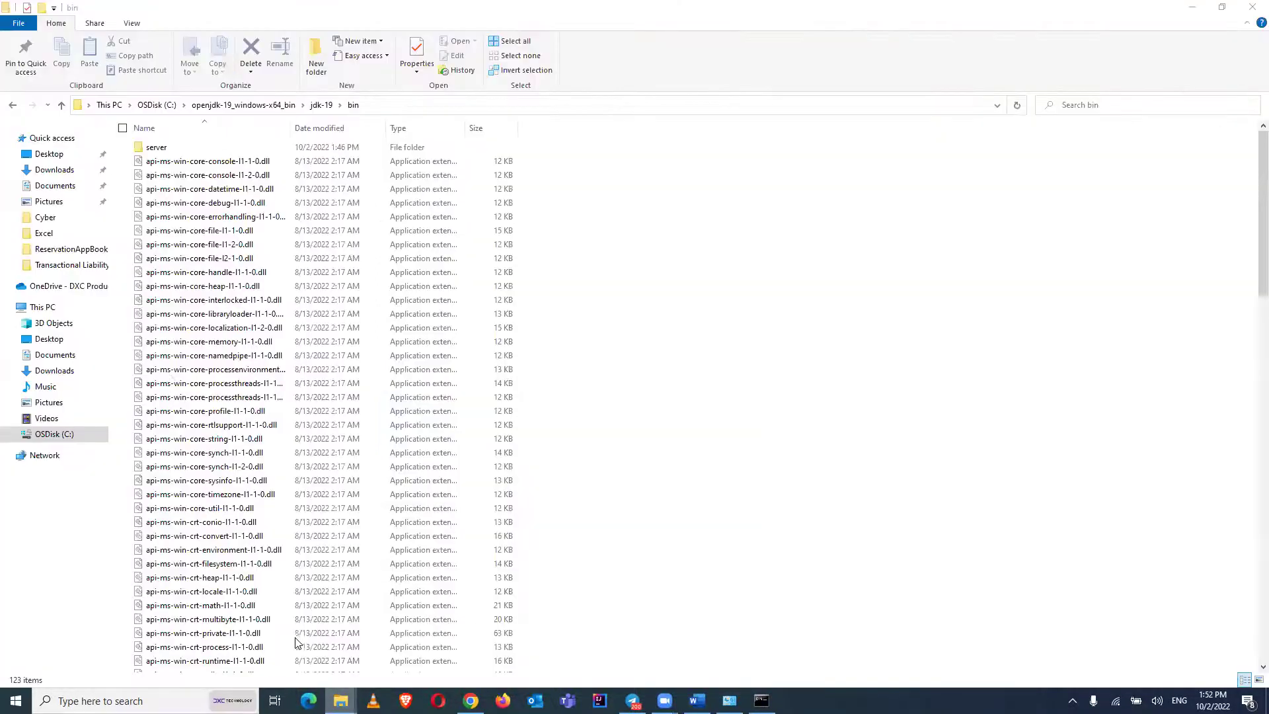
click(55, 371)
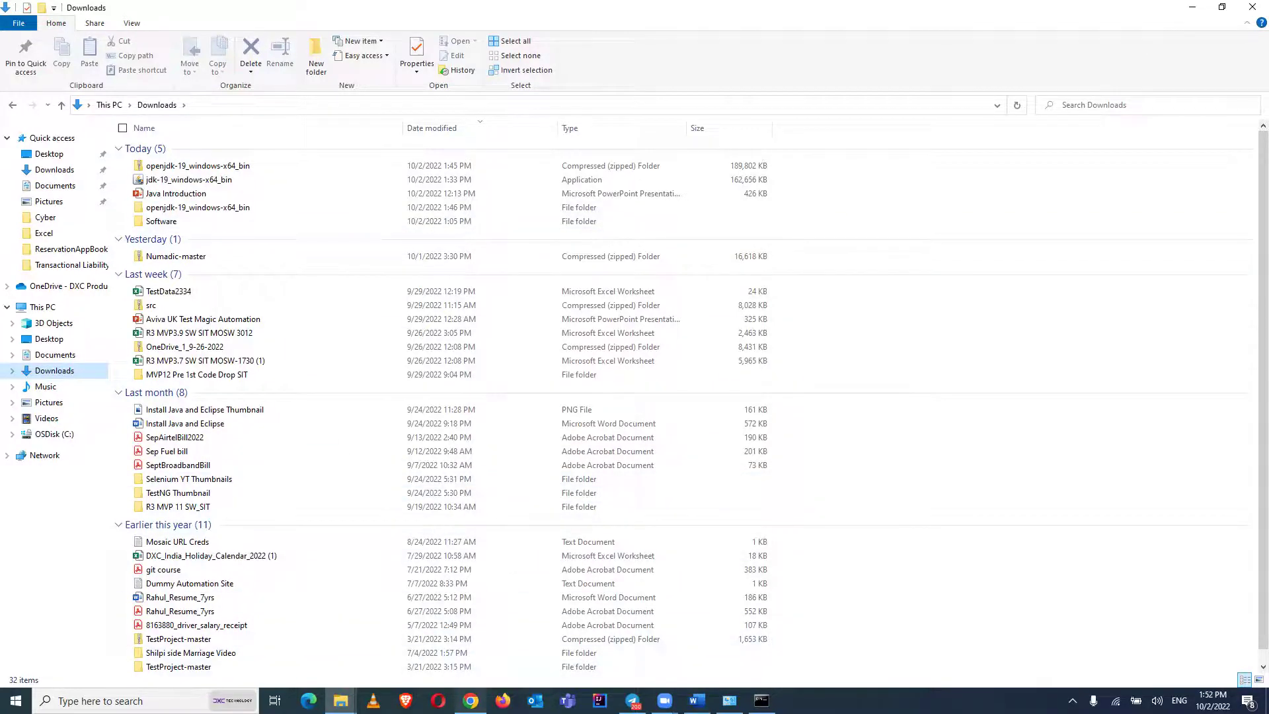
click(470, 700)
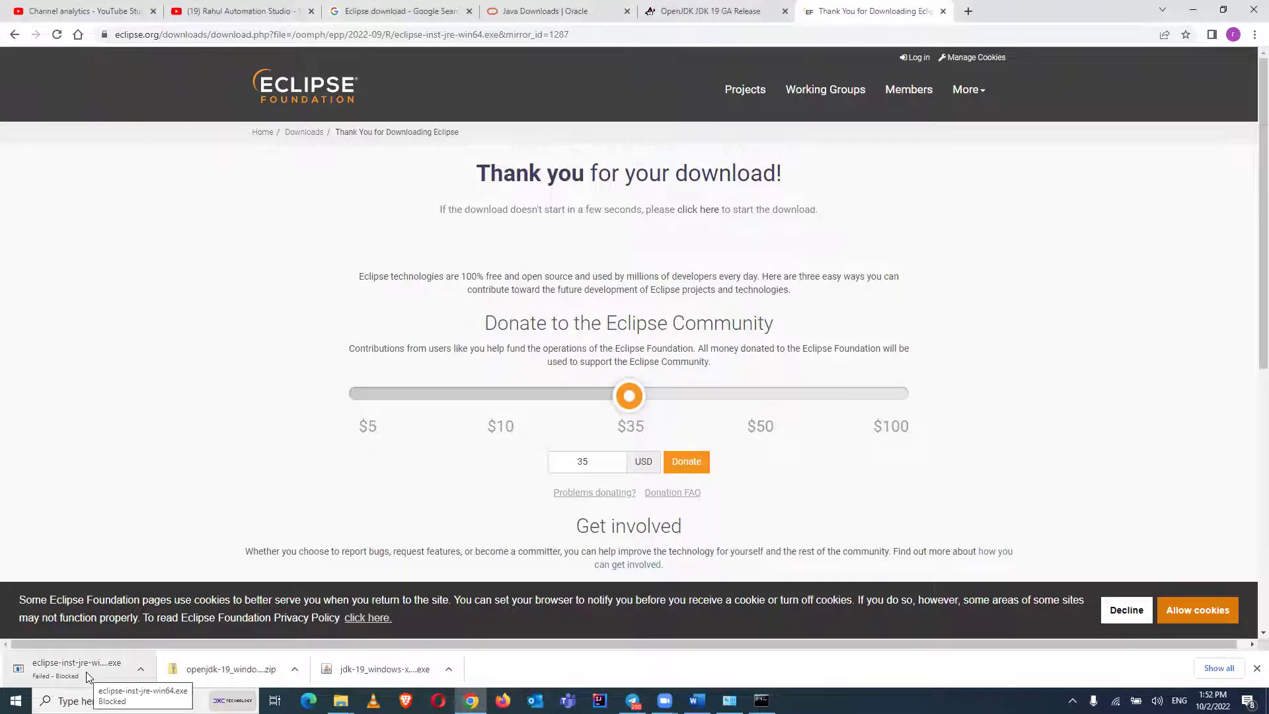
click(341, 700)
click(307, 647)
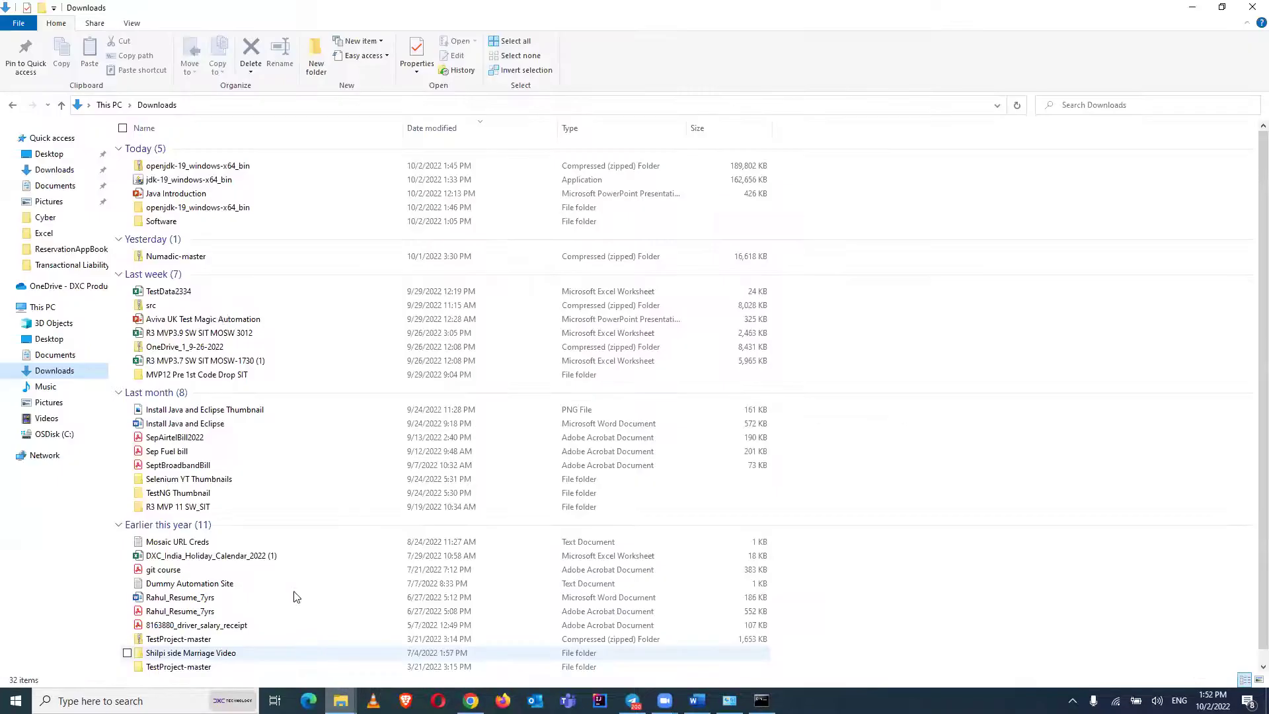
Launch the eclipse-inst-jre-win64 installer from the Software folder inside Downloads
double_click(162, 221)
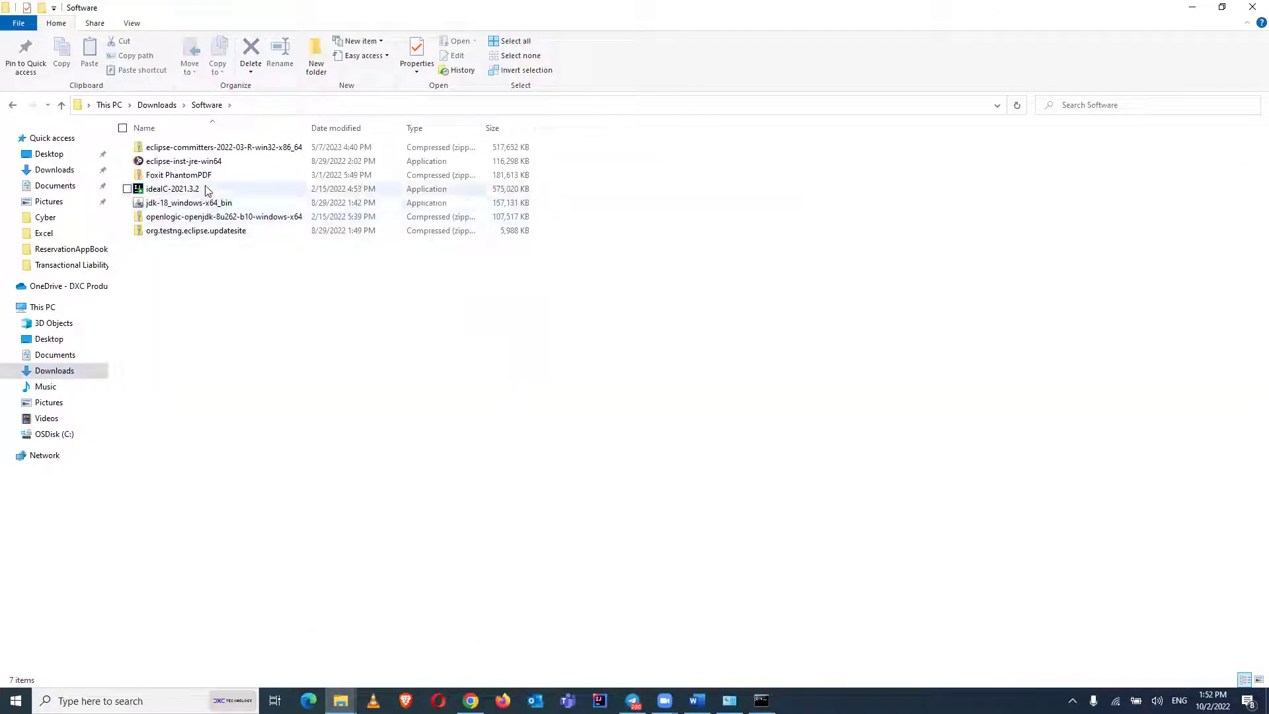
click(204, 165)
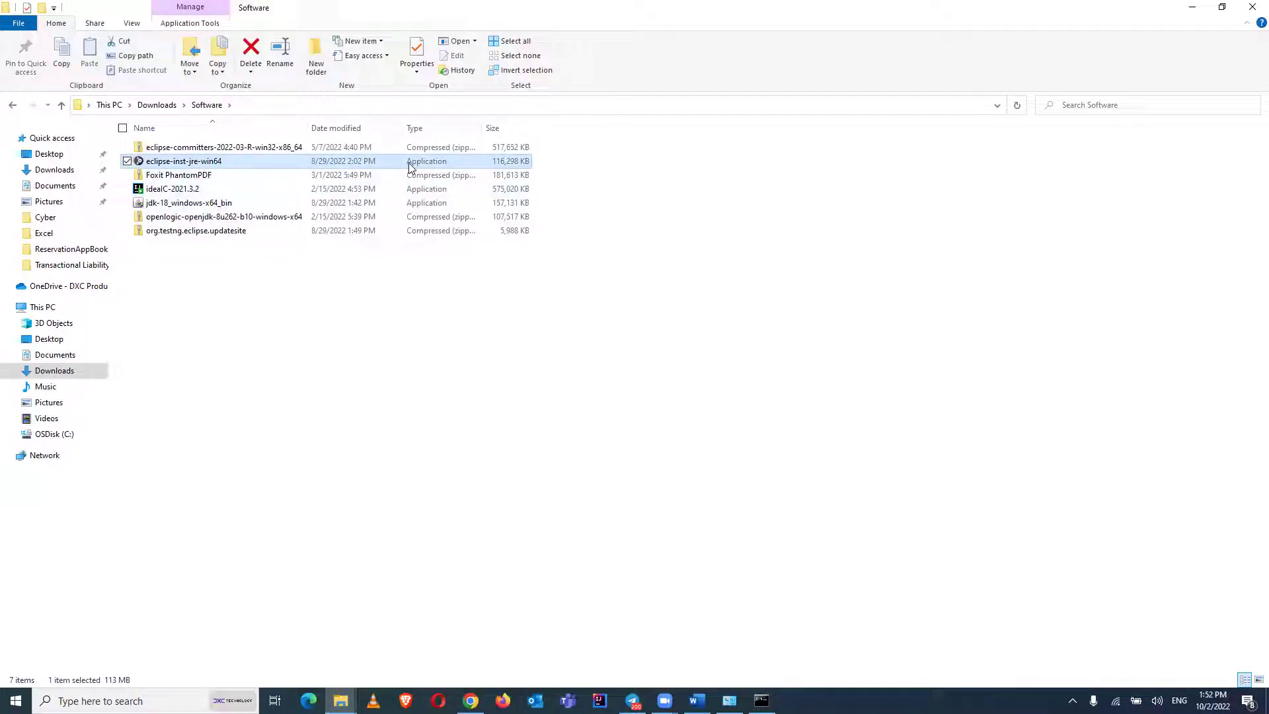
double_click(361, 165)
mouse_move(697, 701)
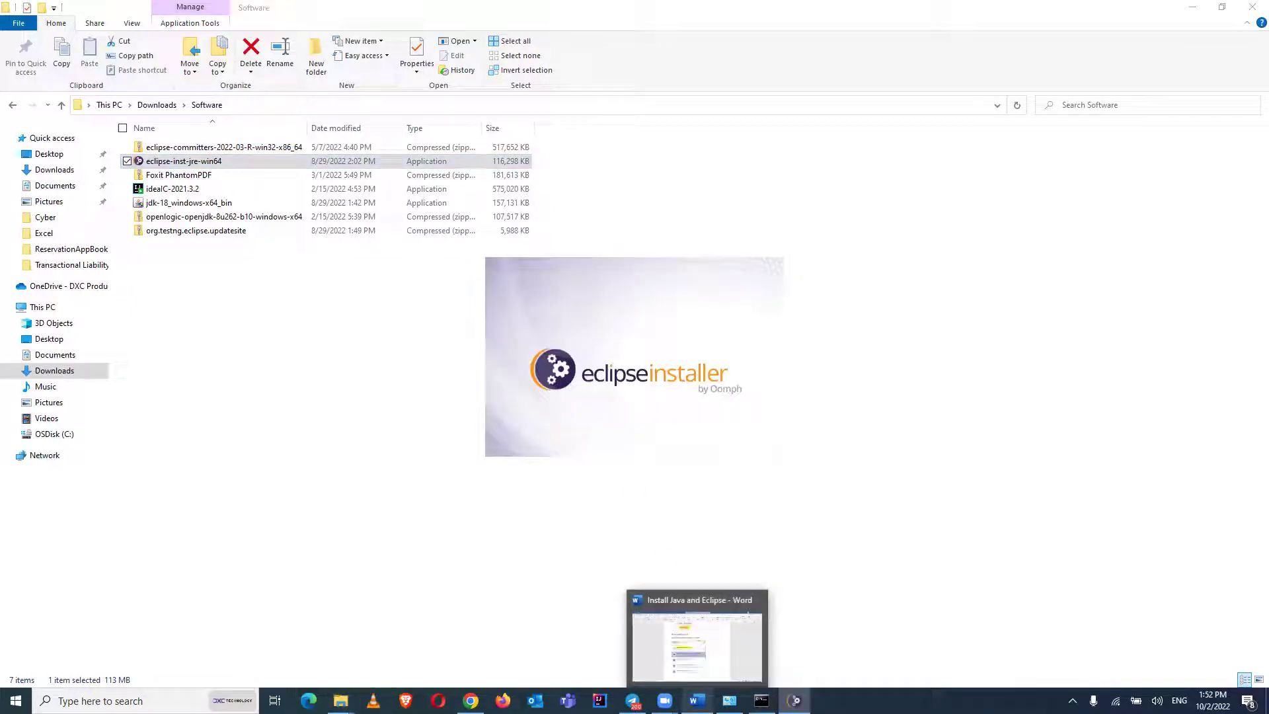
Check the Word guide for the package to install, and choose Eclipse IDE for Java Developers in the Eclipse installer
click(693, 657)
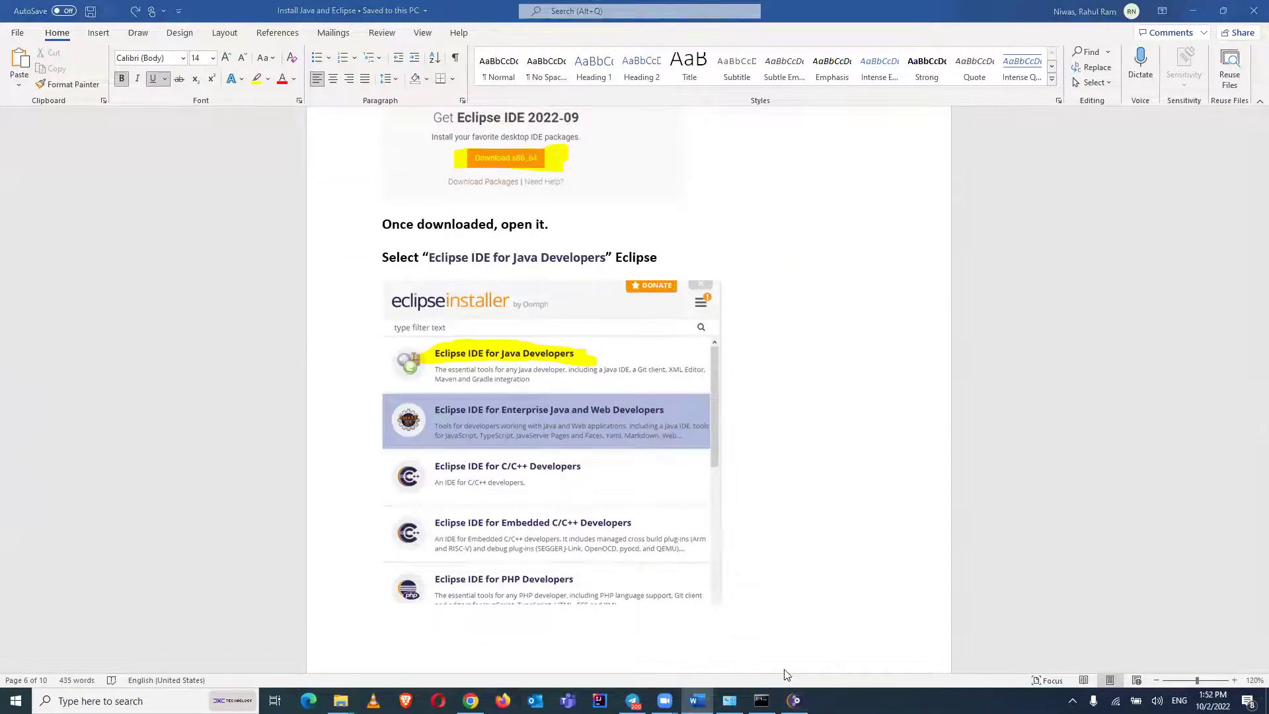
click(794, 700)
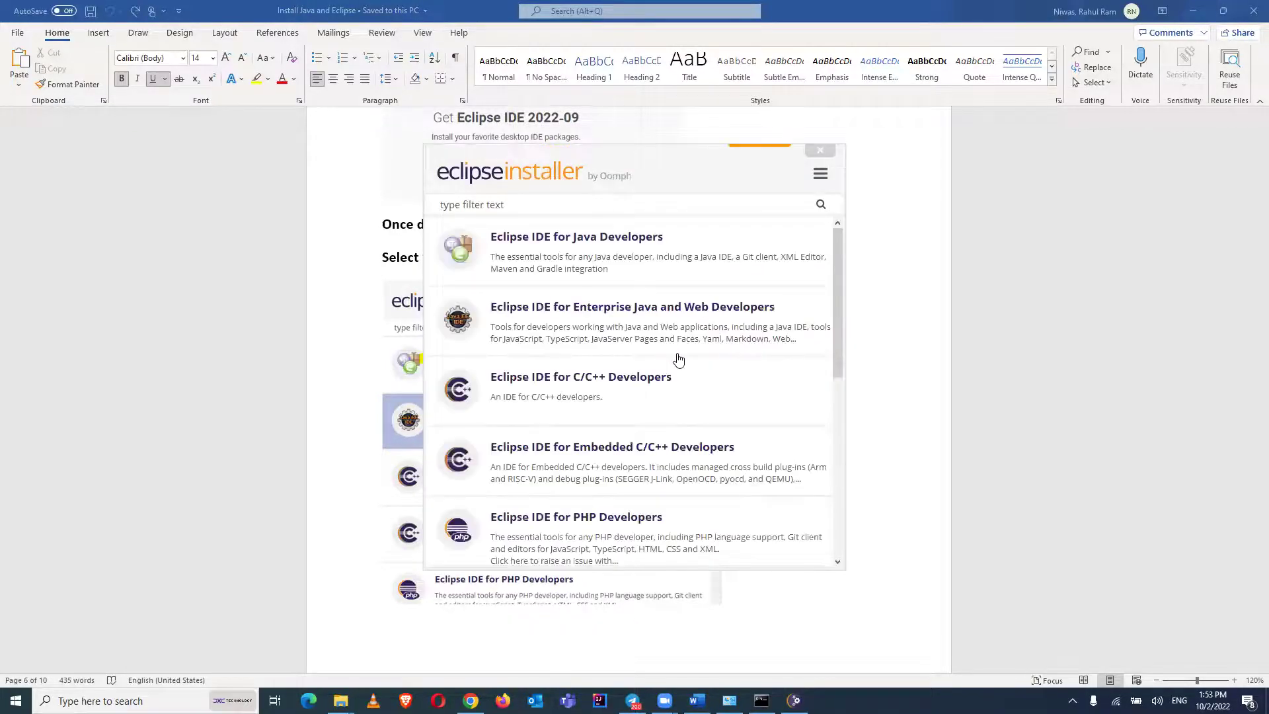
click(533, 250)
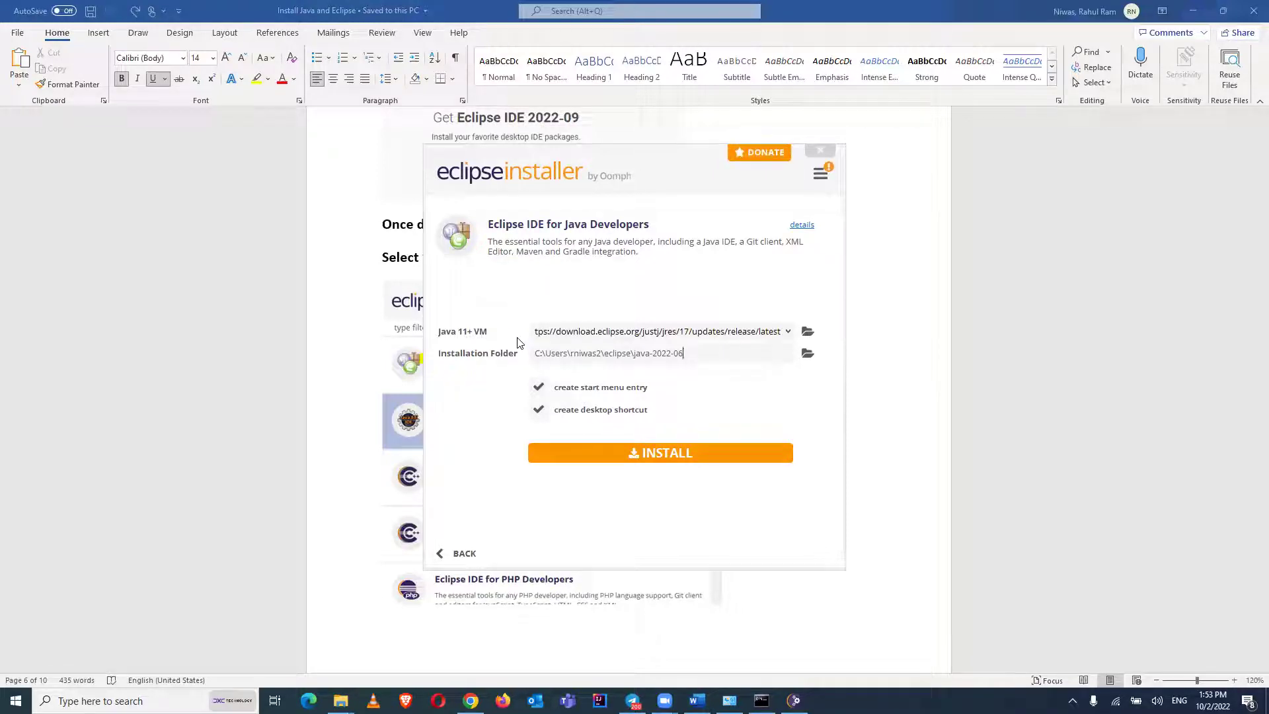
Set the installer's Java 11+ VM to the jdk-19 folder inside C:\openjdk-19_windows-x64_bin
click(809, 333)
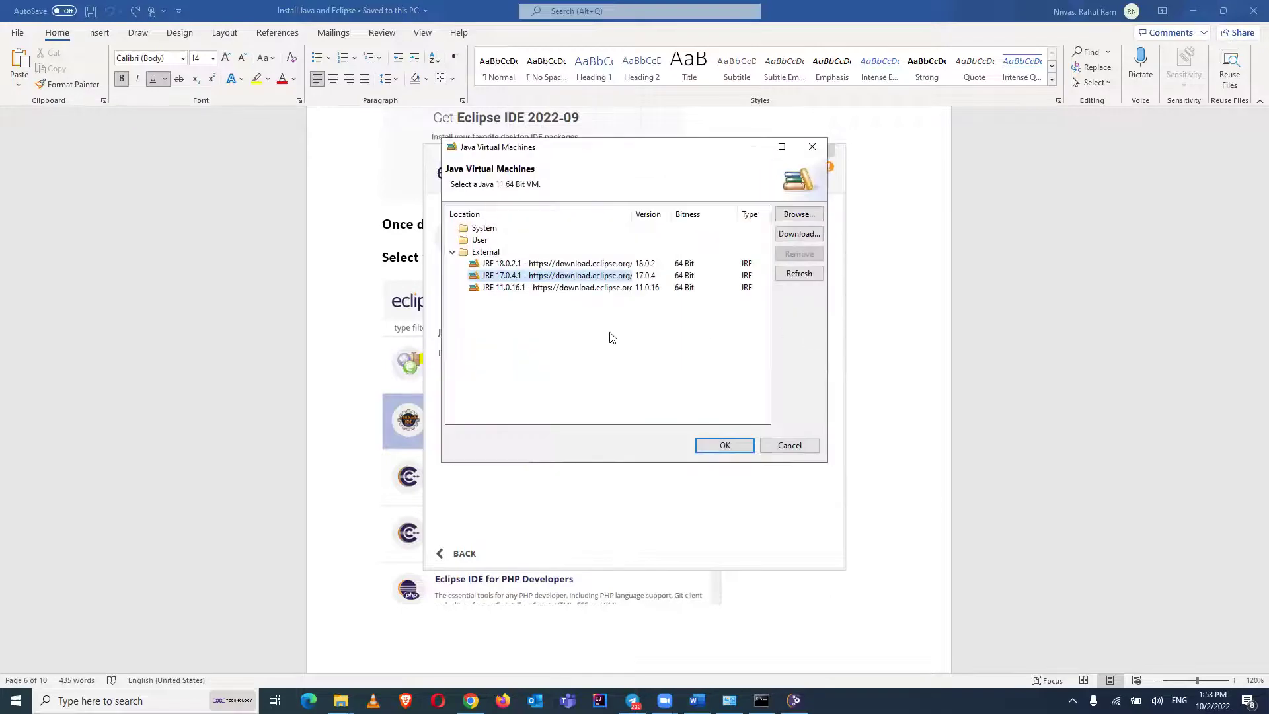
click(797, 219)
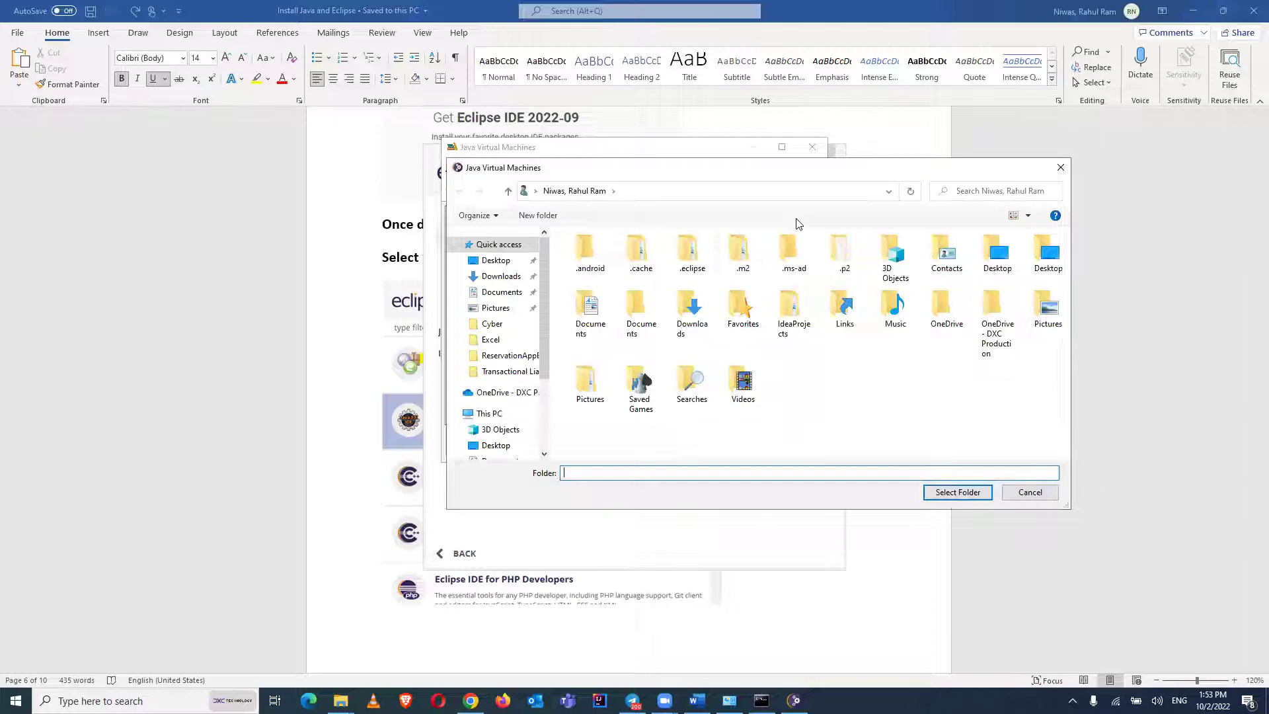
scroll(499, 403, down, 3)
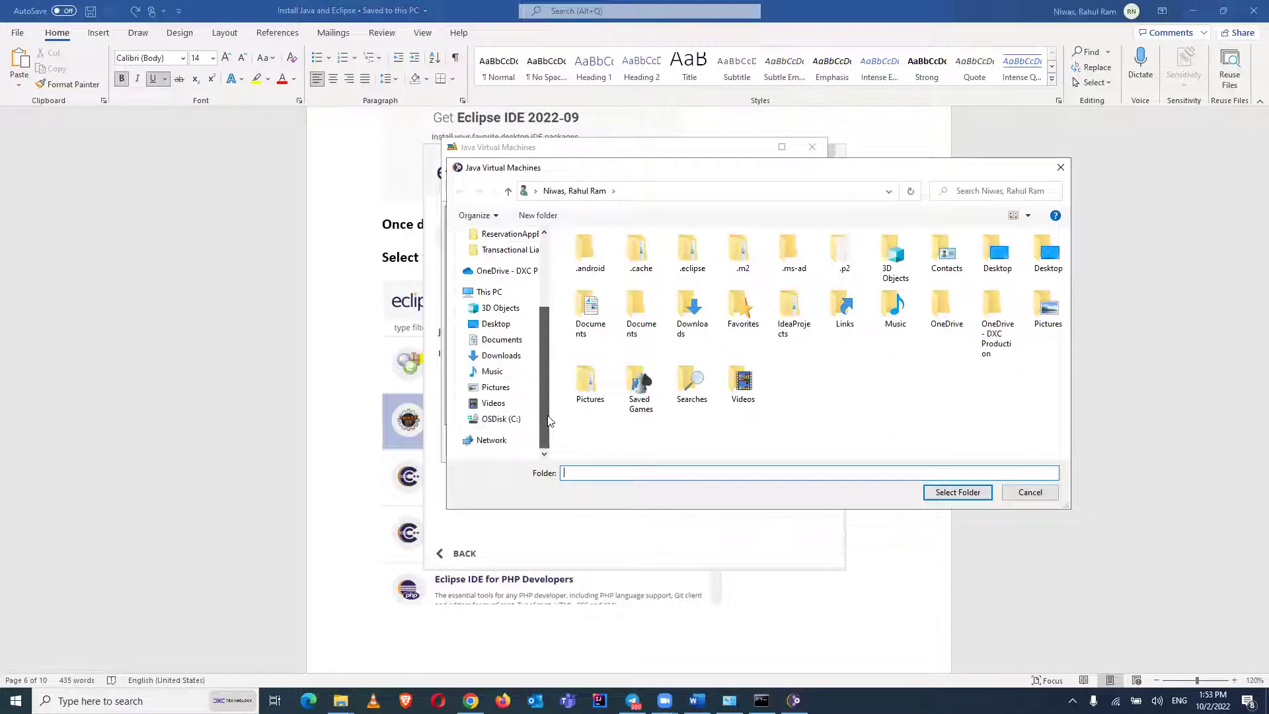
click(503, 419)
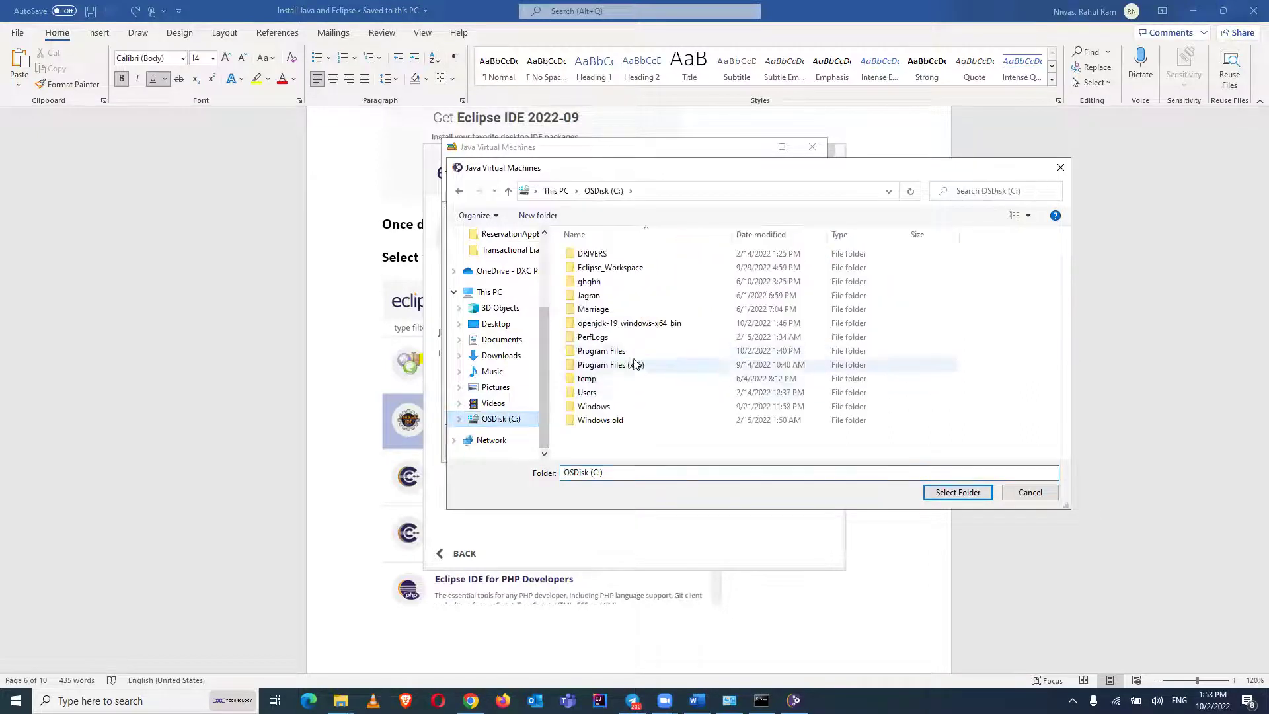
double_click(621, 324)
double_click(617, 255)
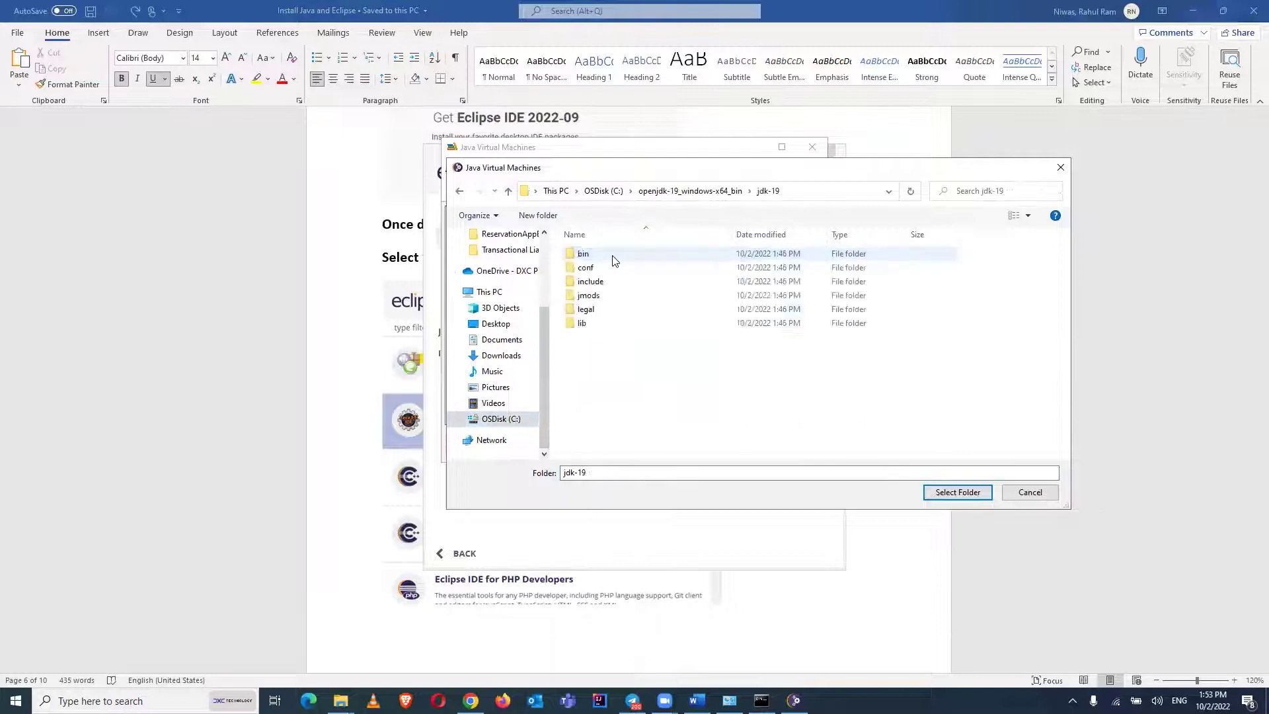
click(727, 190)
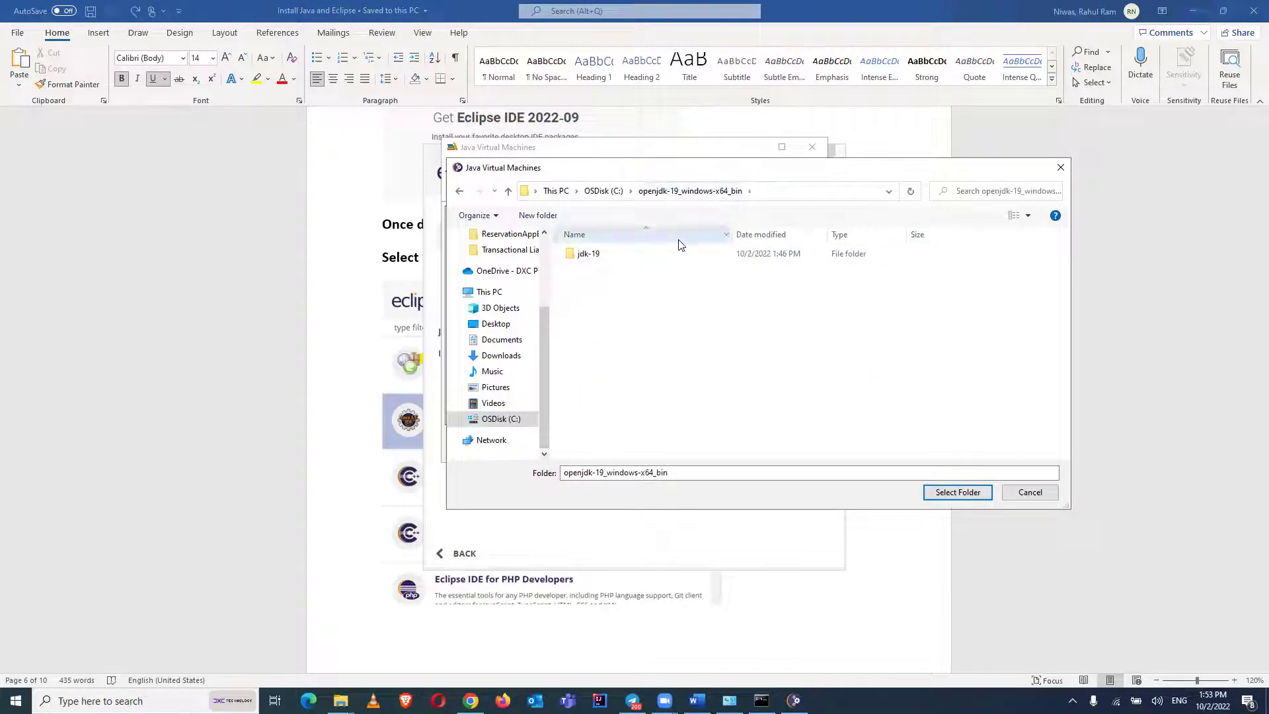
click(671, 253)
click(952, 495)
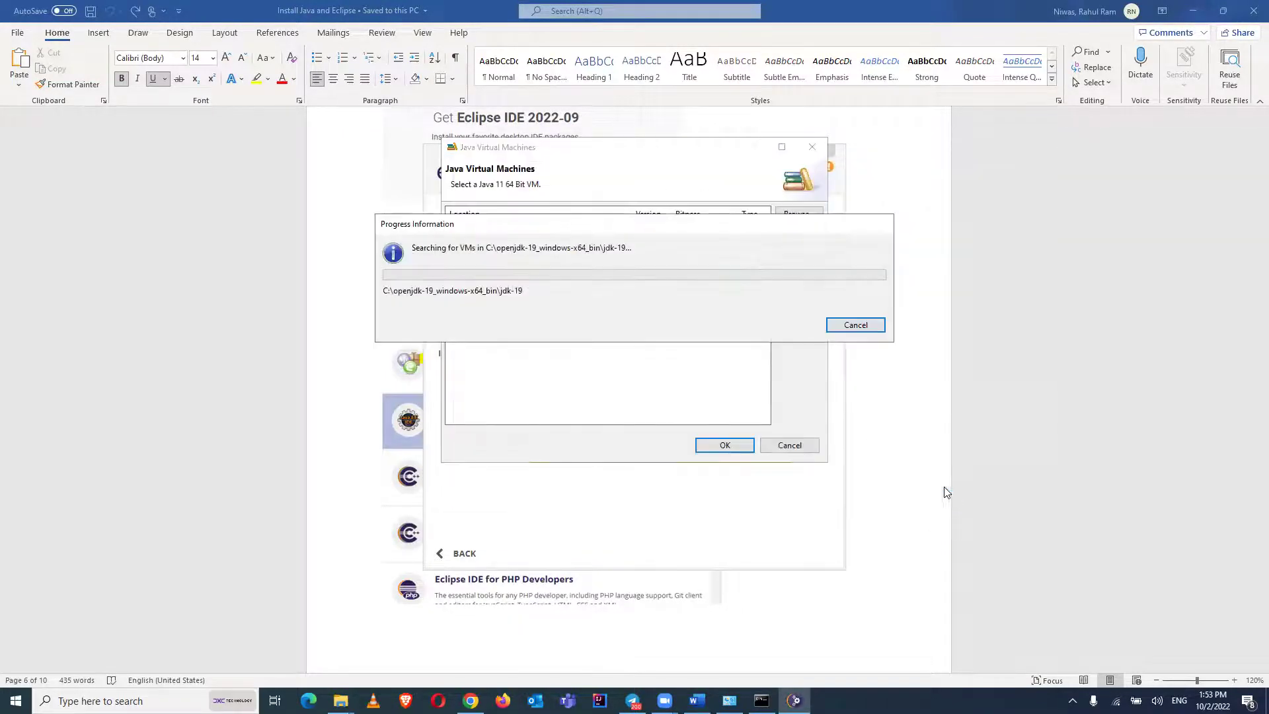
click(768, 315)
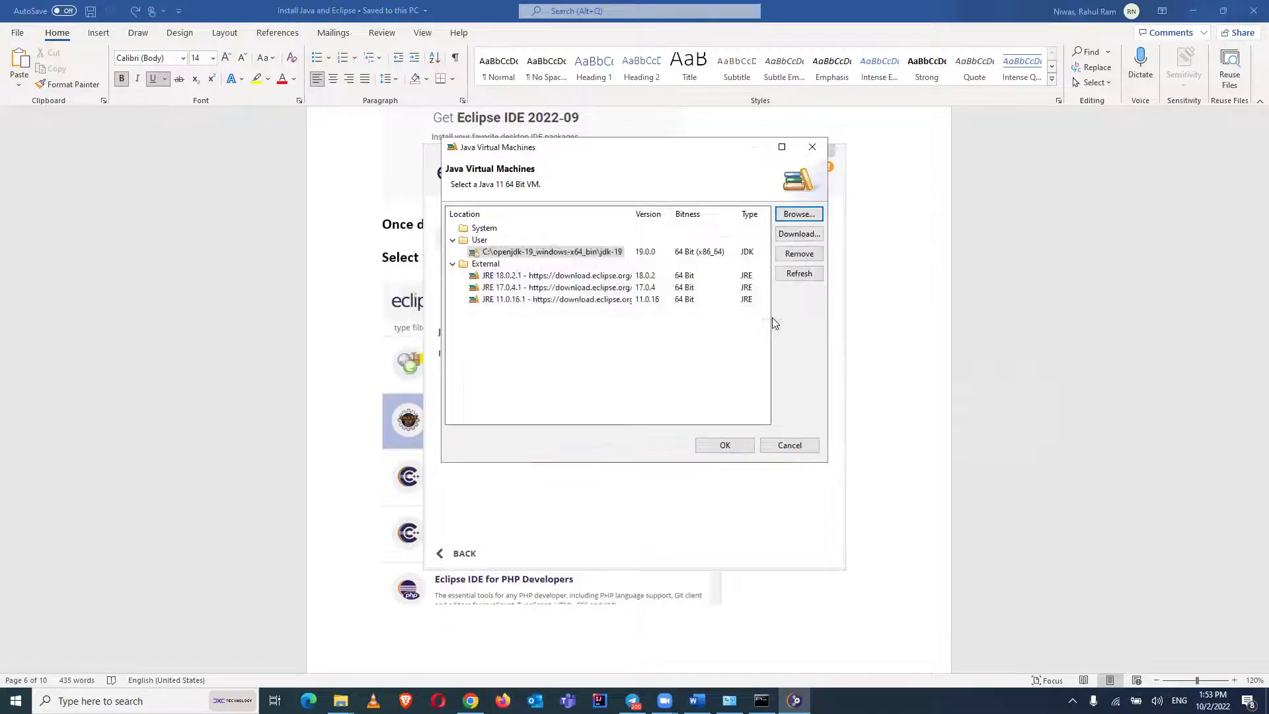
click(724, 445)
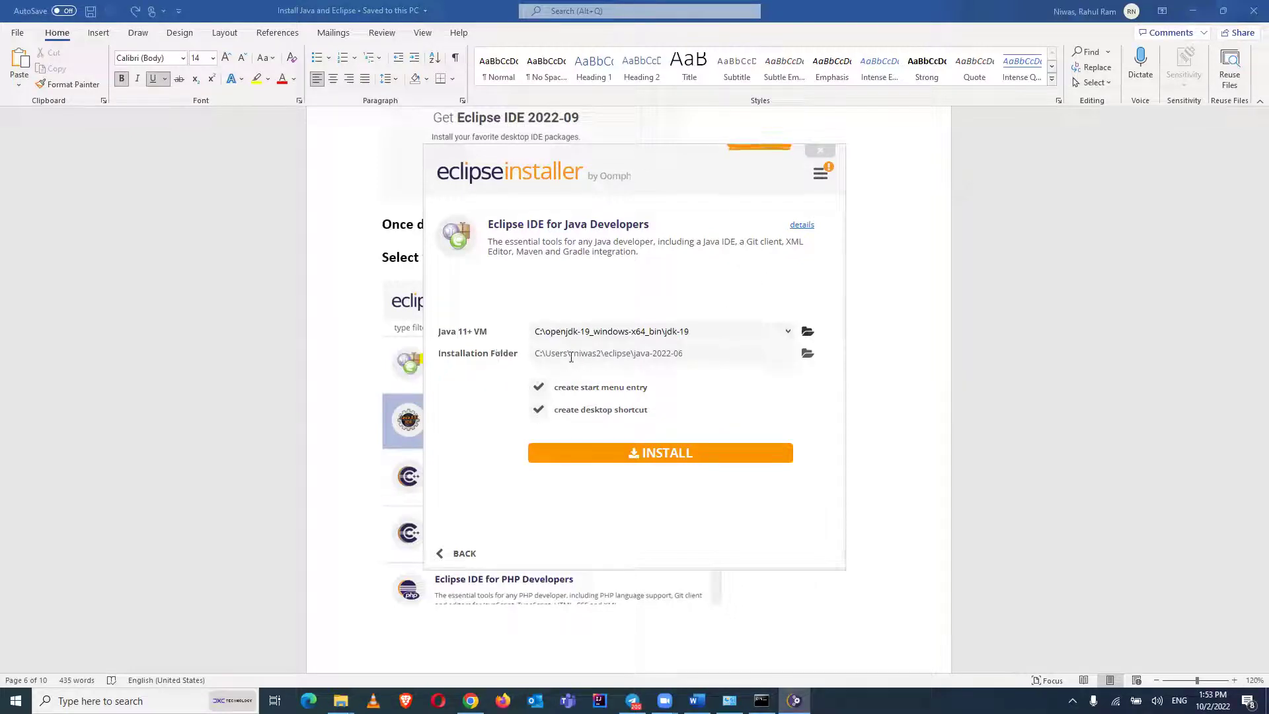
Install Eclipse IDE for Java Developers, accepting the Eclipse Foundation Software User Agreement, and launch the installed IDE
click(661, 457)
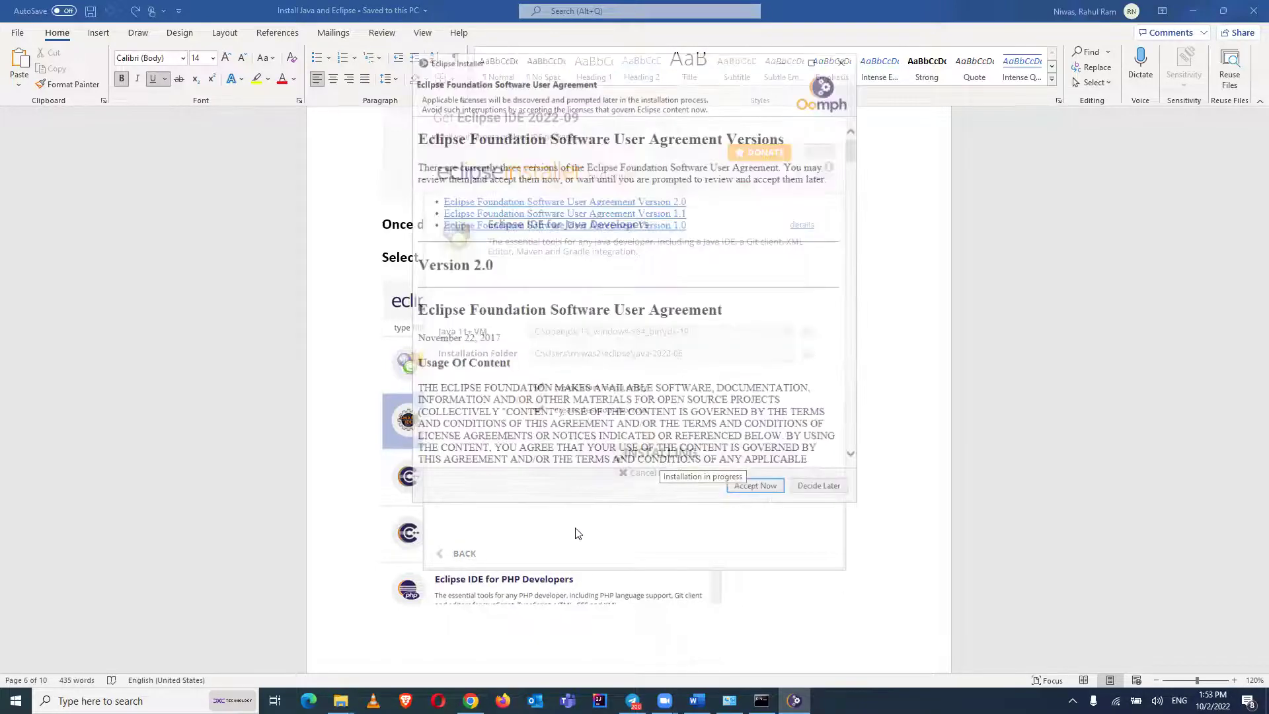
click(746, 494)
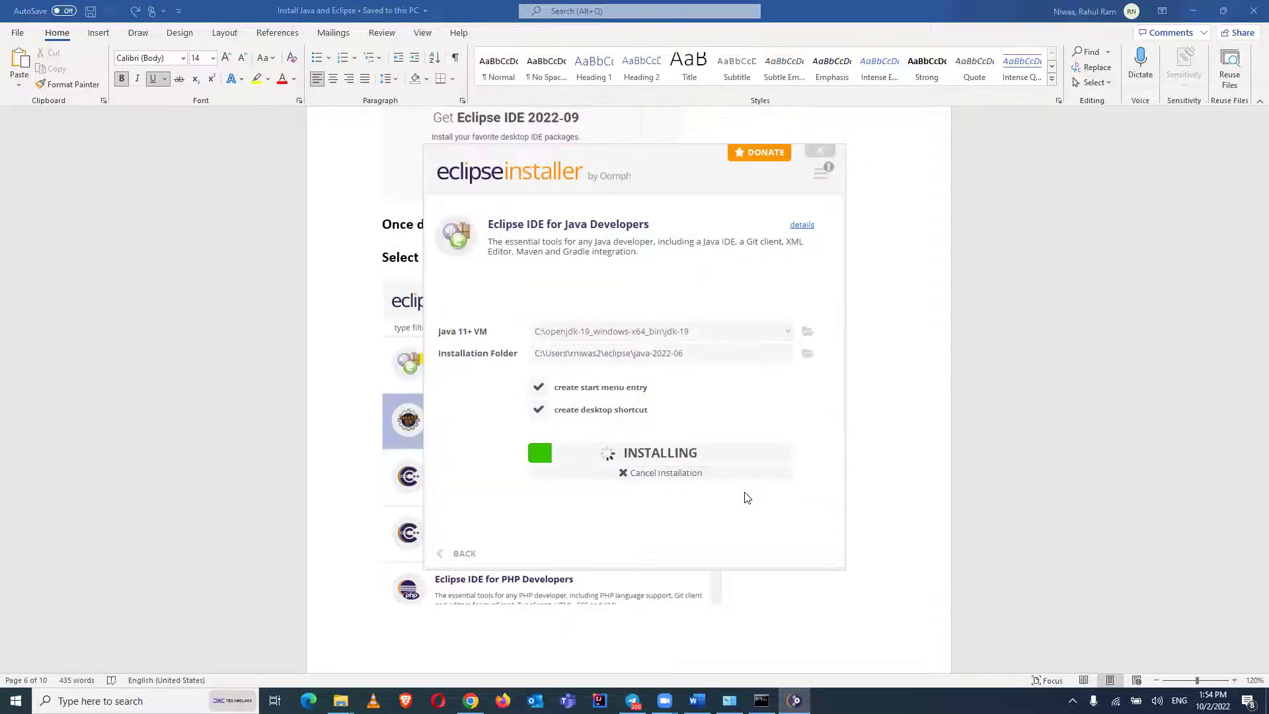
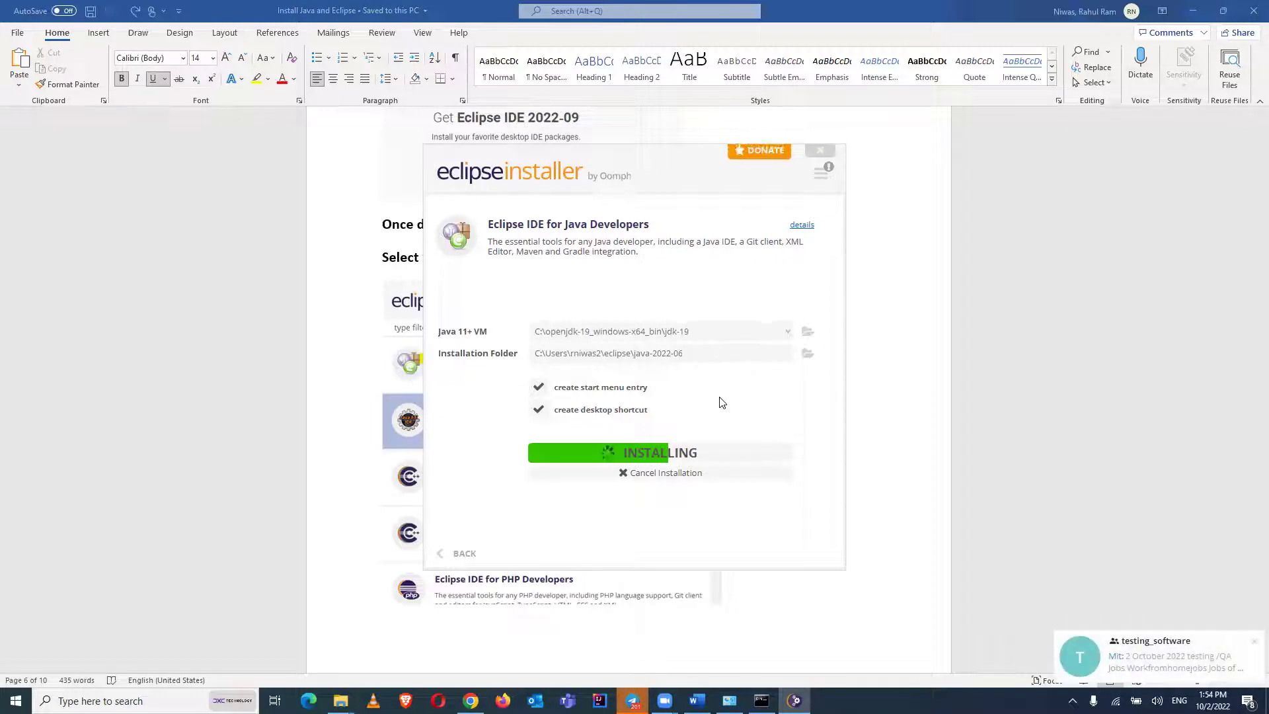
click(1253, 644)
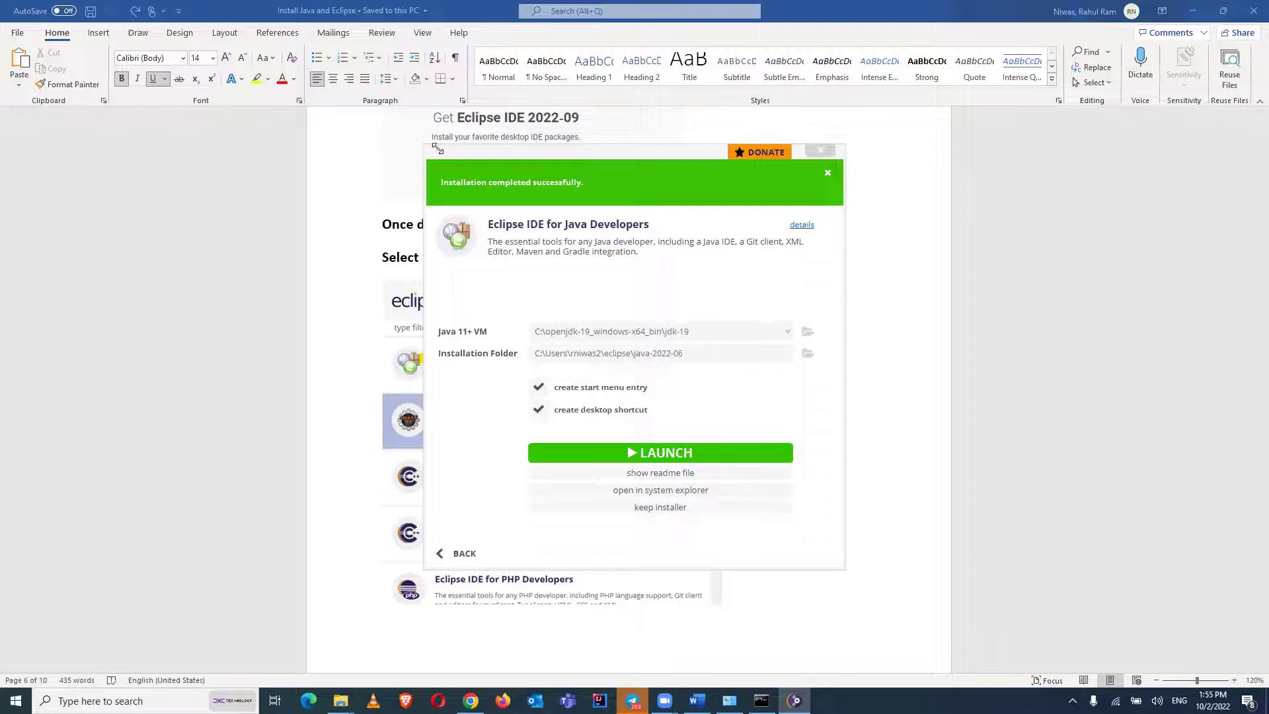
click(551, 181)
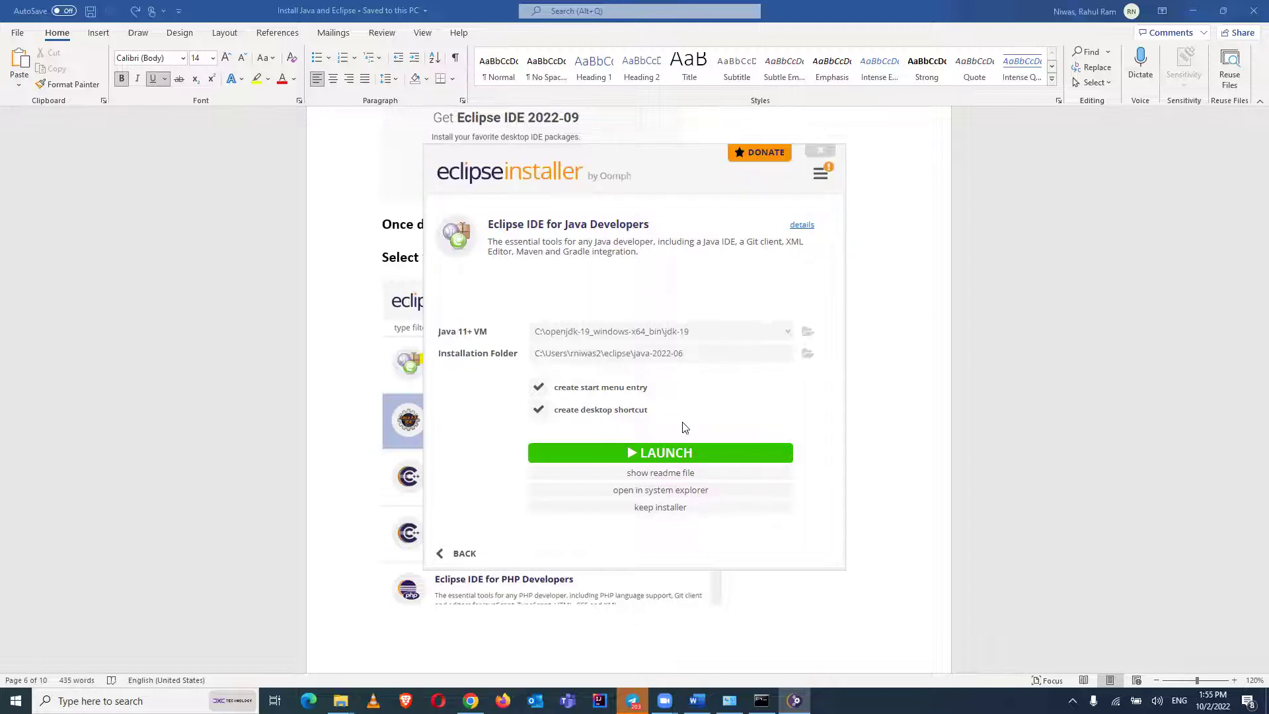
click(644, 453)
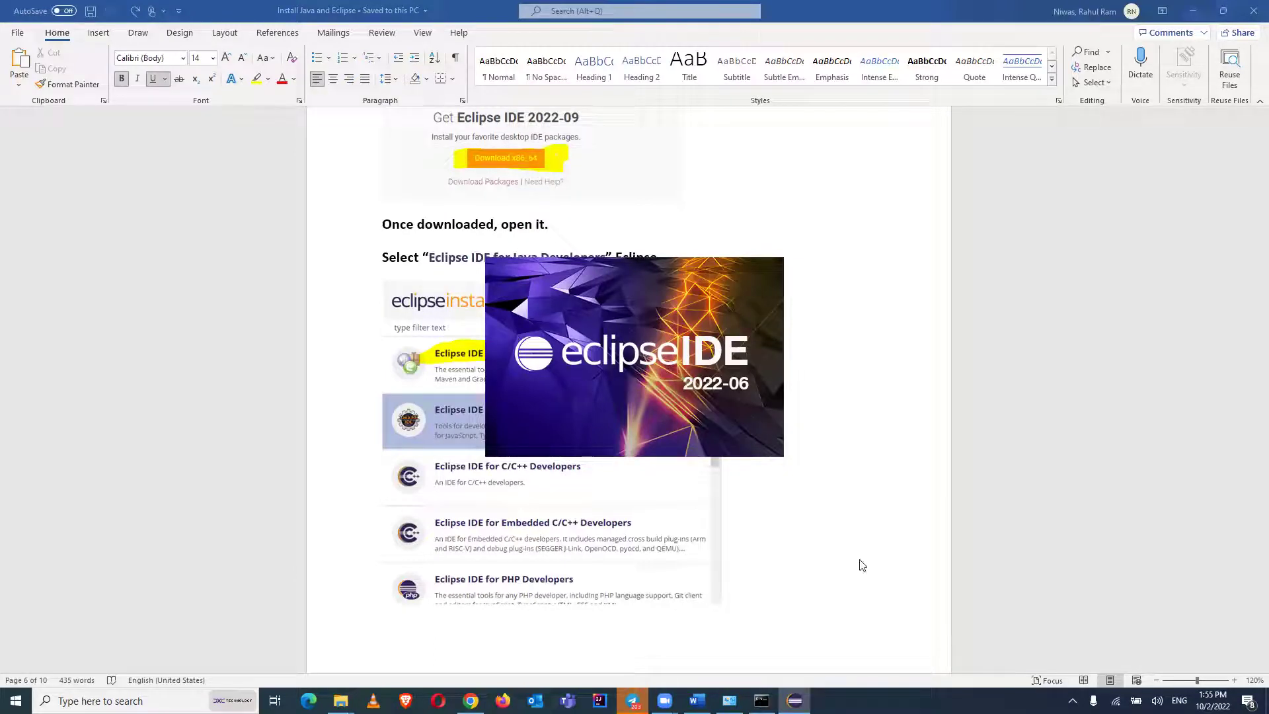
Switch to the Word guide and read its instructions on selecting the JDK, accepting the agreement and choosing the Eclipse workspace
click(696, 700)
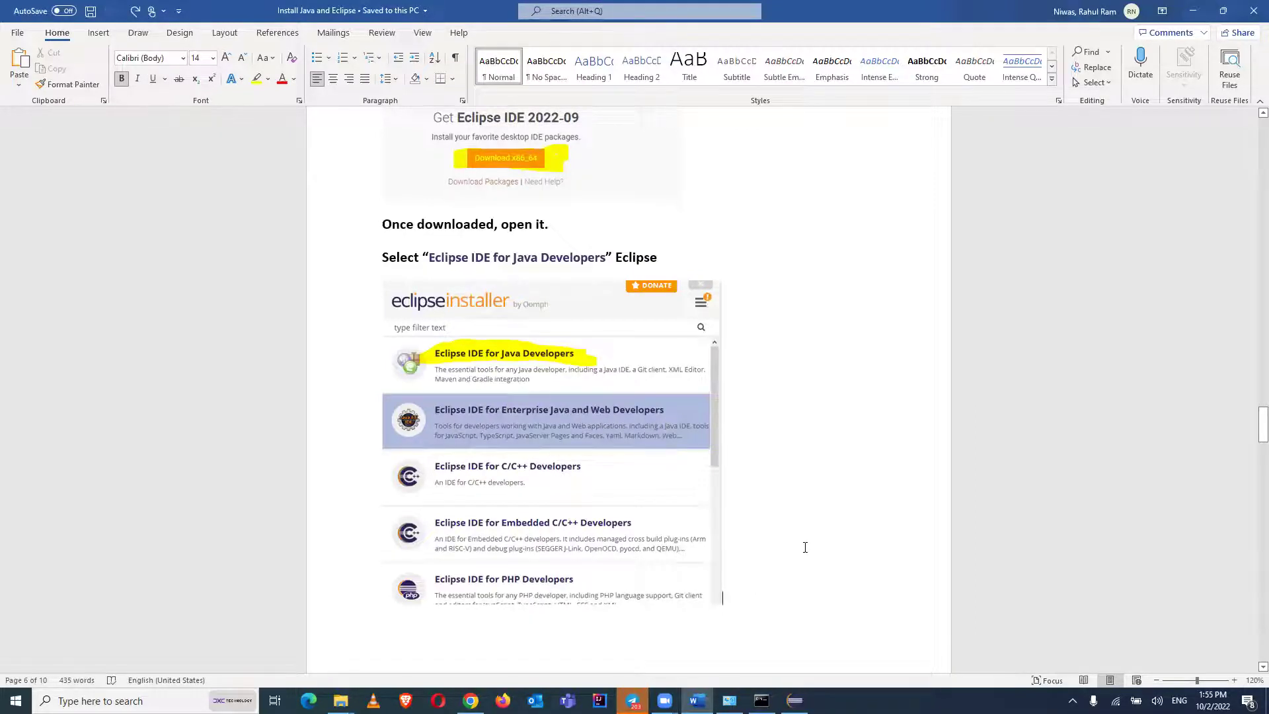
scroll(805, 547, down, 10)
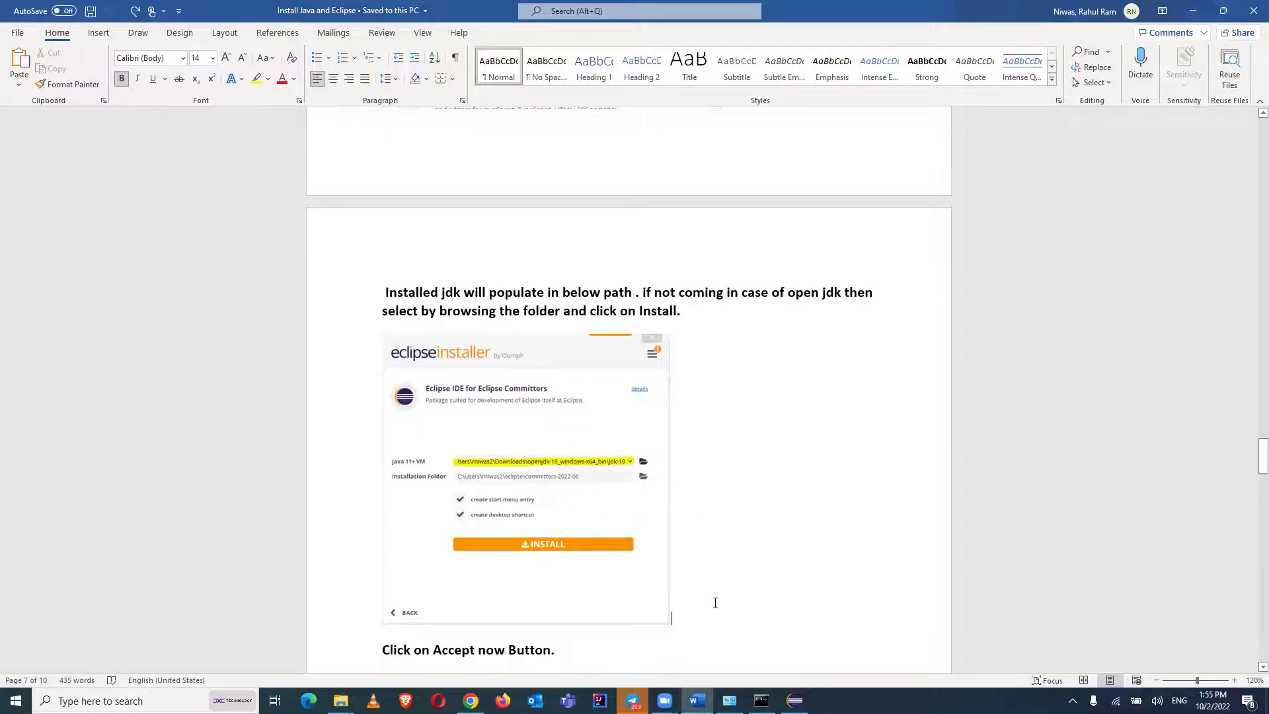
scroll(715, 602, down, 4)
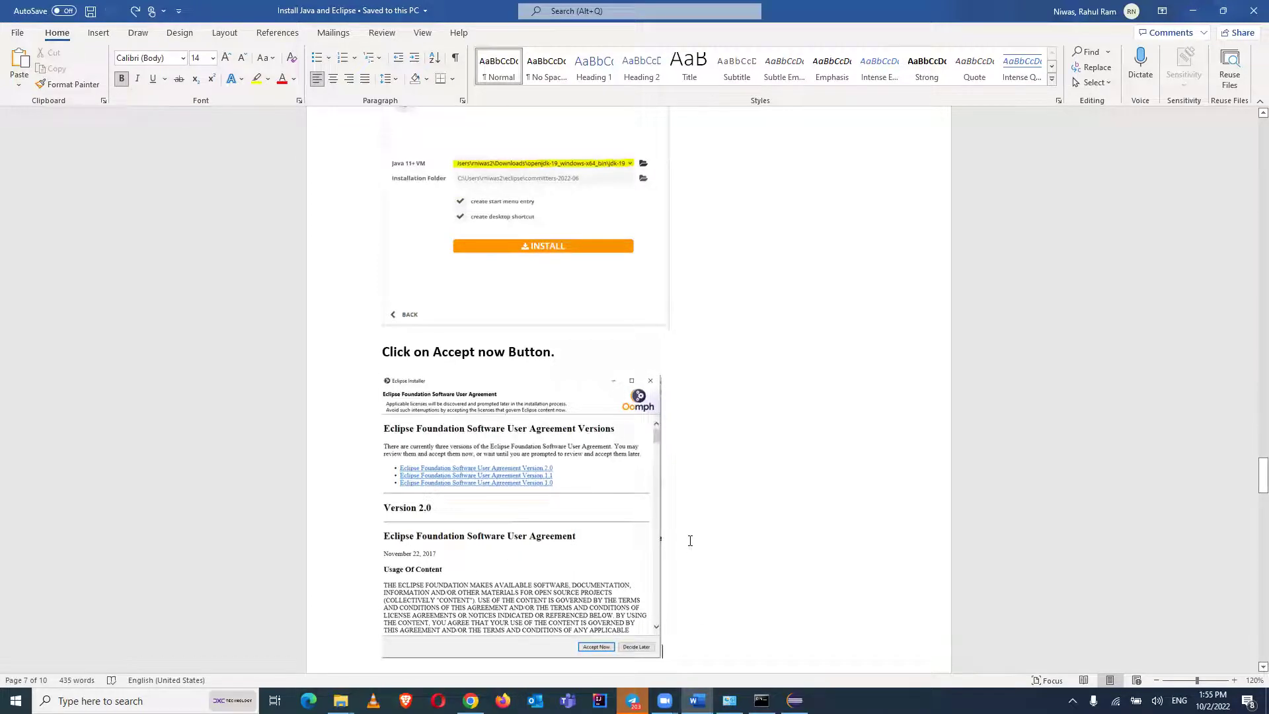
scroll(689, 540, down, 5)
click(689, 542)
scroll(689, 543, down, 1)
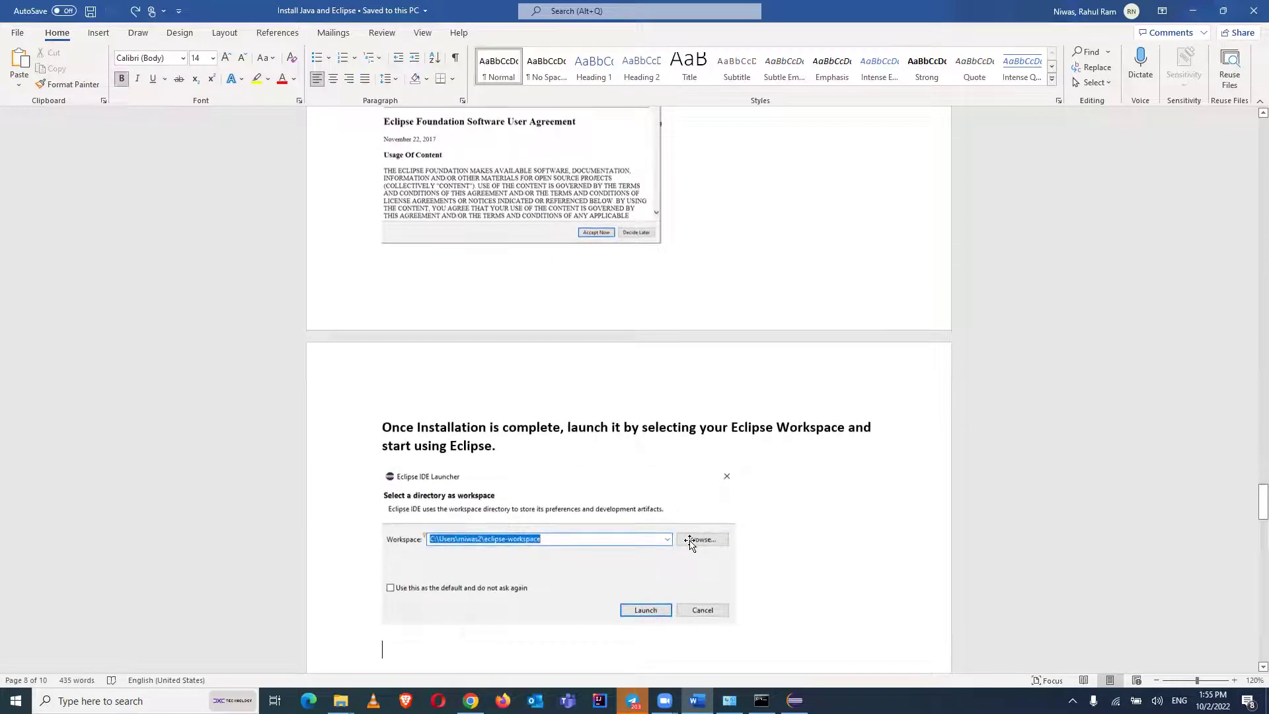
click(499, 399)
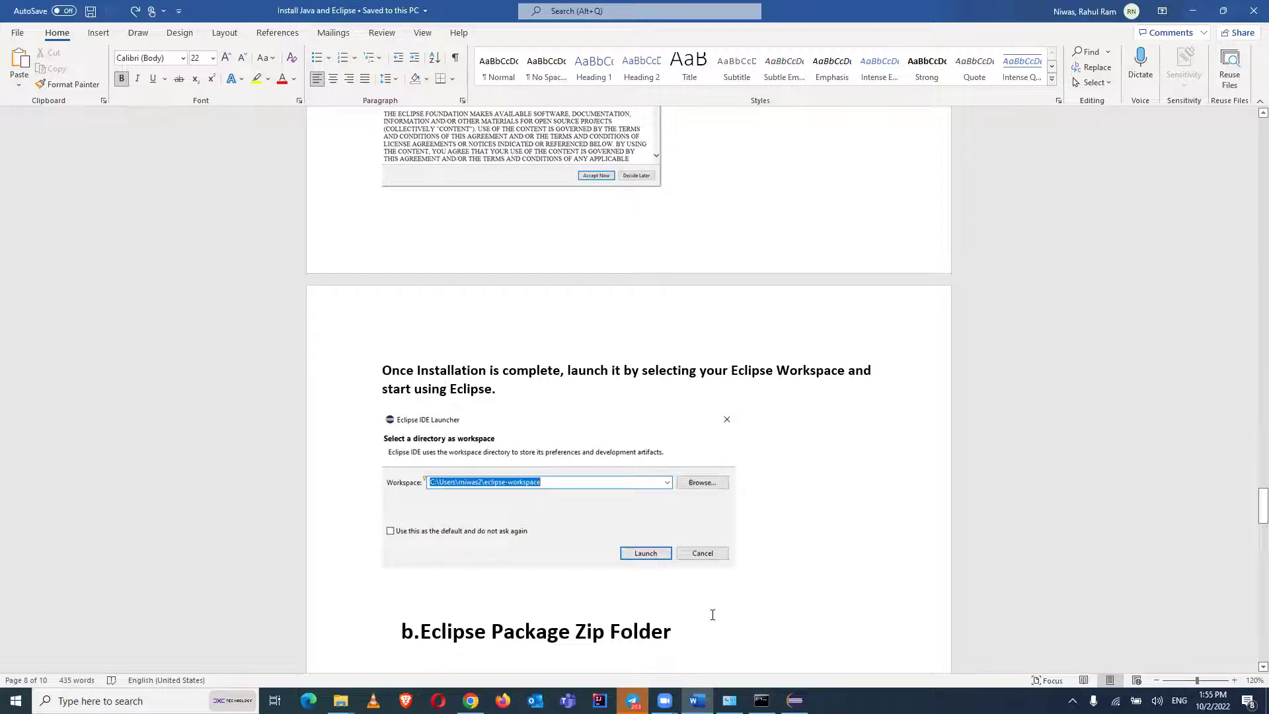
Switch to the Eclipse IDE Launcher, start Eclipse with the proposed eclipse-workspace directory, and maximize its window
click(794, 700)
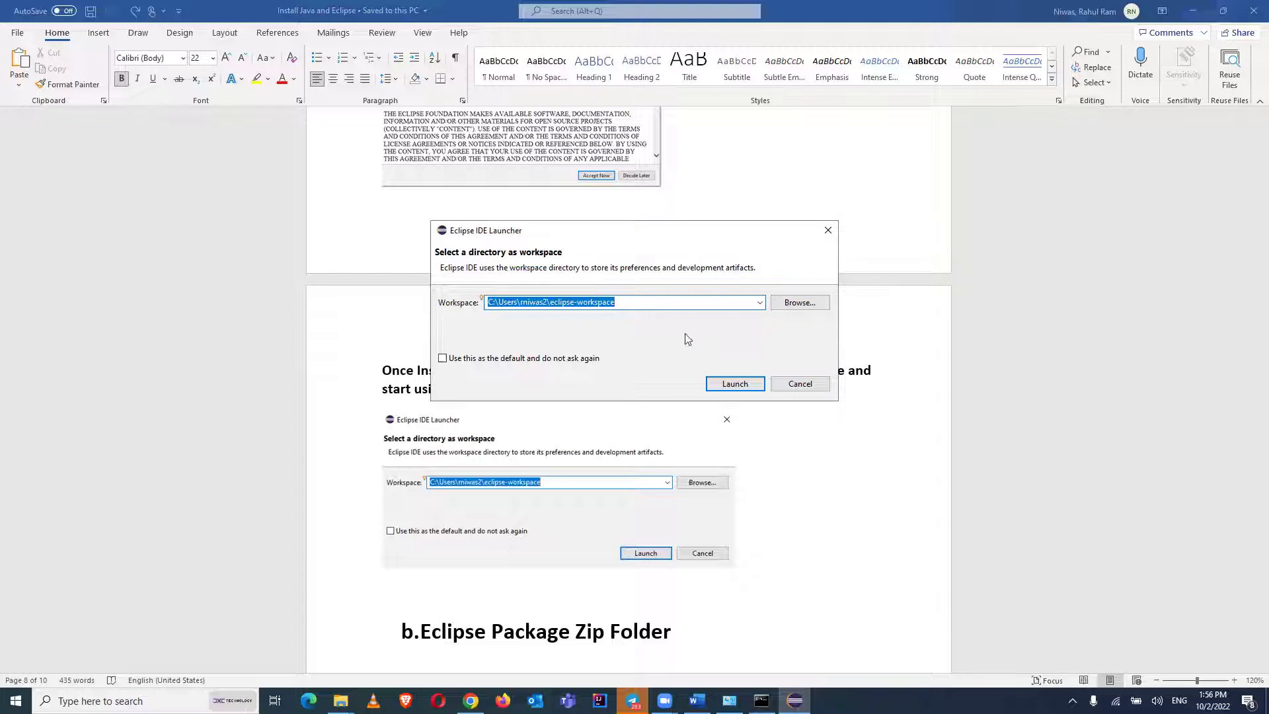
click(735, 384)
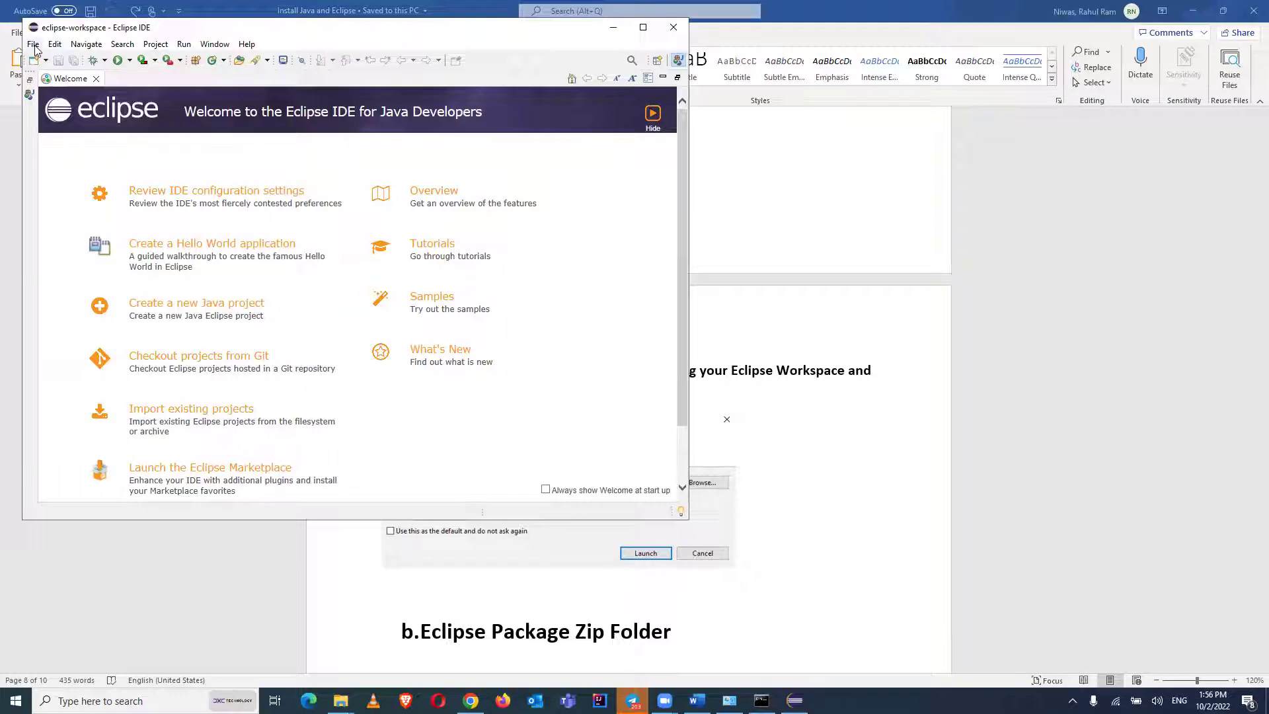
click(642, 27)
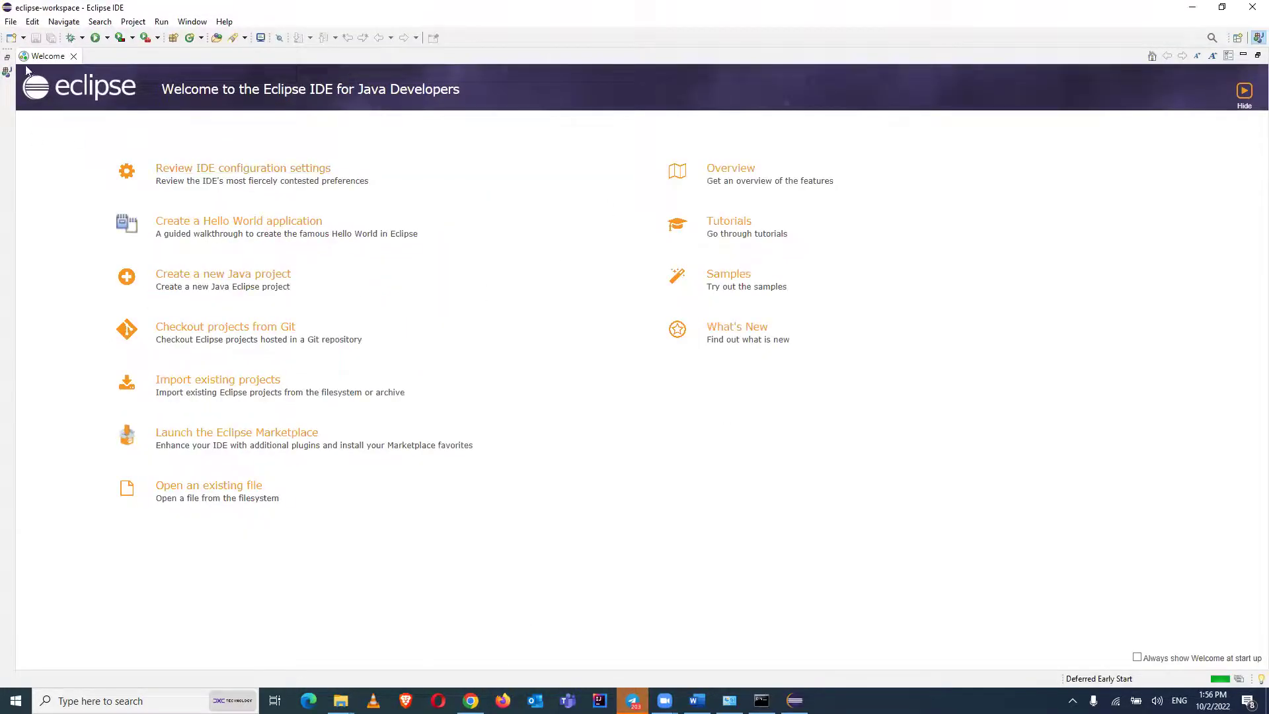
Create a new Java project named First Program, keeping the default location, JRE and layout settings
click(11, 22)
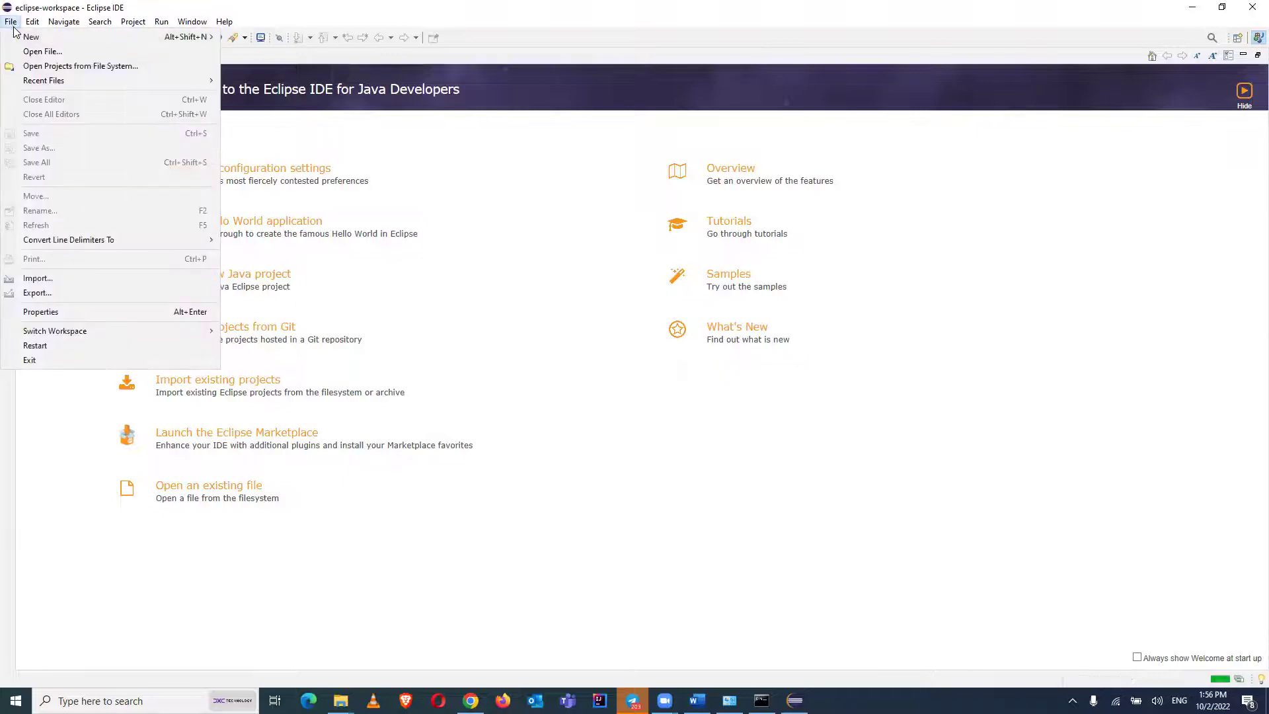
mouse_move(119, 41)
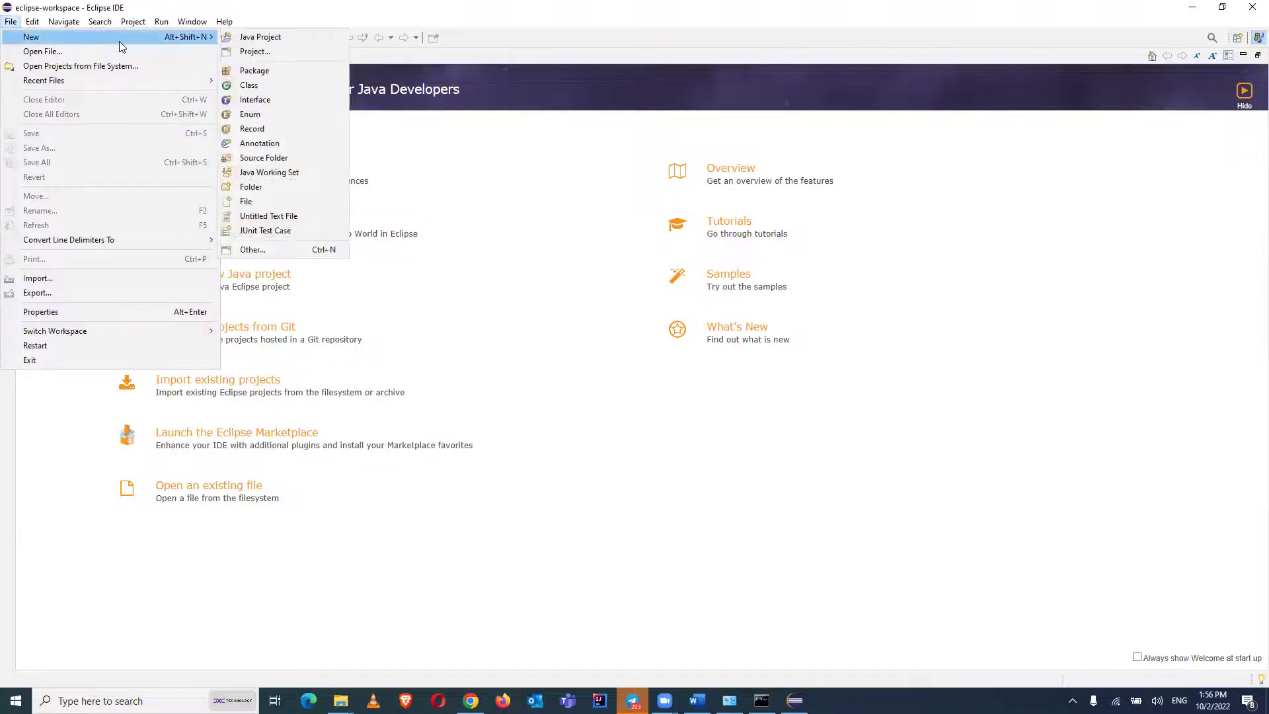
click(265, 38)
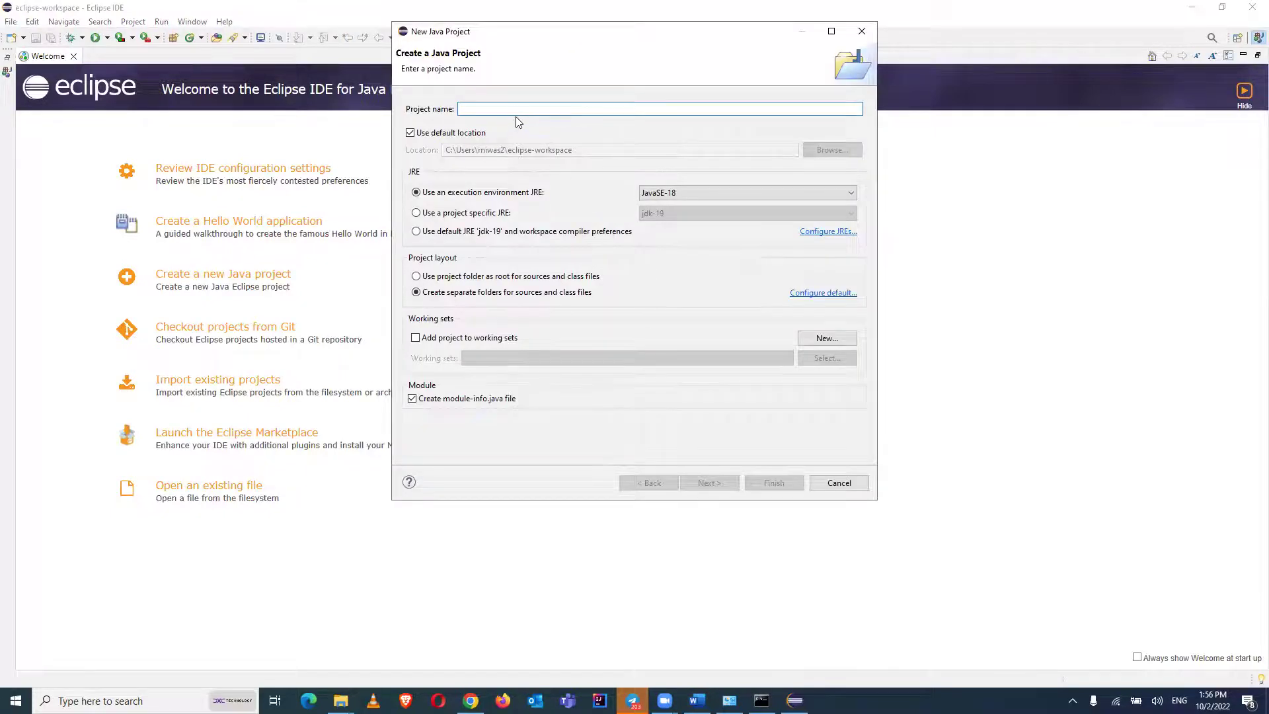
text(F)
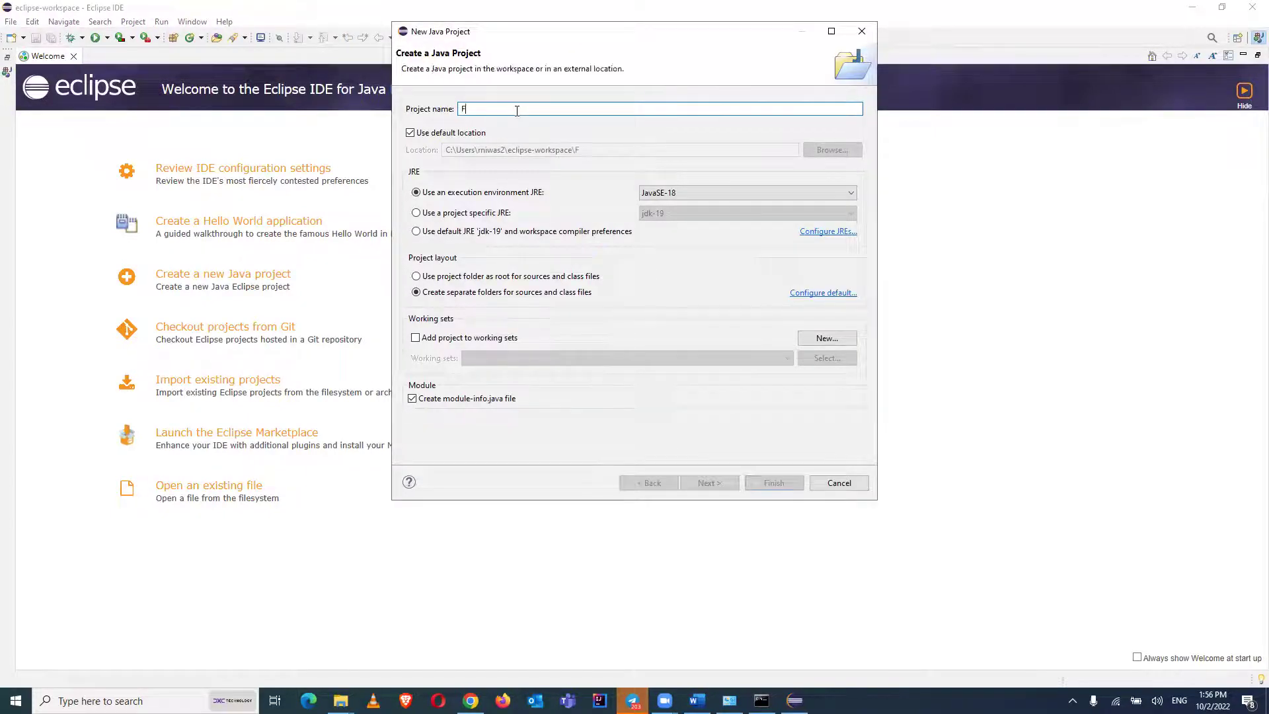
text(irst Program)
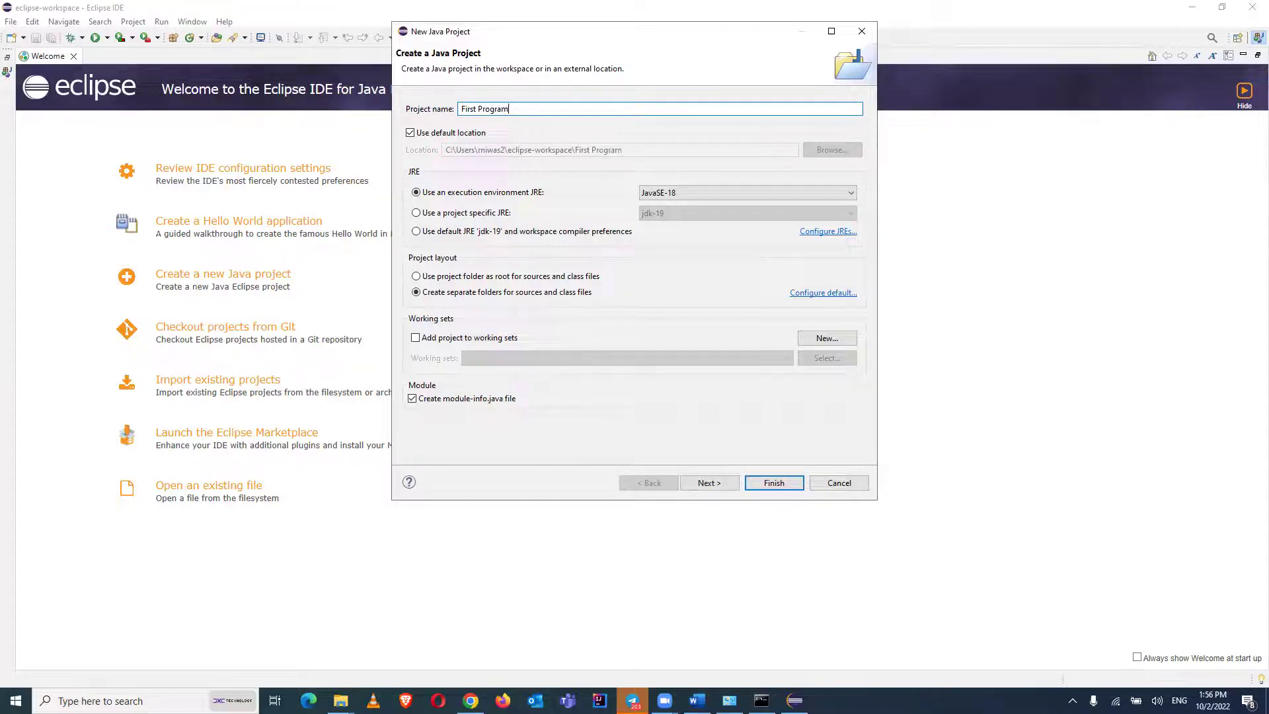
click(770, 481)
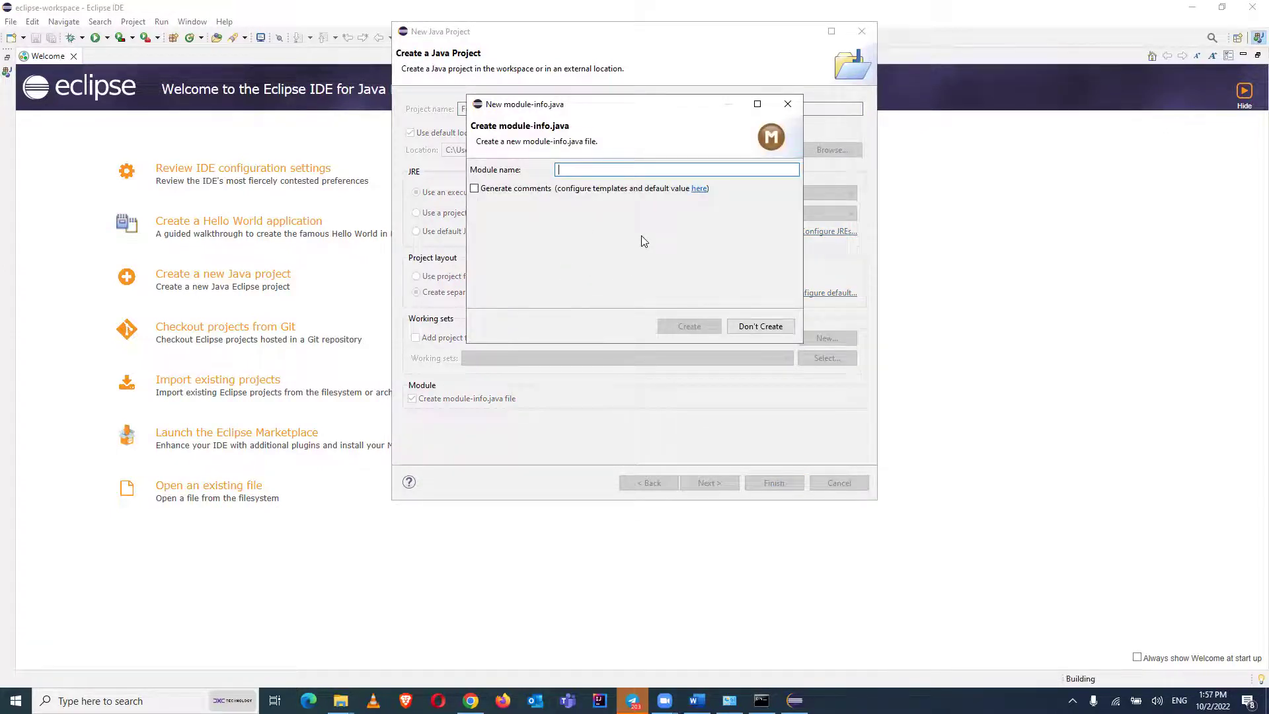
Create the project's module-info.java file with the module name Test, and restore the workbench views hidden by the Welcome page
text(Test)
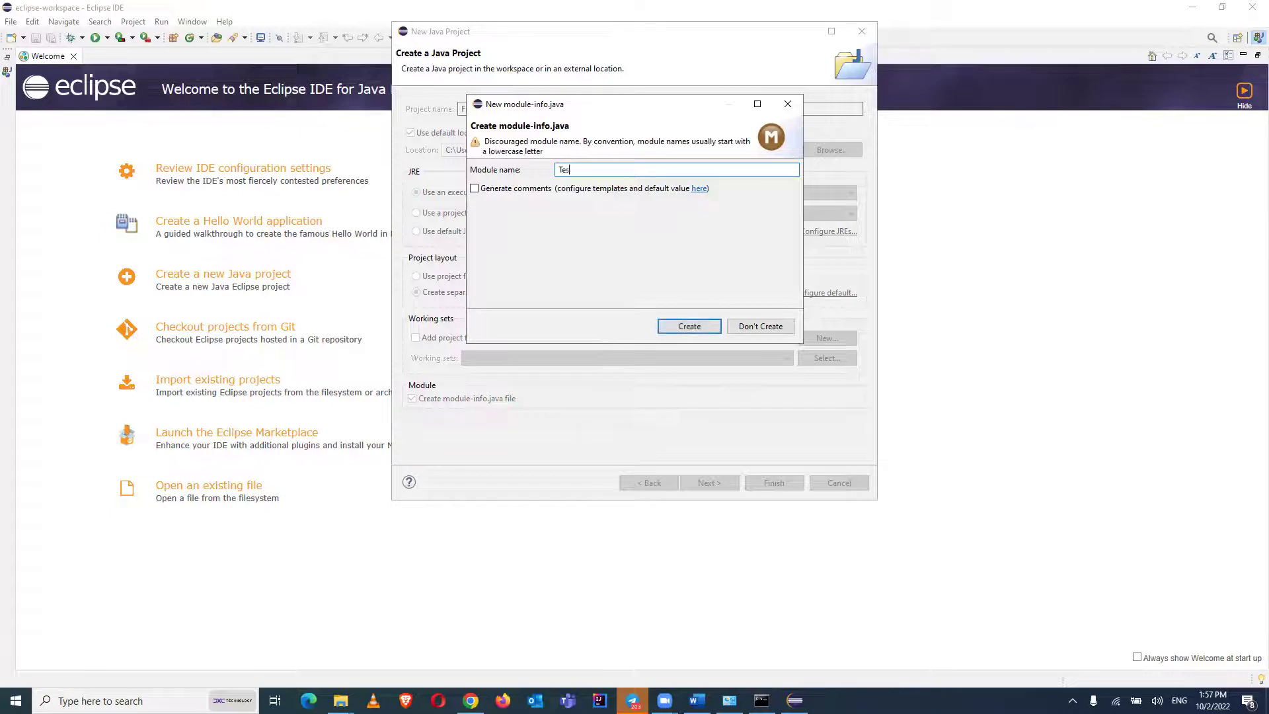
click(696, 331)
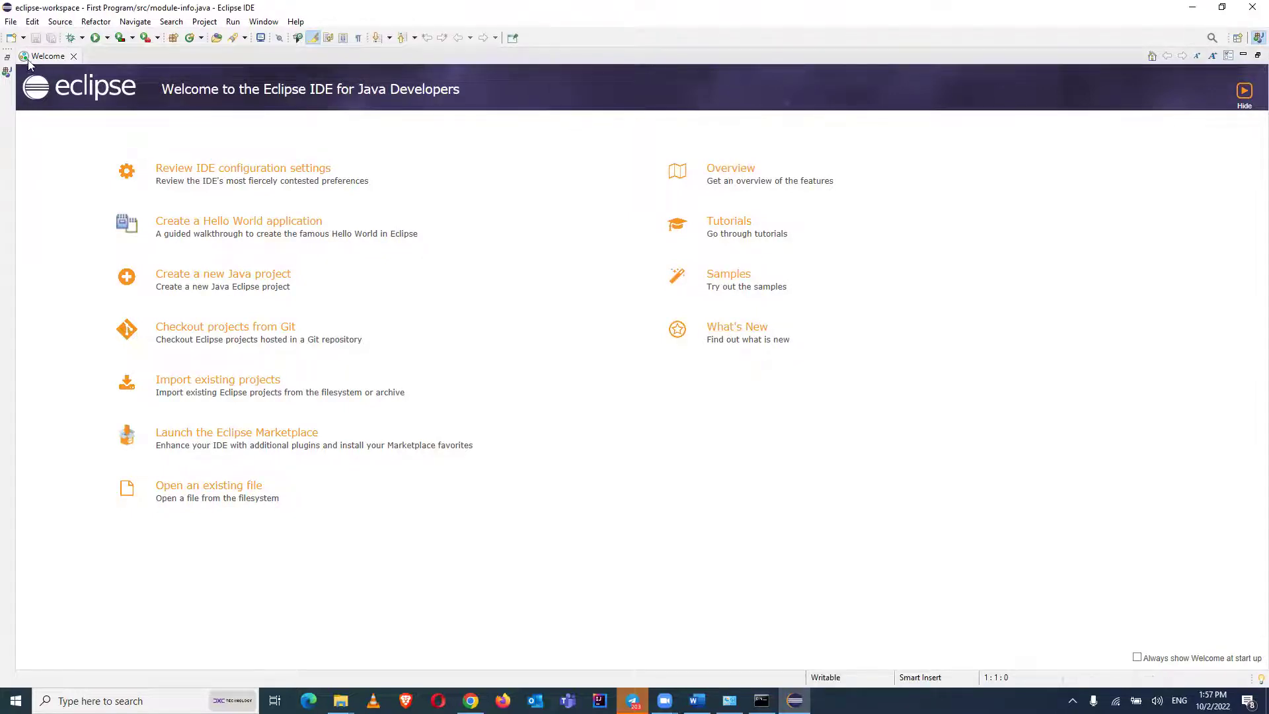
click(7, 59)
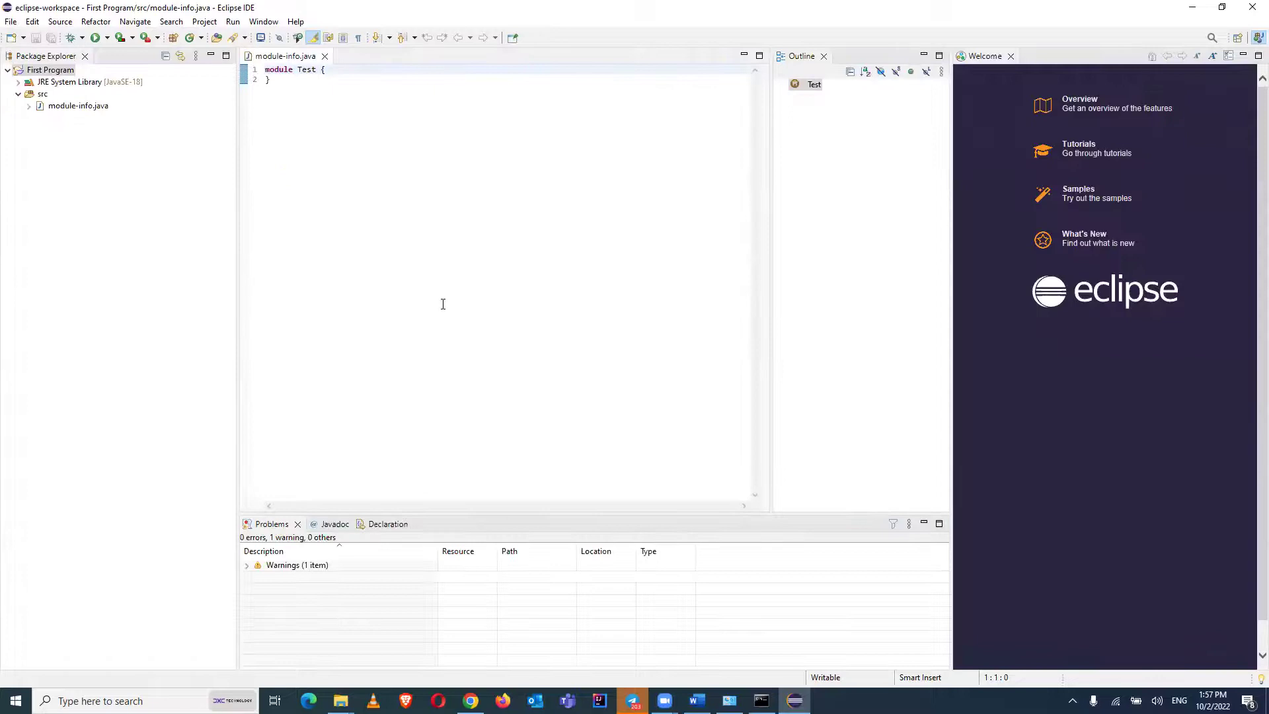
Create a public class named Program in the src folder, including the public static void main method stub
click(41, 95)
right_click(38, 97)
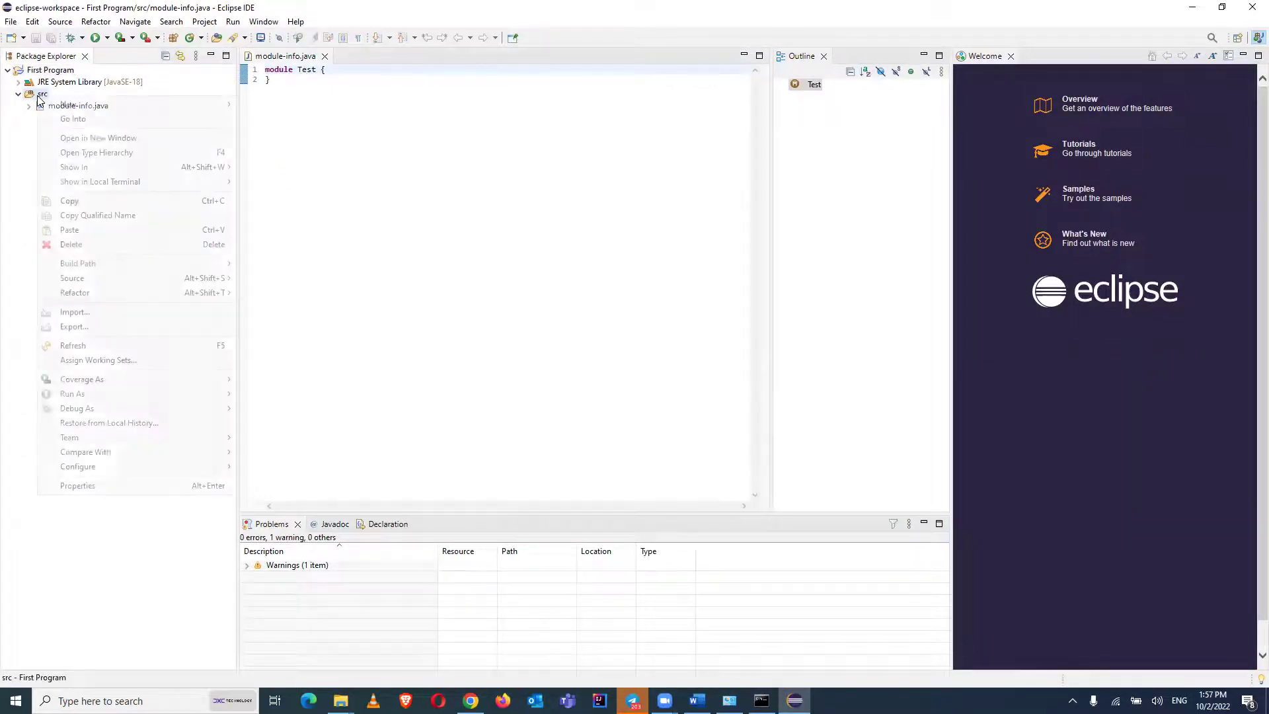
mouse_move(165, 112)
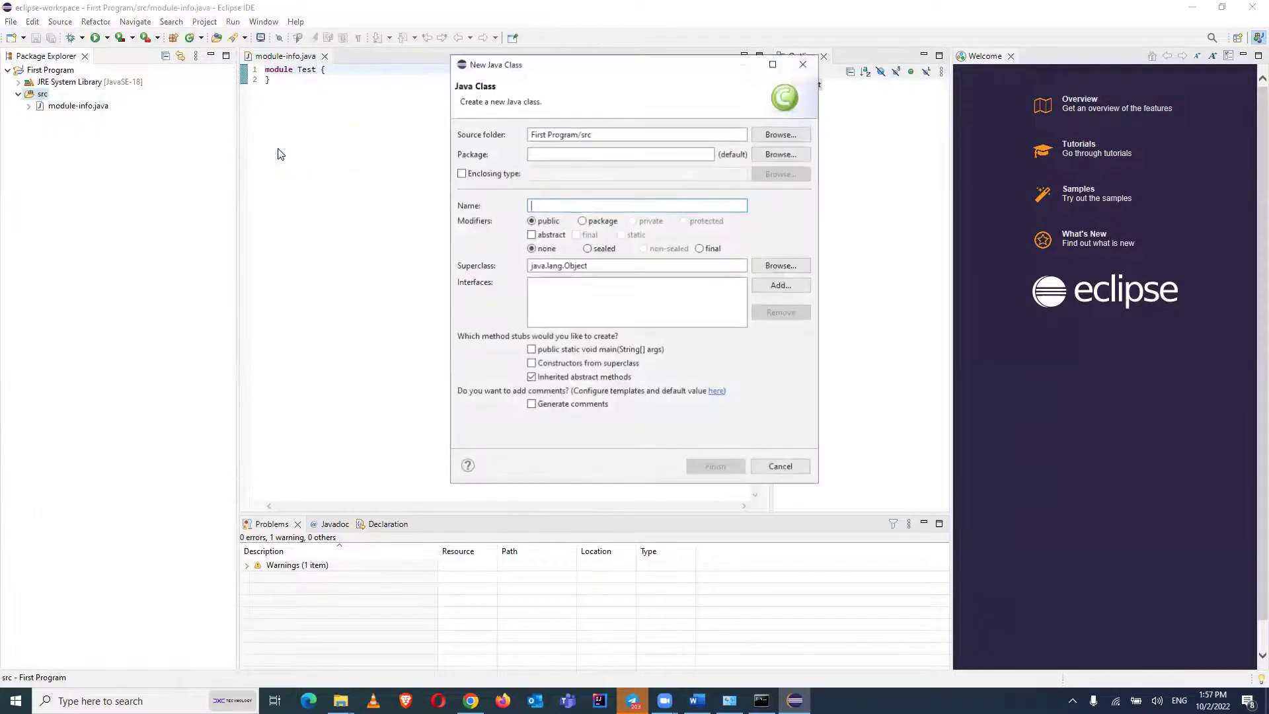
text(Program)
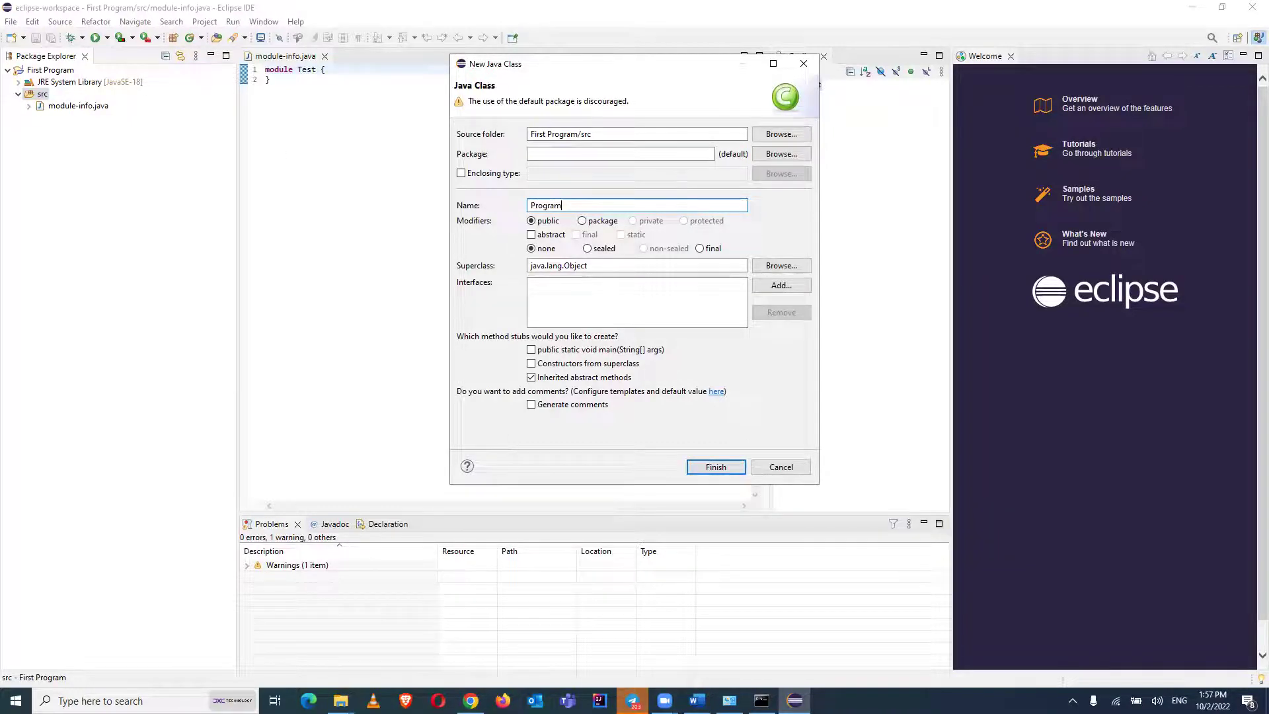
click(562, 349)
click(715, 467)
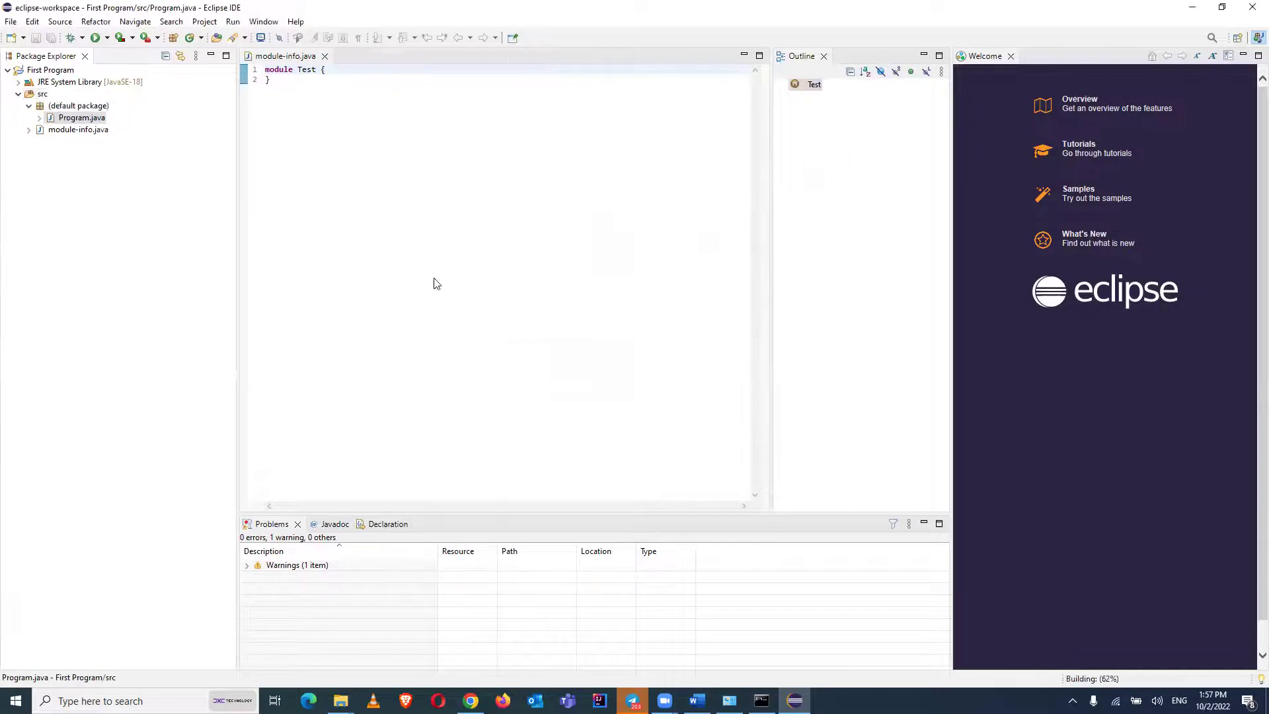
Add a println statement to the main method of Program.java that prints "First Program"
click(356, 123)
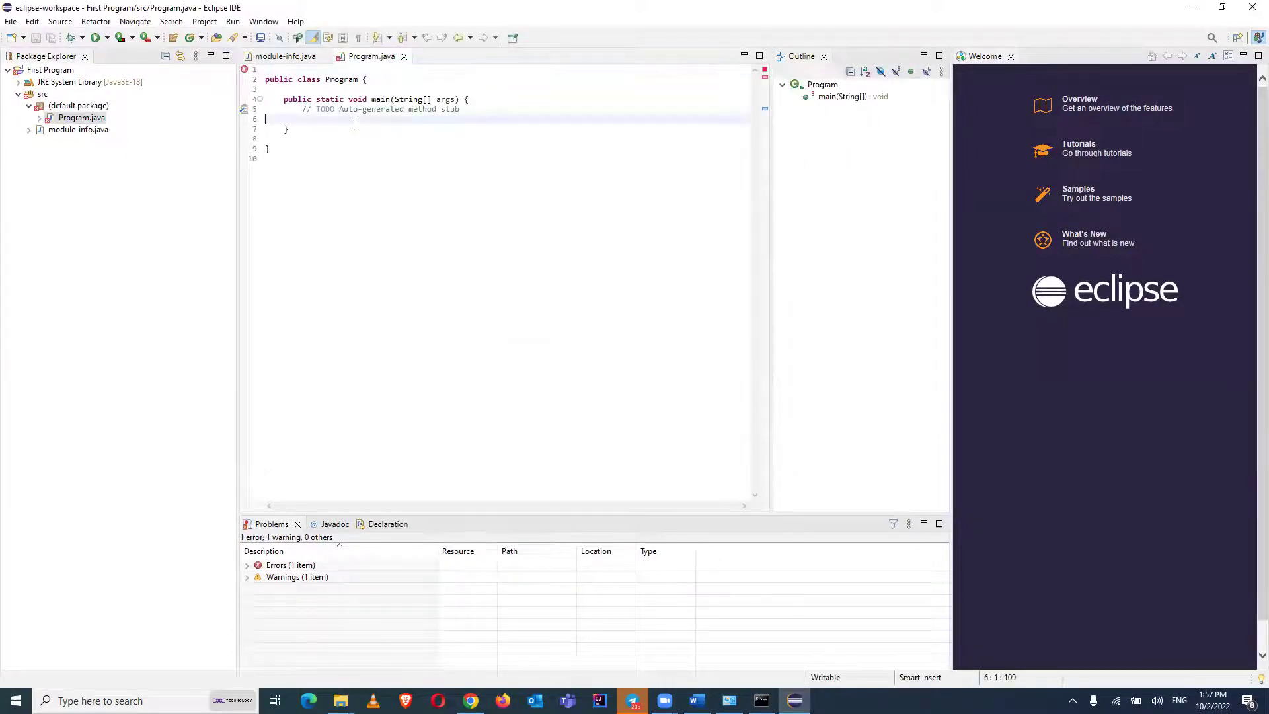
text(Sys)
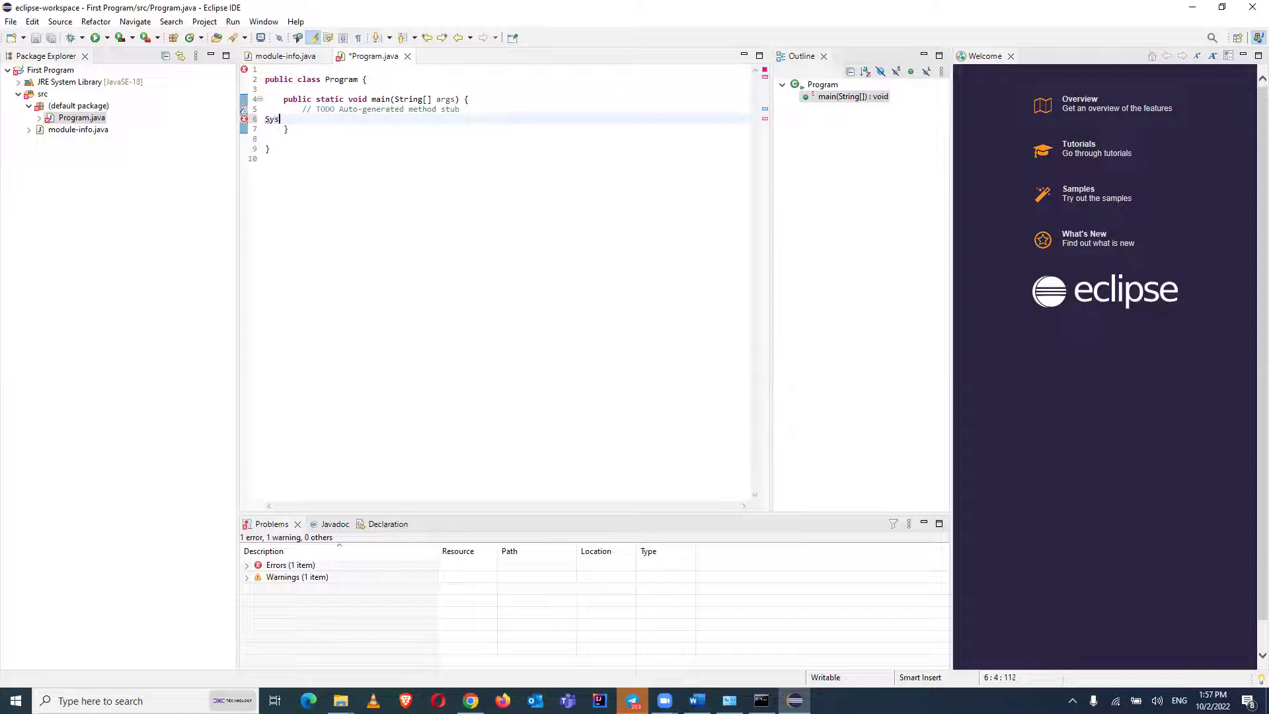
text(ten.out)
key(Left)
key(Left)
text(")
text(First P)
text(rogram)
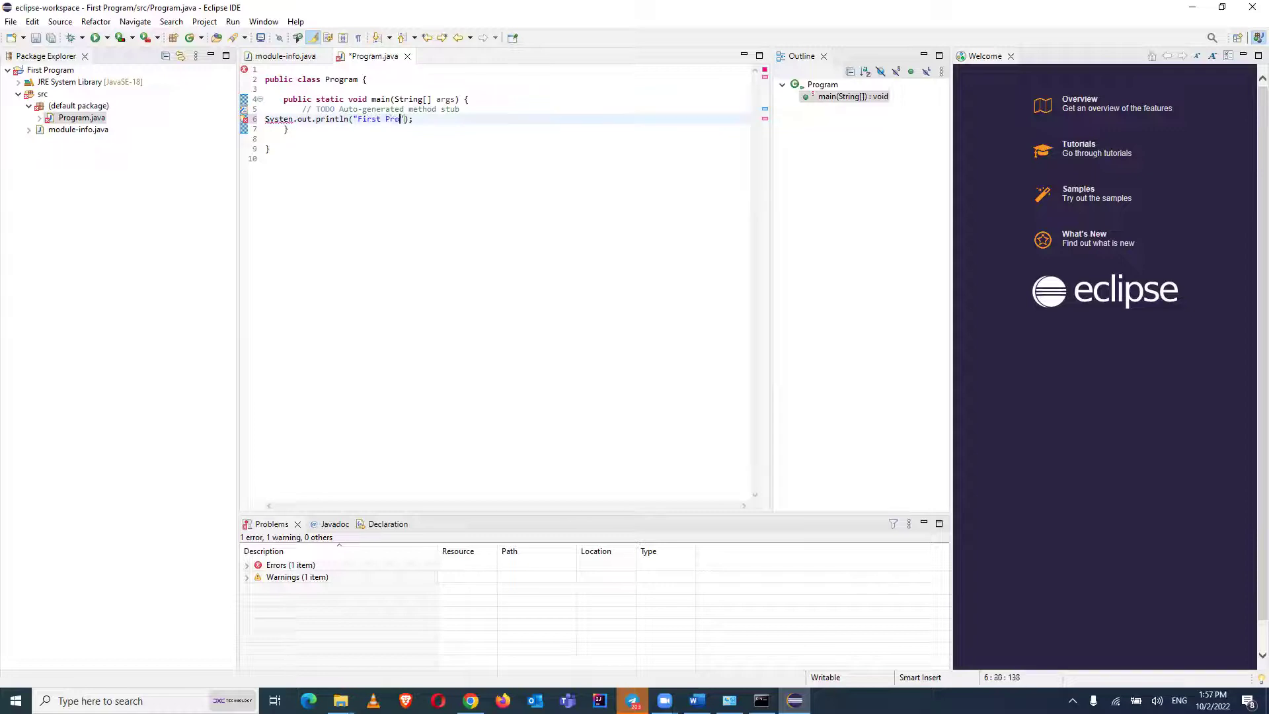
Correct the misspelled class name to System in the println statement and save Program.java
click(418, 159)
click(295, 119)
key(BackSpace)
text(m)
click(410, 275)
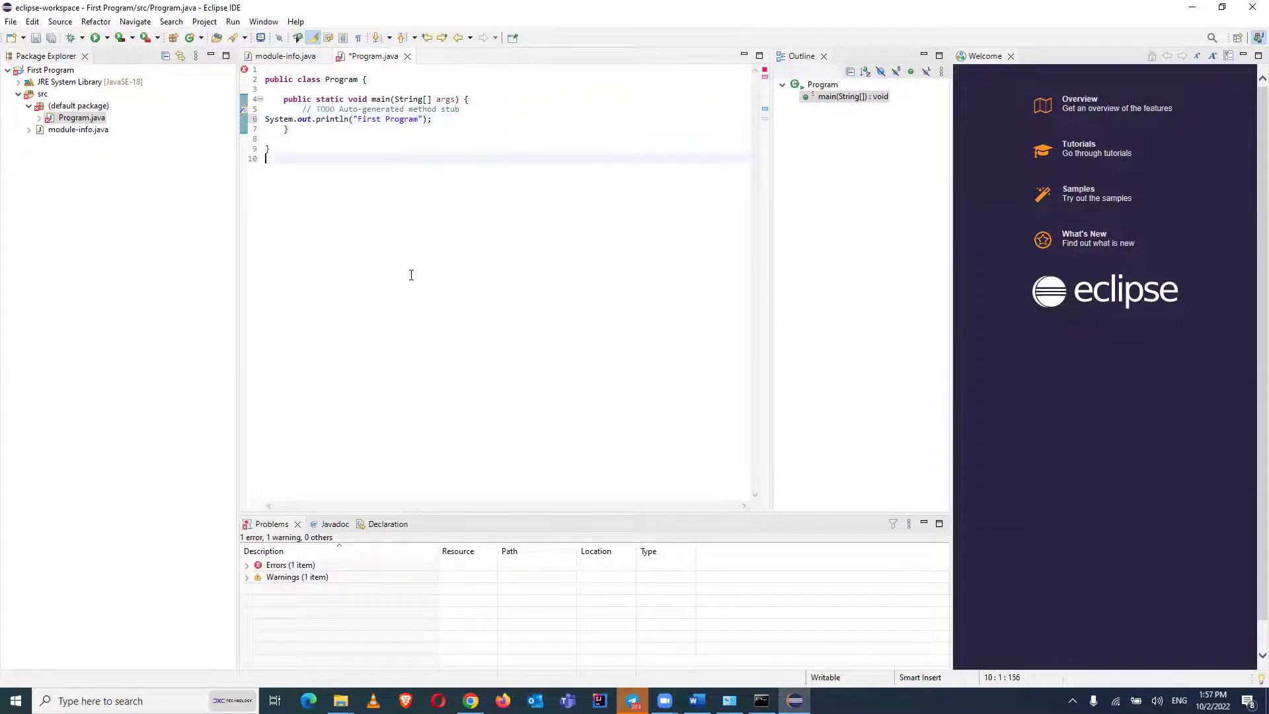
key(ctrl+s)
Examine the error on line 1 of Program.java and the default package that holds the class
click(245, 72)
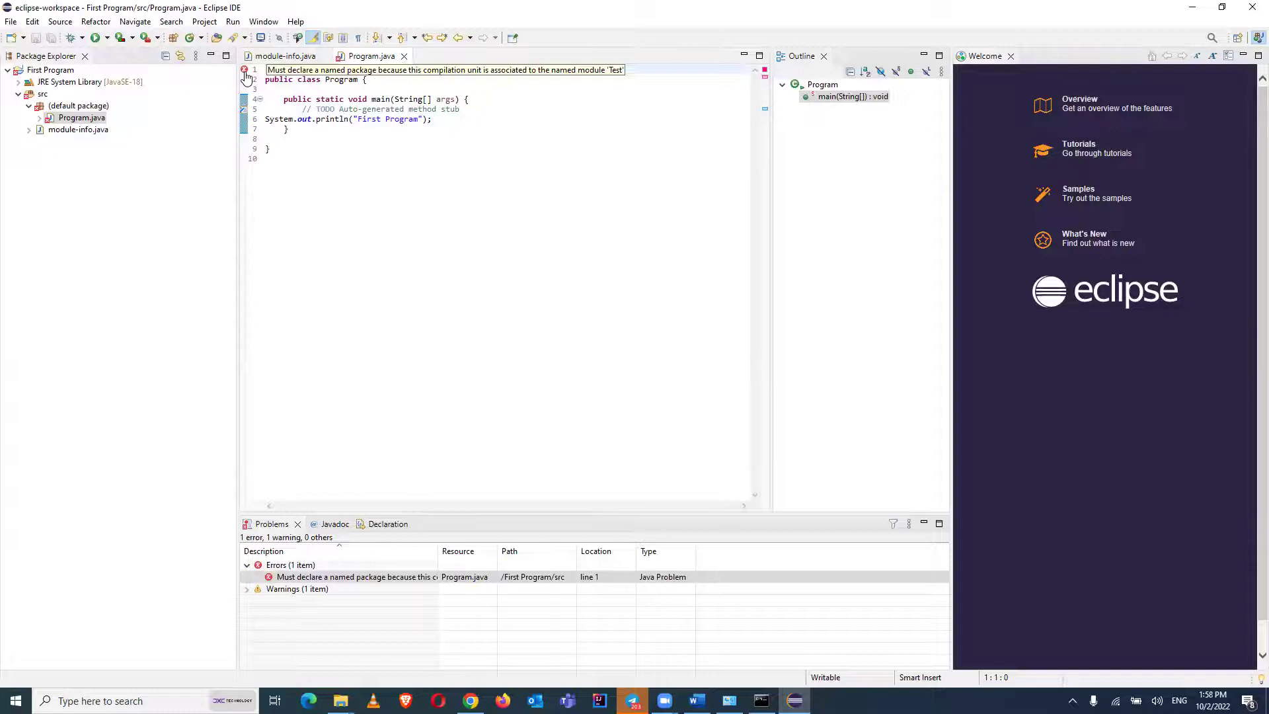
double_click(412, 578)
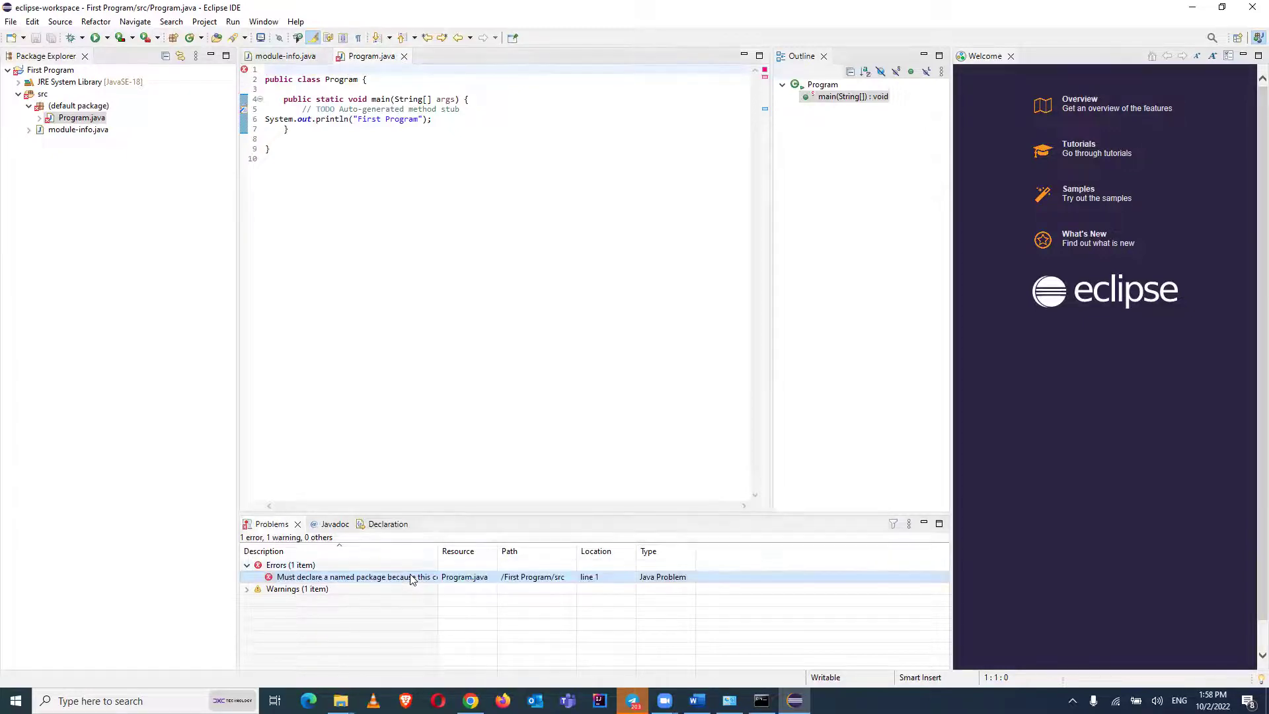
click(411, 359)
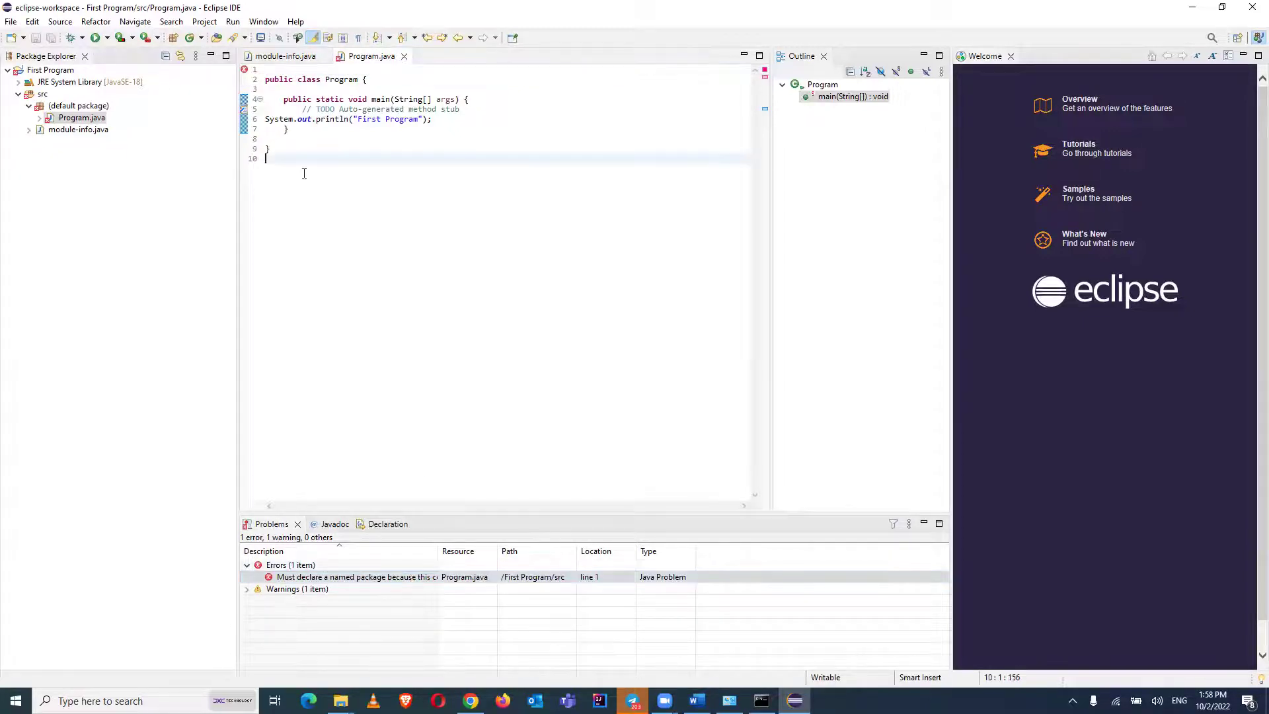
drag(289, 130, 266, 69)
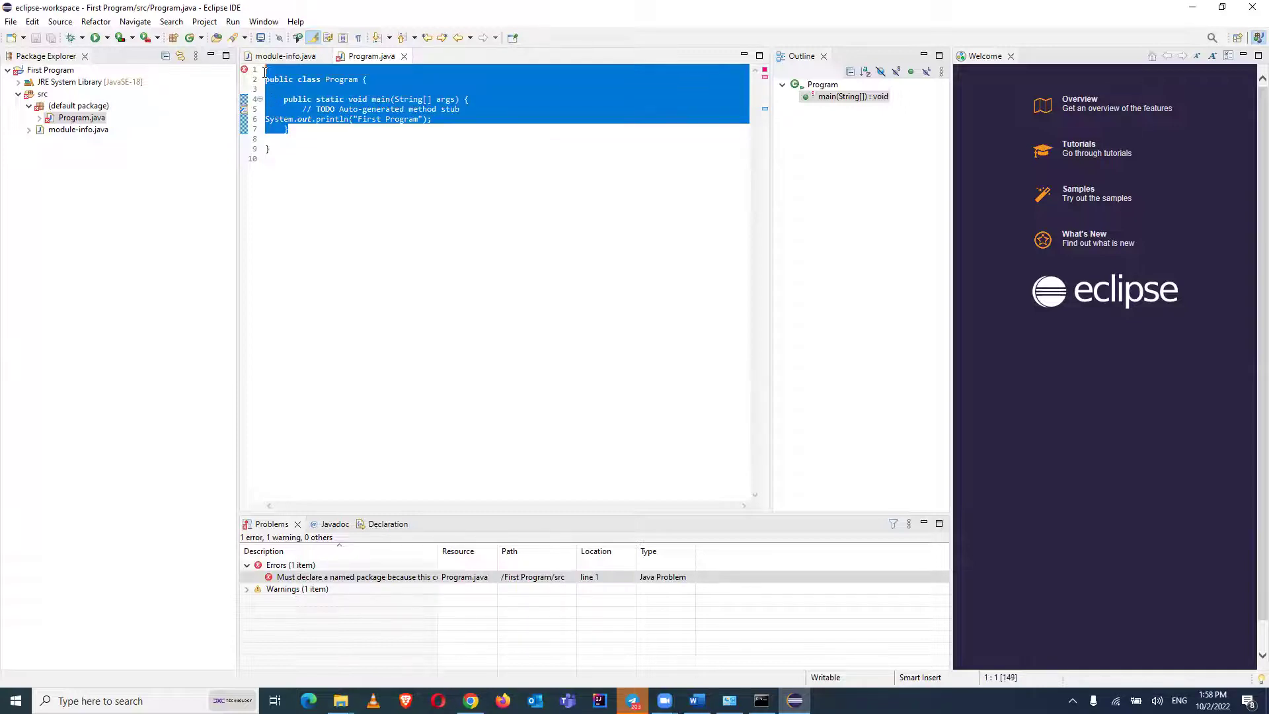
click(376, 265)
click(109, 211)
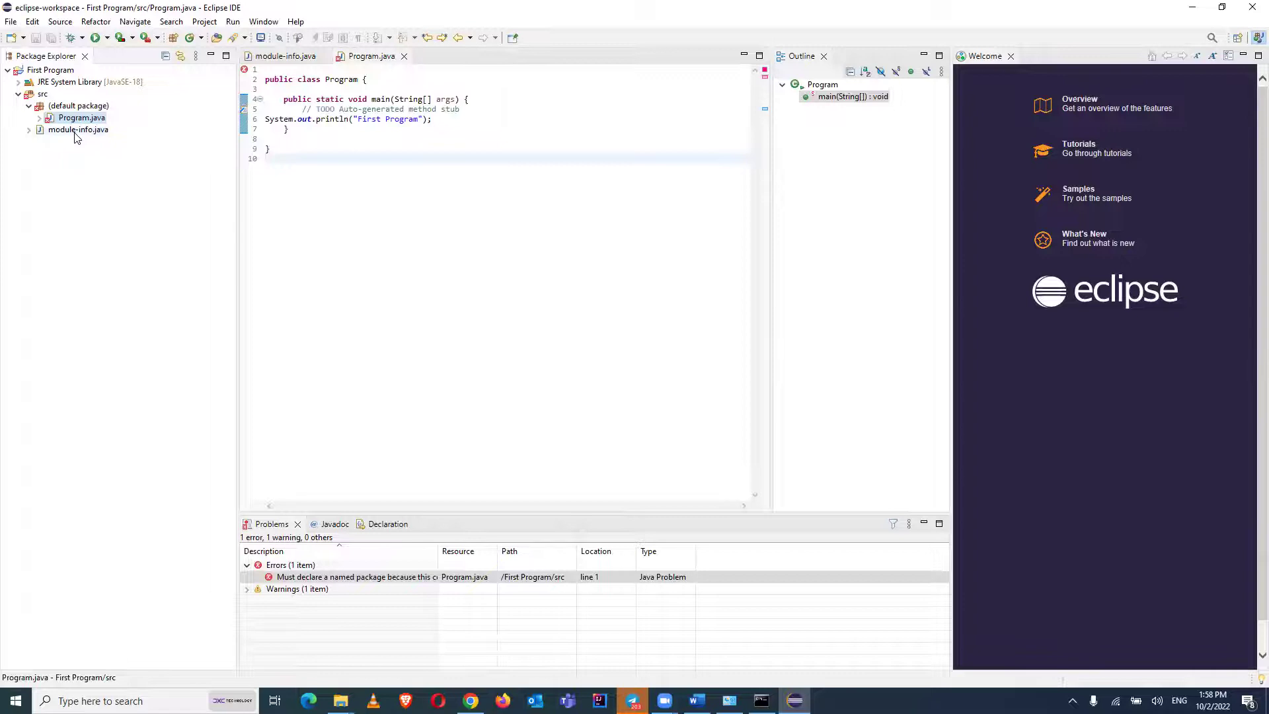
right_click(69, 105)
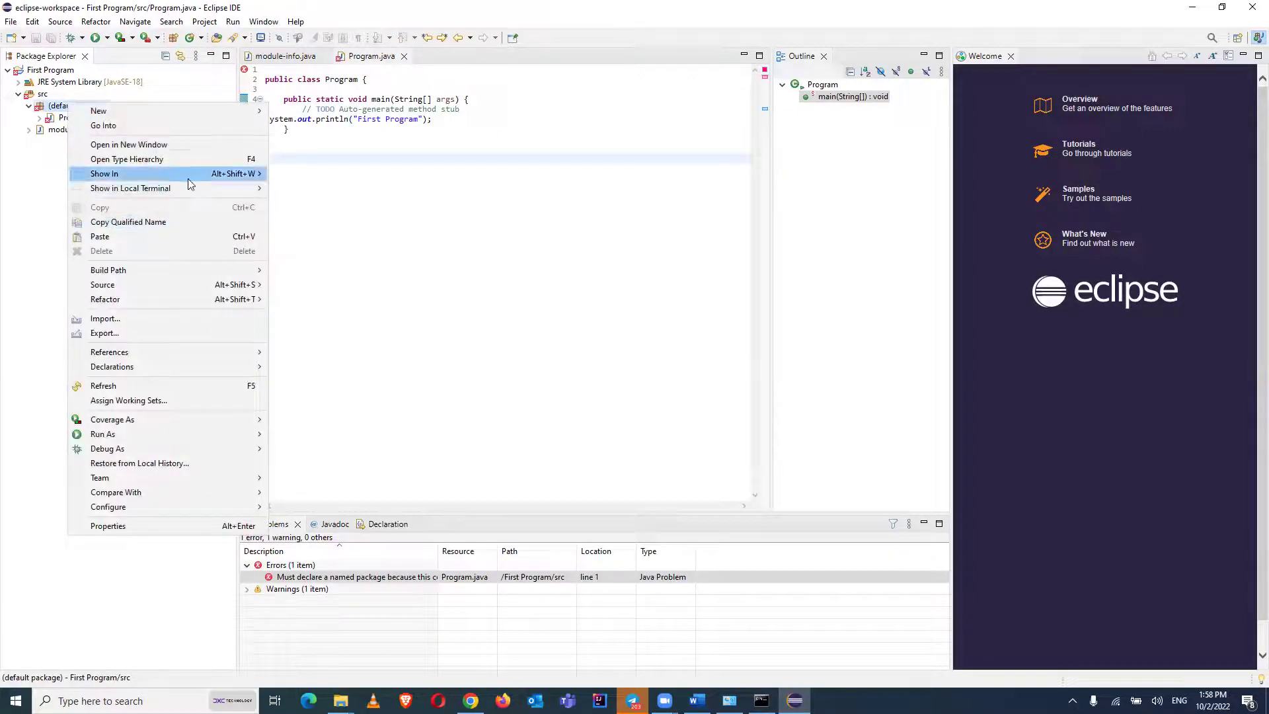
click(361, 252)
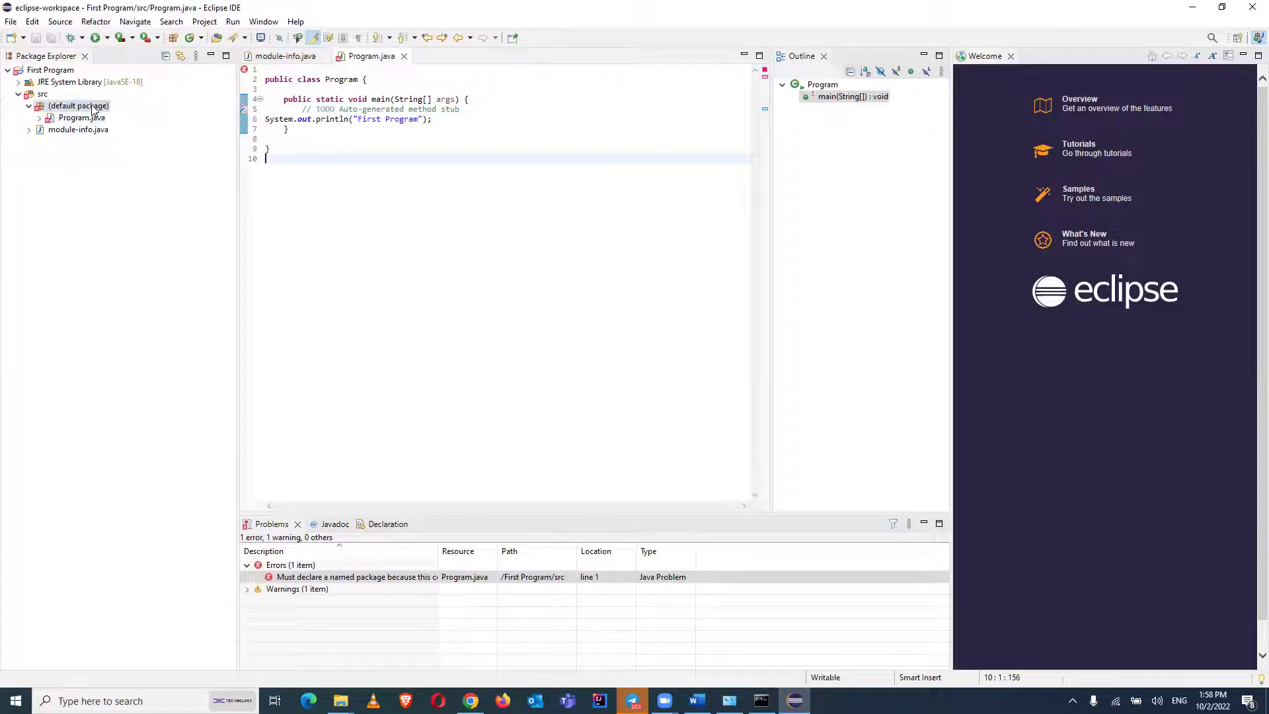
Create a package named com.program in the src folder and move Program.java into it
click(43, 96)
right_click(43, 96)
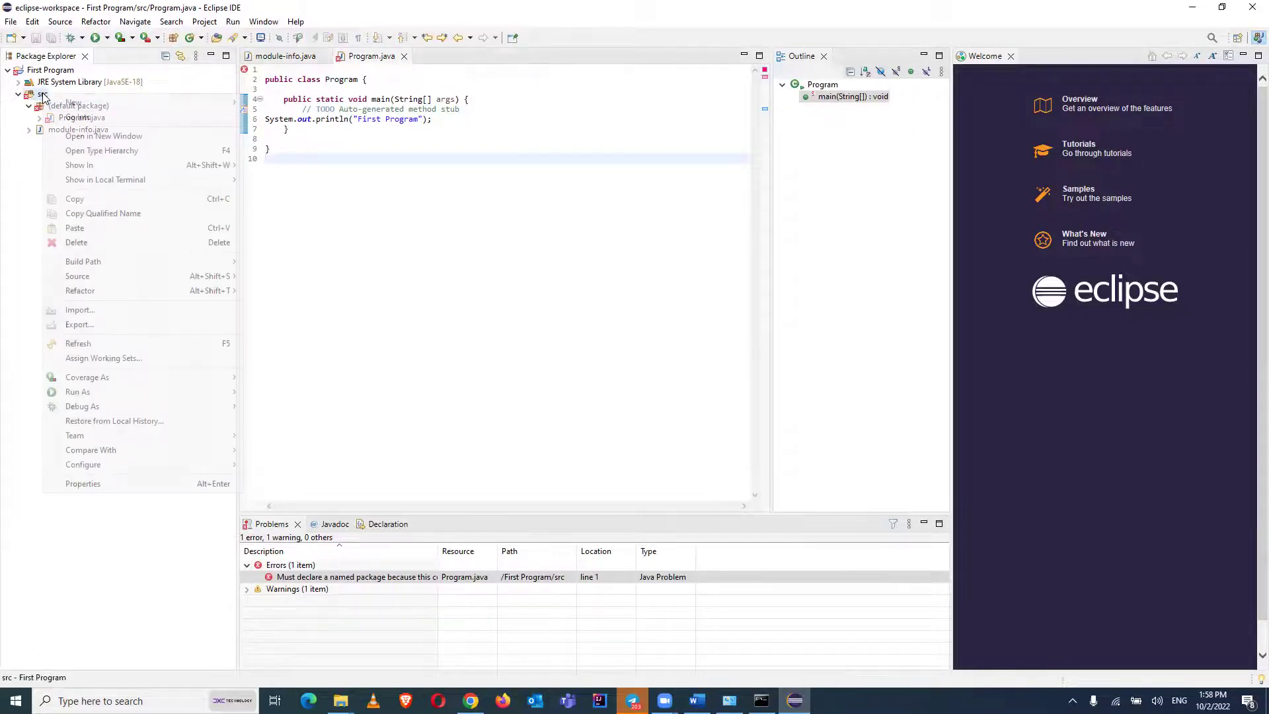
mouse_move(189, 105)
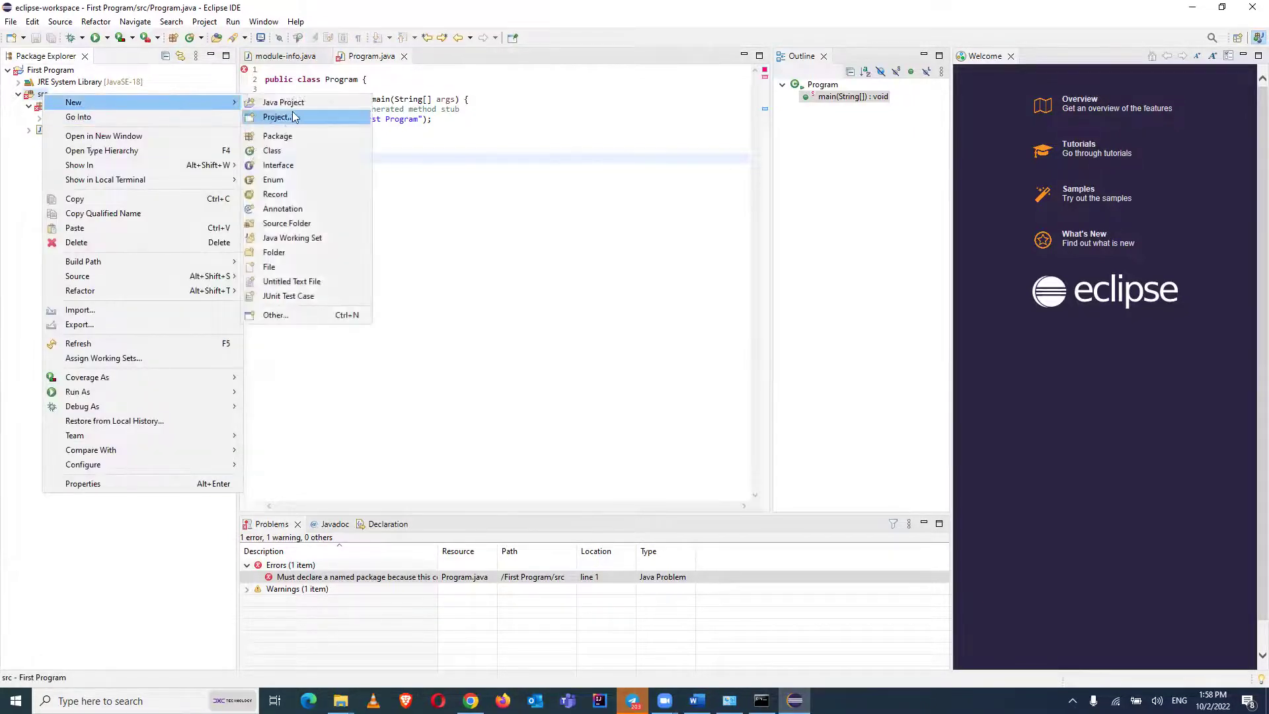
click(277, 136)
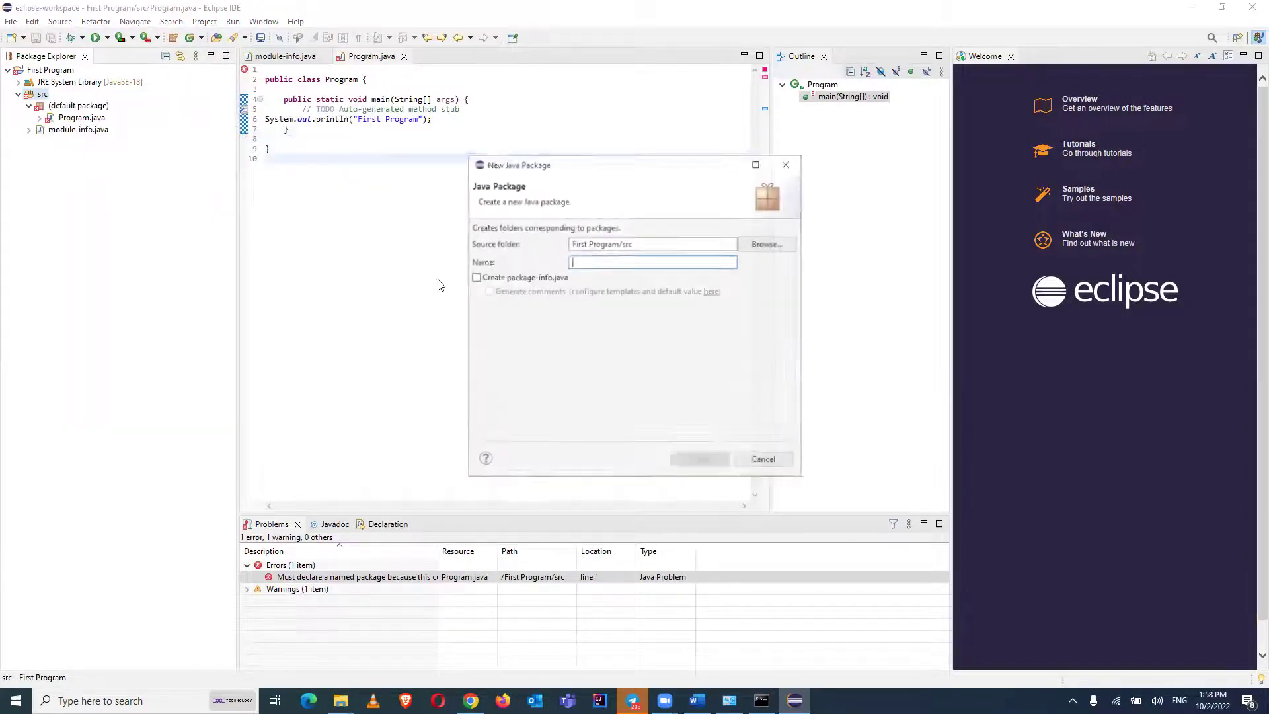
text(com.)
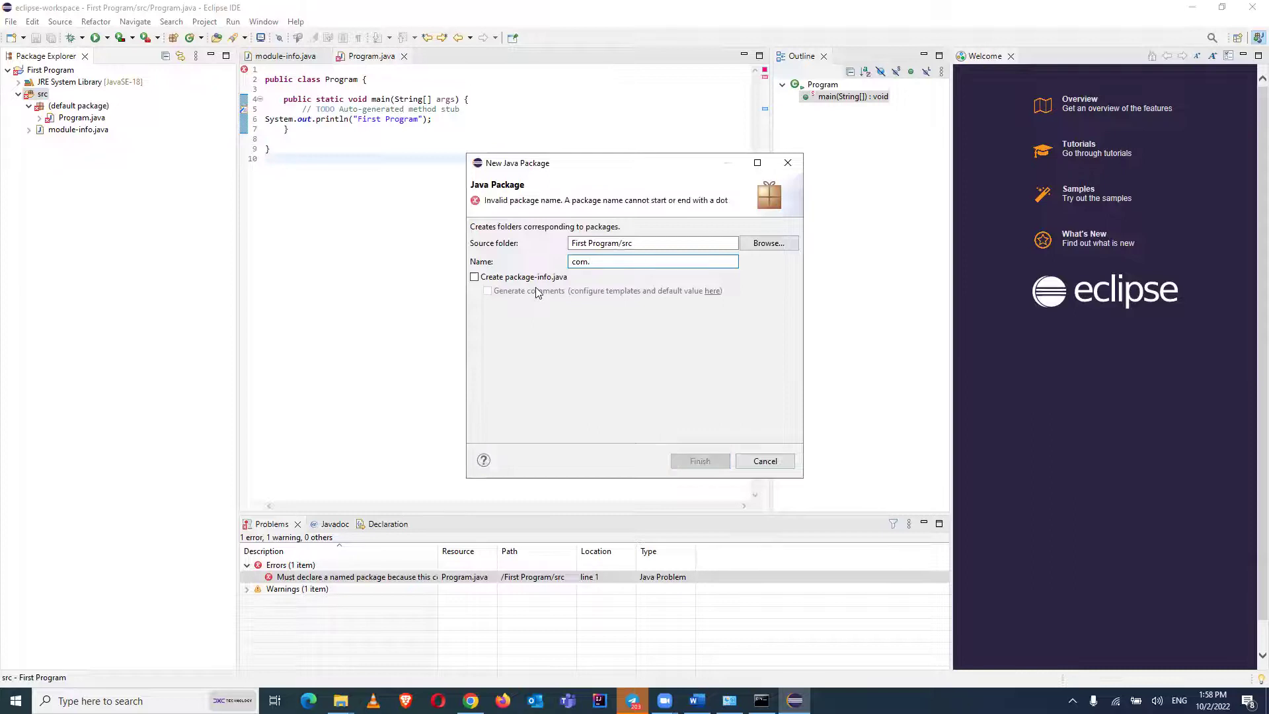
text(program)
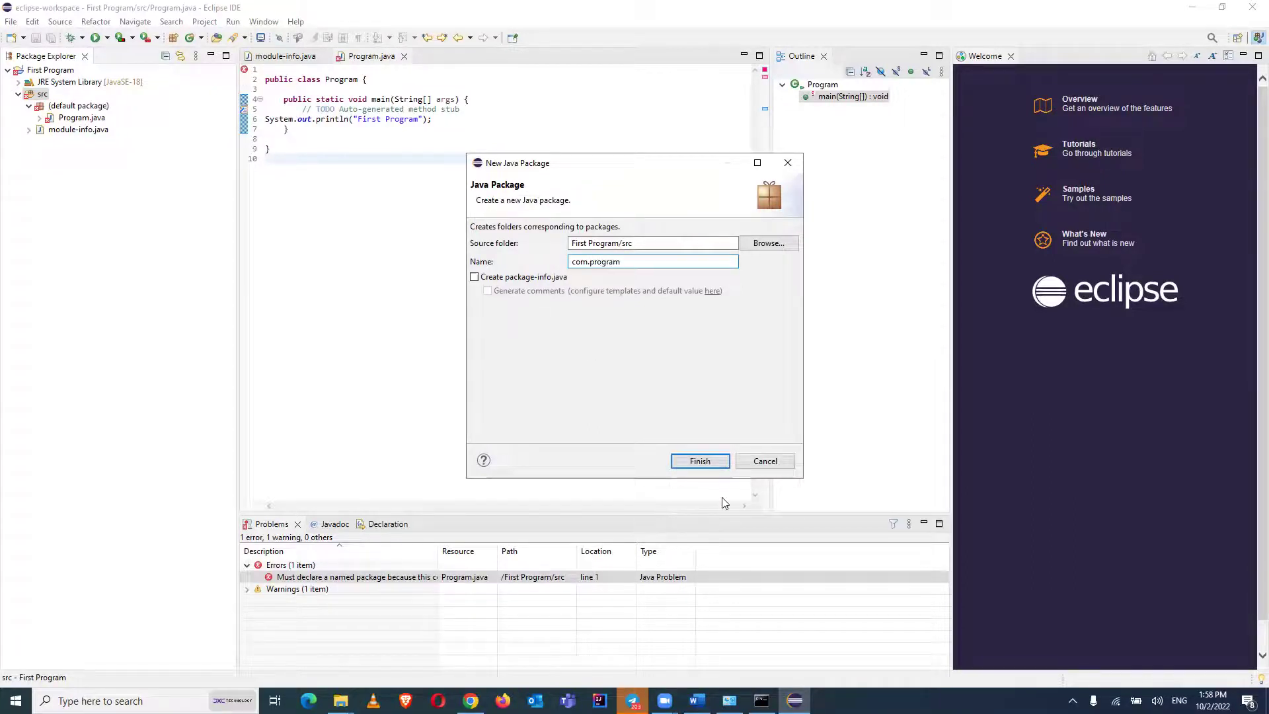
click(703, 461)
drag(82, 118, 88, 132)
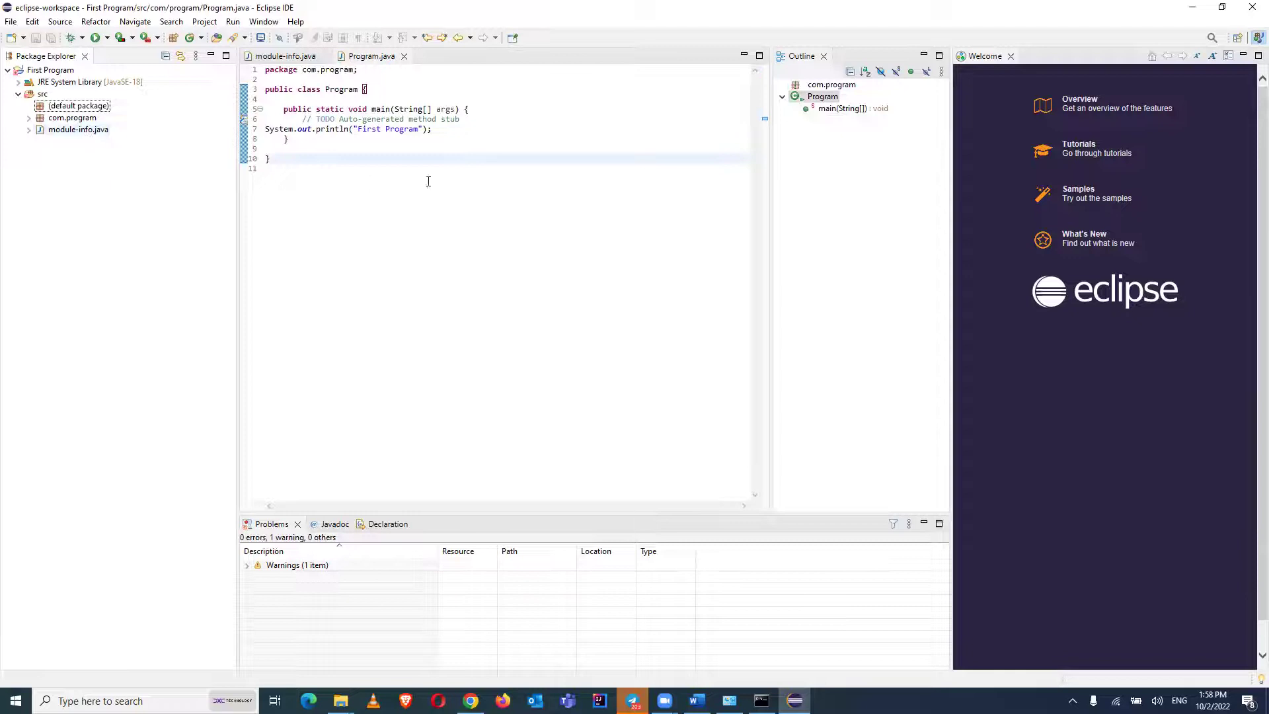
Run Program.java as a Java application, and close Eclipse after comparing the console output with the code
right_click(350, 159)
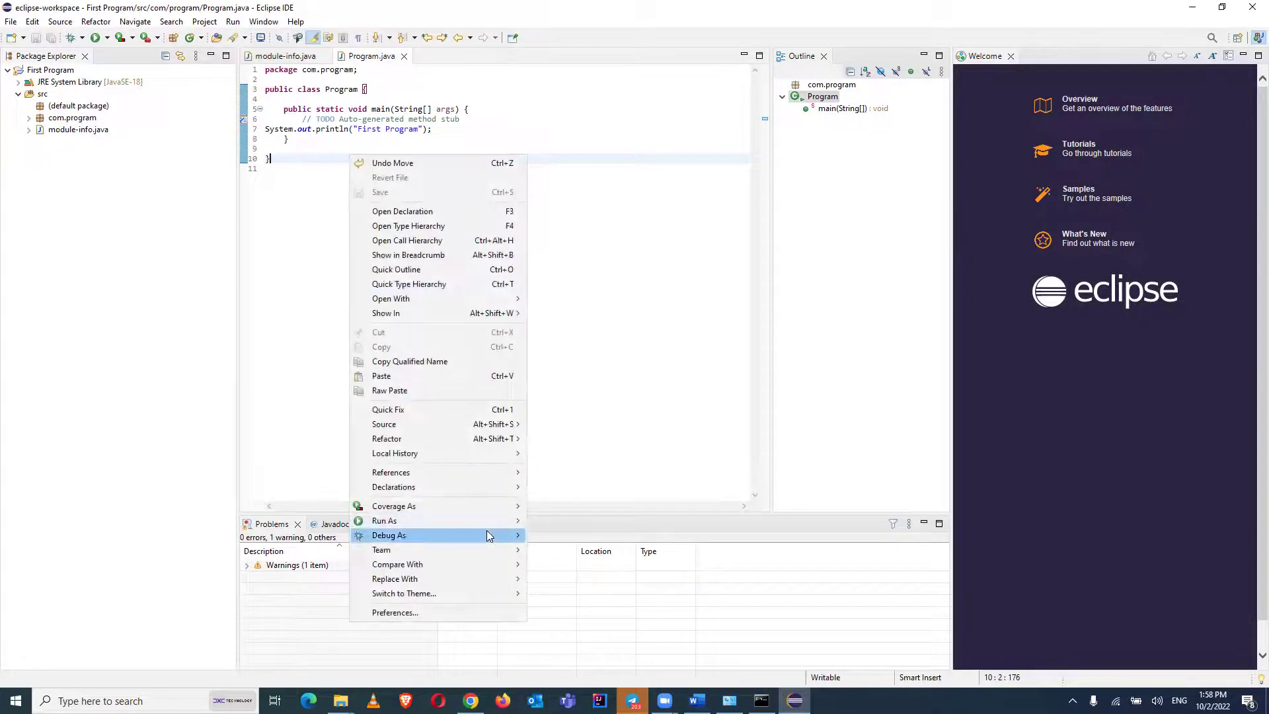
mouse_move(485, 521)
click(581, 521)
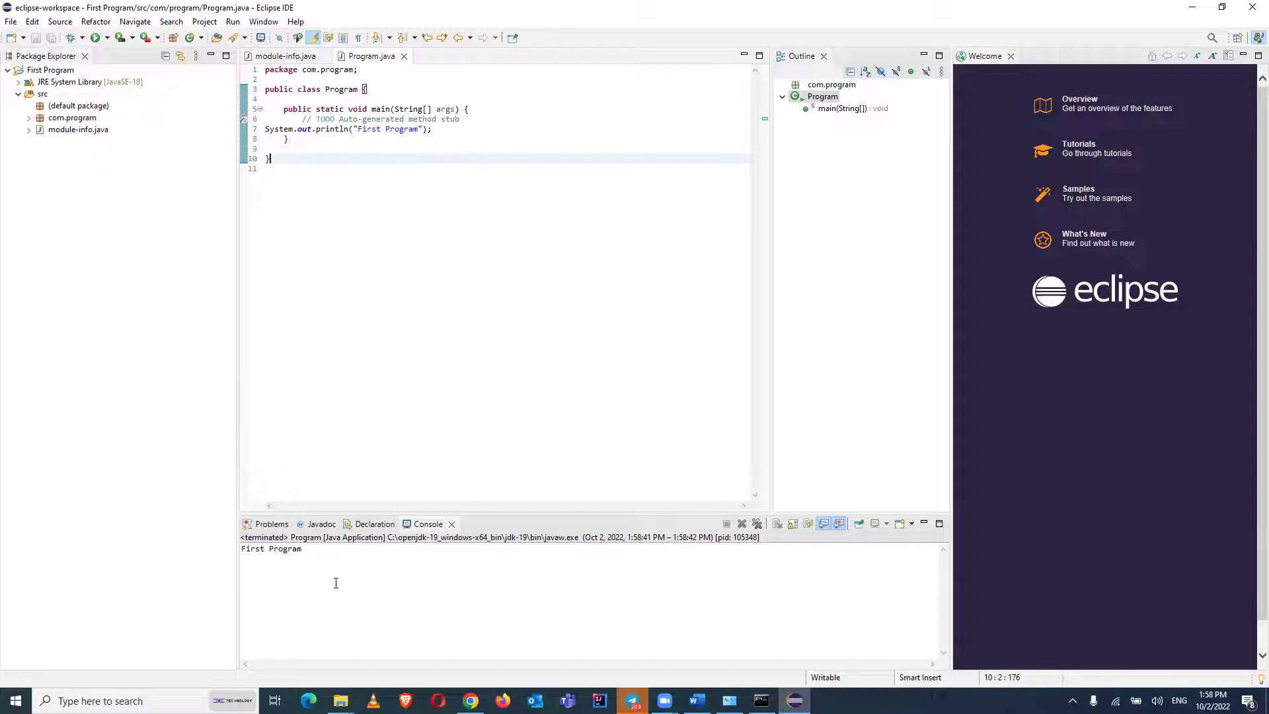
drag(306, 549, 237, 553)
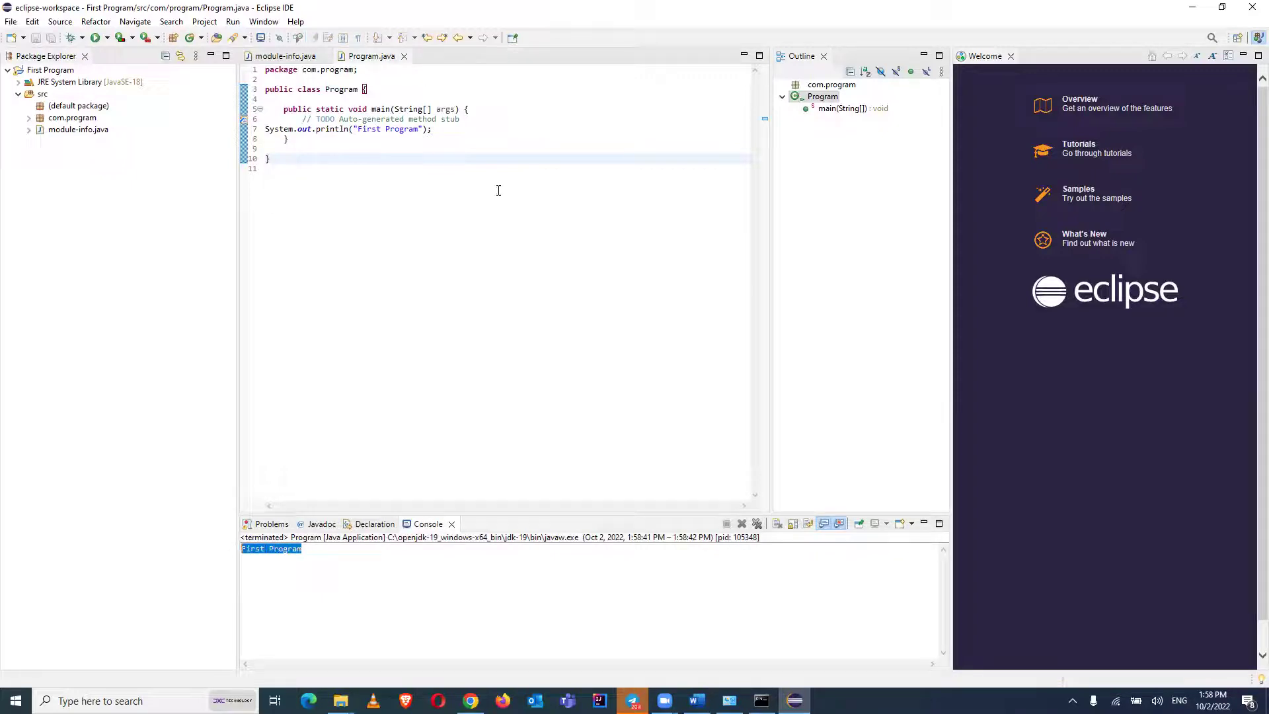
click(267, 135)
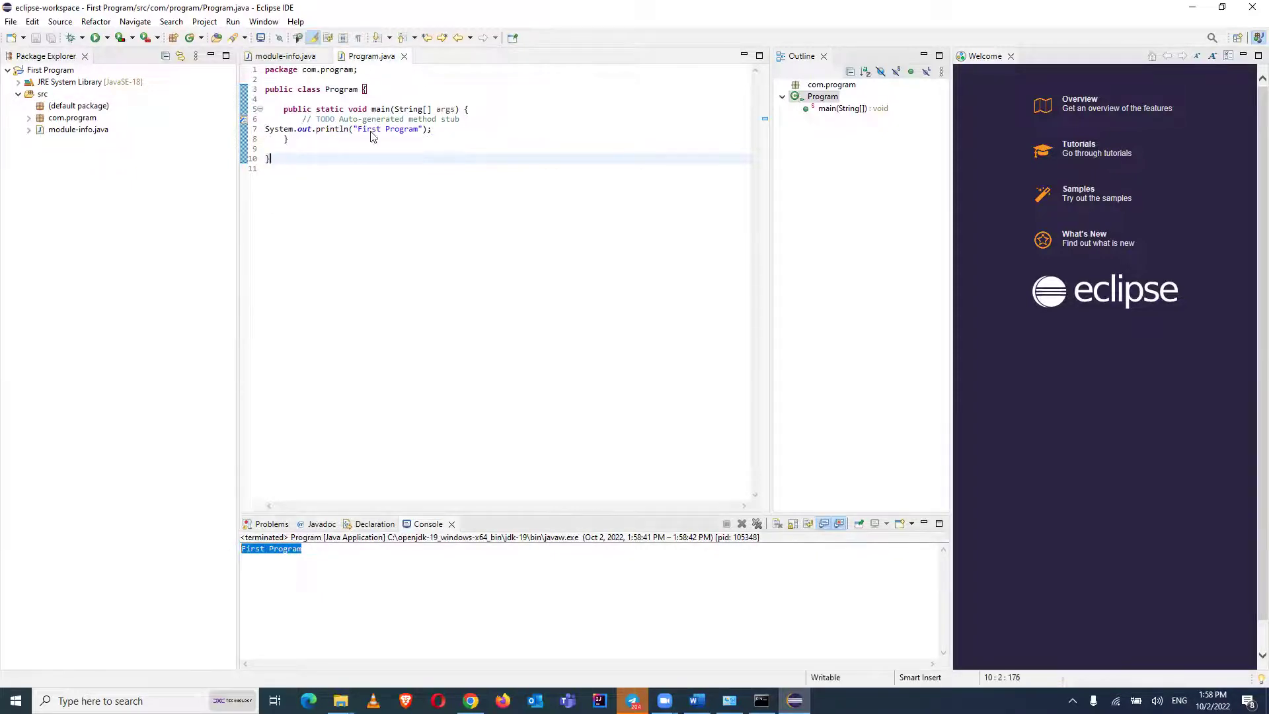
click(382, 174)
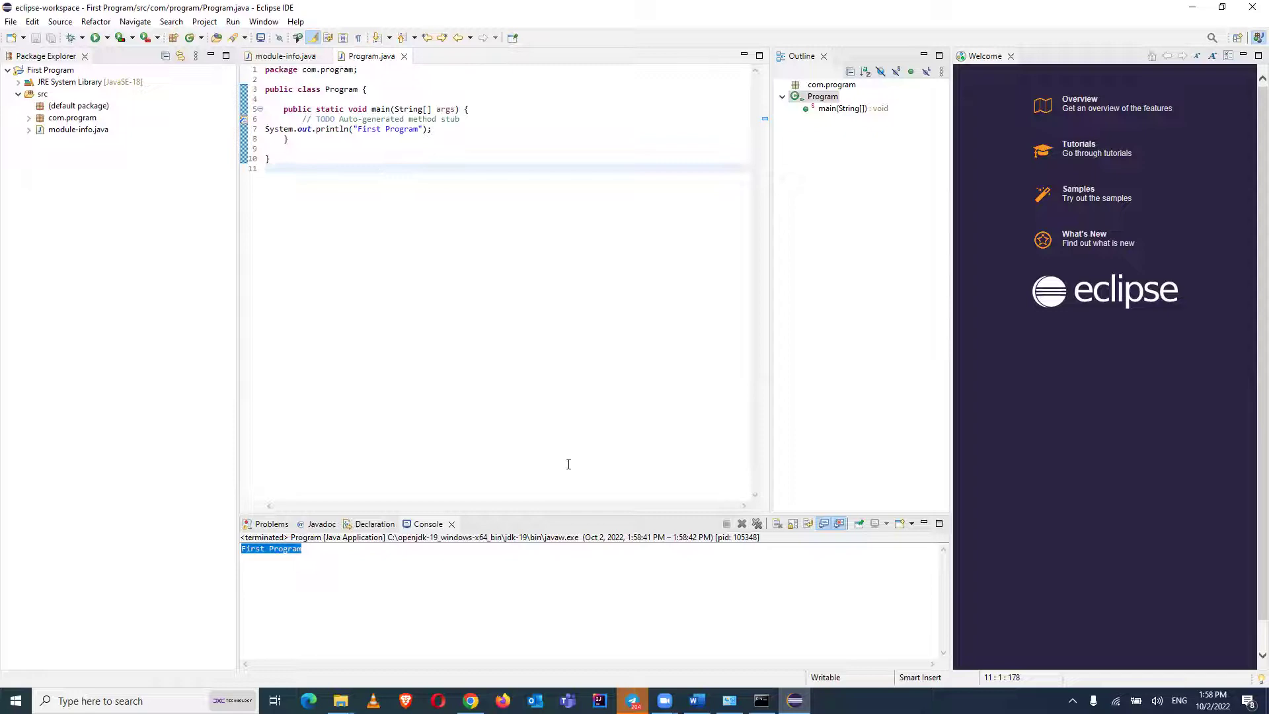
click(829, 313)
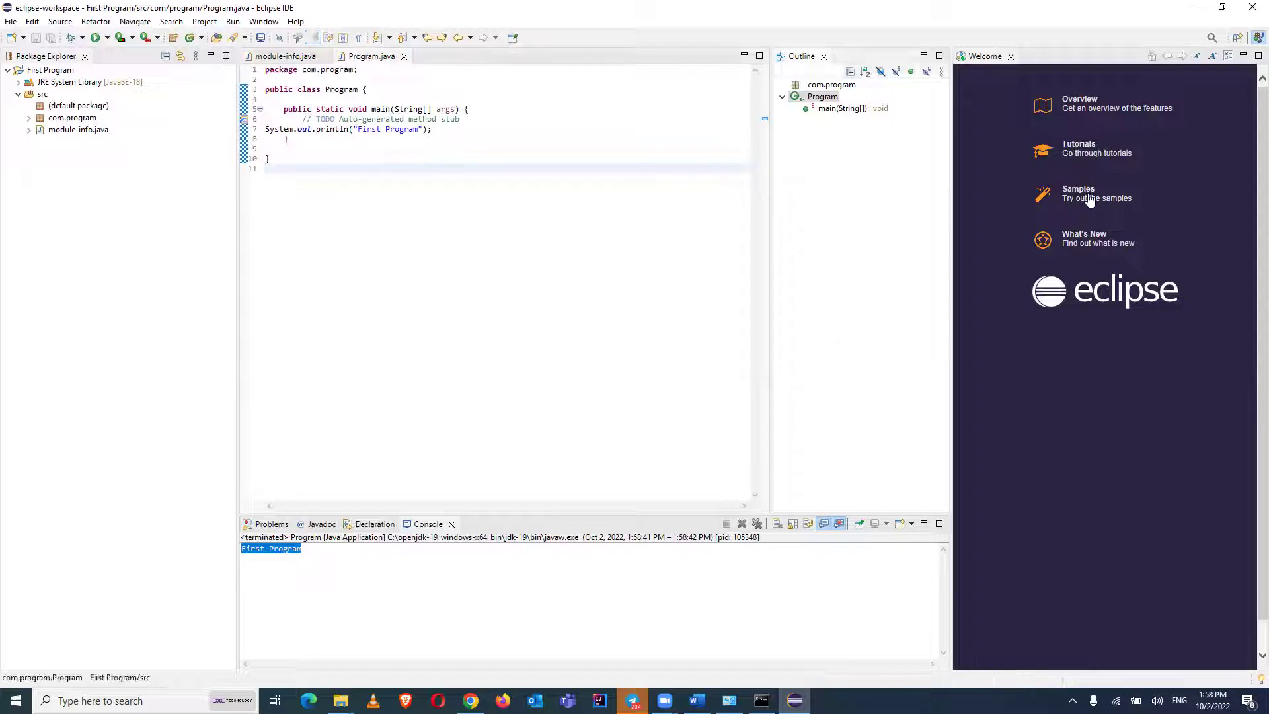
click(1251, 9)
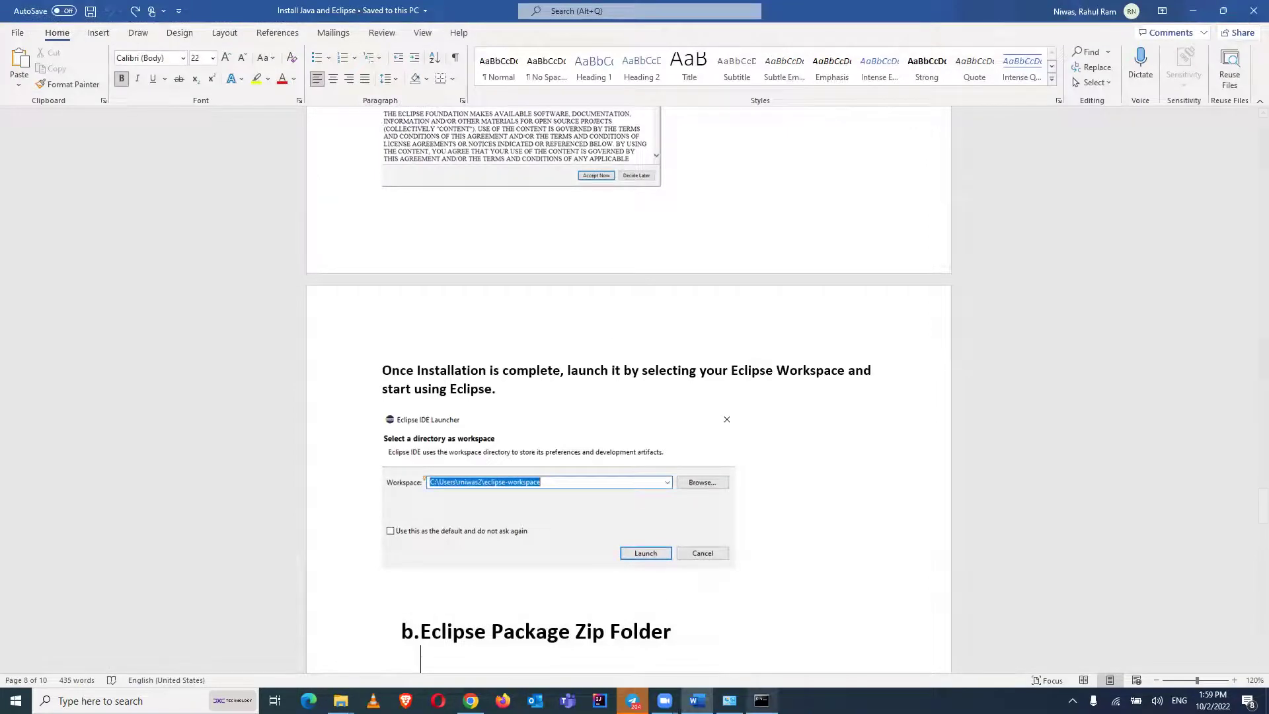
Switch to Control Panel, reopen the Programs and Features list, and examine which programs are installed
click(730, 701)
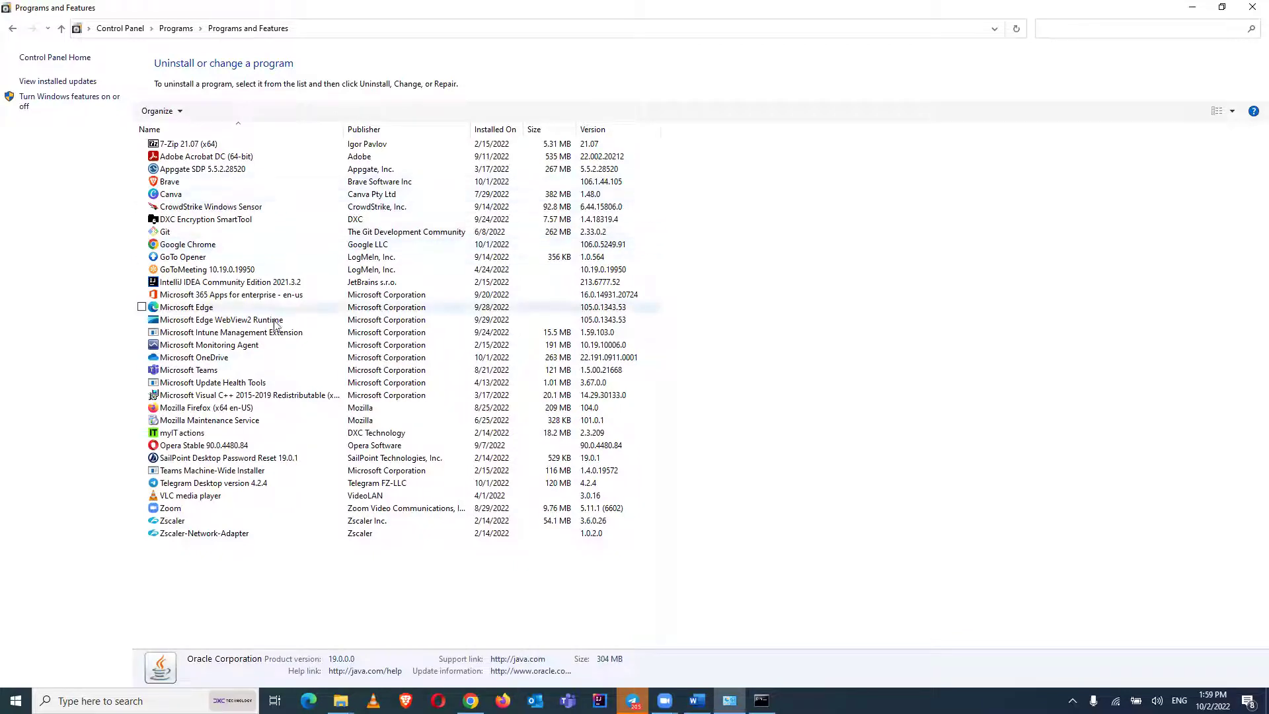
click(283, 345)
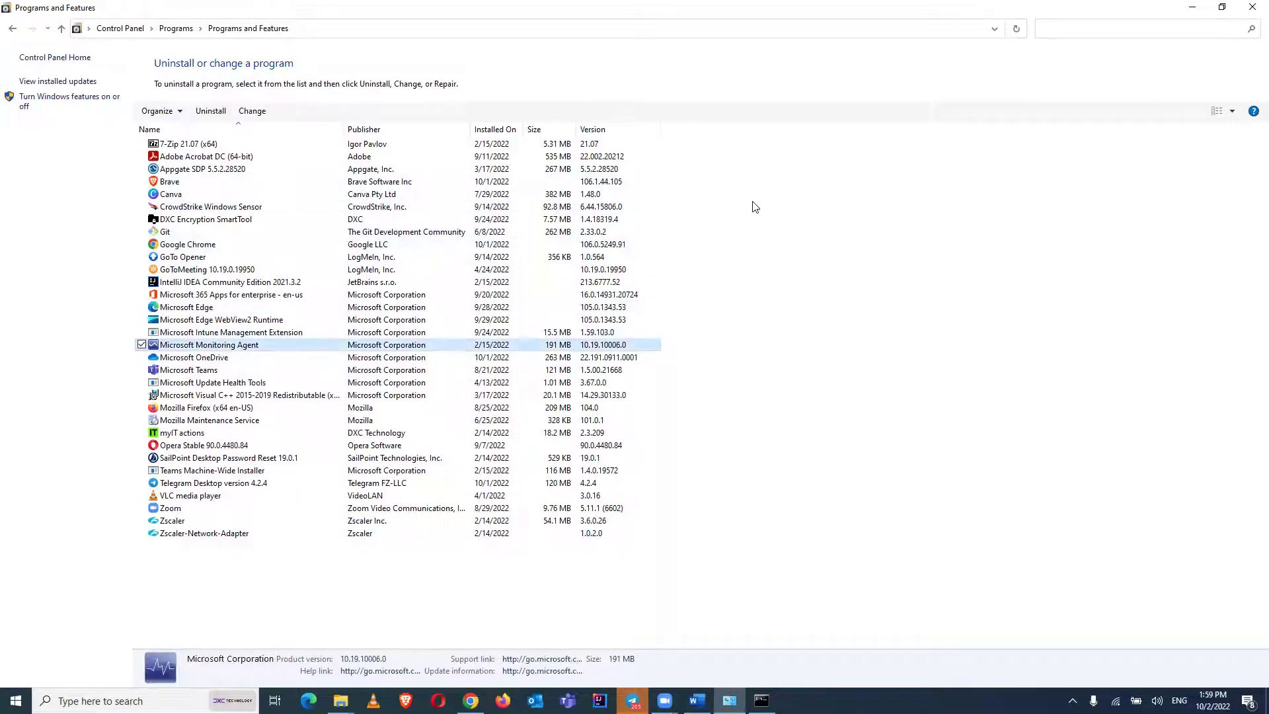
click(12, 28)
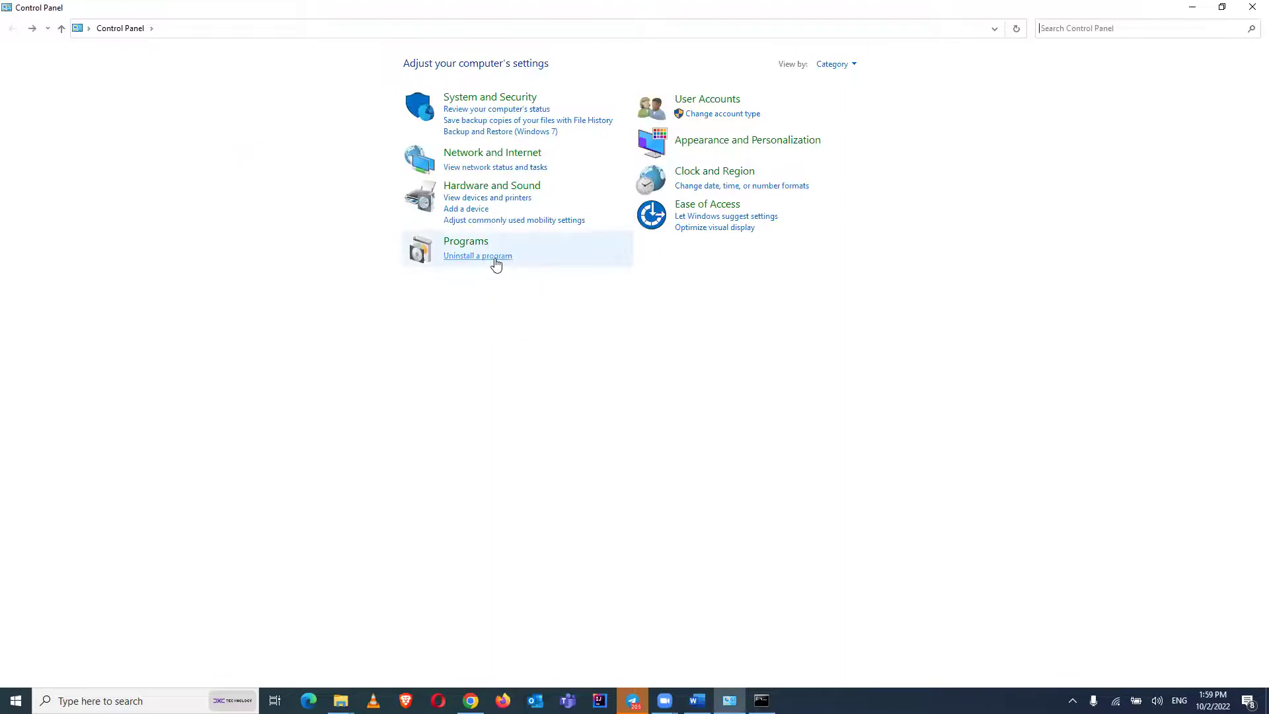
click(493, 257)
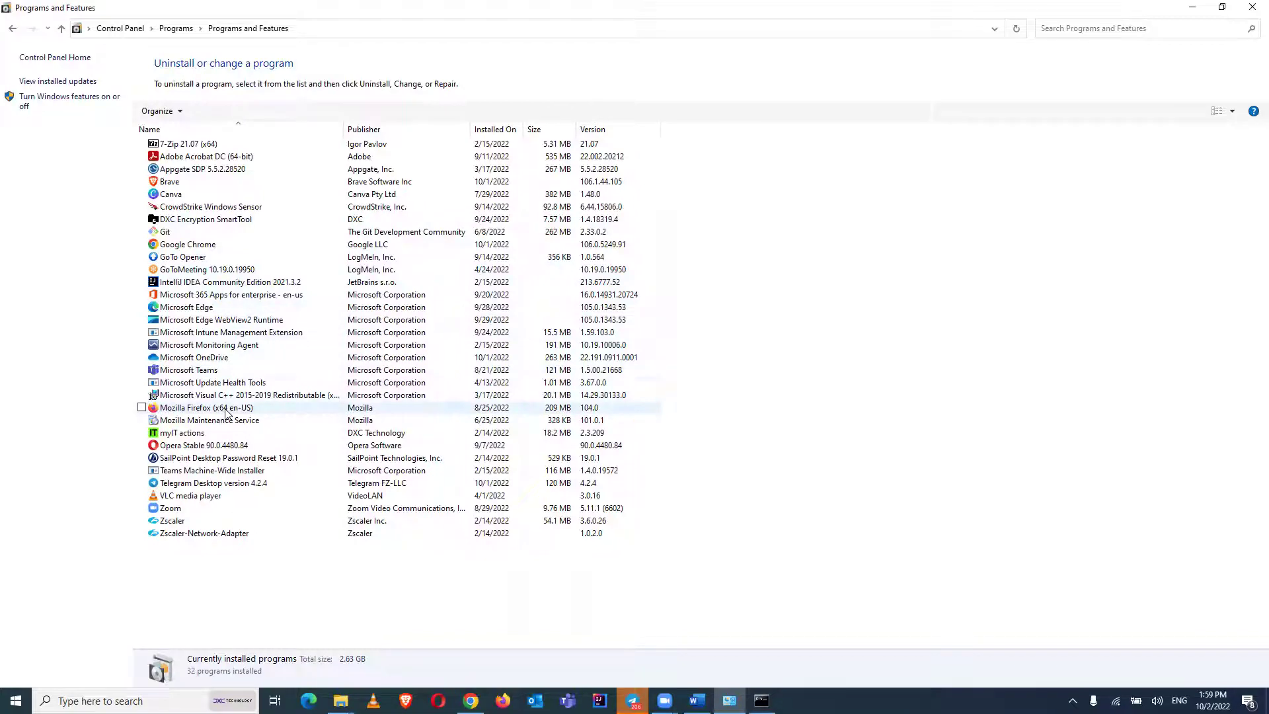
click(218, 370)
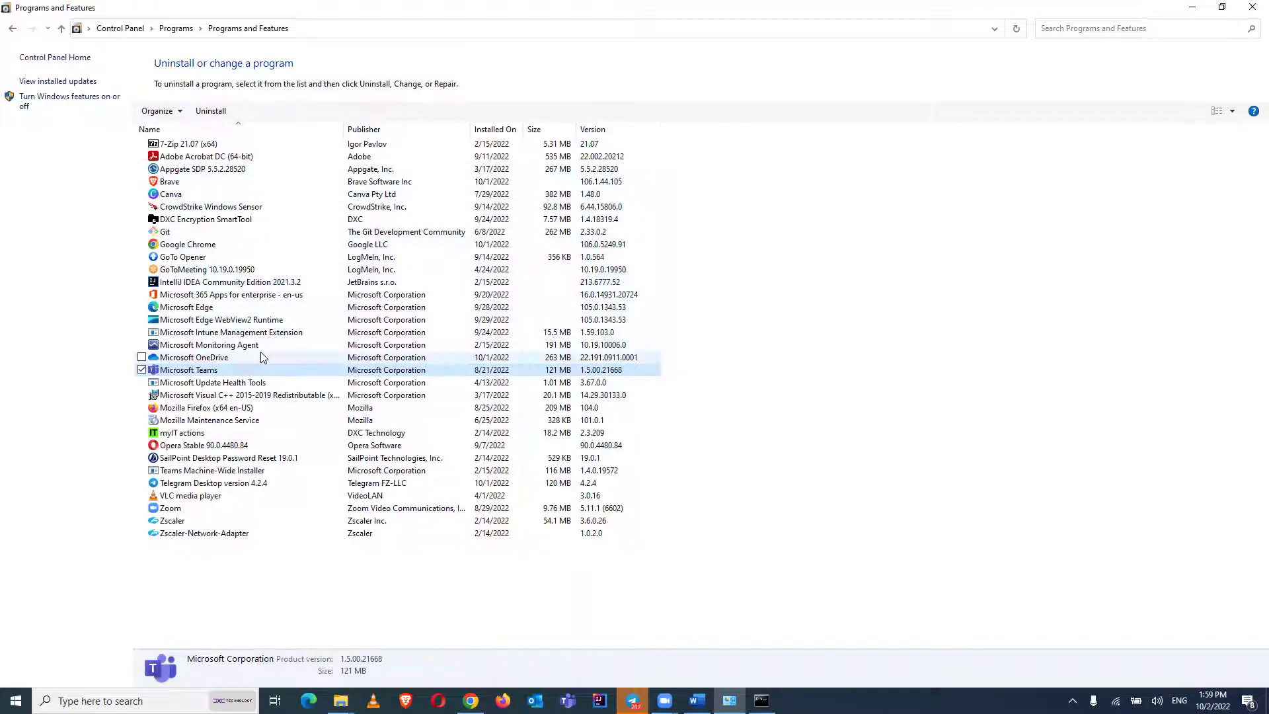
click(13, 29)
click(465, 260)
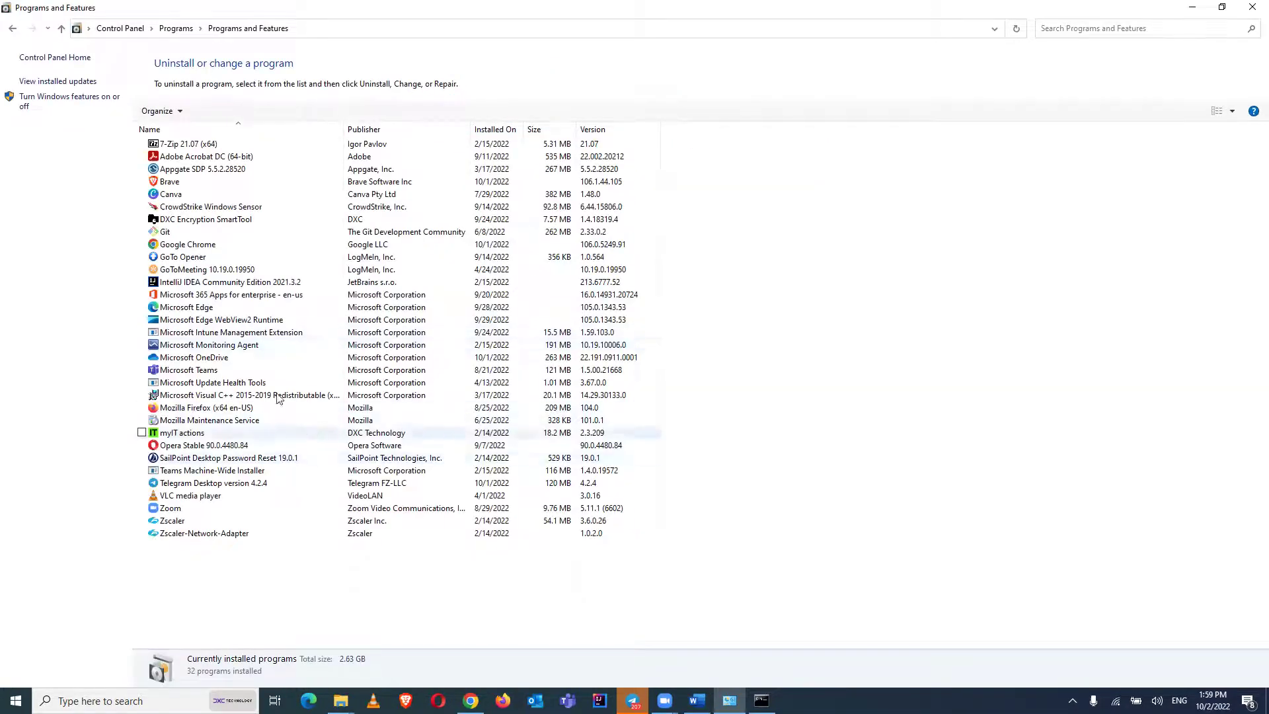
click(239, 311)
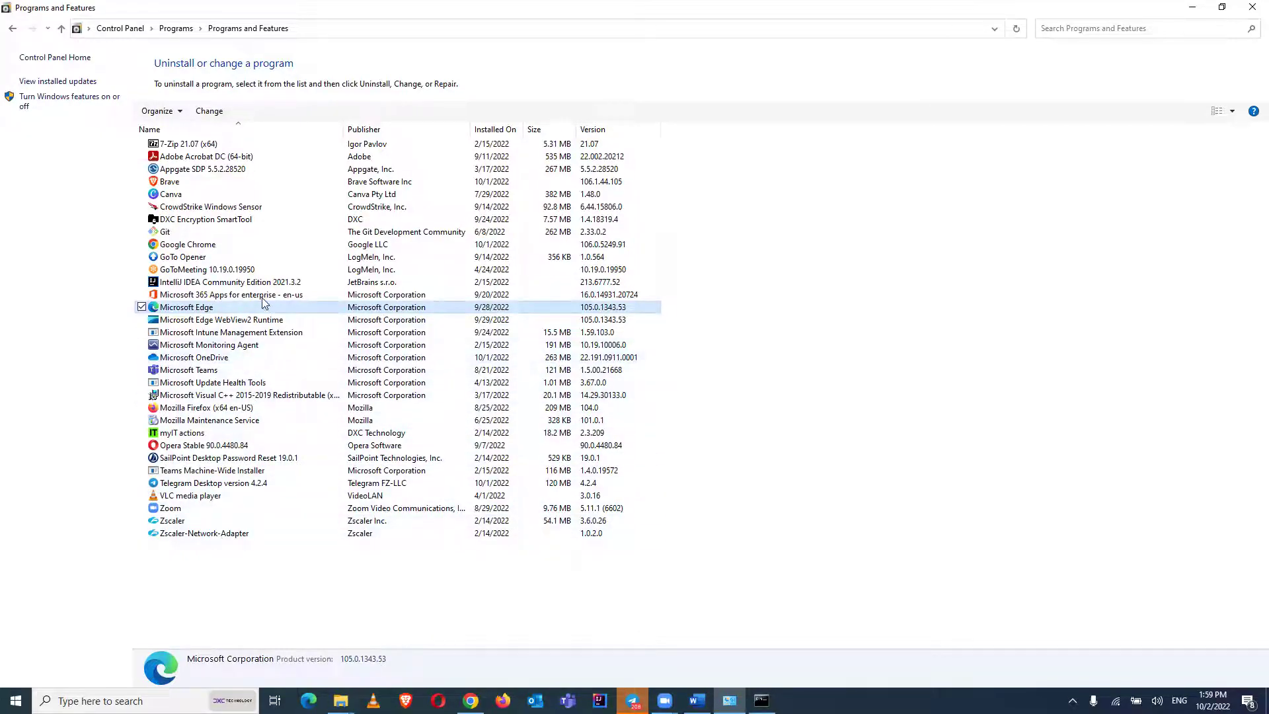
Close the Programs and Features window and reopen the list of installed programs from Control Panel
click(247, 295)
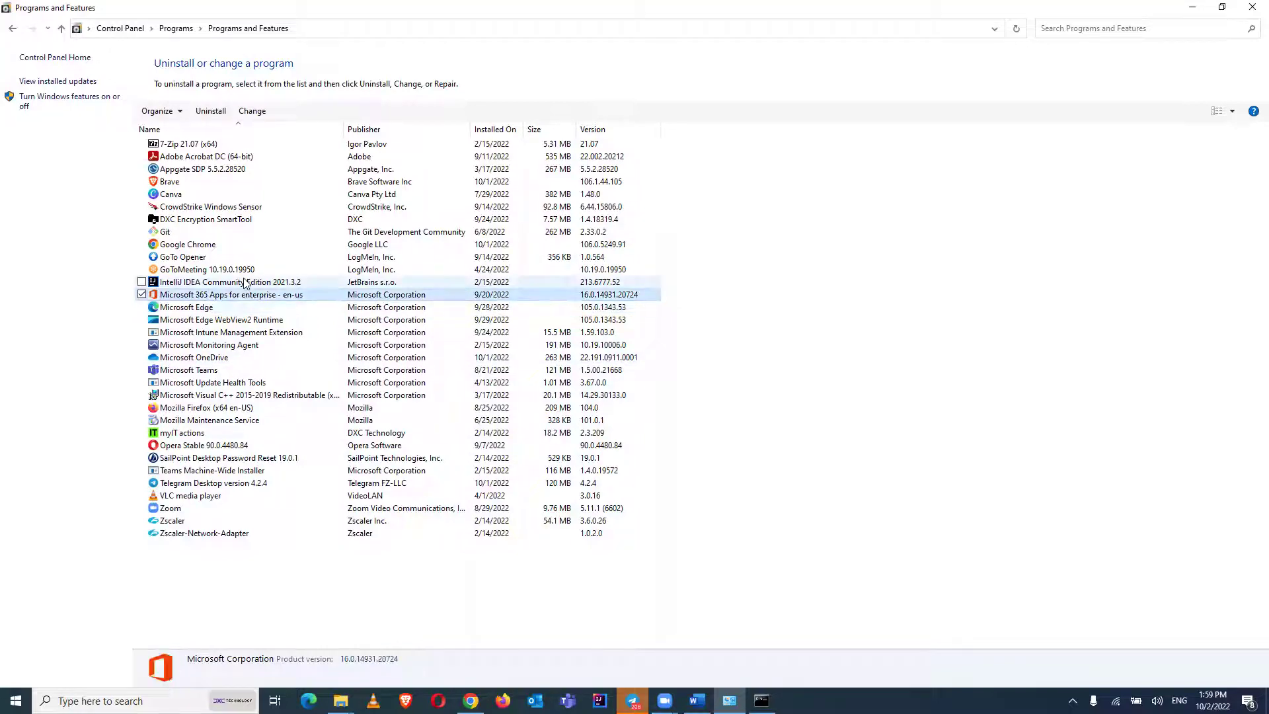
click(1251, 6)
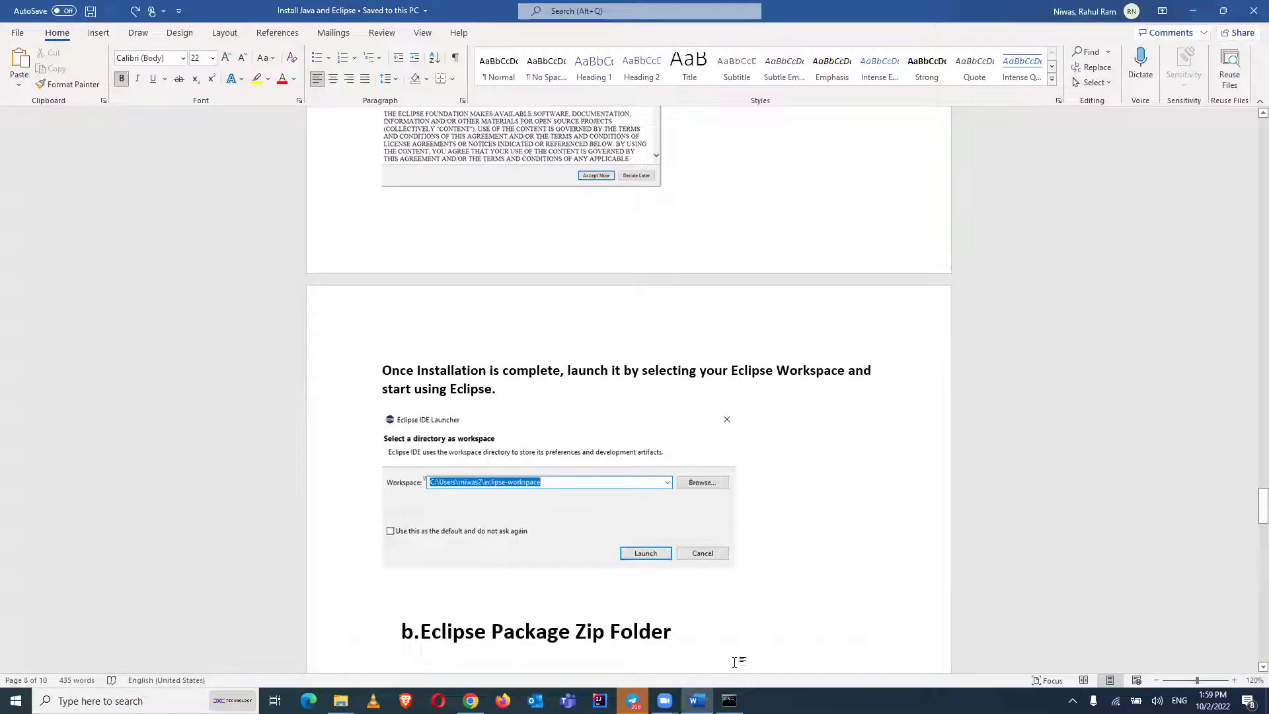
click(729, 699)
click(124, 601)
click(100, 701)
text(contr)
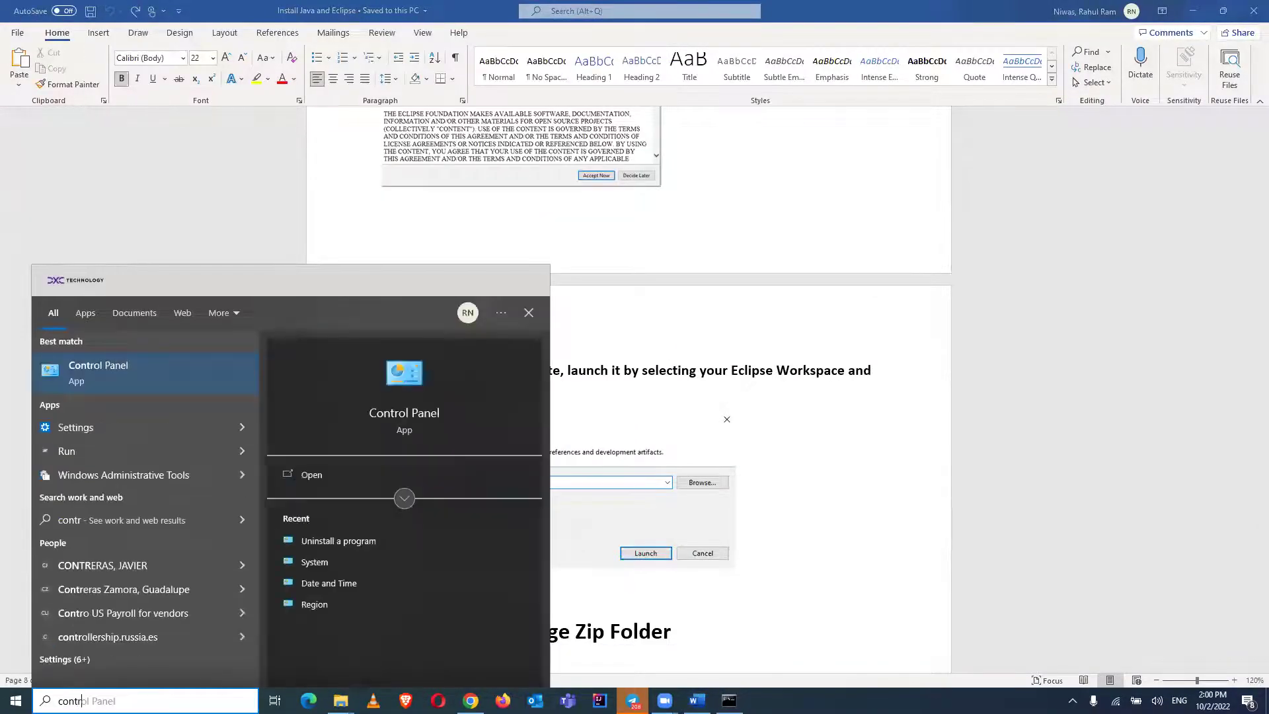
click(142, 381)
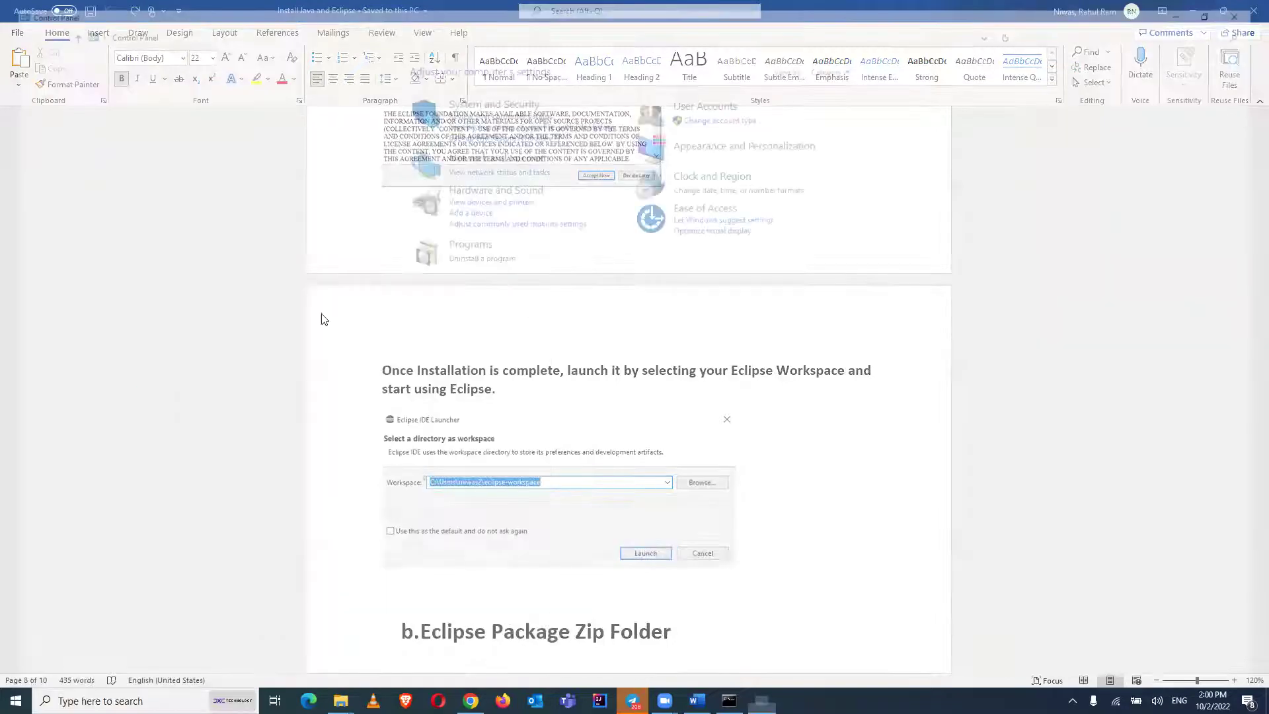
click(489, 260)
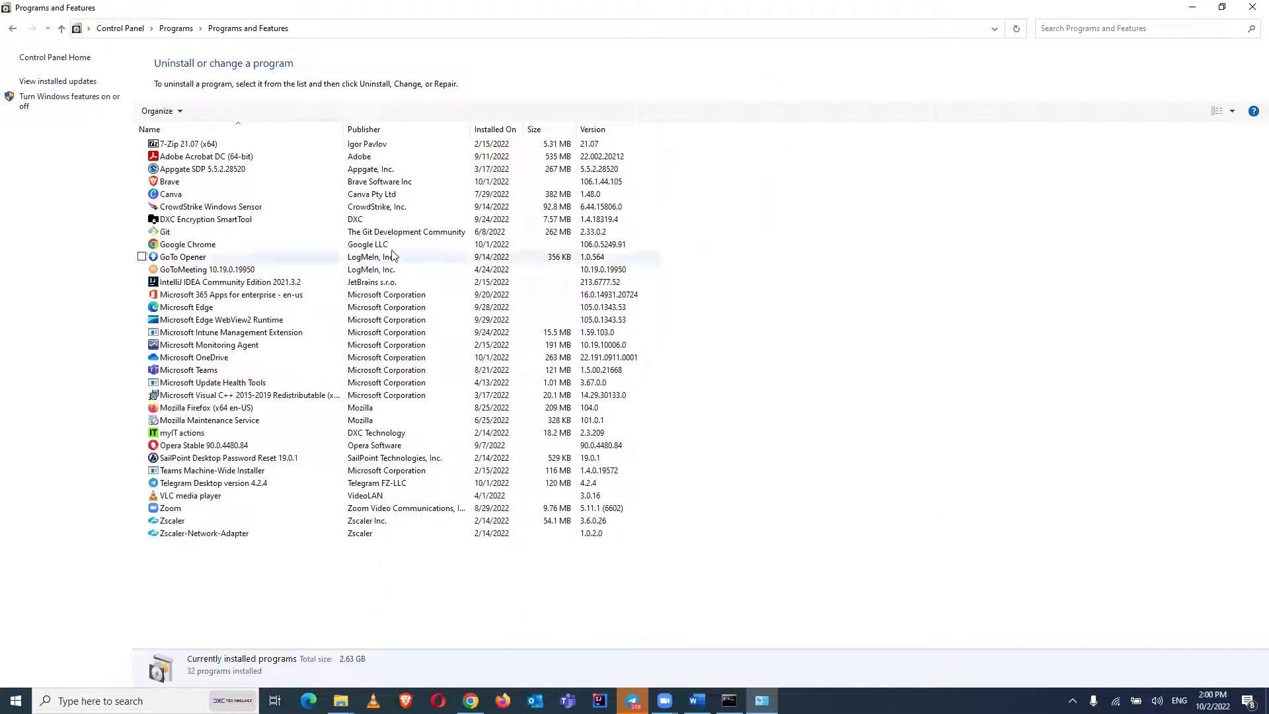
Go through the installed programs one by one from 7-Zip to the Zscaler entries, checking for Java and Eclipse
click(218, 145)
key(Down)
key(Down)
key(Down)
key(Down)
key(Down)
key(Down)
key(Down)
key(Down)
key(Down)
key(Down)
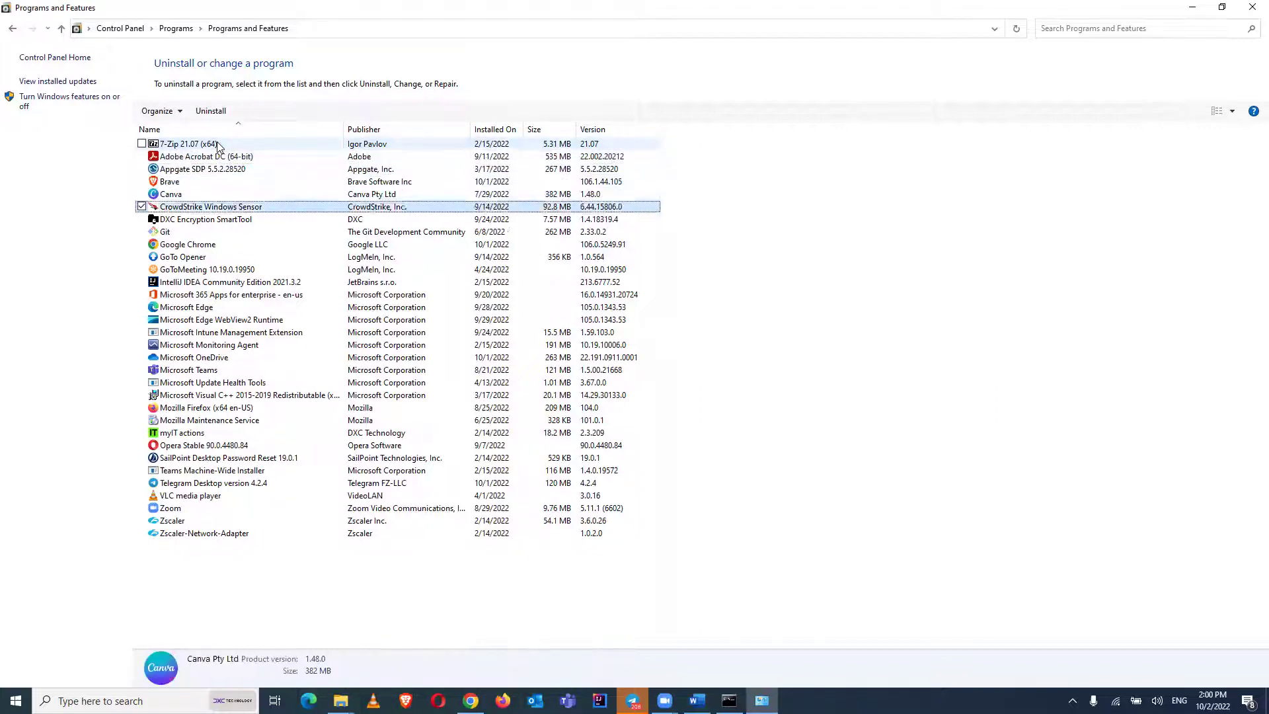
key(Down)
key(Down)
key(Down)
key(Down)
key(Down)
key(Down)
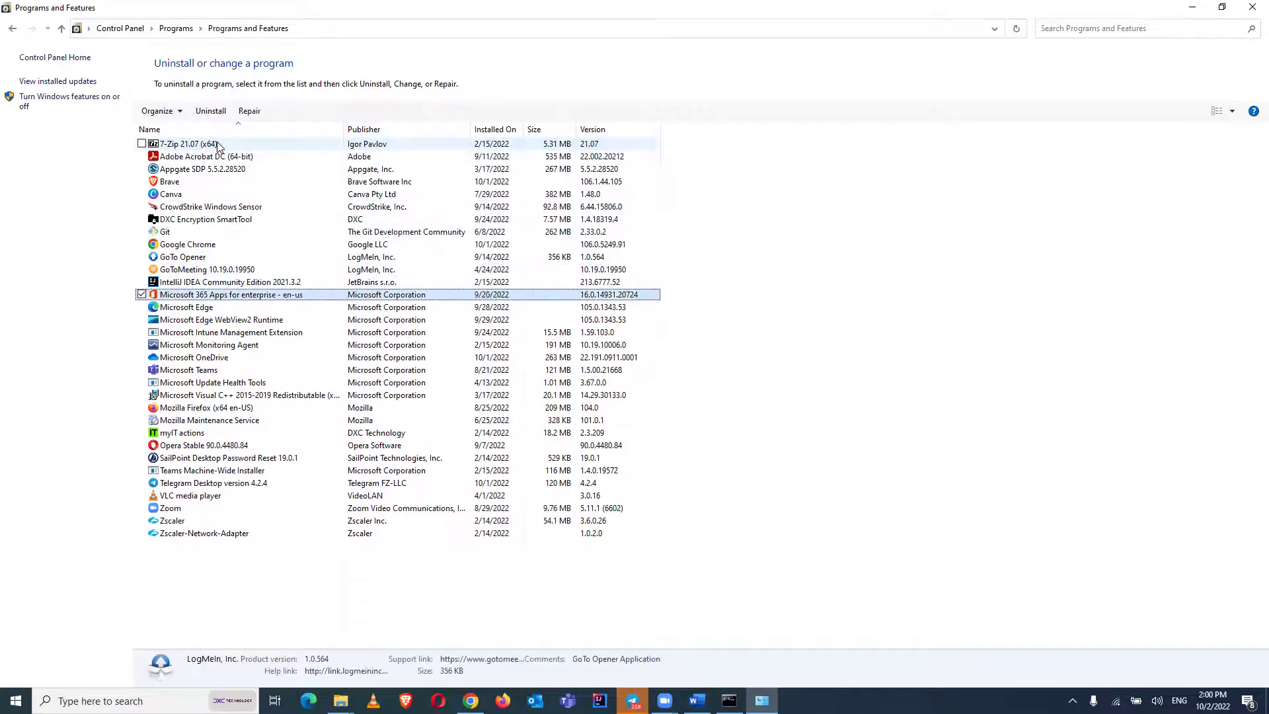
key(Down)
key(Down)
key(Down)
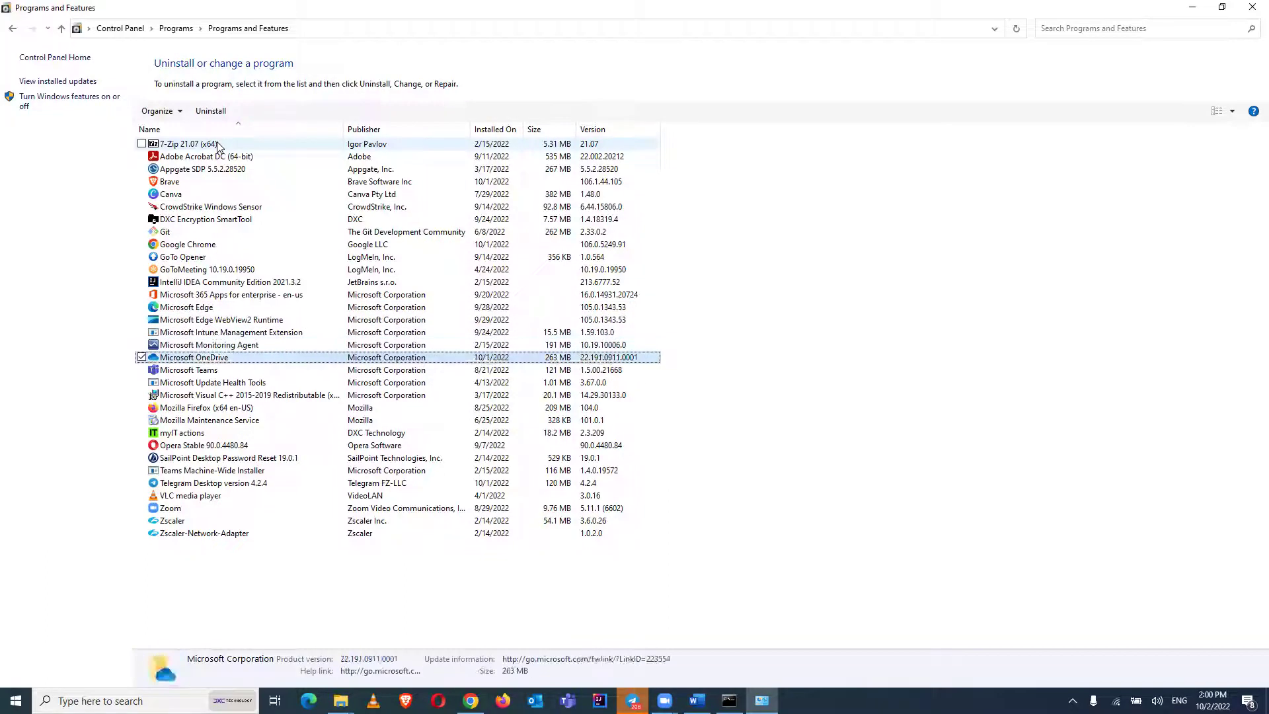
key(Down)
key(Down)
key(Down)
key(Down)
key(Down)
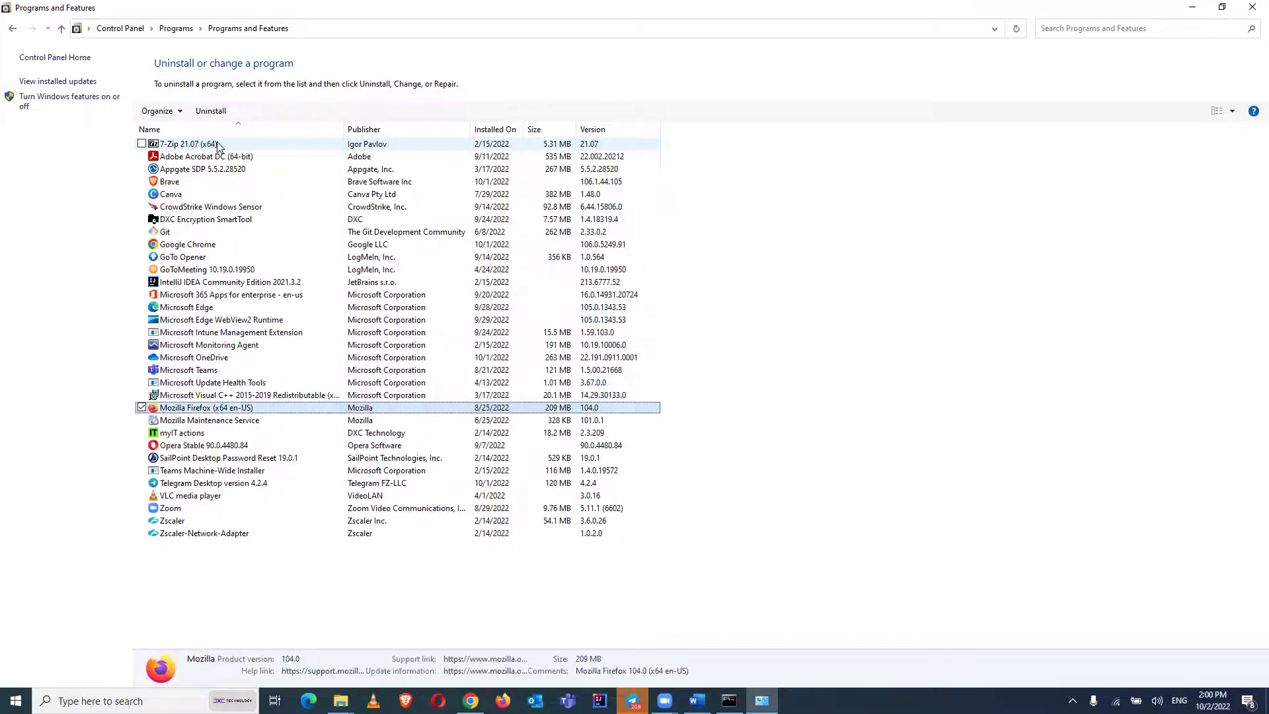
key(Down)
key(Down)
key(Down)
key(Down)
key(Down)
key(Down)
key(Down)
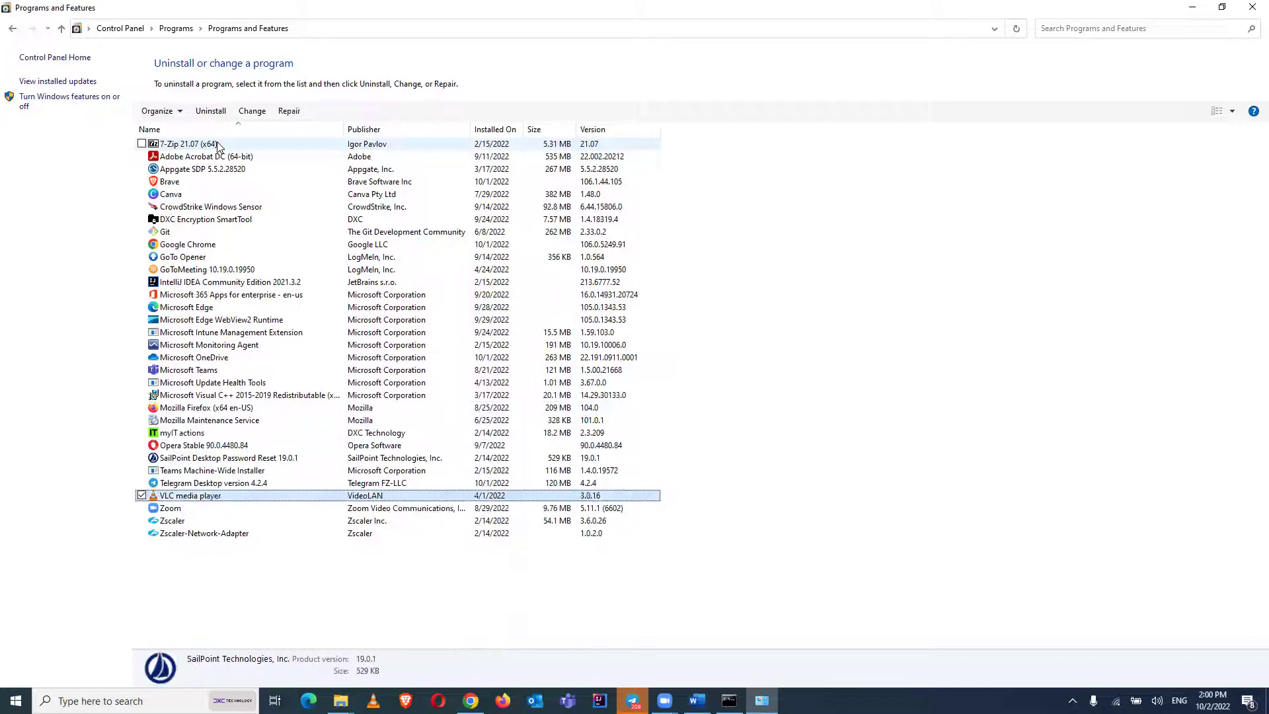
key(Up)
key(Up)
key(Up)
key(Up)
key(Up)
key(Up)
key(Up)
key(Up)
key(Up)
key(Up)
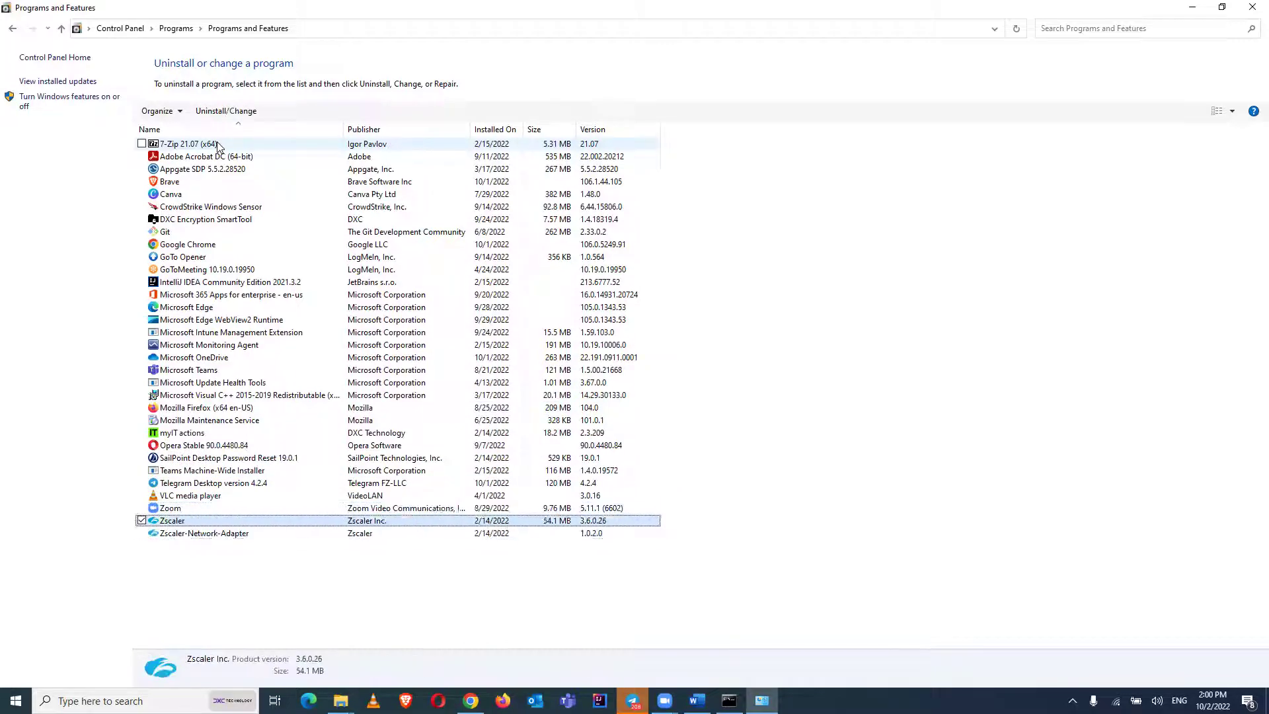
key(Up)
key(Up)
key(Up)
key(Up)
key(Up)
key(Up)
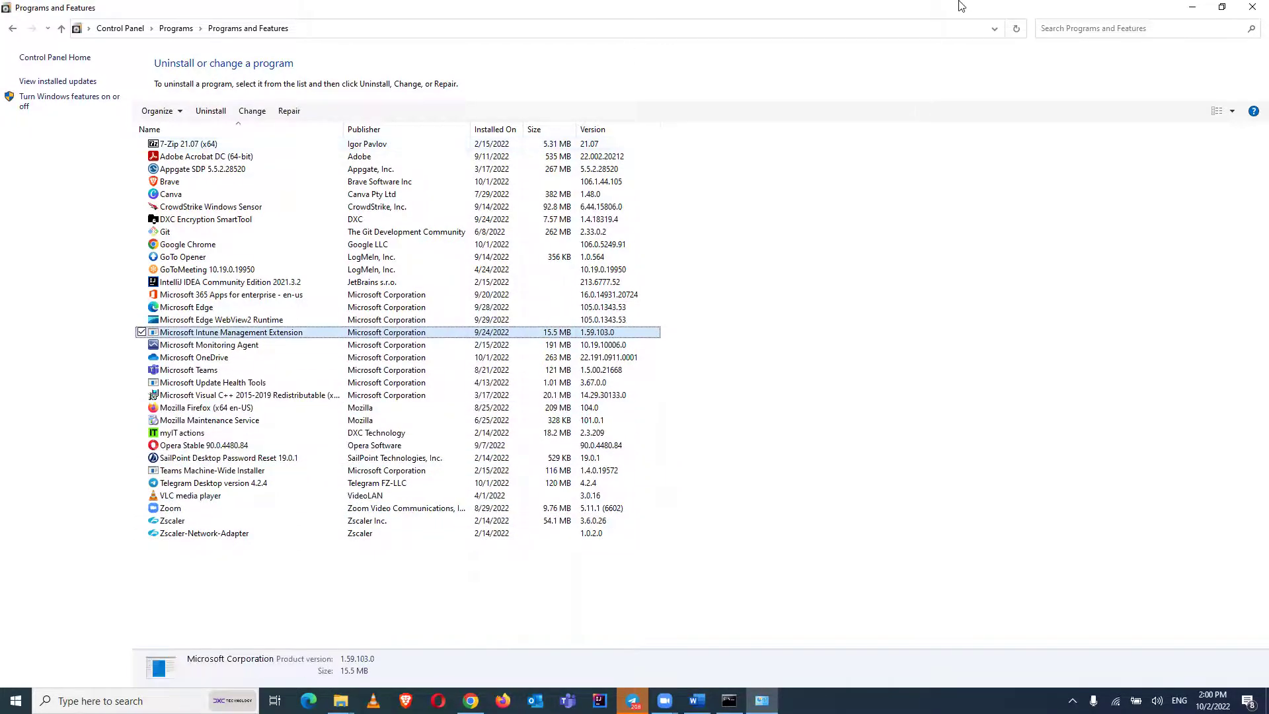
Minimize the open windows, move the Command Prompt window clear of the desktop icons, and select the Eclipse IDE shortcut
click(1193, 6)
click(1194, 7)
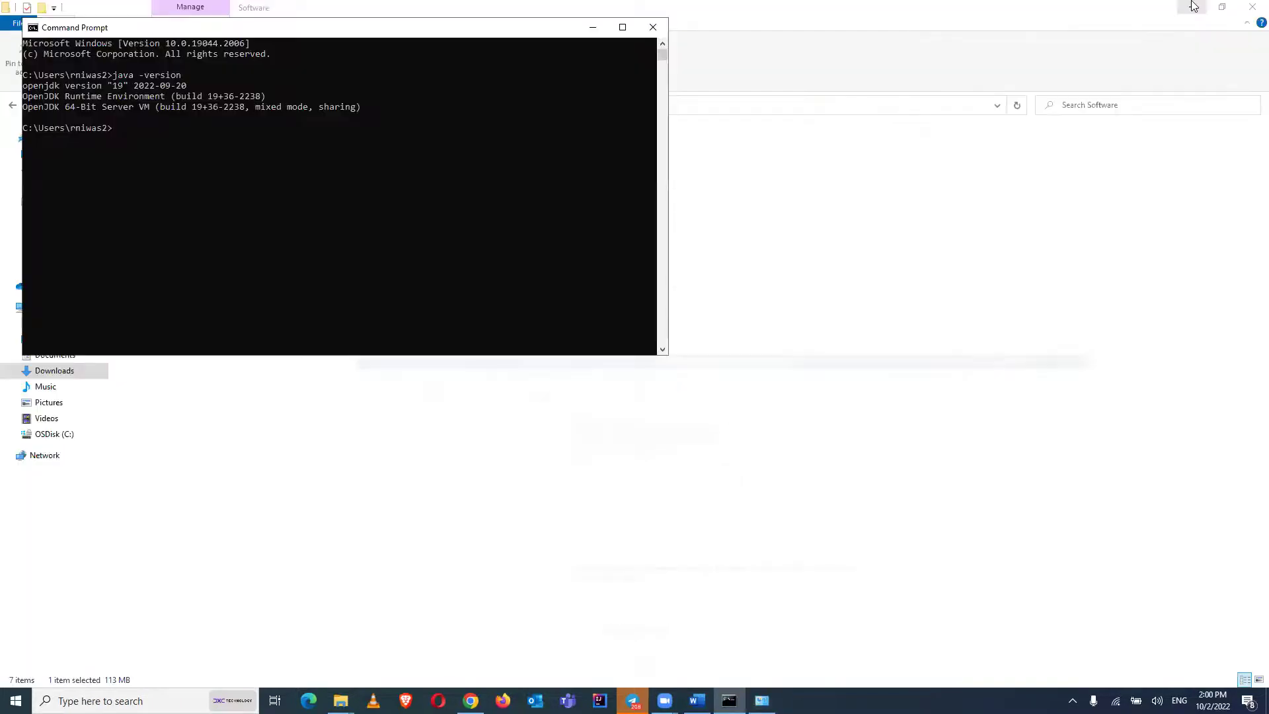
click(1194, 7)
click(1193, 7)
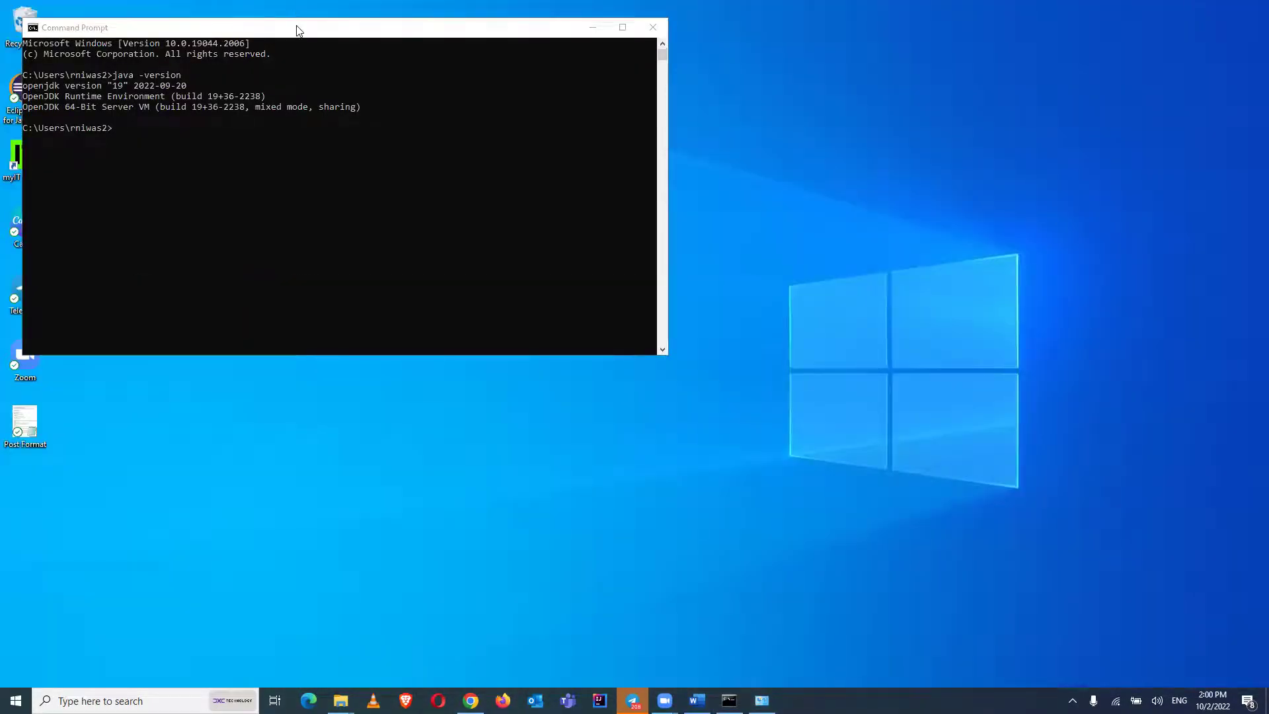
drag(297, 30, 601, 204)
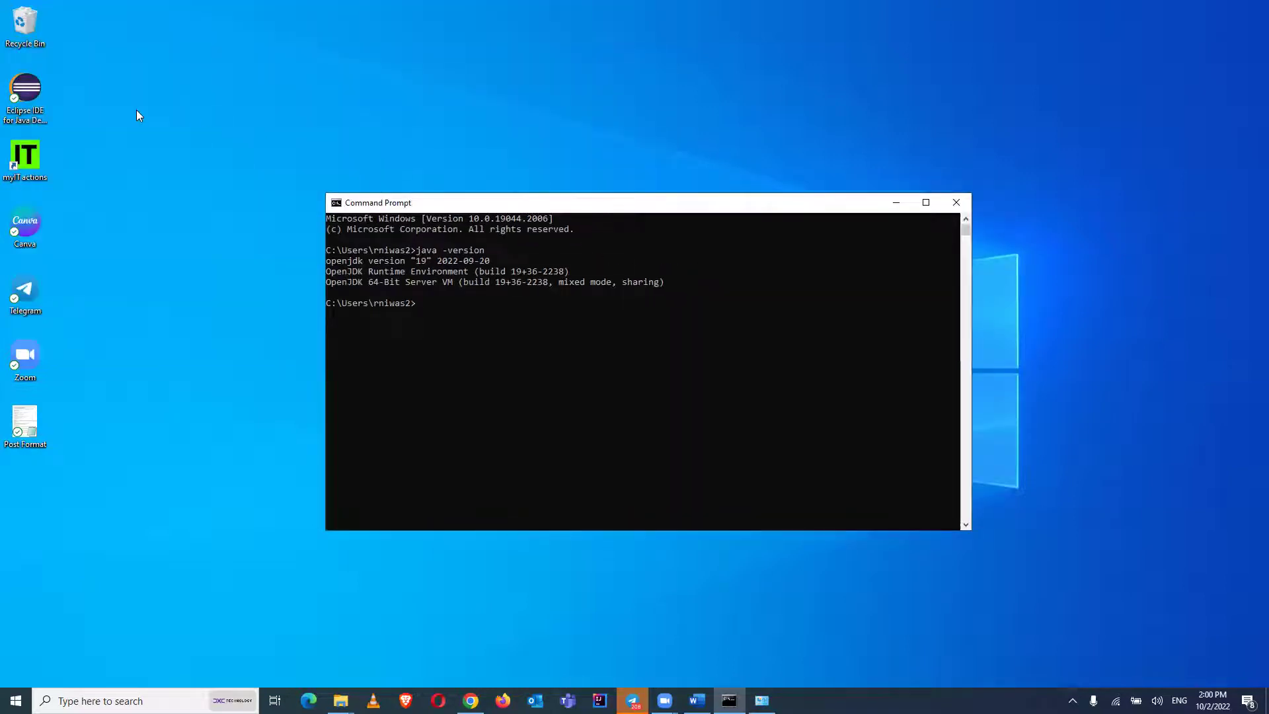
click(18, 102)
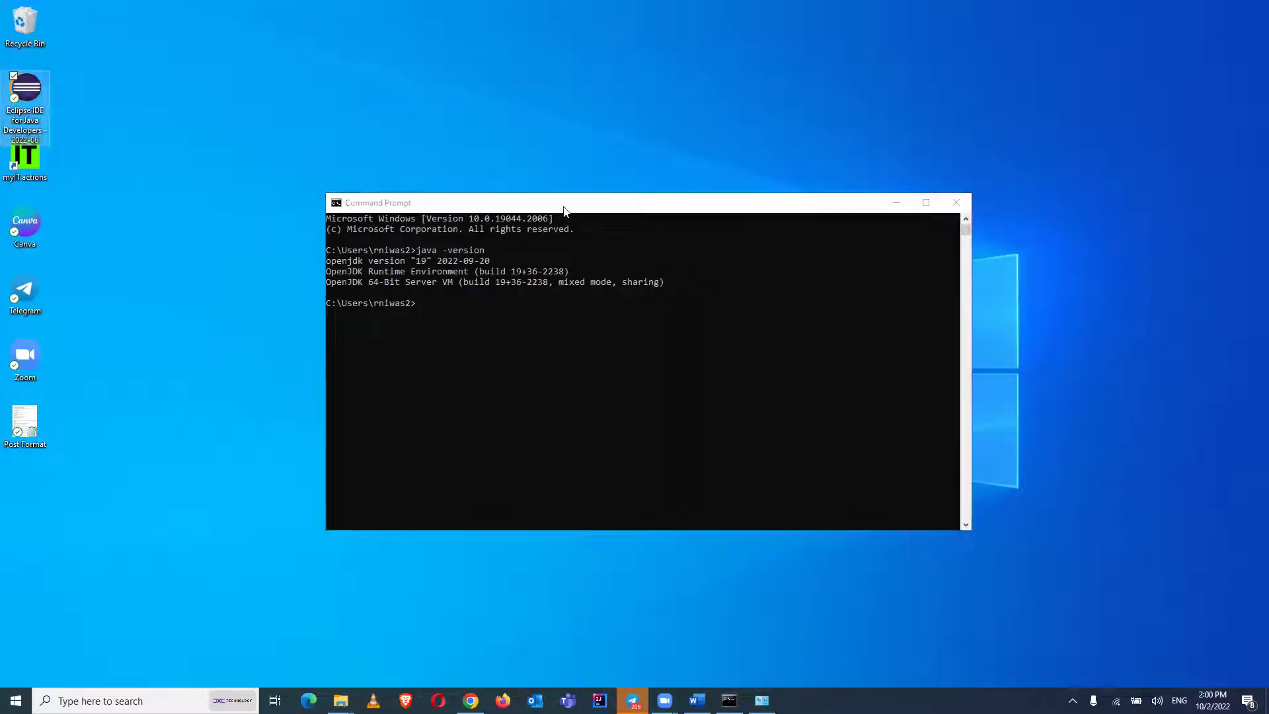
click(631, 209)
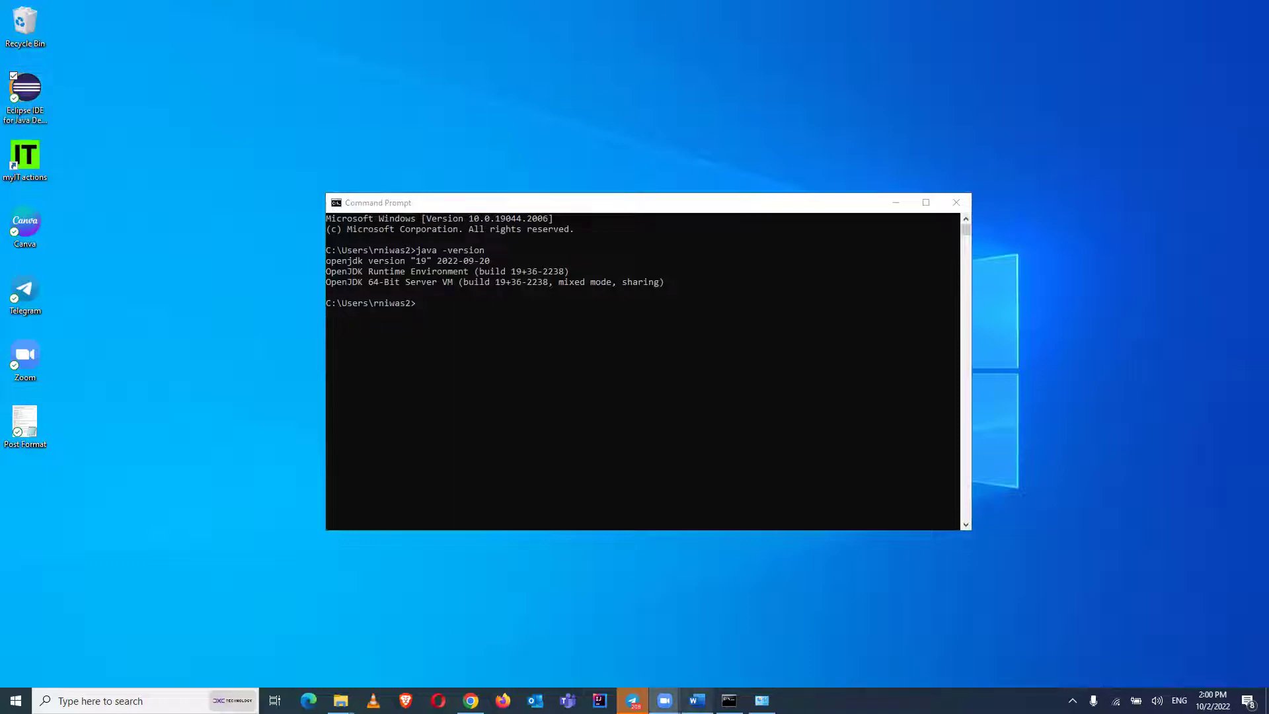
Switch to the Word guide and read section b, Eclipse Package Zip Folder, including the highlighted package to download
click(696, 700)
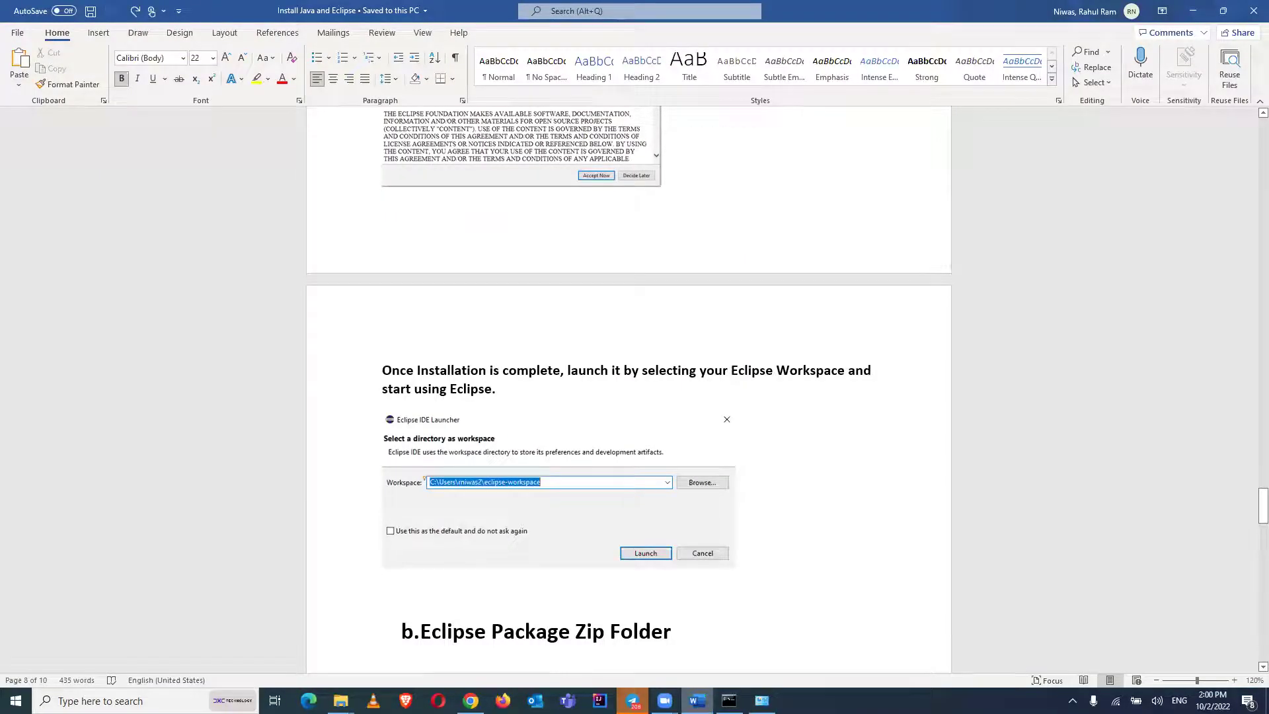
key(Down)
key(Down)
key(Down)
key(Down)
key(Down)
key(Down)
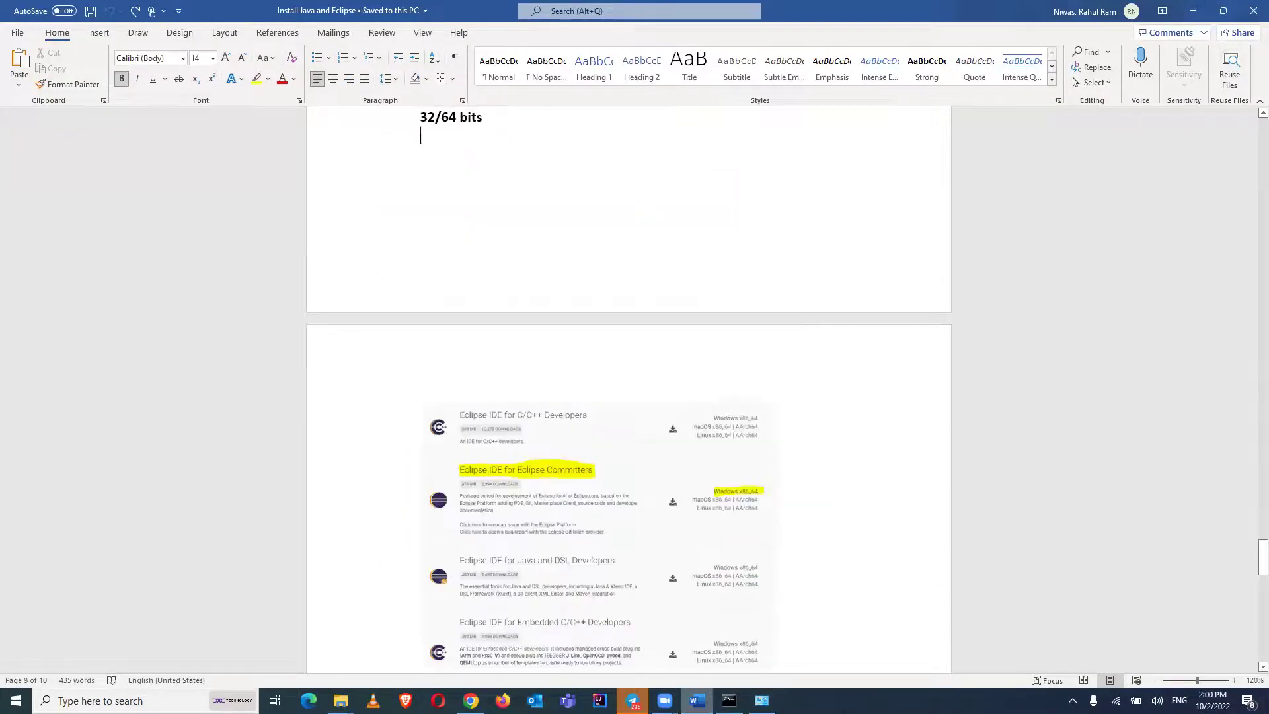
key(Up)
key(Up)
key(Up)
key(Up)
key(Up)
key(Up)
key(Up)
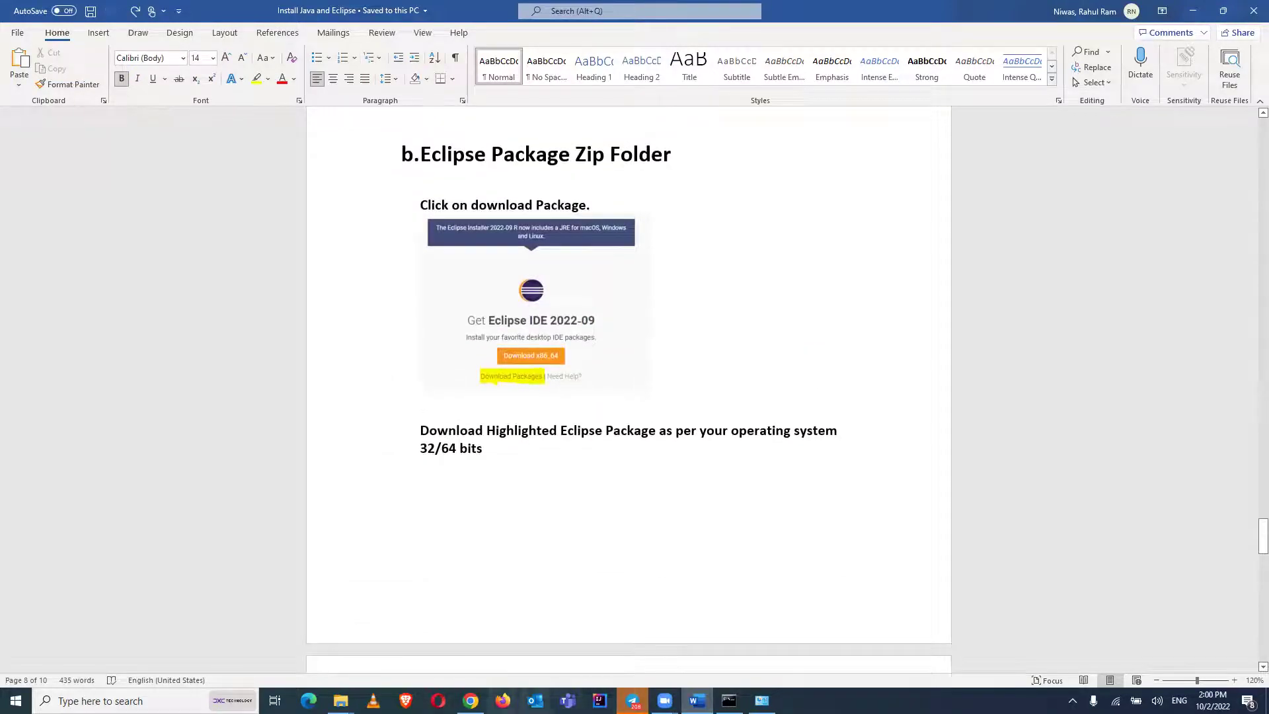
Switch to Chrome, return to the Eclipse downloads page, and open the Download Packages page for Eclipse IDE 2022-09
click(470, 701)
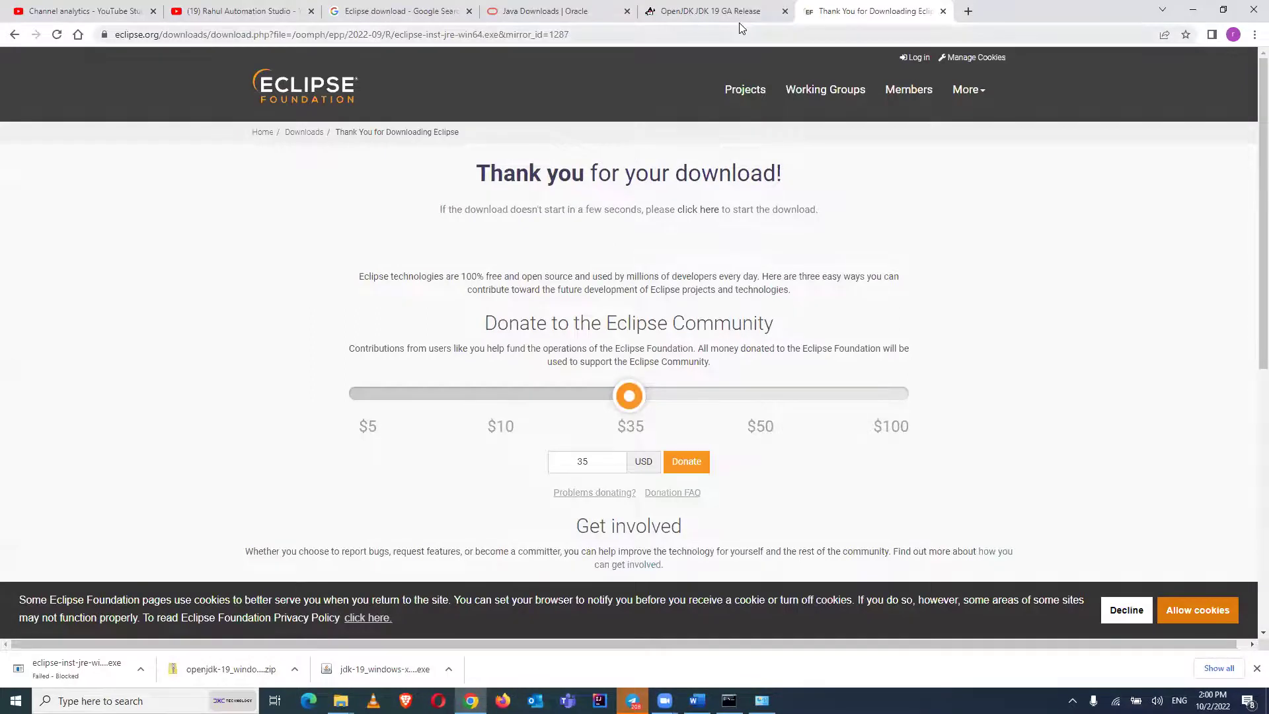
click(739, 22)
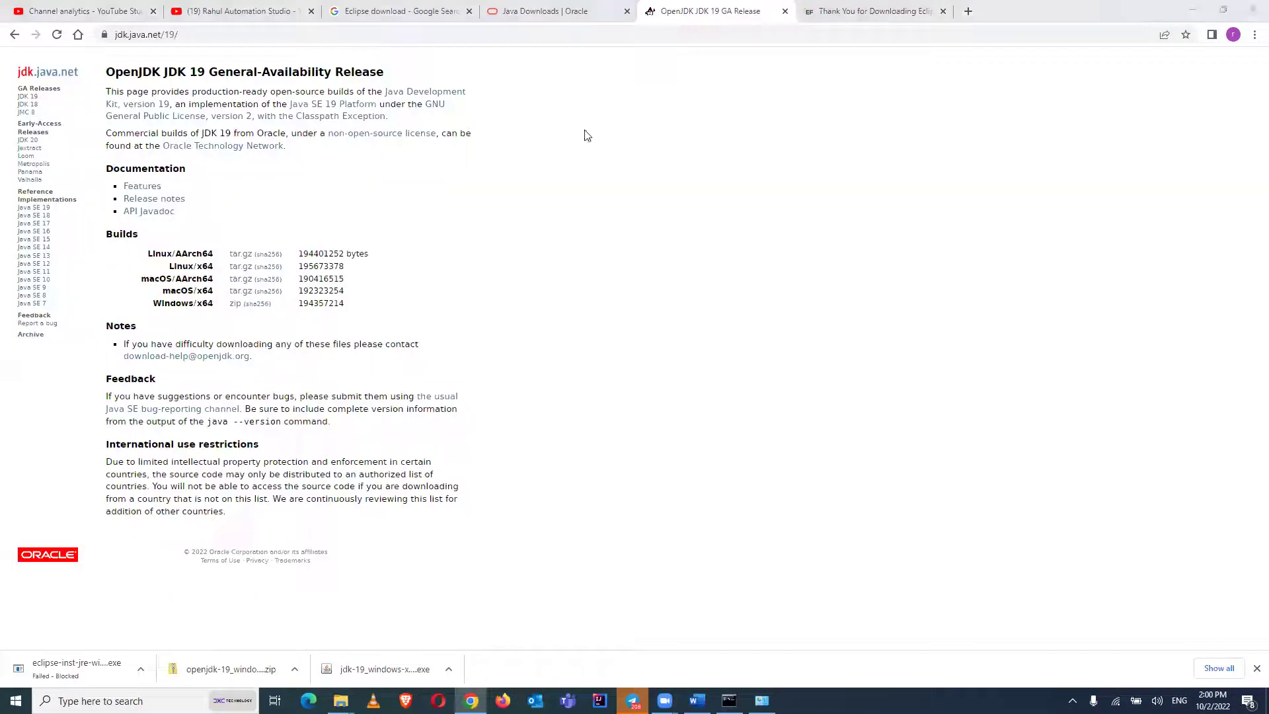
click(944, 6)
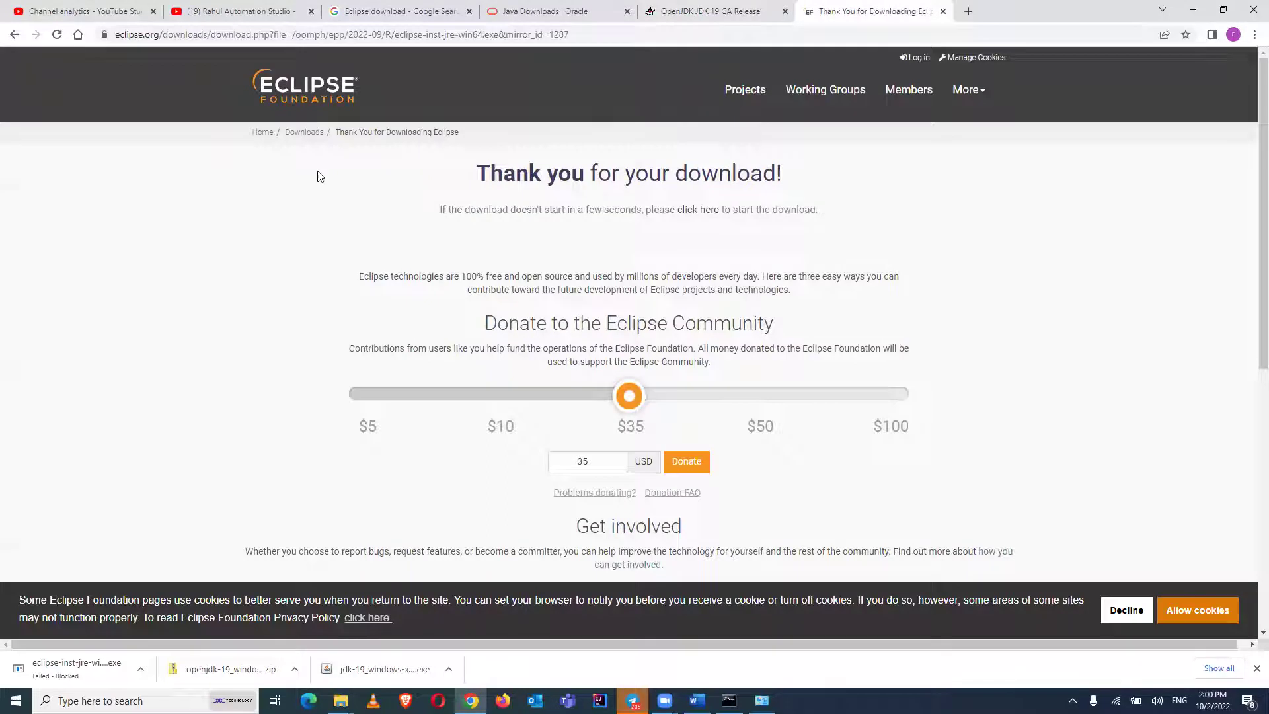
click(14, 37)
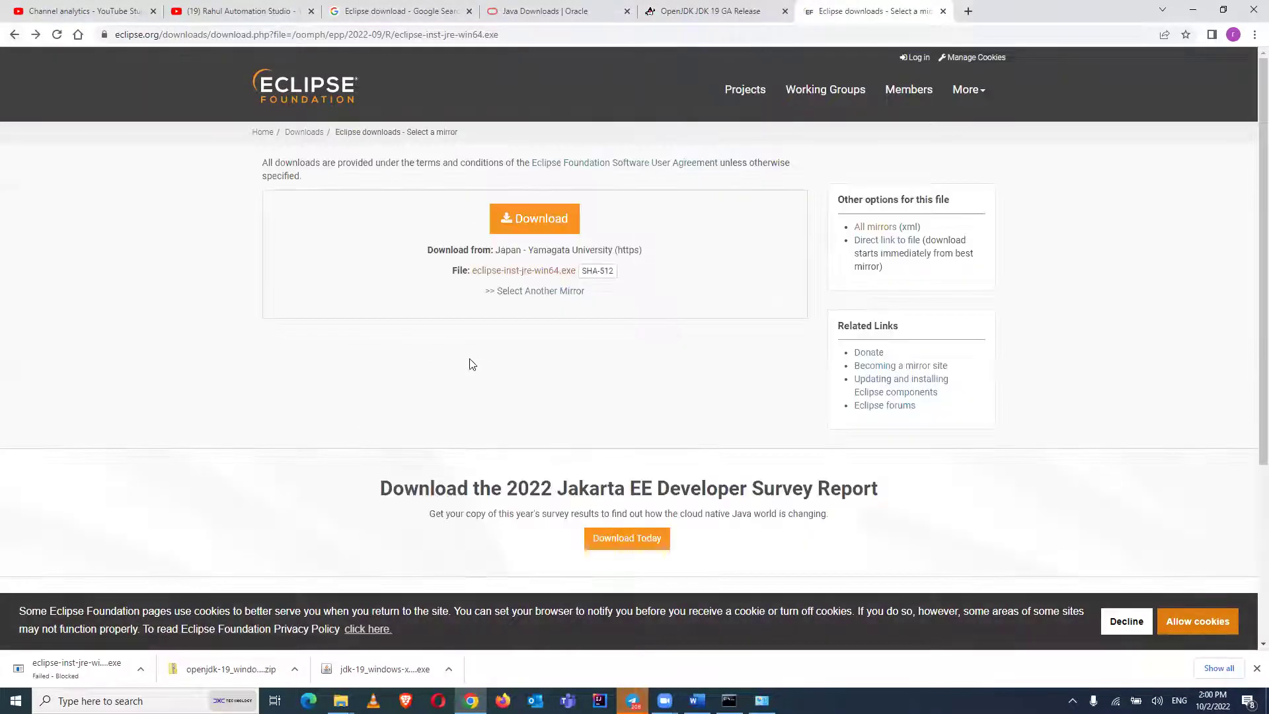
click(14, 35)
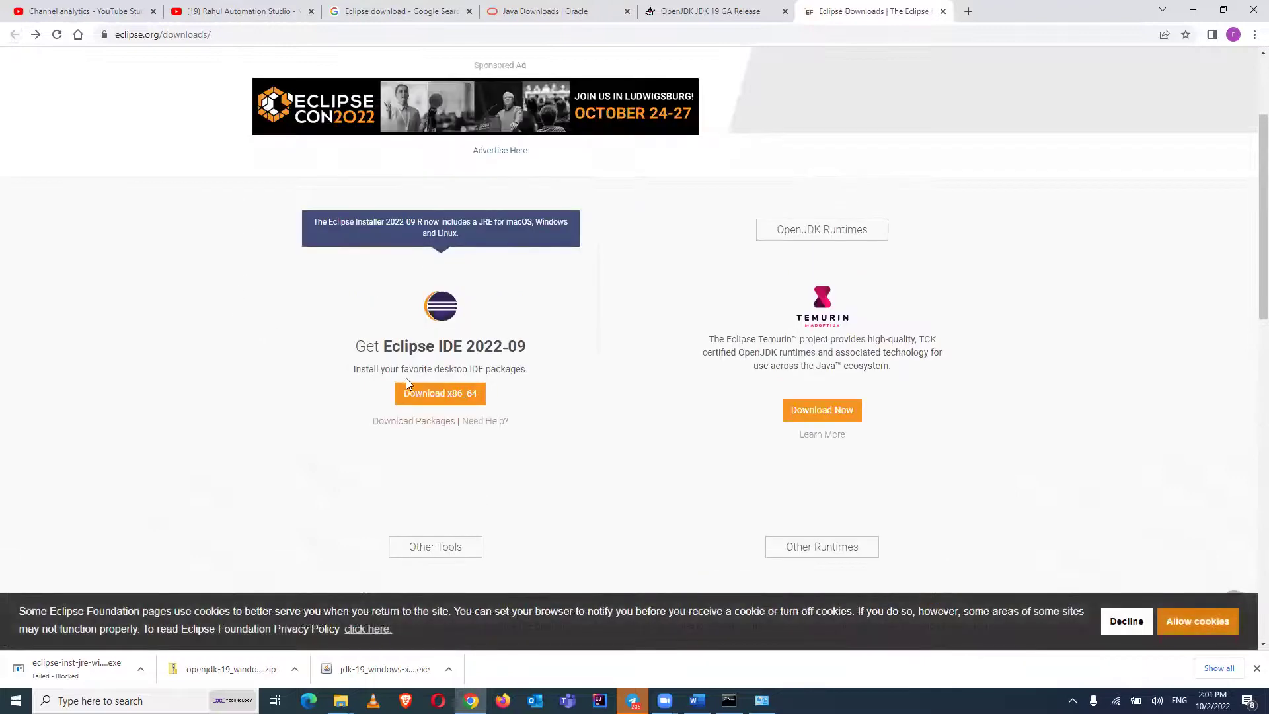
click(396, 423)
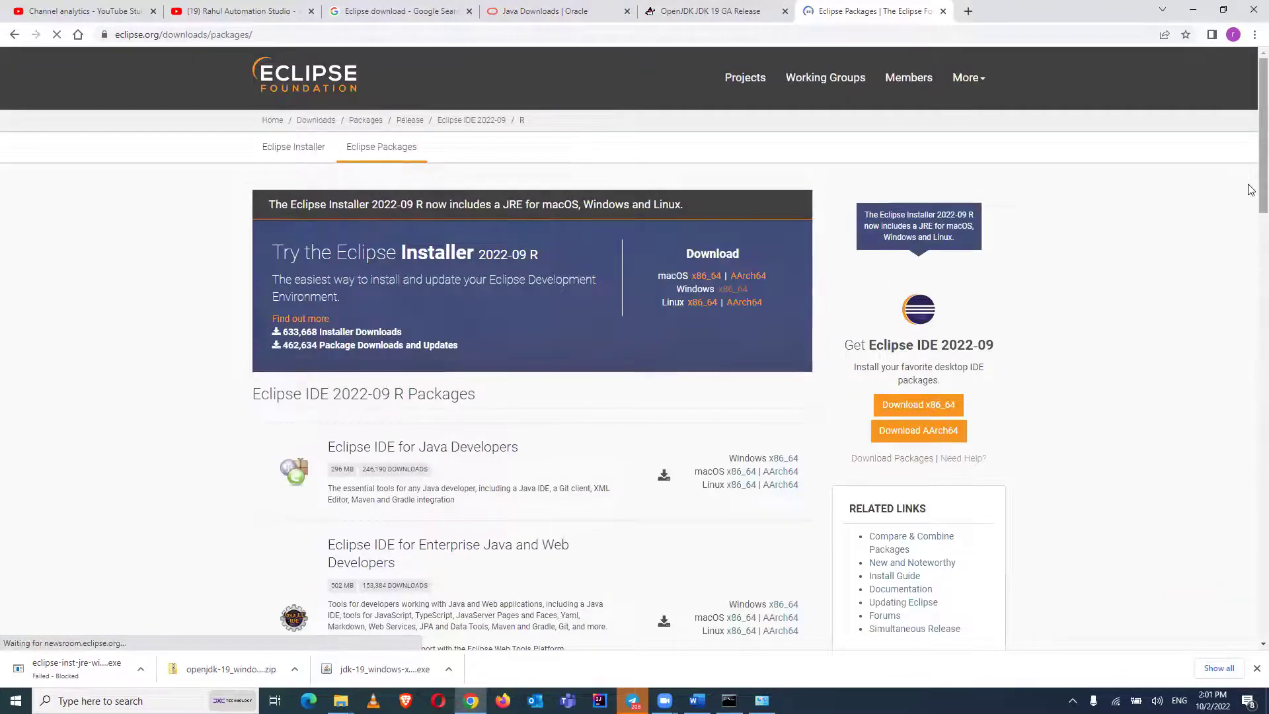
Find the Eclipse IDE for Eclipse Committers package and examine its Windows x86_64 download option
scroll(1251, 188, down, 1)
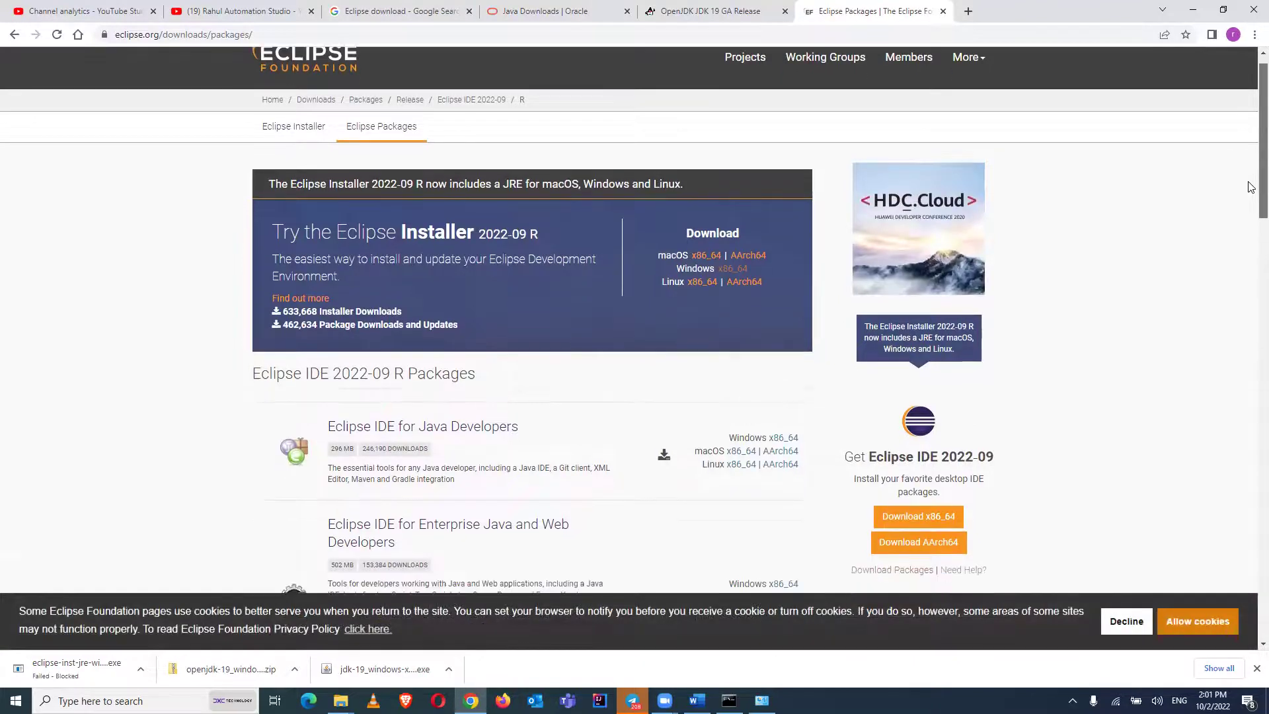
scroll(1250, 189, down, 5)
scroll(1251, 293, down, 3)
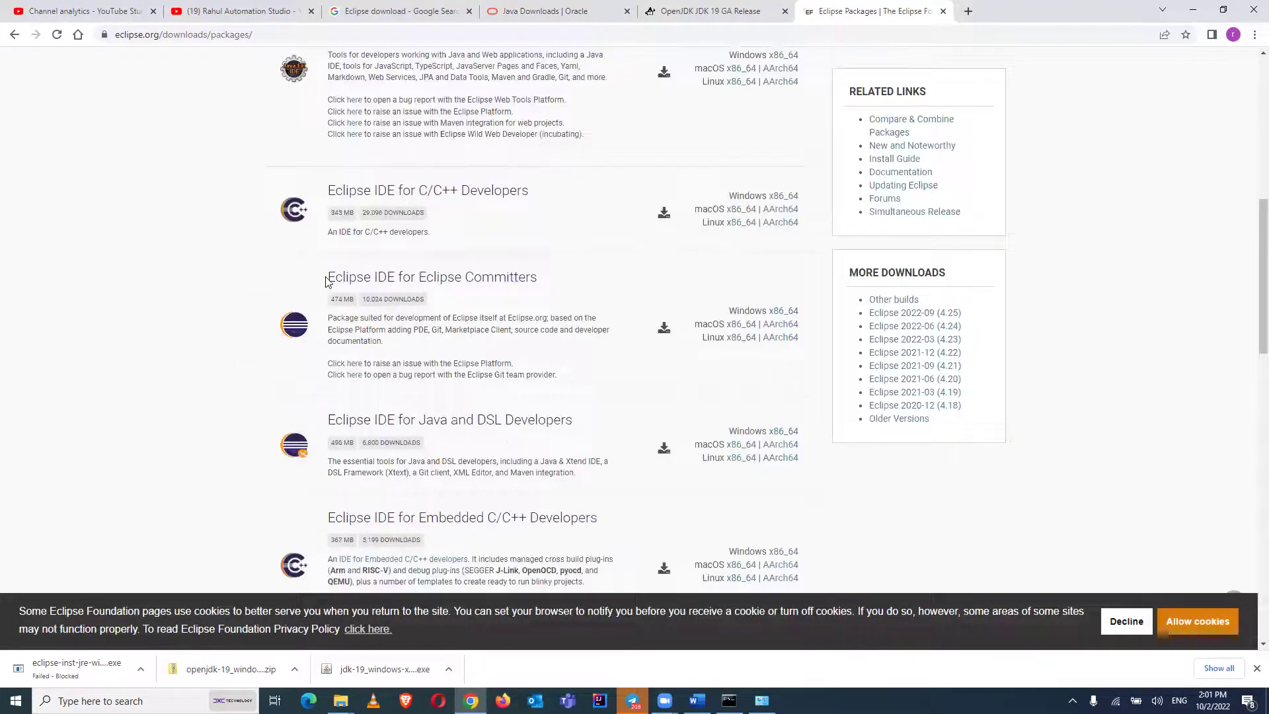
drag(325, 282, 541, 277)
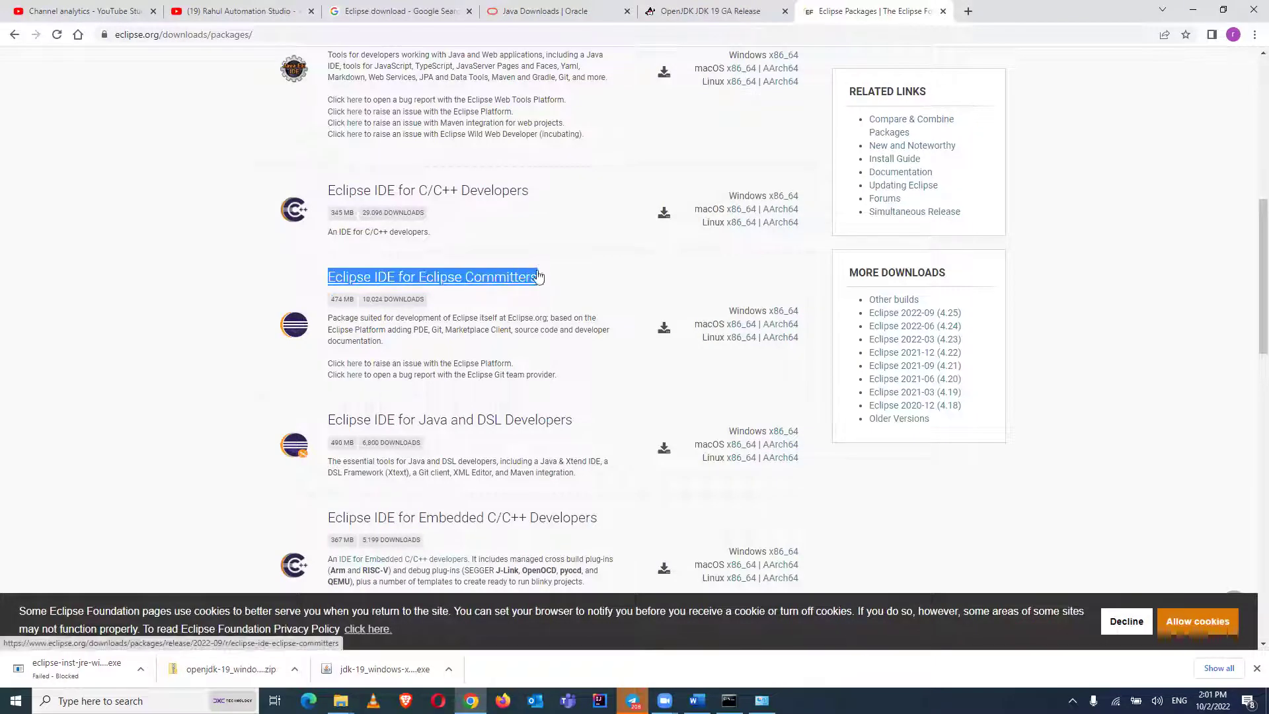
click(597, 283)
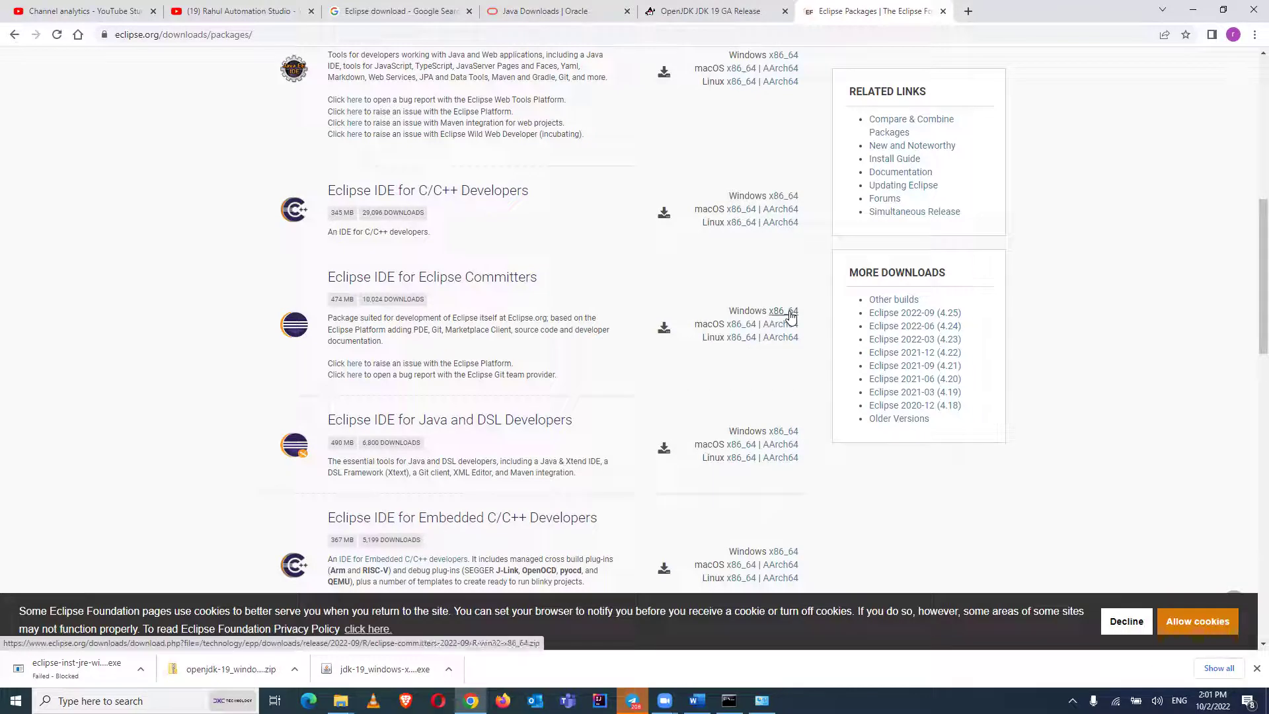
drag(1251, 320, 1250, 212)
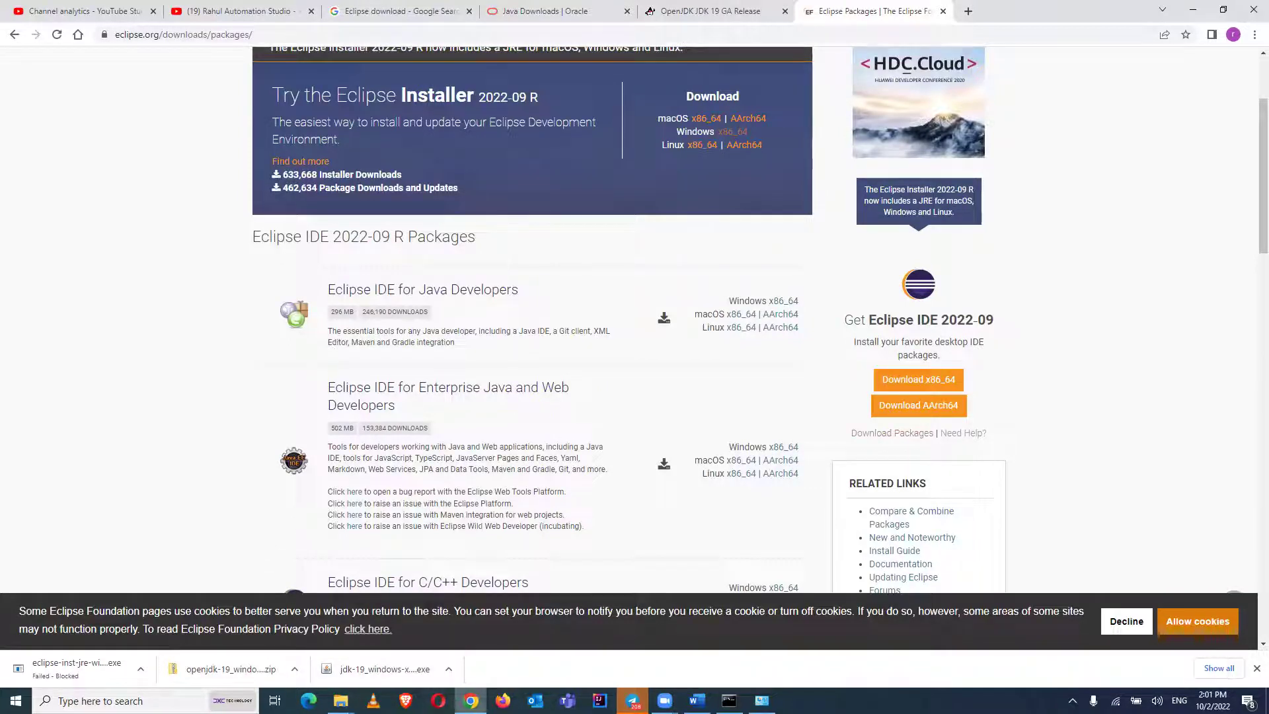
Switch to the Software folder in File Explorer and extract the eclipse-committers-2022-03-R-win32-x86_64 zip into its own folder with 7-Zip
mouse_move(341, 699)
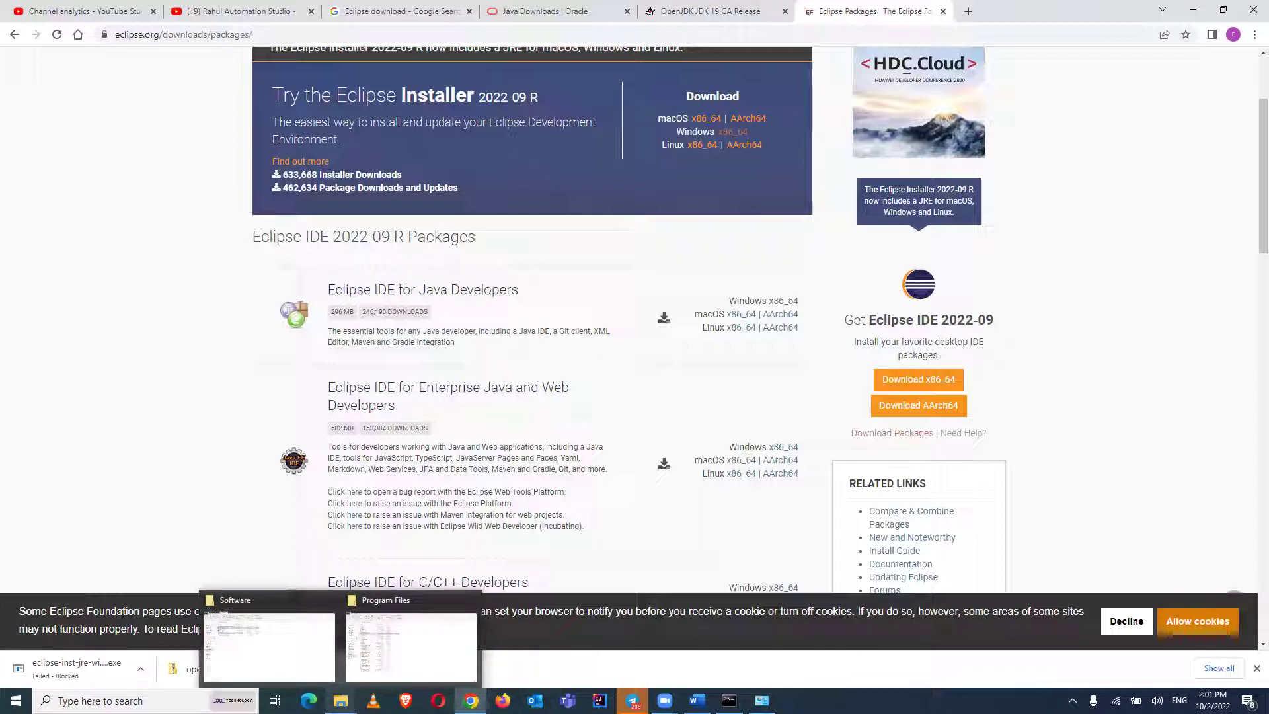
click(272, 654)
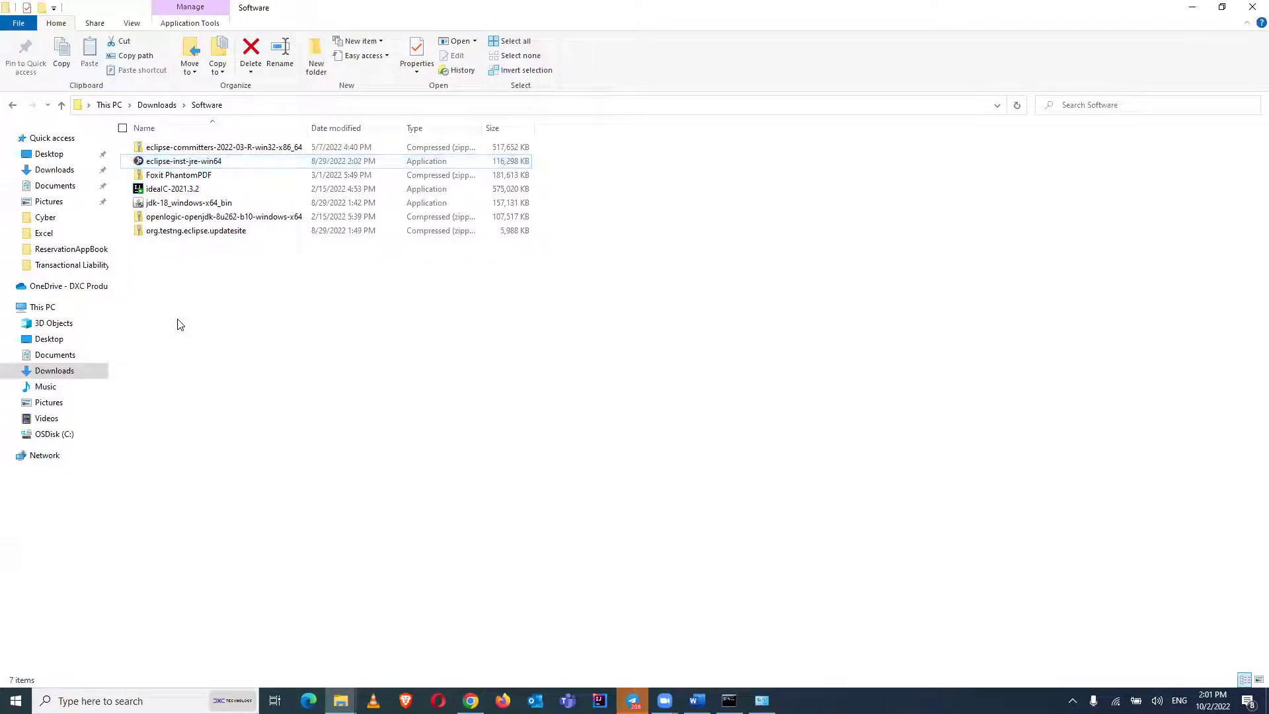
click(215, 146)
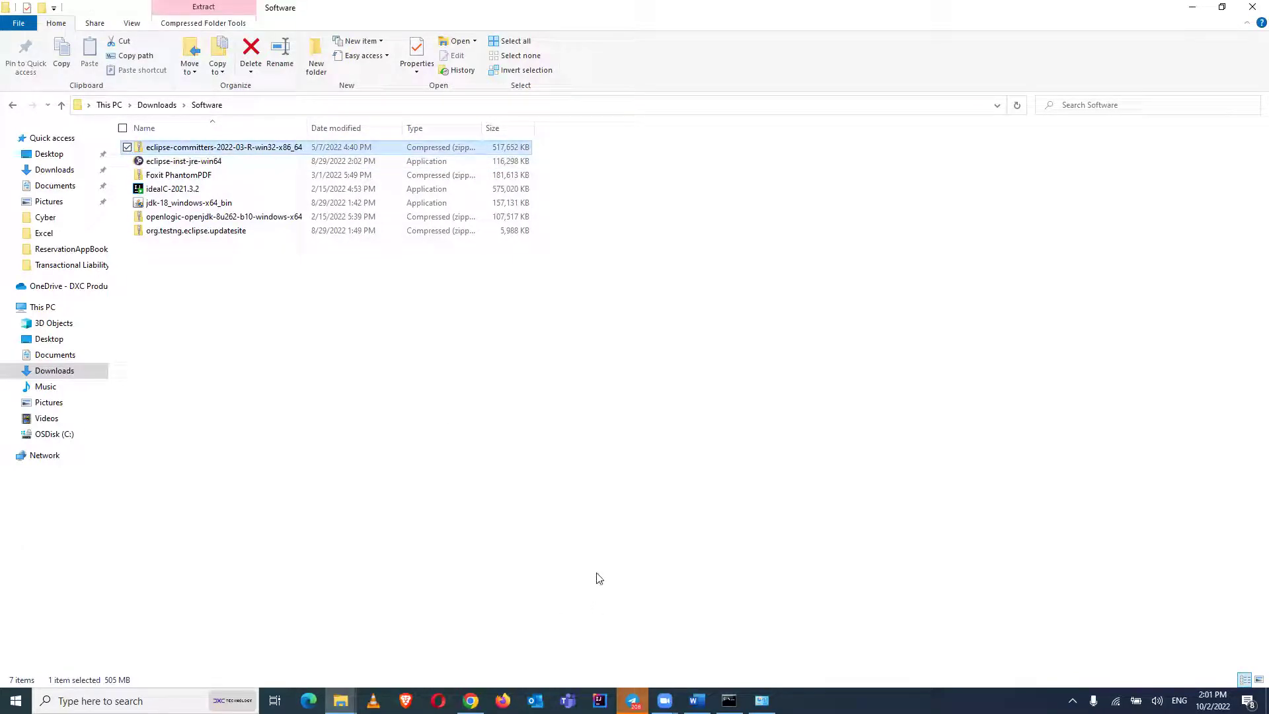
right_click(313, 148)
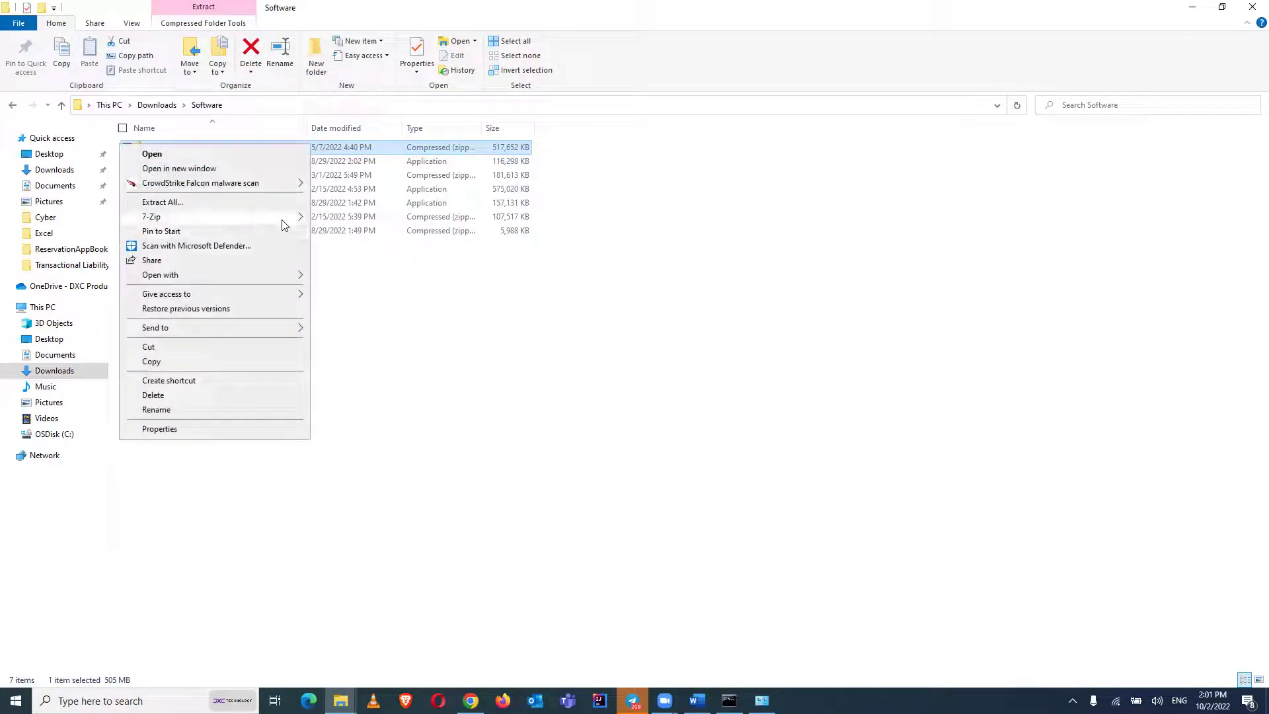
mouse_move(286, 218)
click(389, 276)
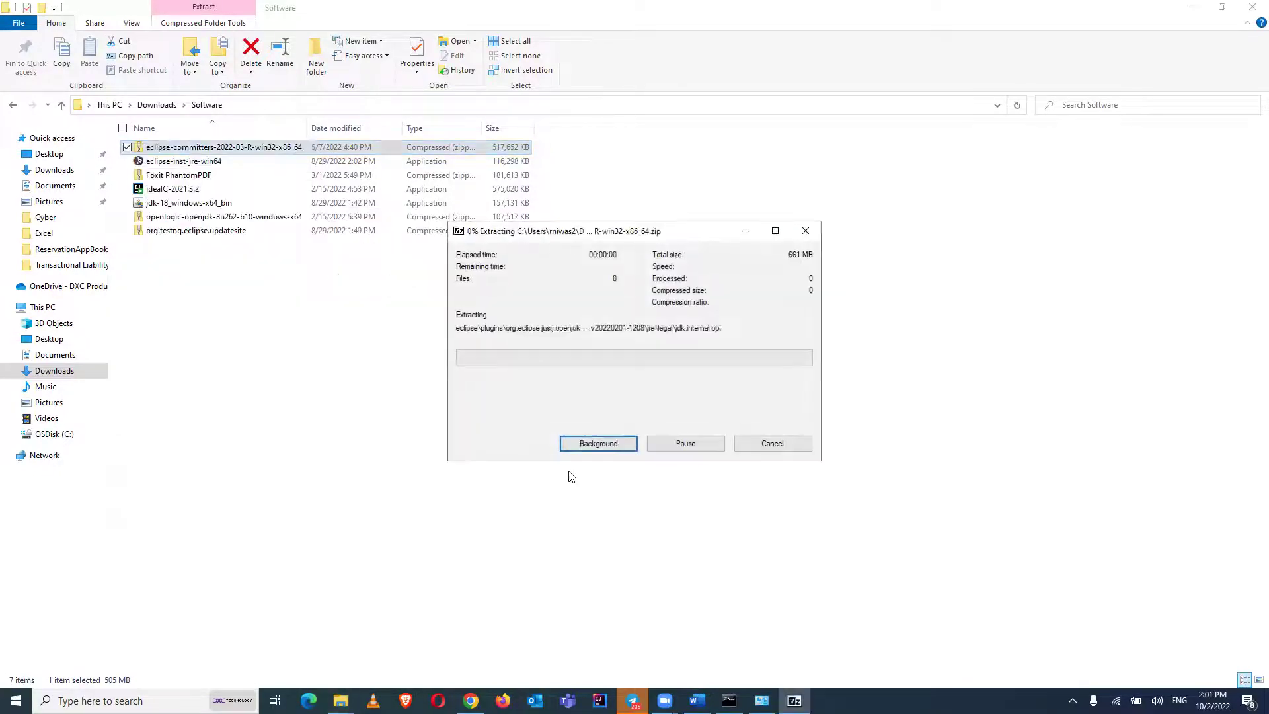
Switch to the Word guide and read the rest of the Eclipse Package Zip Folder section, including the unzip and workspace launch instructions
click(696, 700)
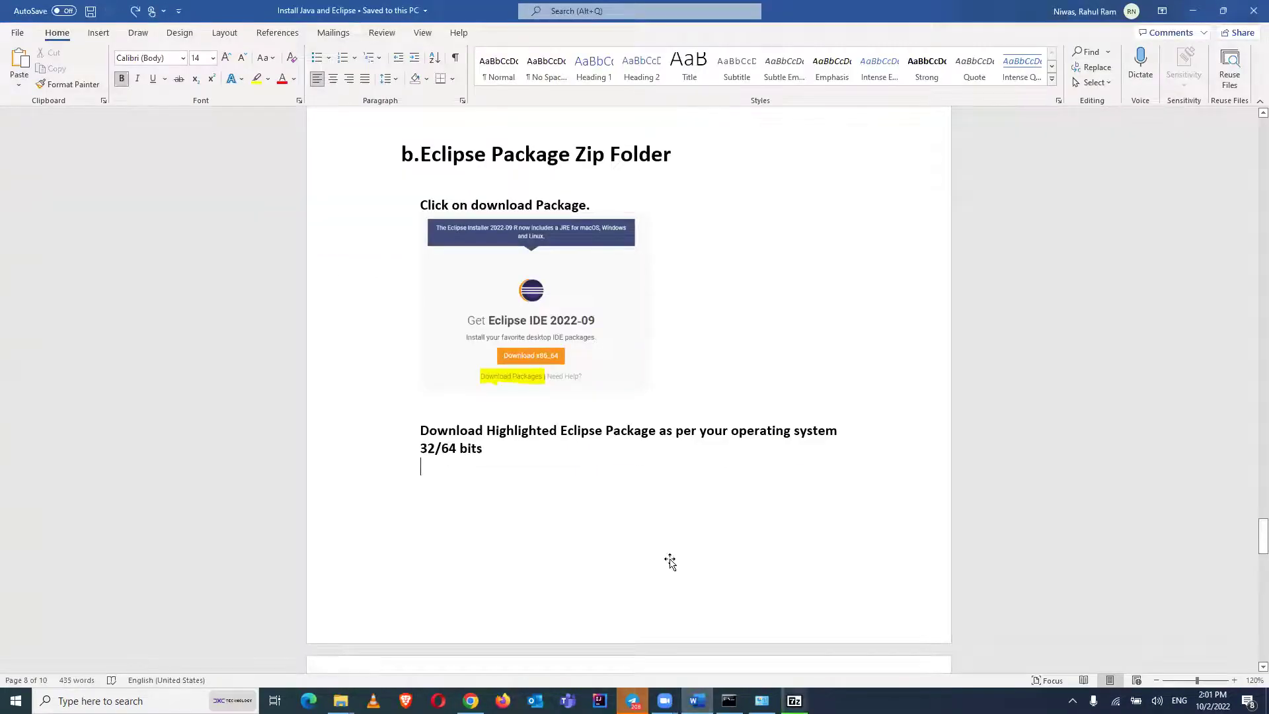
scroll(669, 561, down, 5)
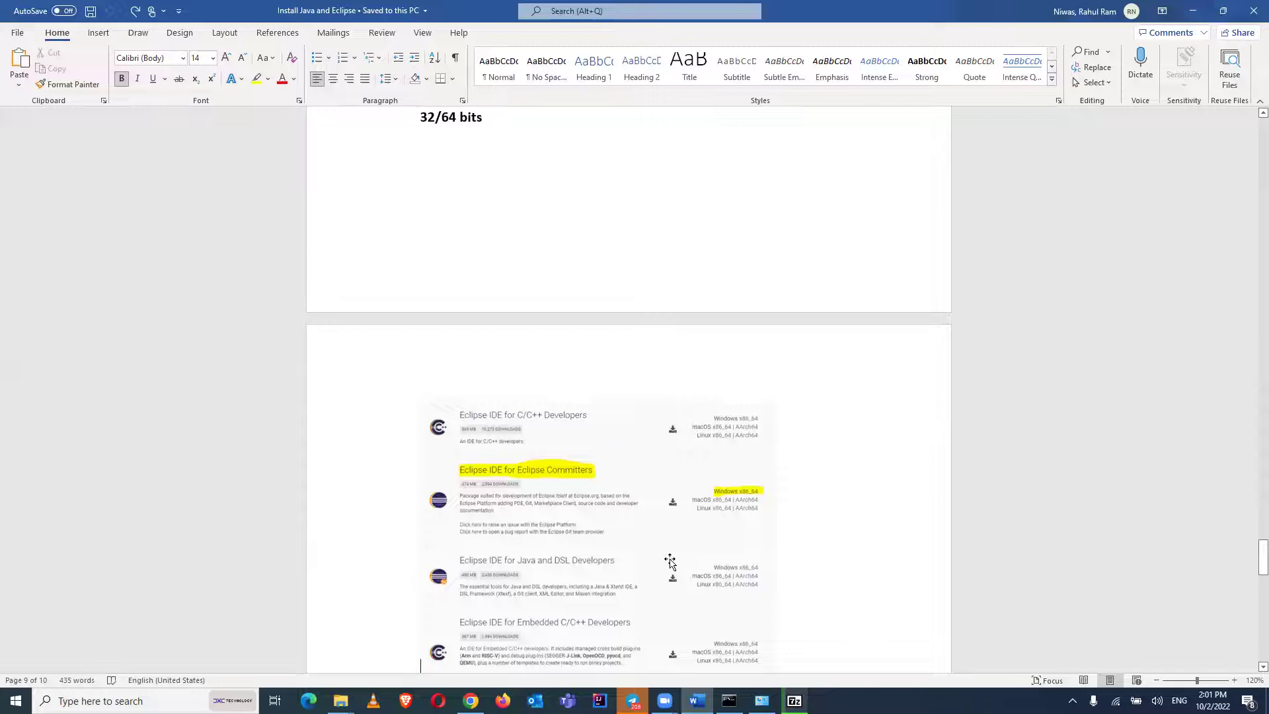
key(Up)
key(Up)
key(Up)
key(Up)
key(Up)
key(Up)
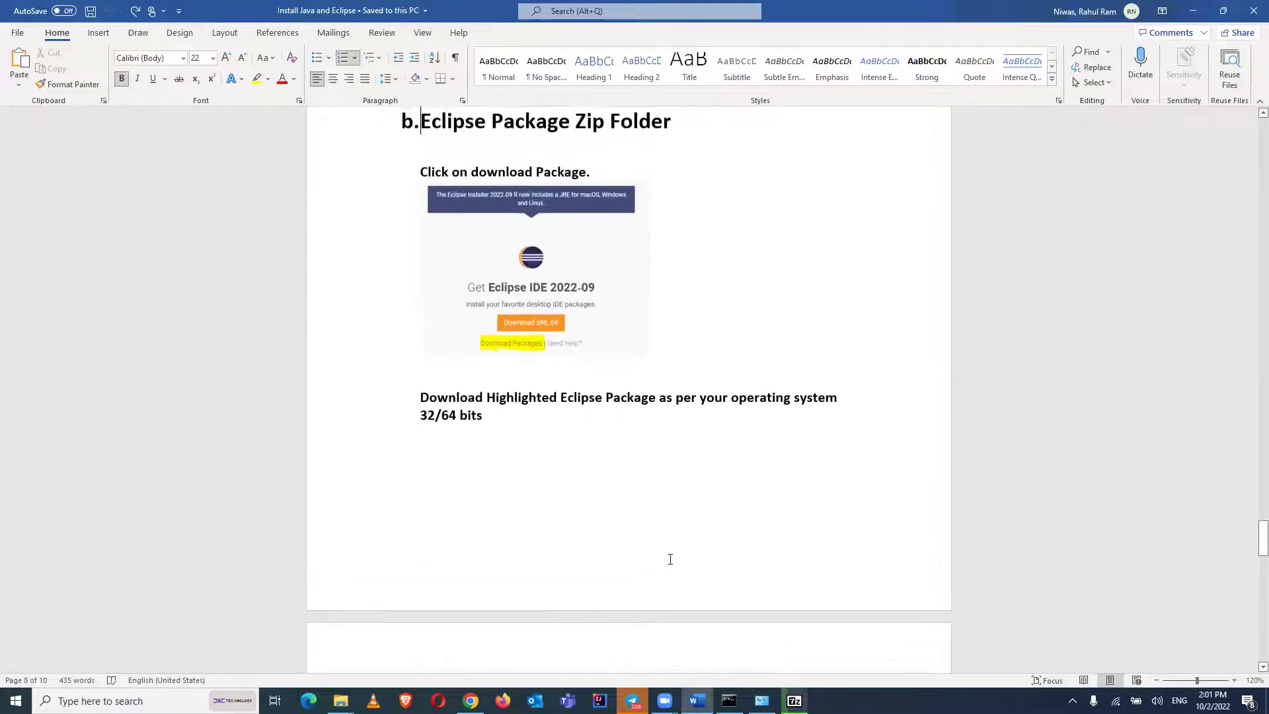
key(Down)
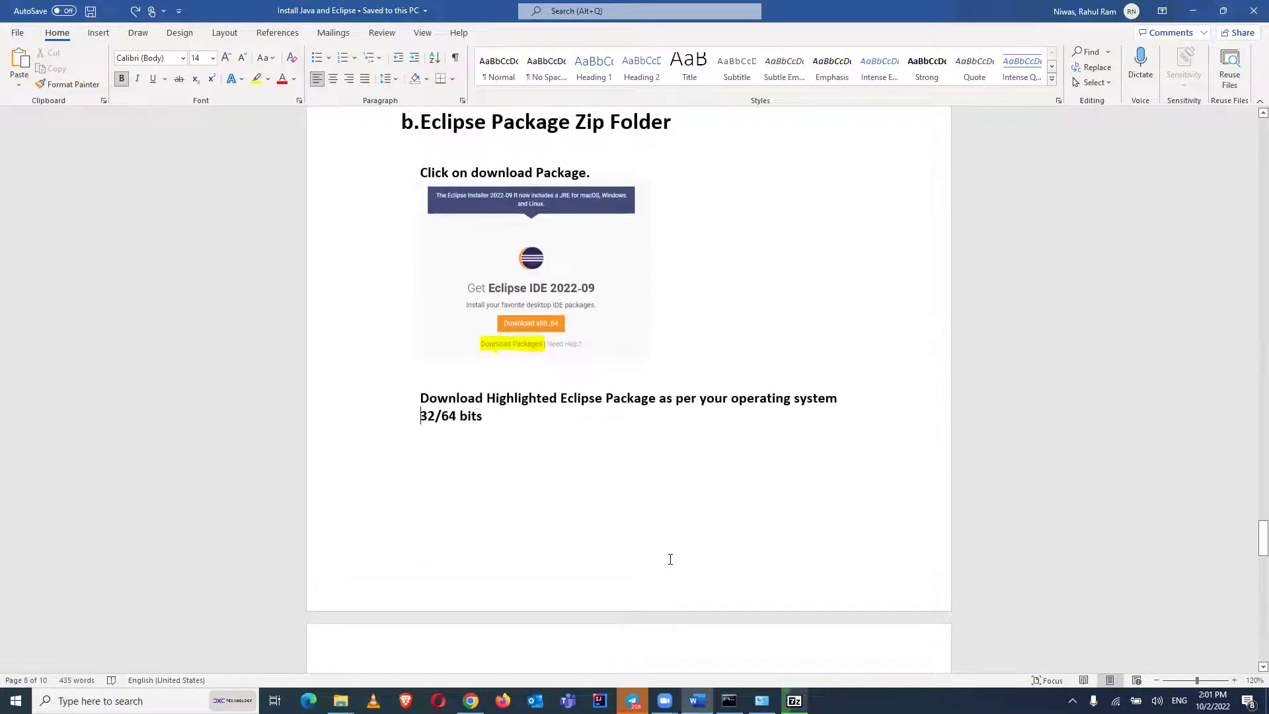
key(Down)
key(Down)
key(Down)
key(Down)
key(Down)
key(Down)
key(Down)
key(Down)
key(Down)
key(Down)
key(Down)
key(Down)
key(Down)
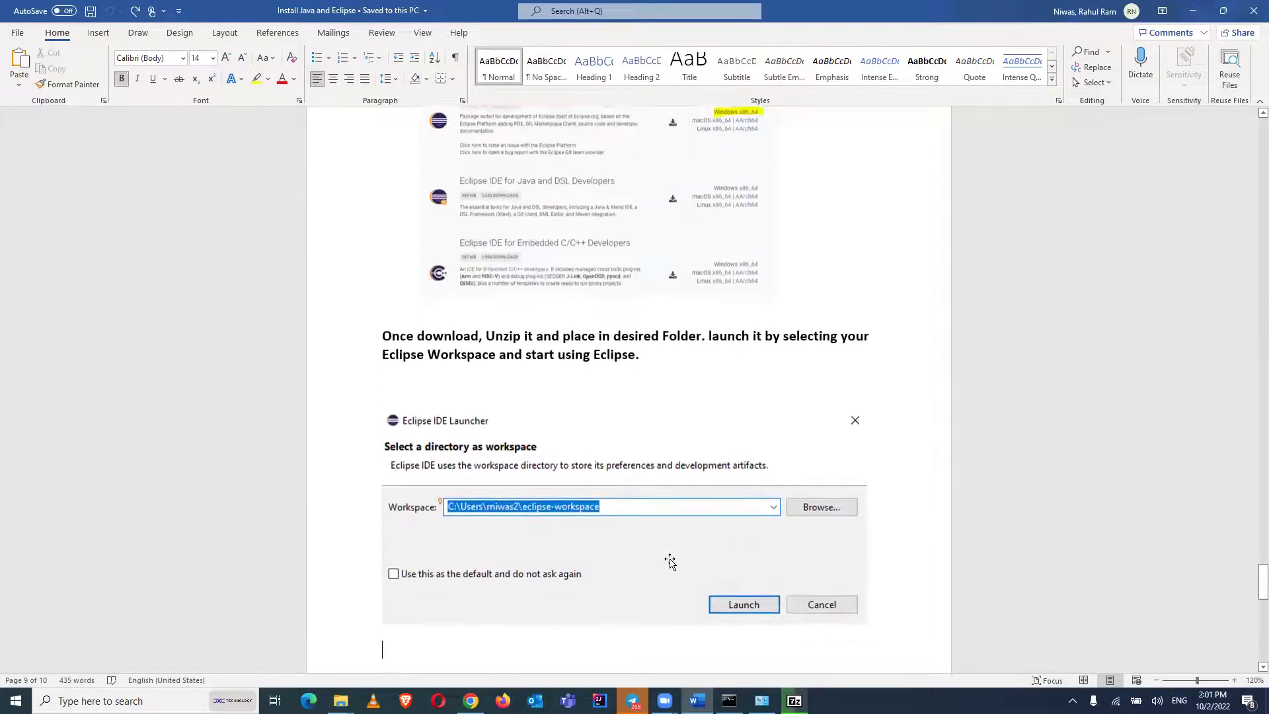
scroll(670, 561, down, 3)
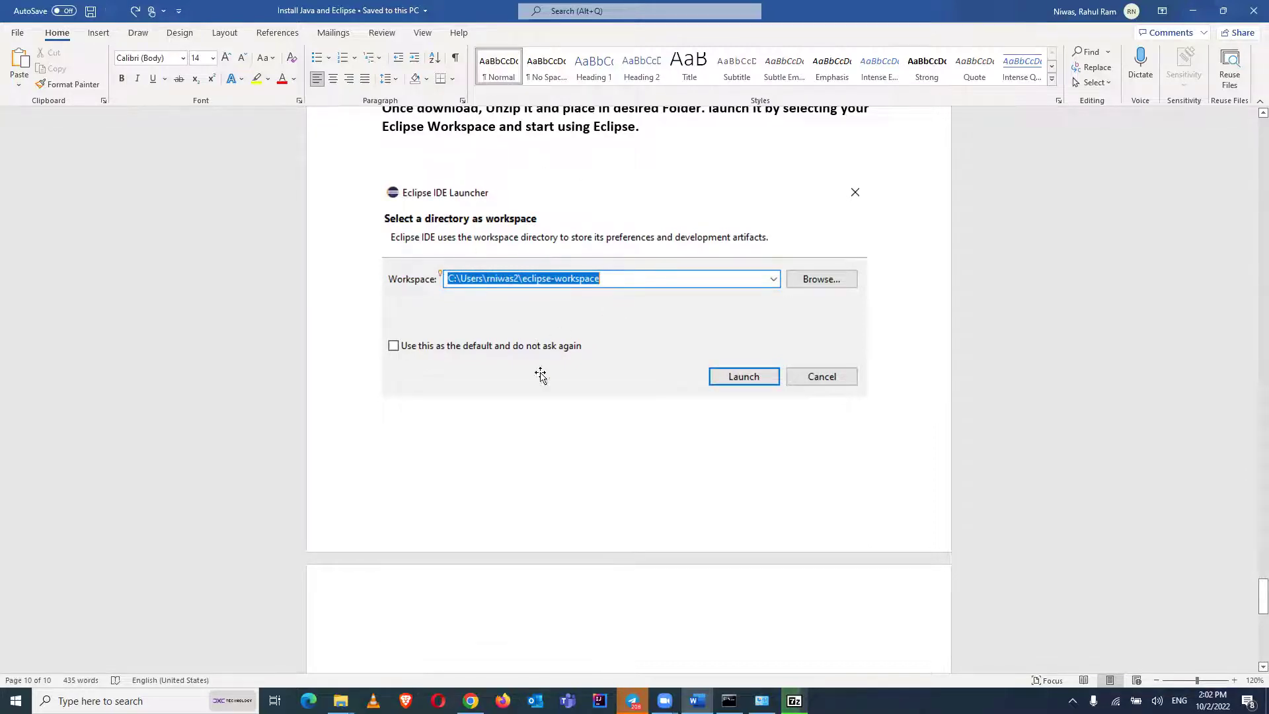
Return to the Software folder and start the eclipse application from the eclipse subfolder of the extracted eclipse-committers-2022-03-R-win32-x86_64 folder
mouse_move(342, 693)
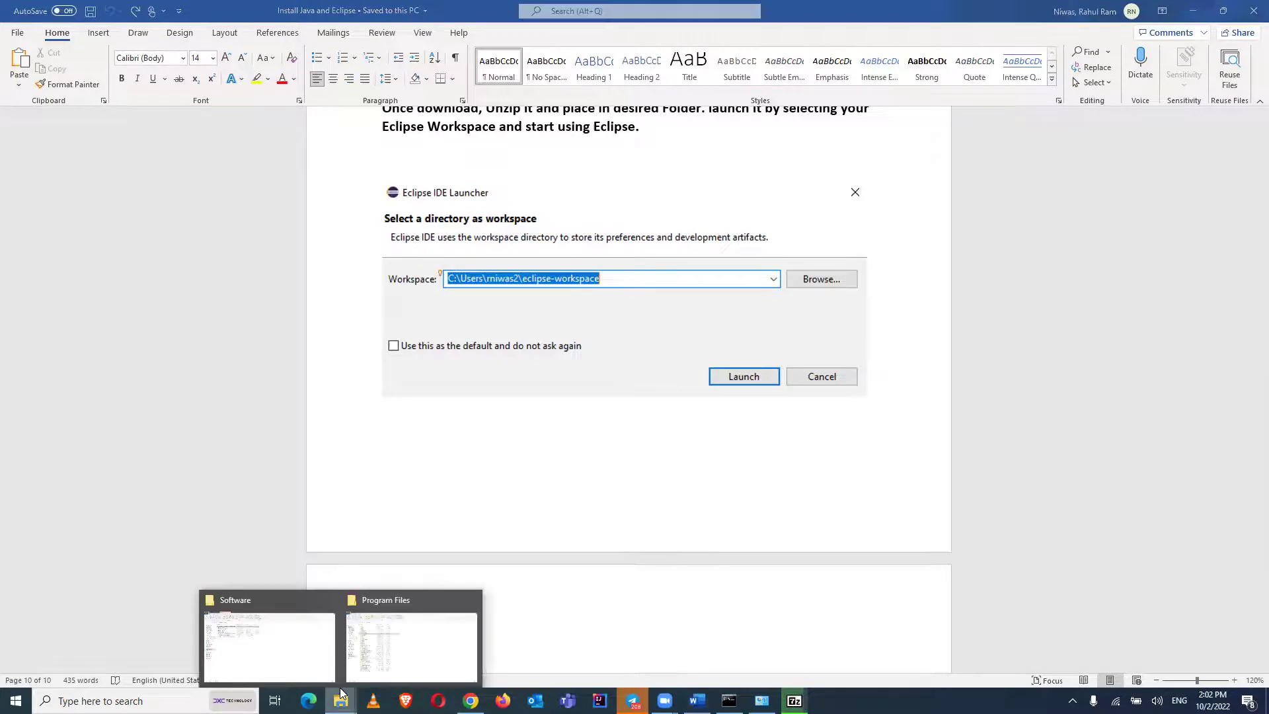
click(287, 642)
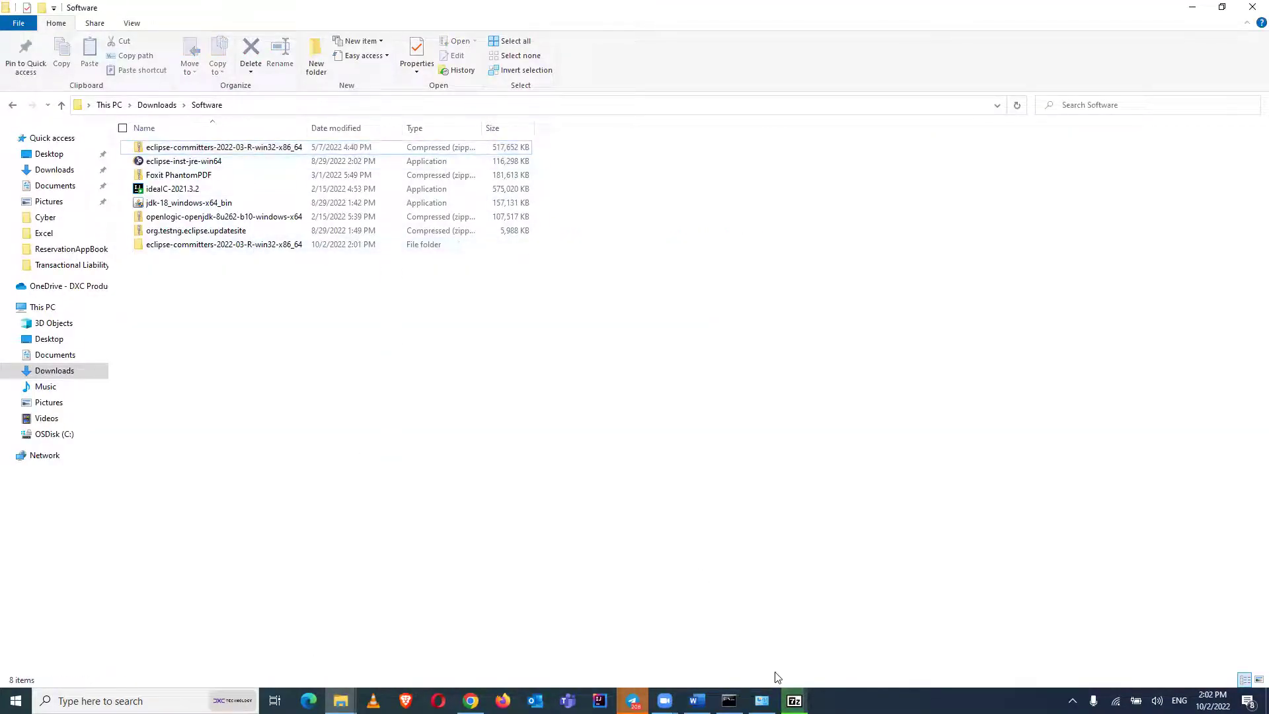
click(794, 700)
click(275, 246)
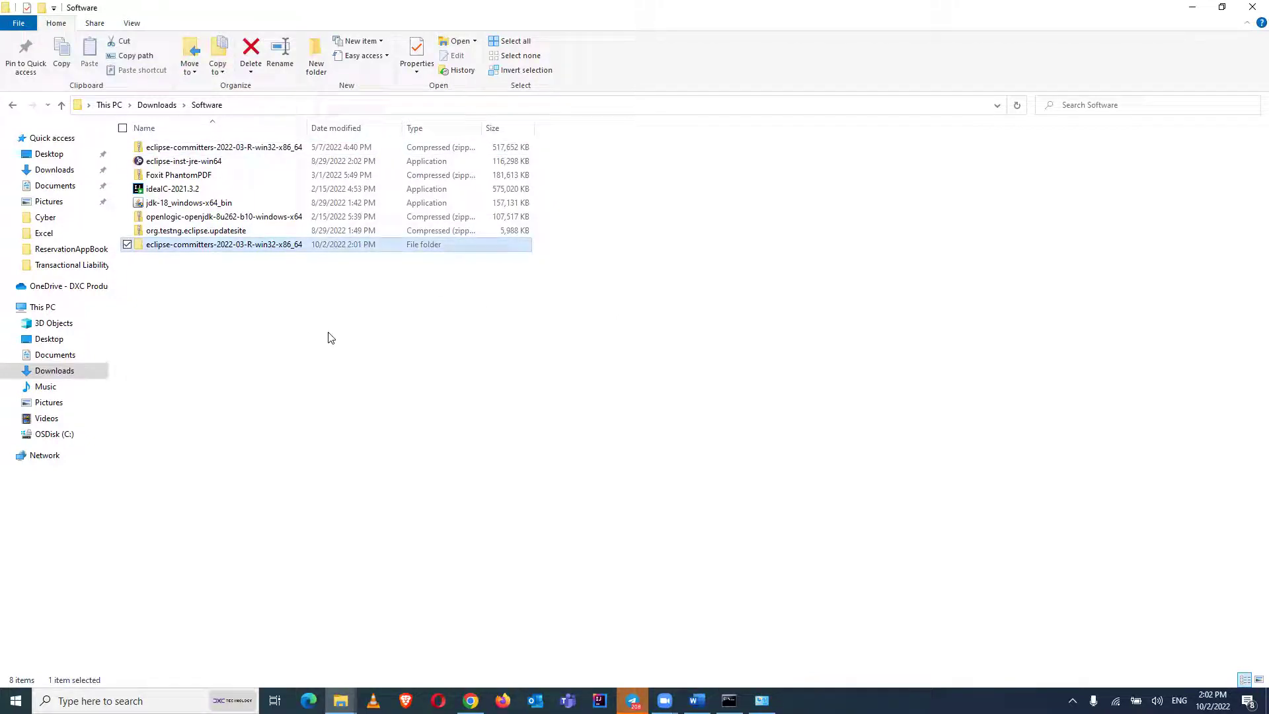
double_click(255, 249)
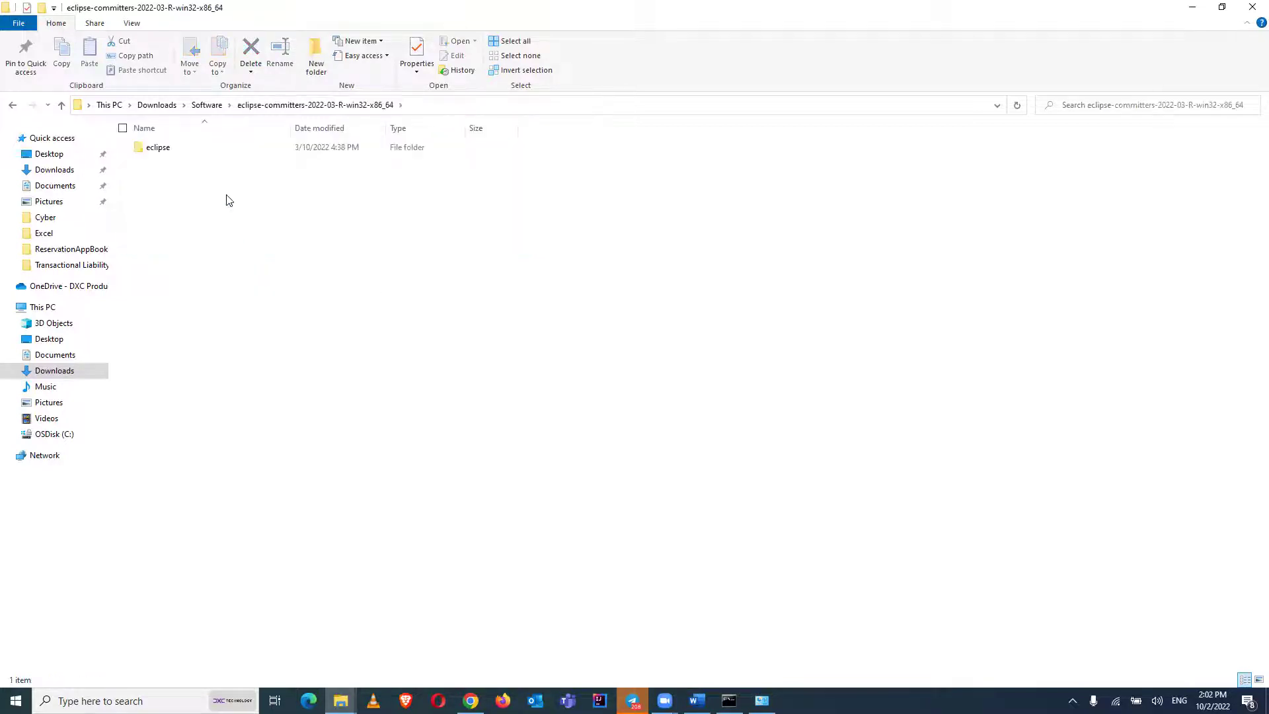
double_click(187, 147)
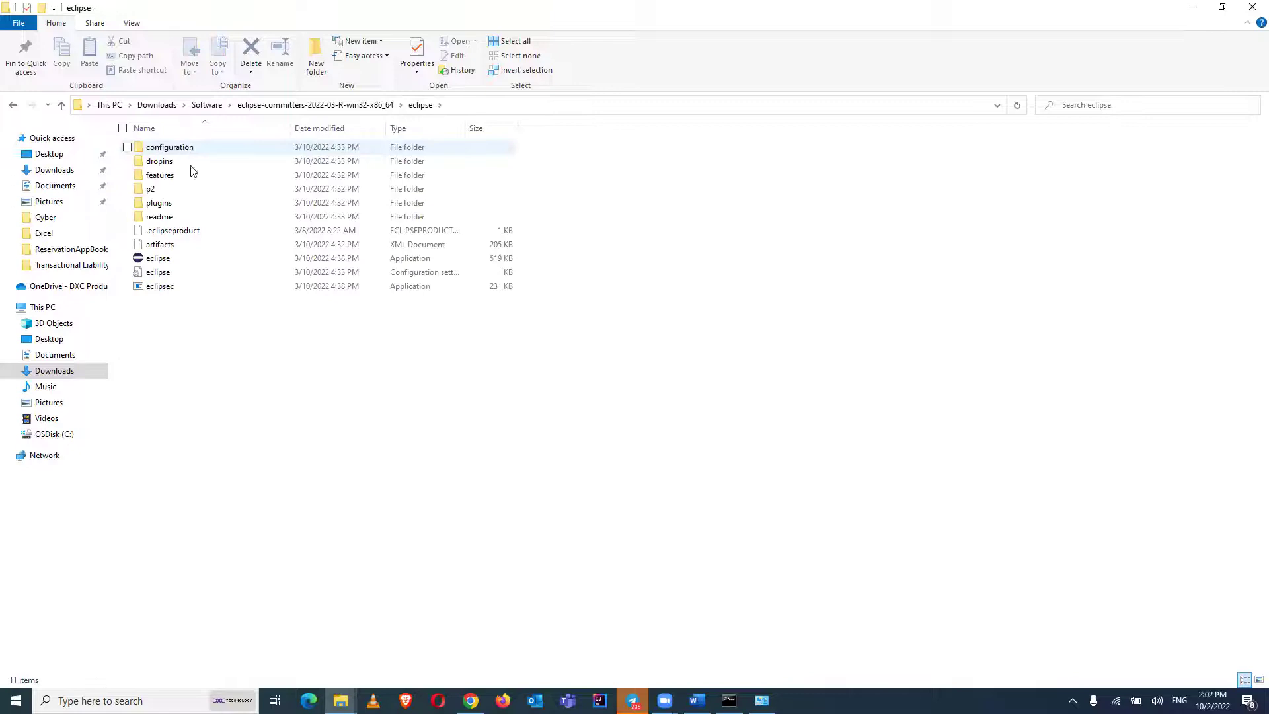
click(213, 259)
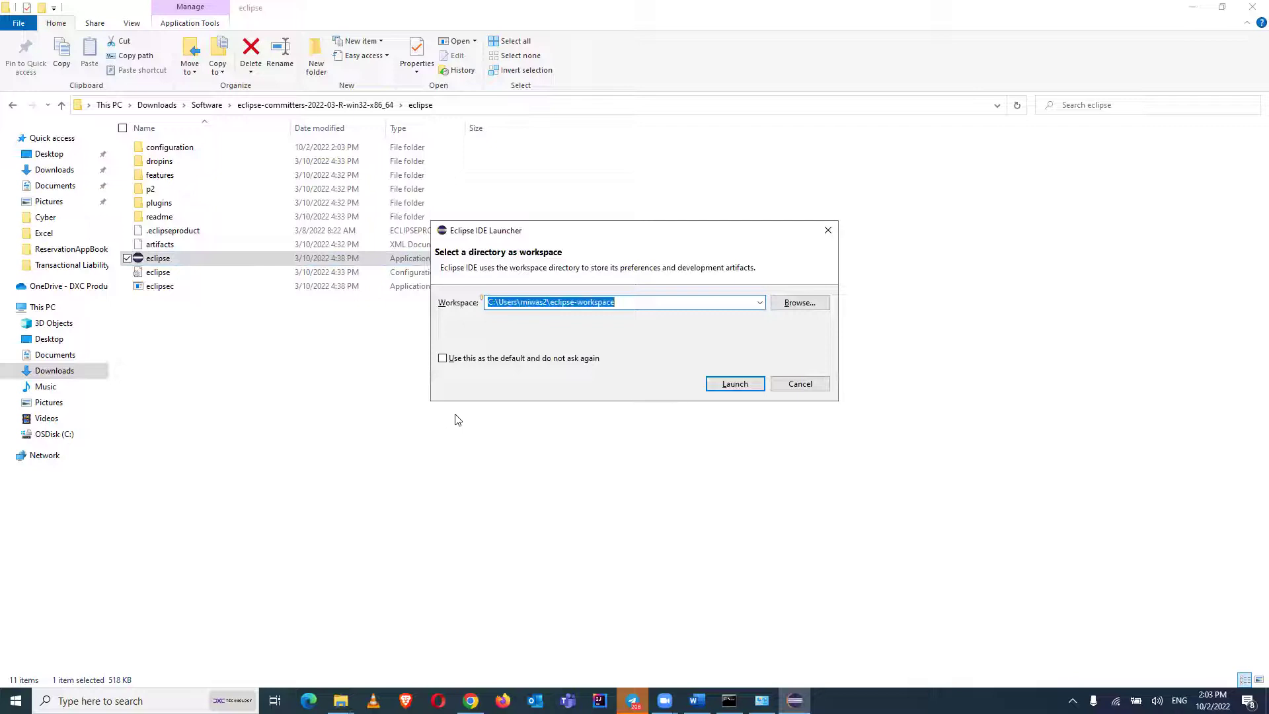
Try to launch Eclipse with the default eclipse-workspace directory, and choose to change the workspace instead
click(636, 299)
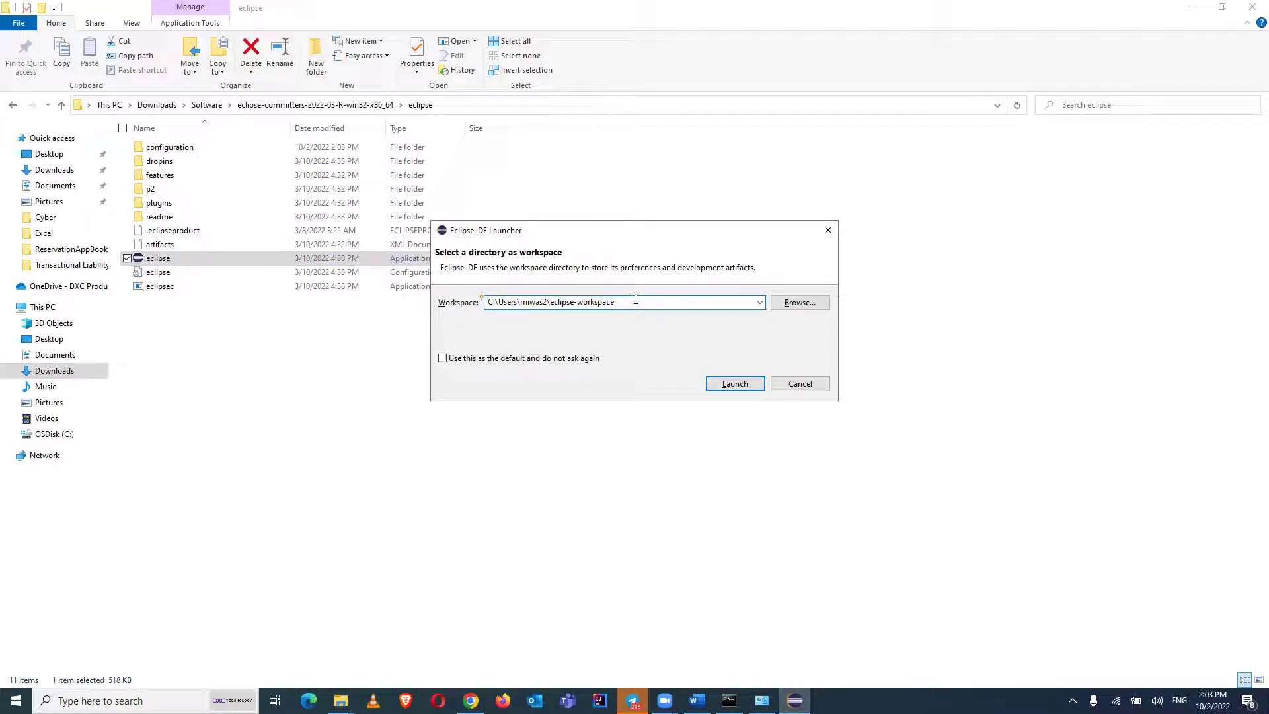
click(731, 382)
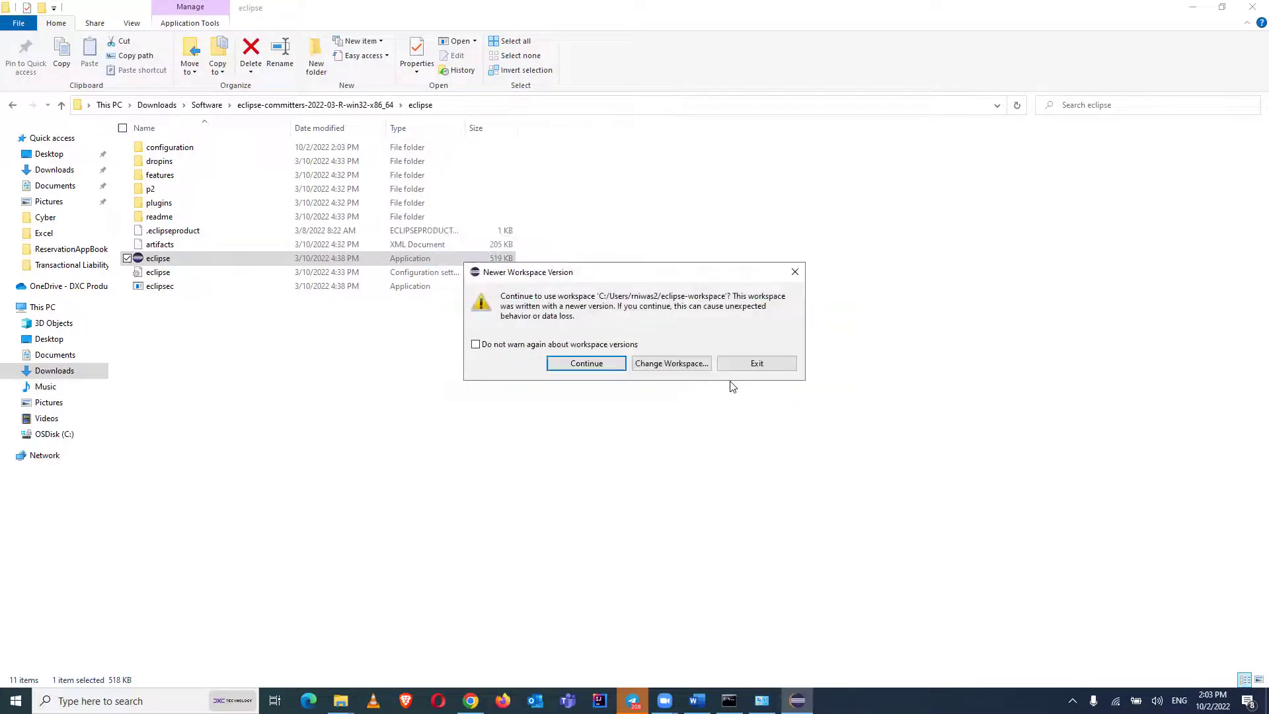
click(648, 363)
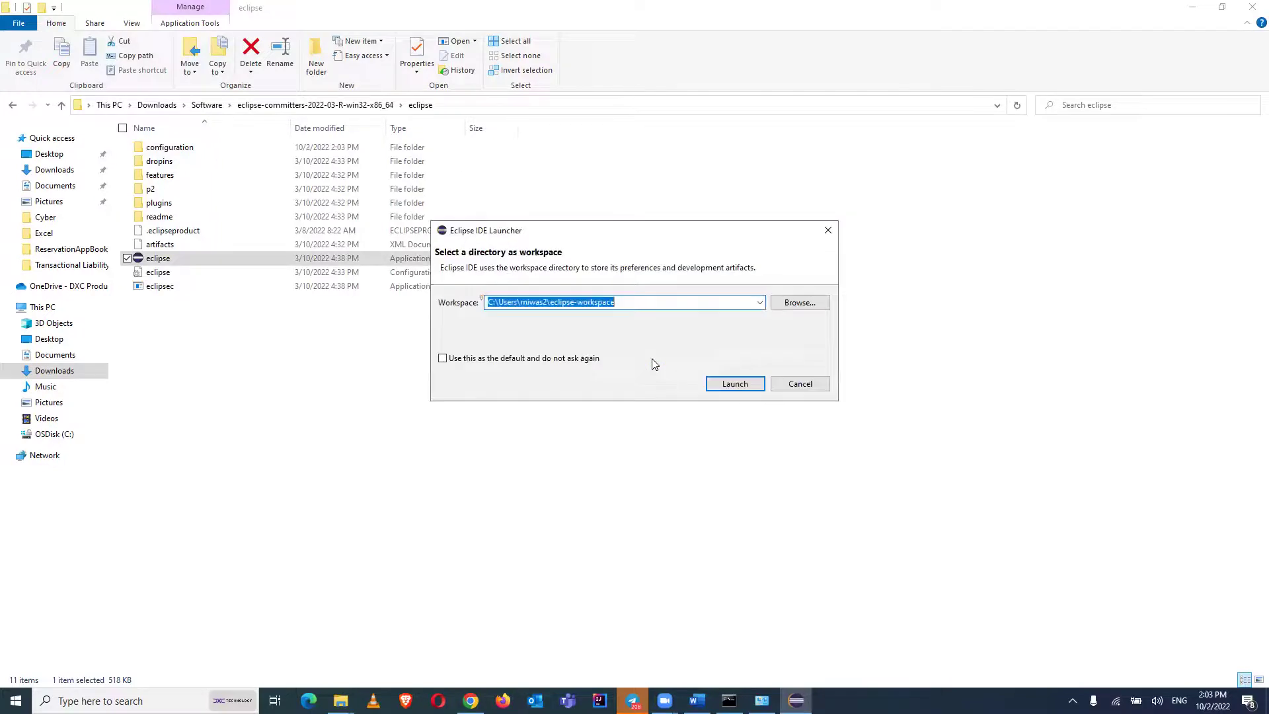
Browse to the OSDisk (C:) drive and select its root, C:\, as the Eclipse workspace directory
click(760, 303)
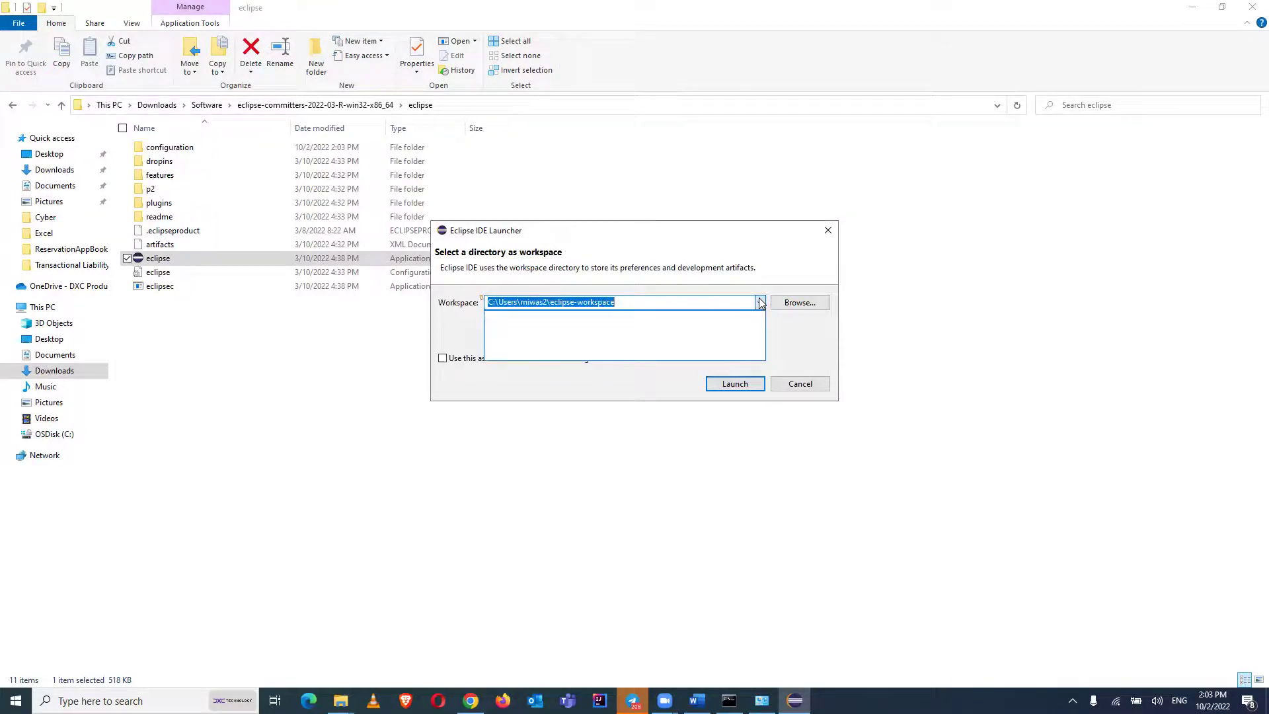
click(792, 302)
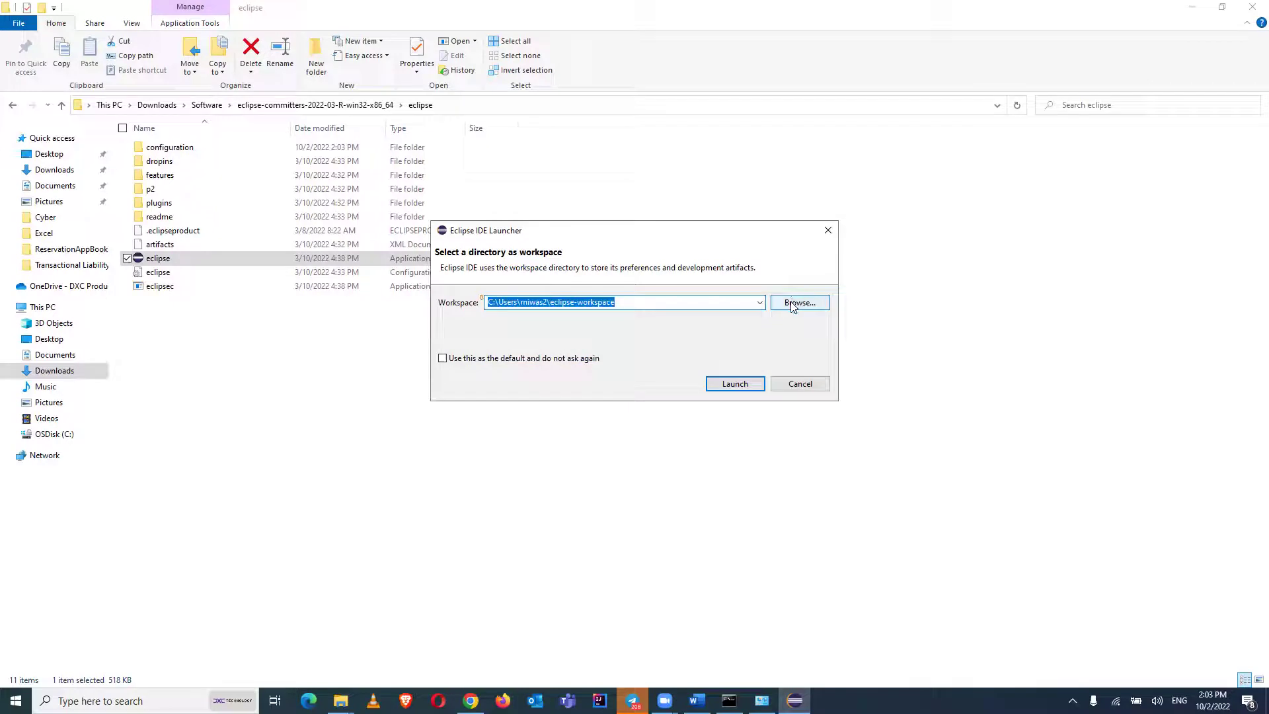
click(793, 304)
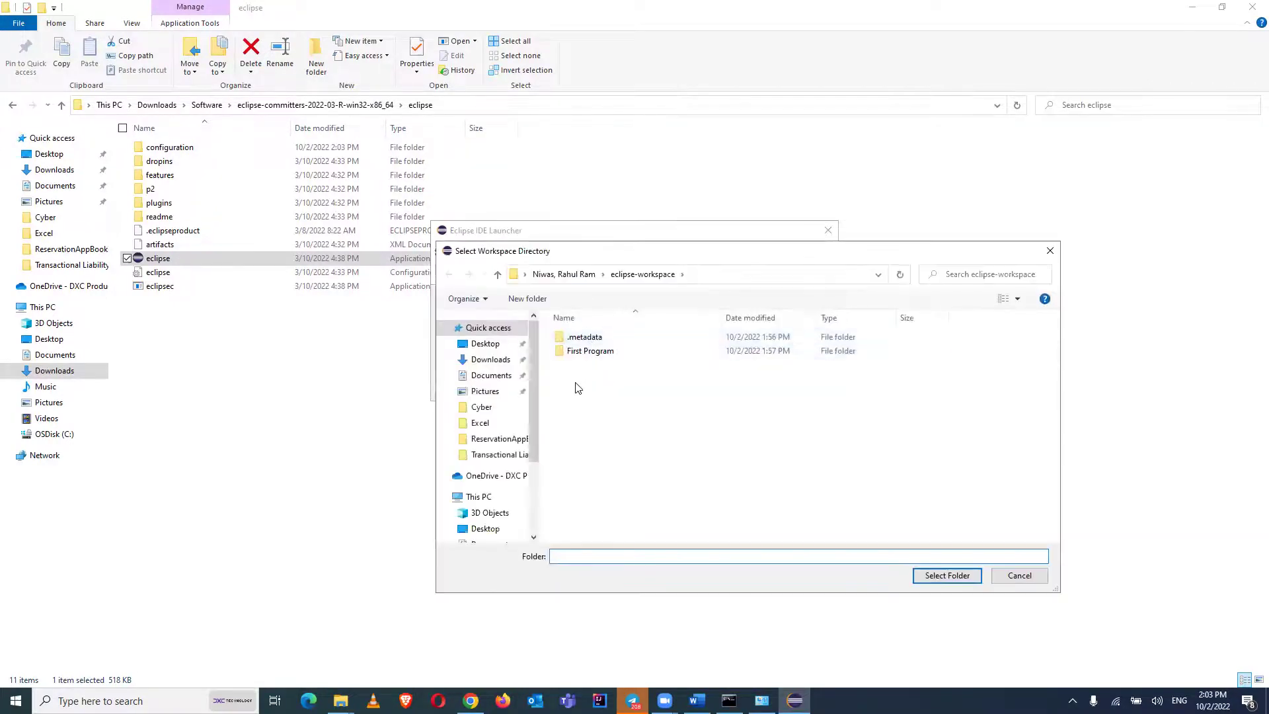
click(486, 497)
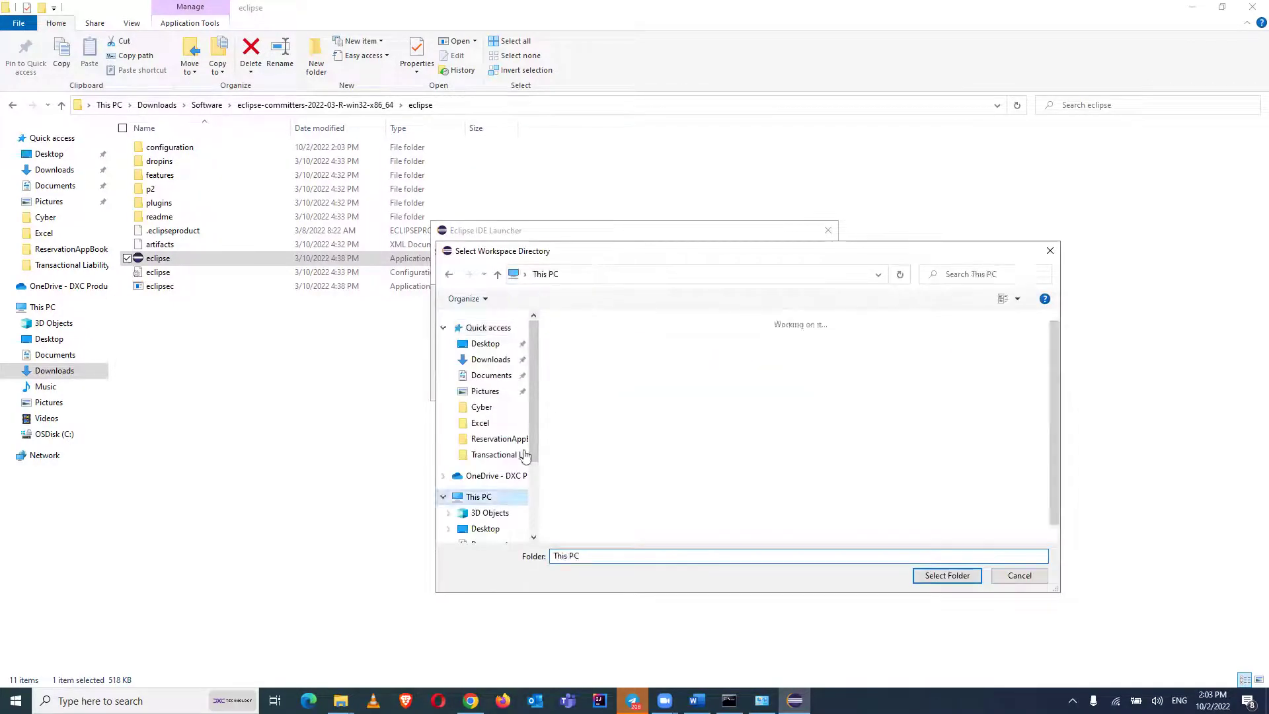
double_click(600, 533)
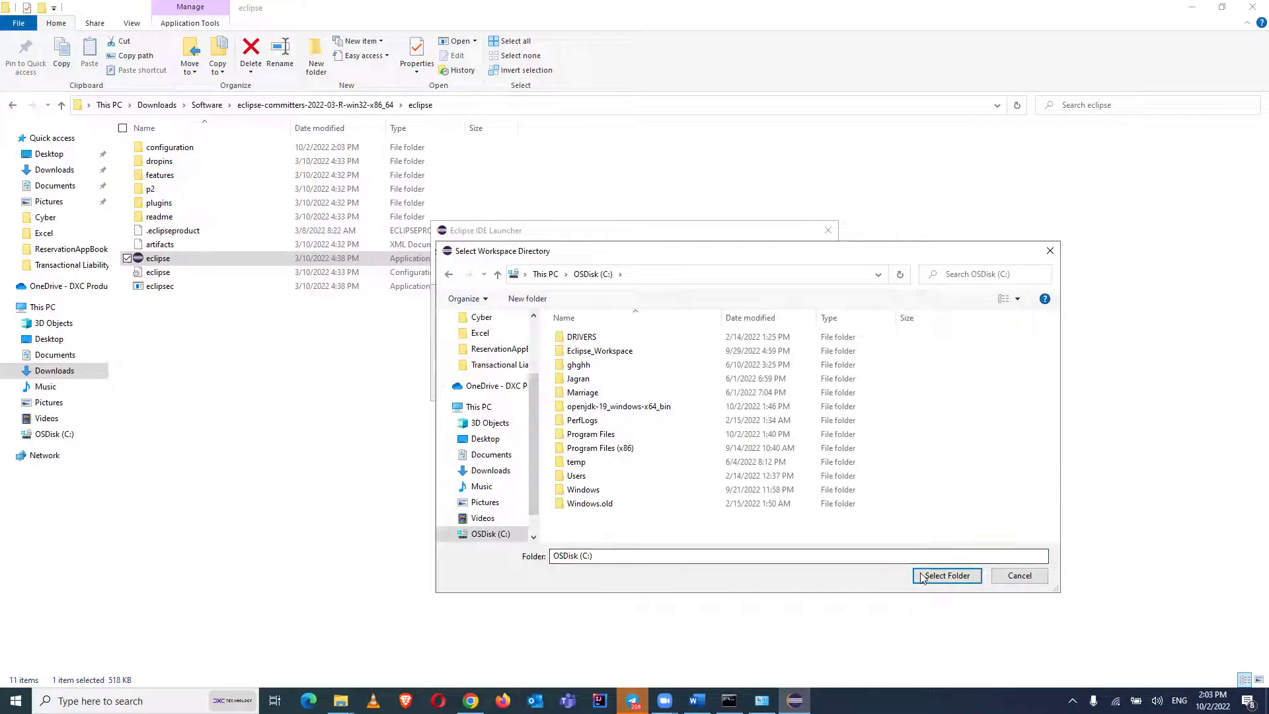
click(934, 580)
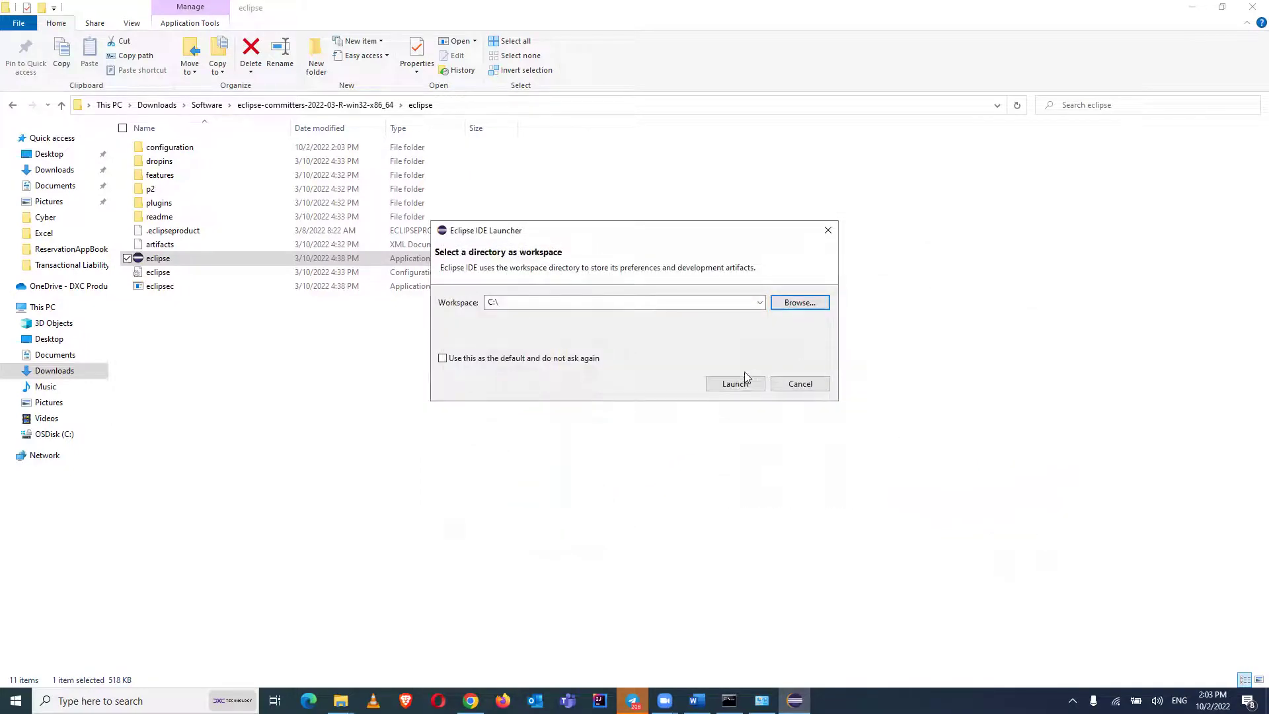
Launch Eclipse with the selected workspace and close the Welcome page in the maximized window
click(733, 385)
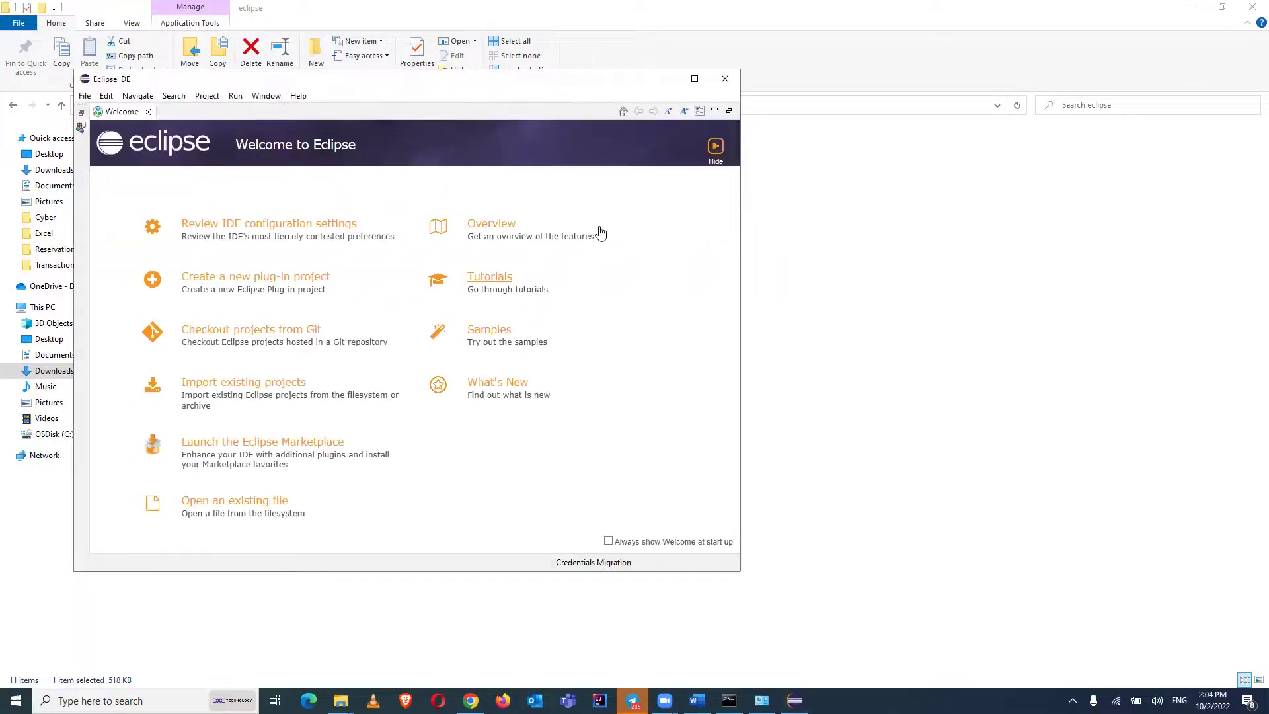
click(694, 78)
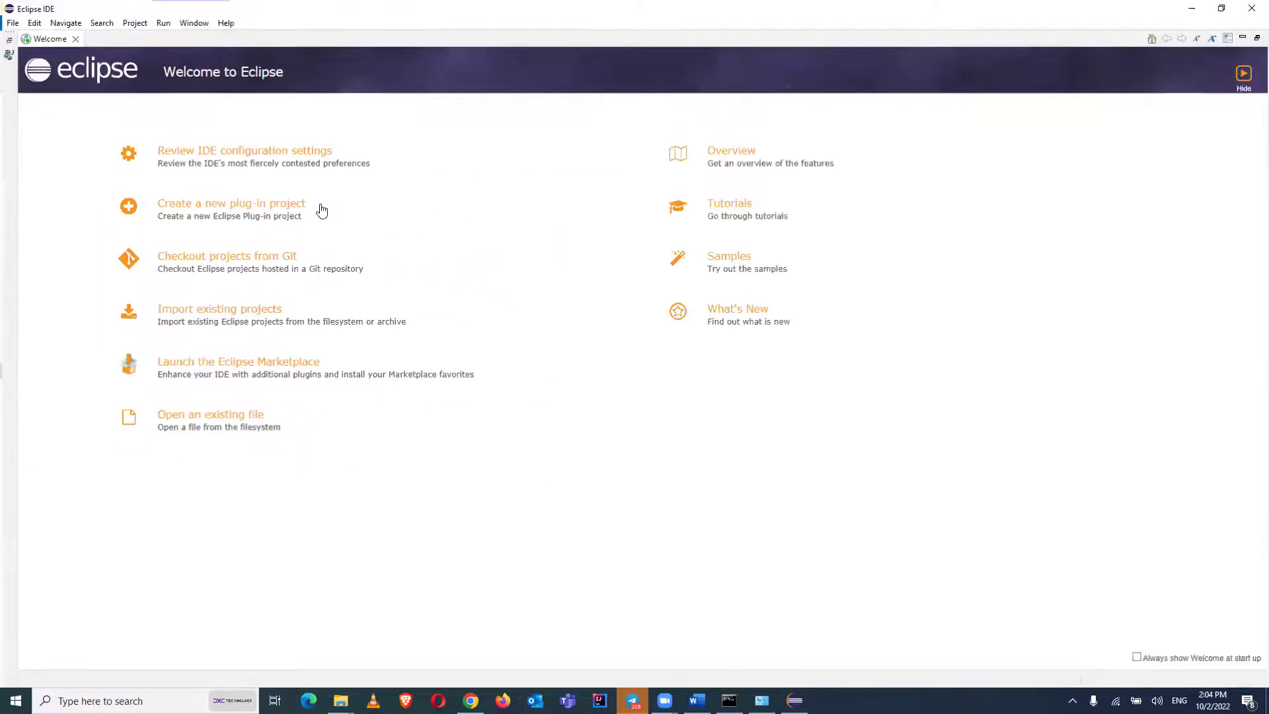
click(74, 37)
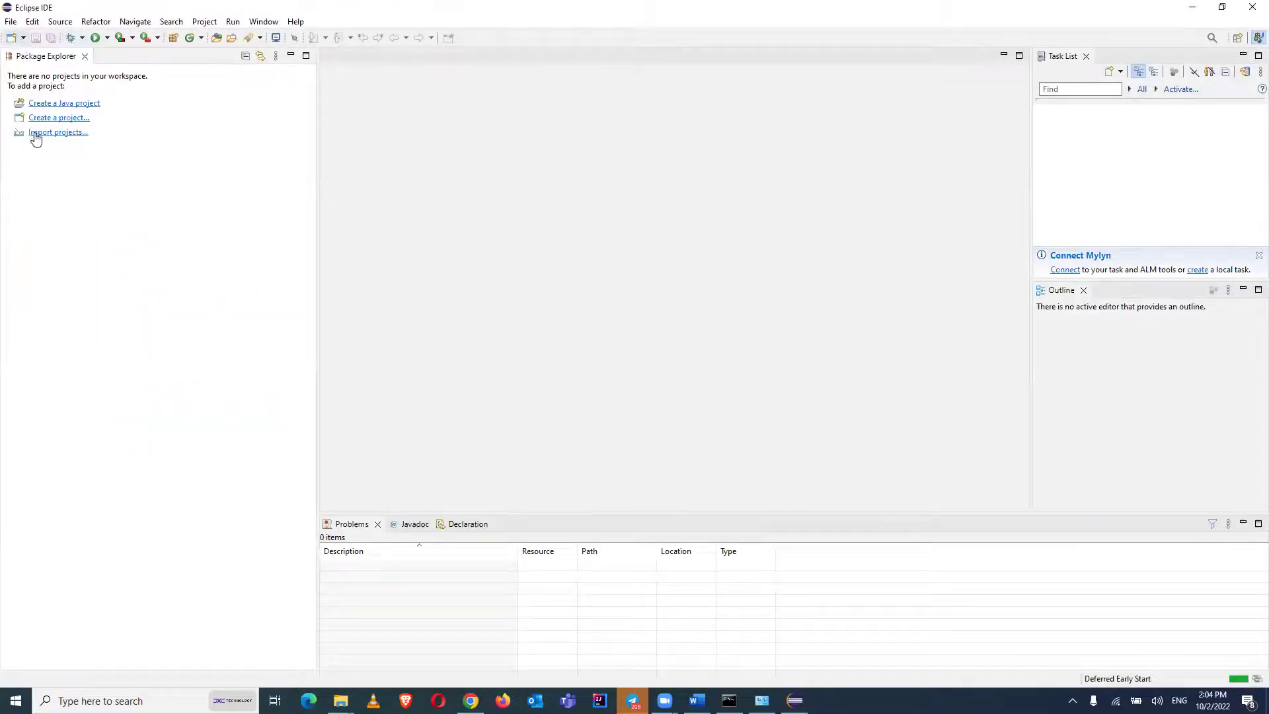
Create a new Java project named program with the default settings, without creating the module-info.java file
click(10, 22)
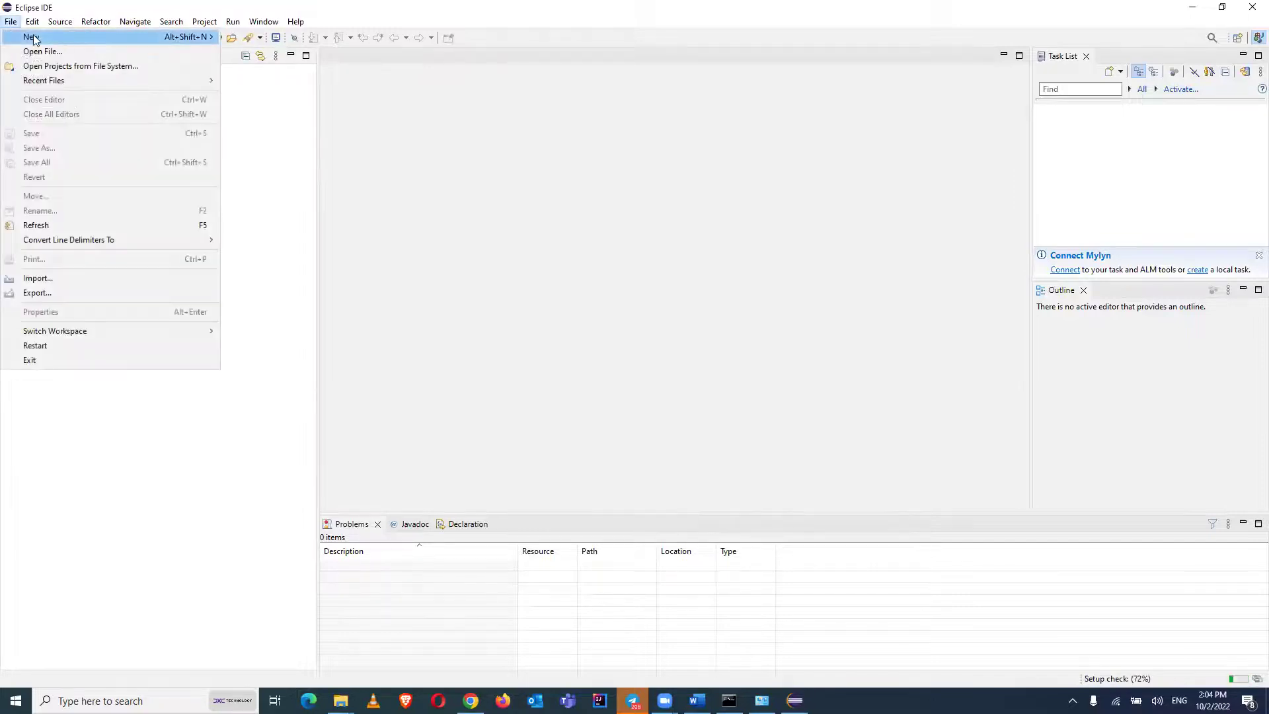
mouse_move(96, 38)
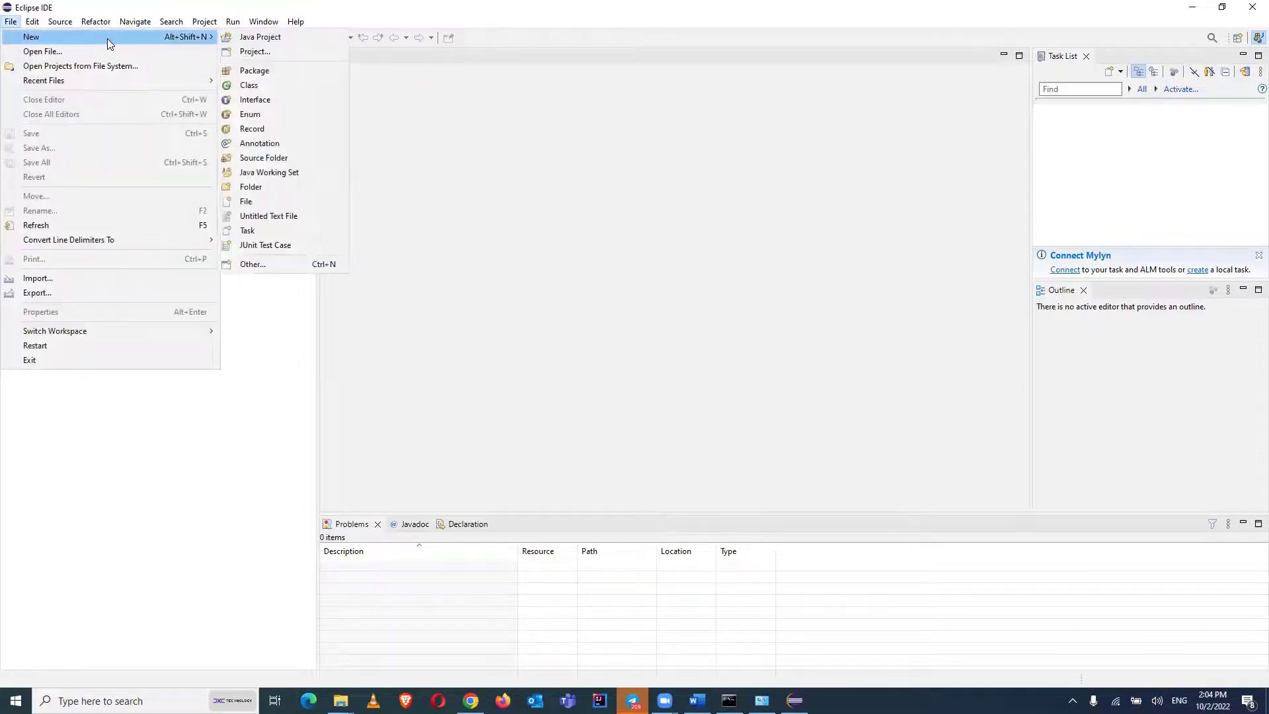
click(272, 41)
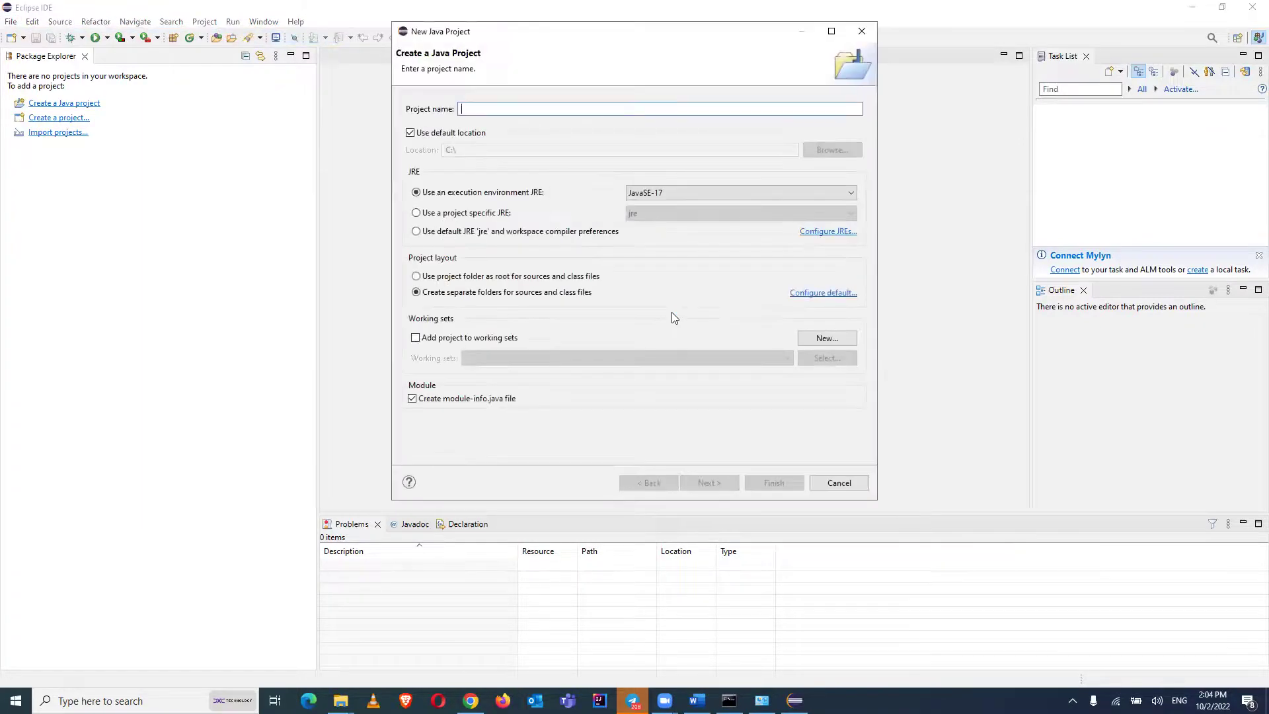
text(program)
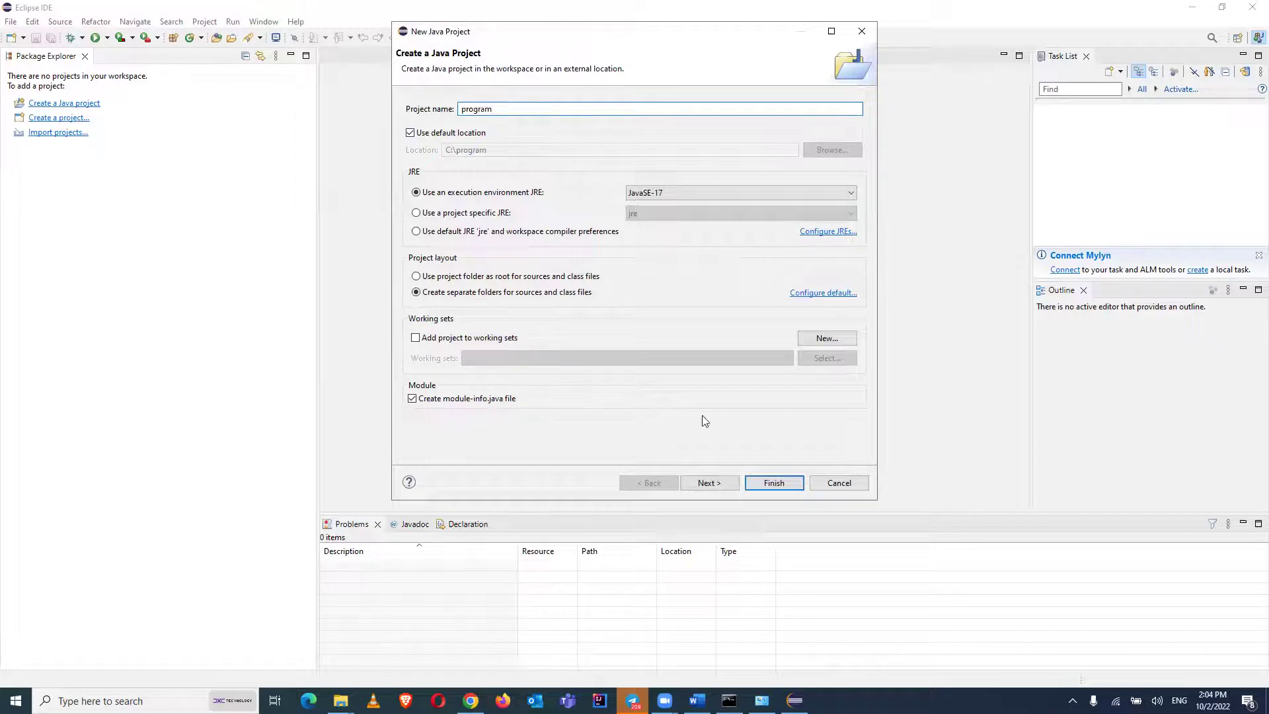
click(779, 486)
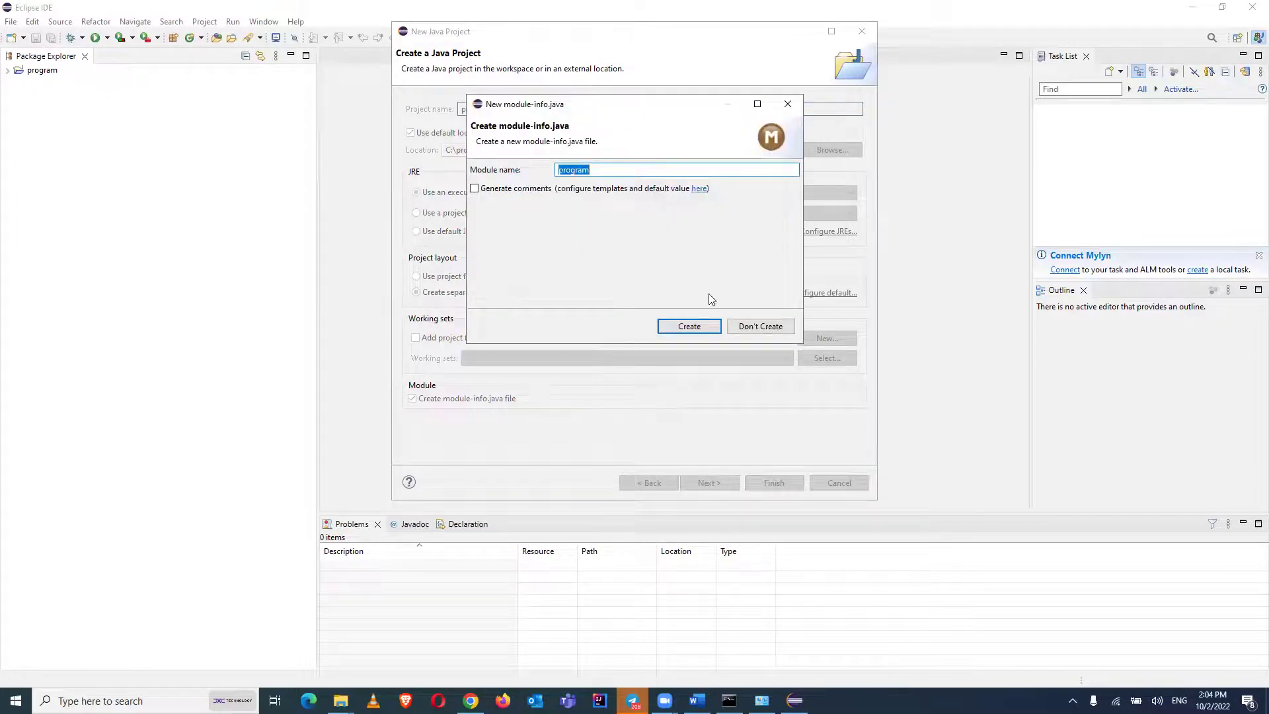
click(748, 328)
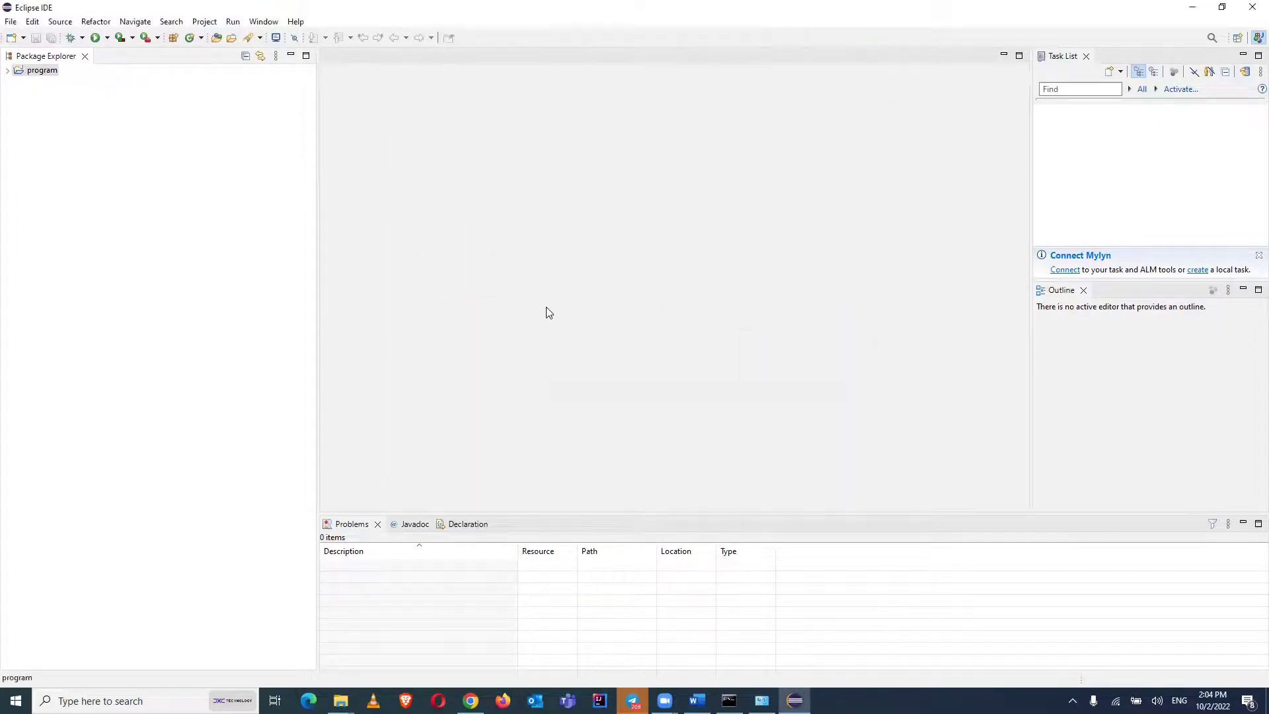
Create a new package named program in the src folder of the program project
click(4, 72)
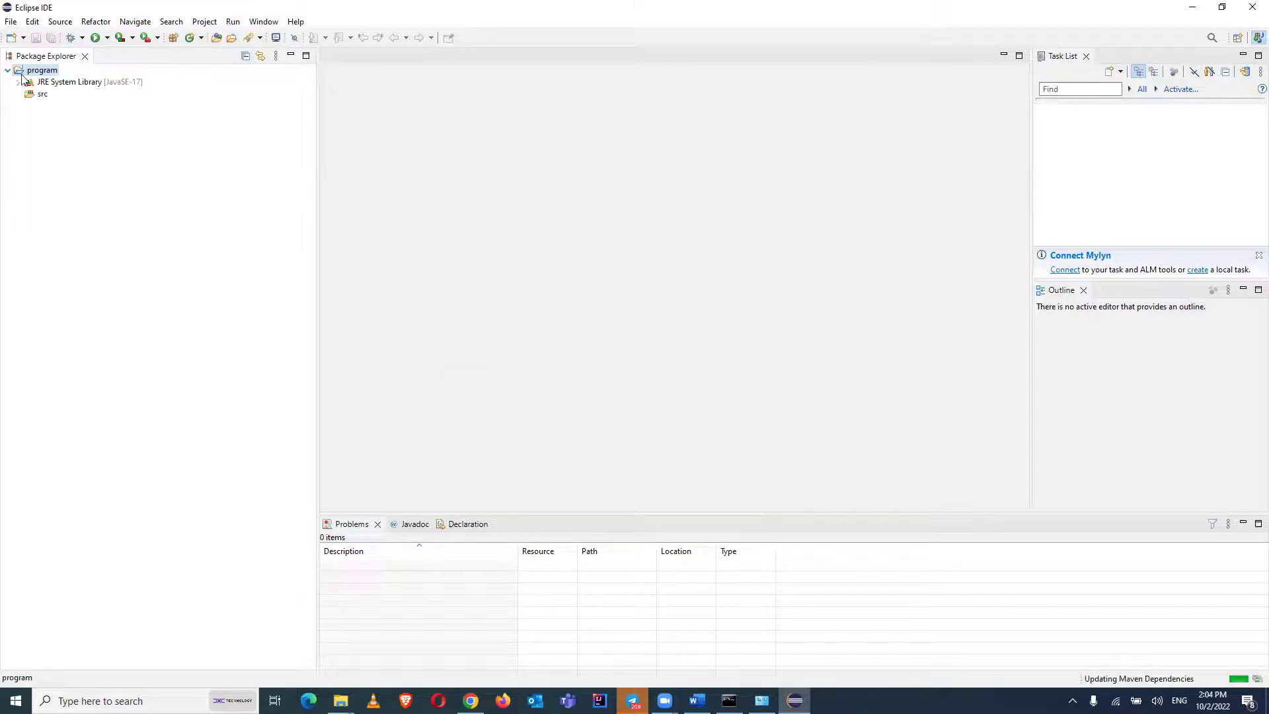
click(41, 96)
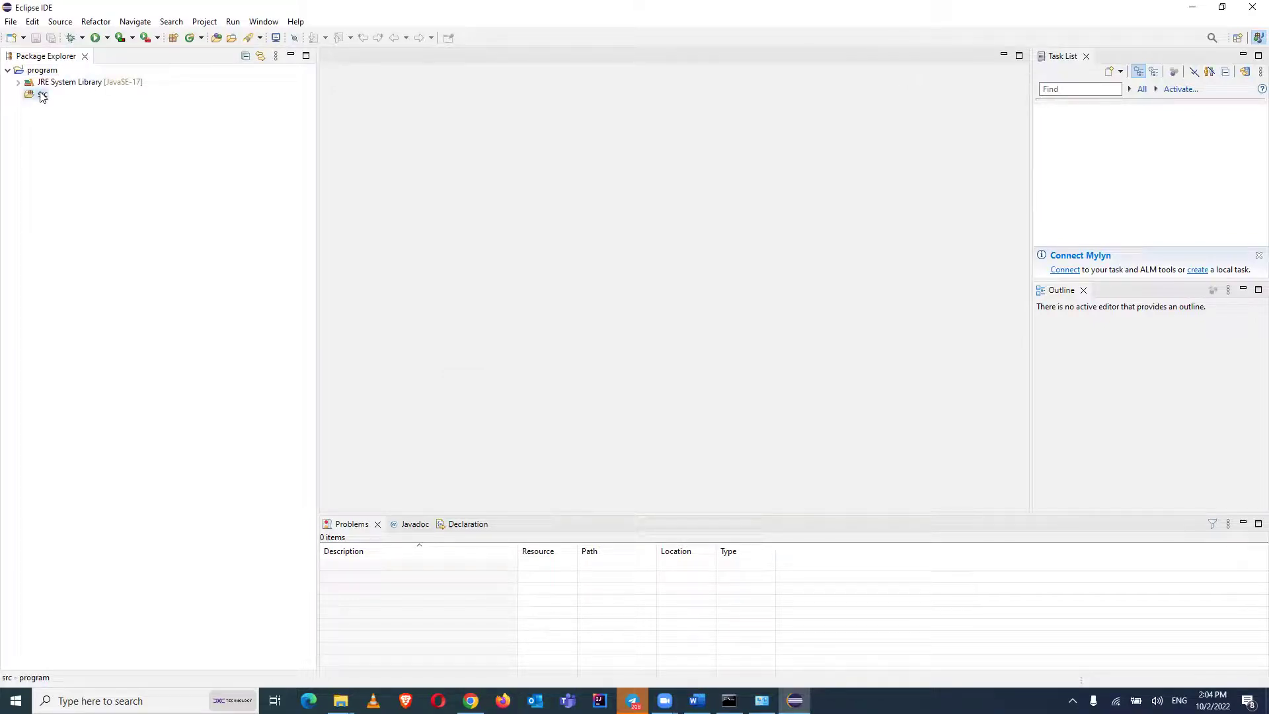
right_click(43, 97)
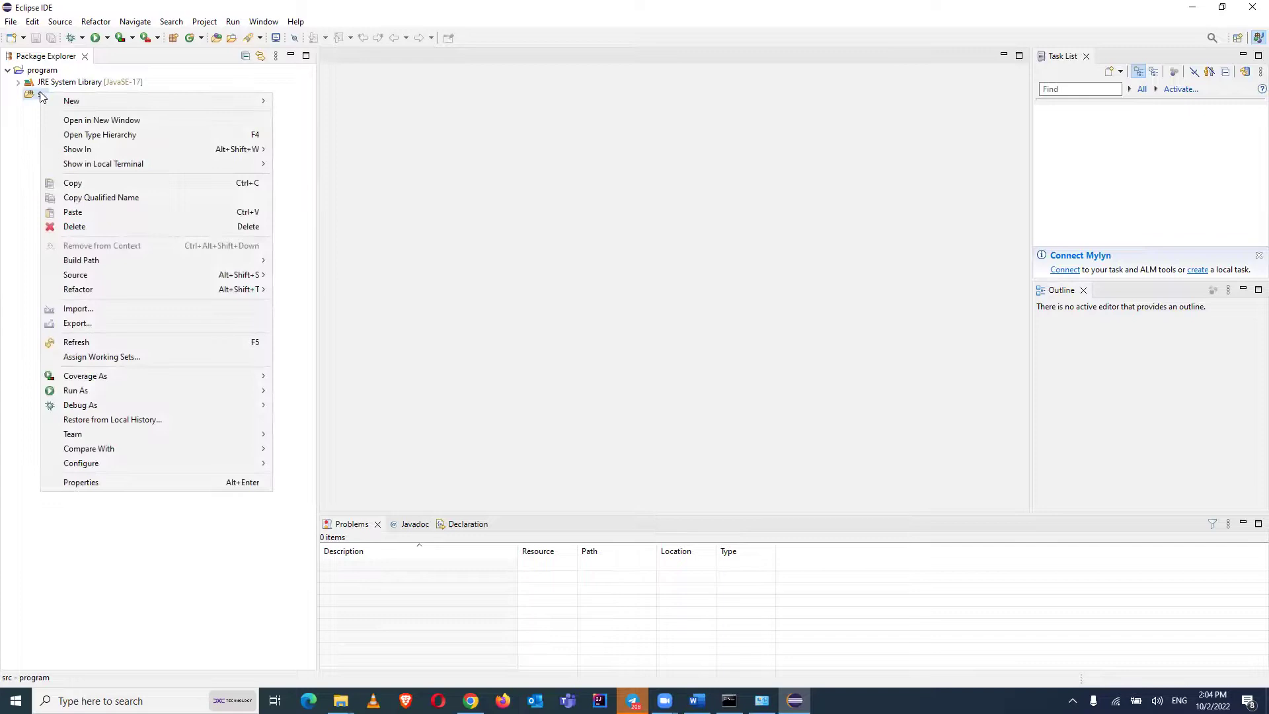
mouse_move(231, 101)
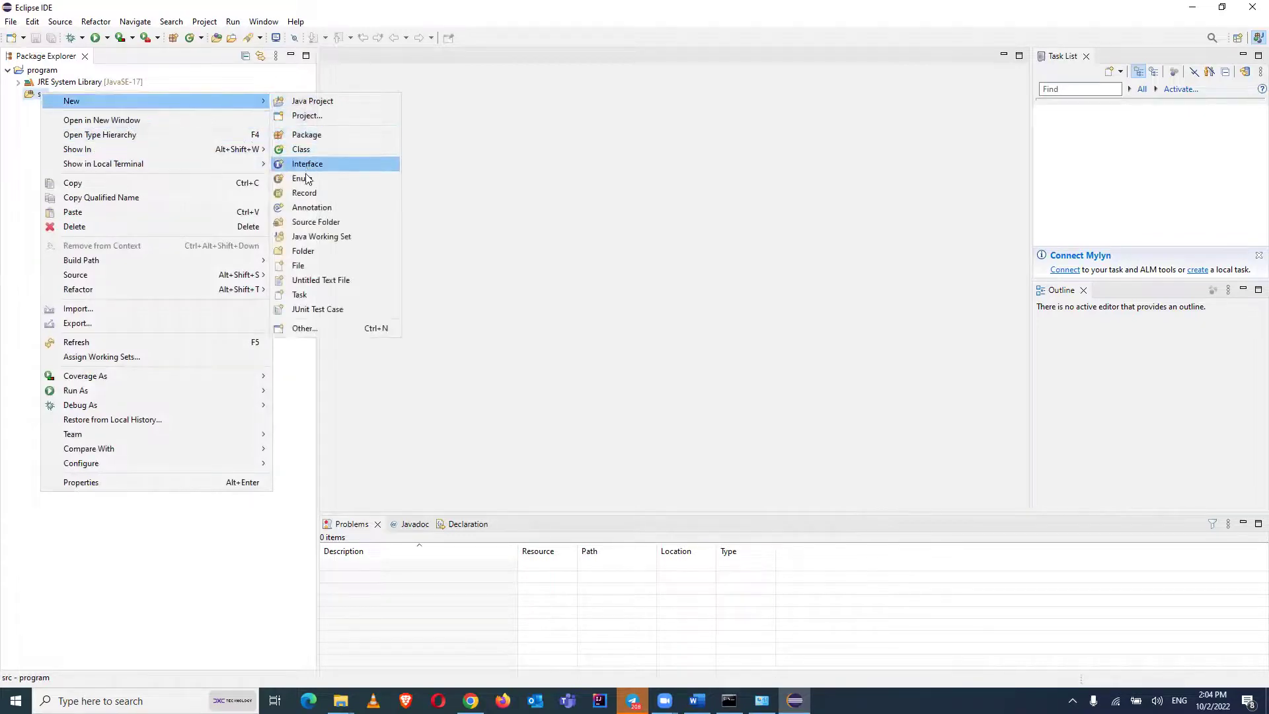
click(316, 135)
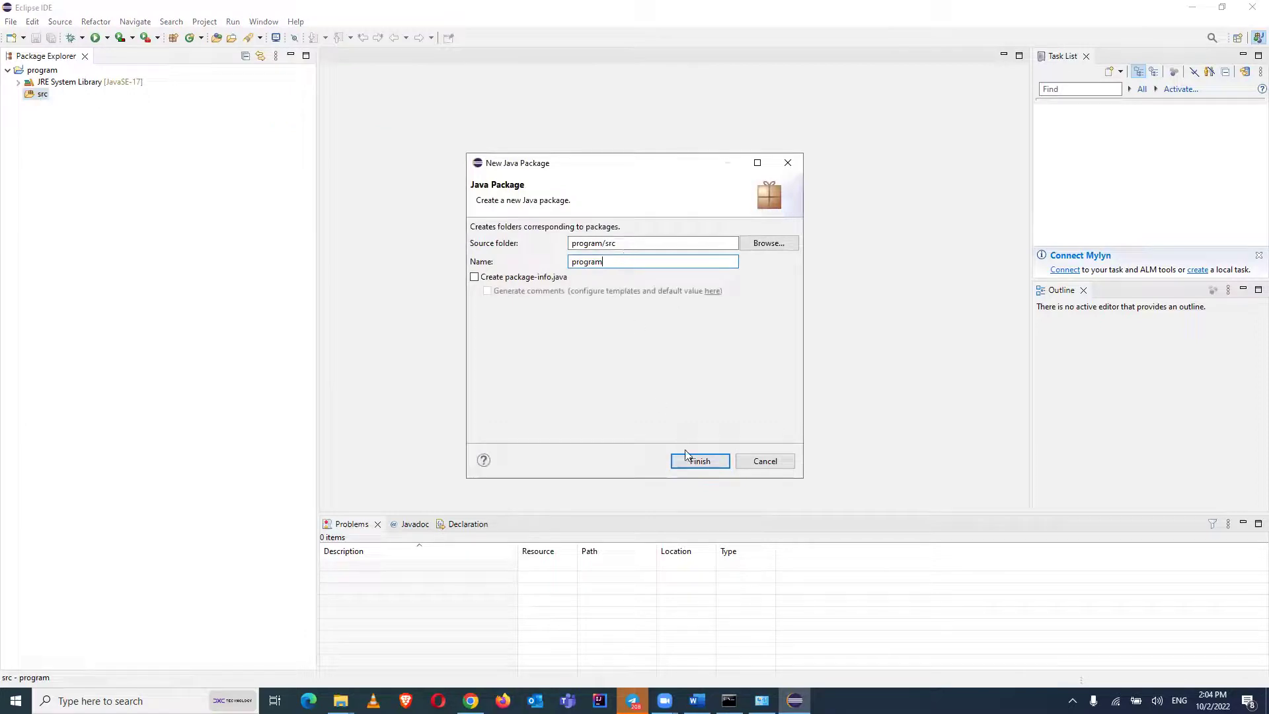
click(699, 463)
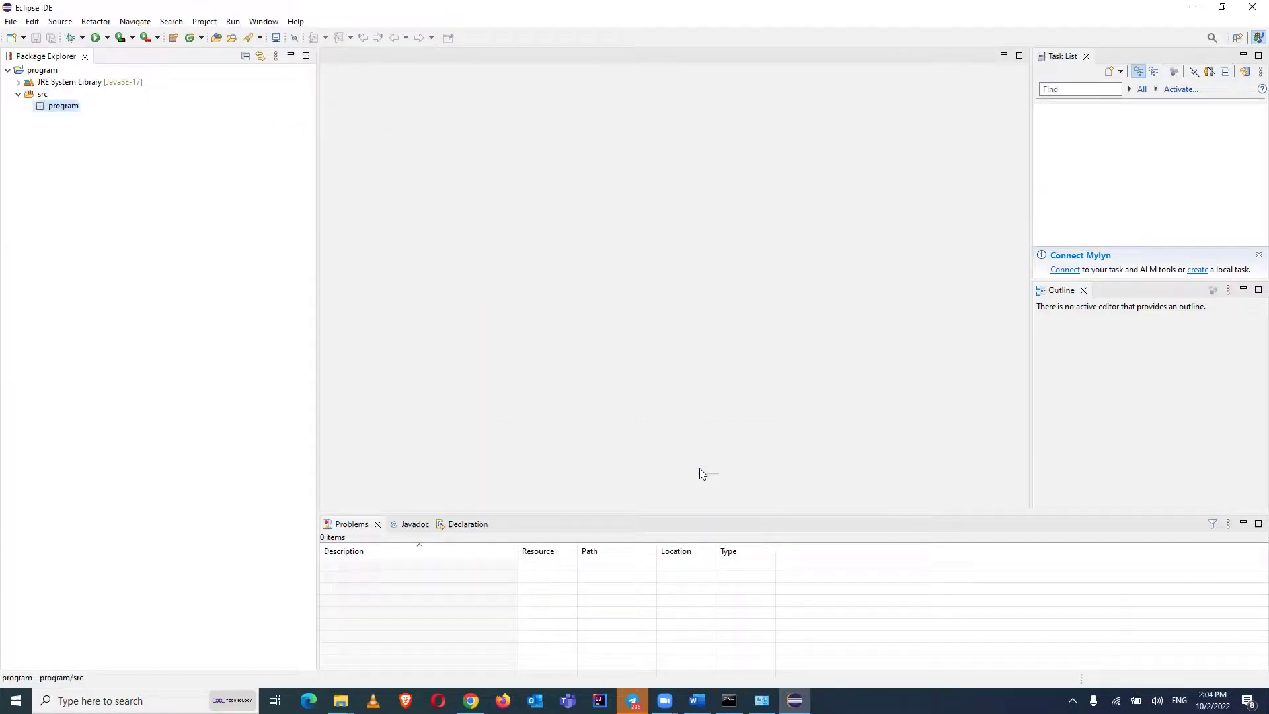
Create a public class named FirstProgram in the program package, including the public static void main method stub
right_click(62, 108)
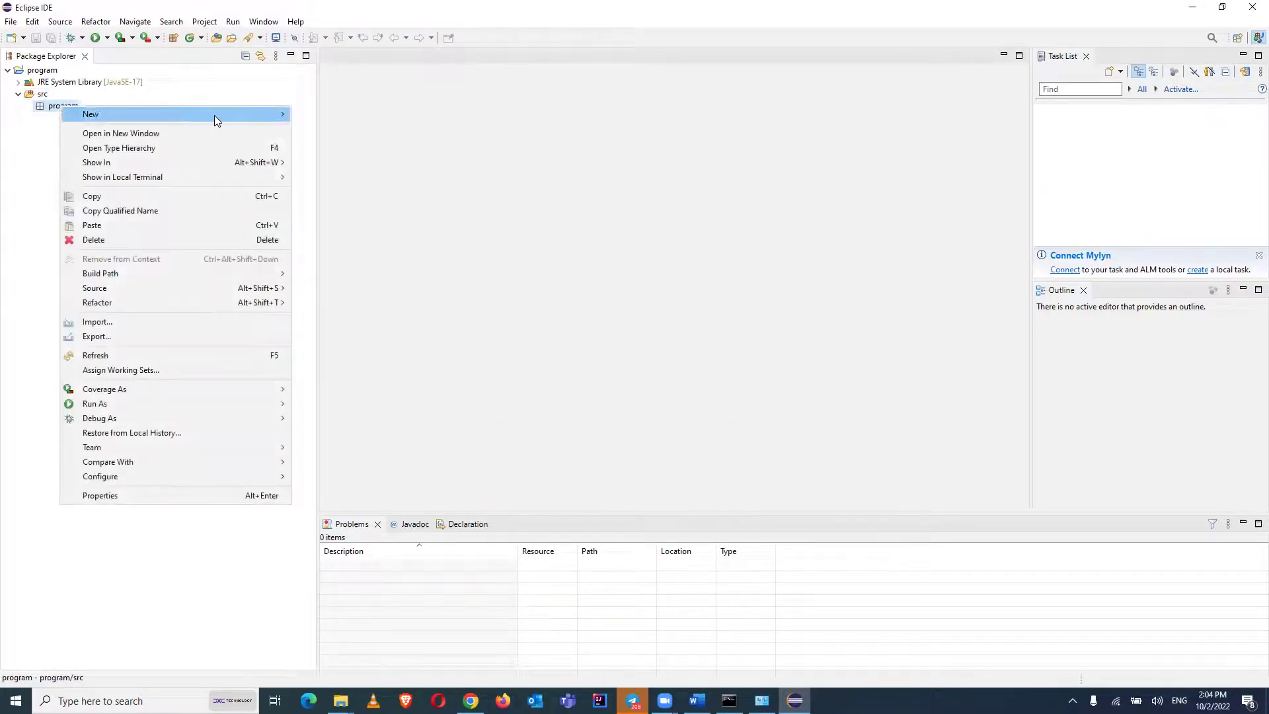
mouse_move(266, 115)
click(329, 162)
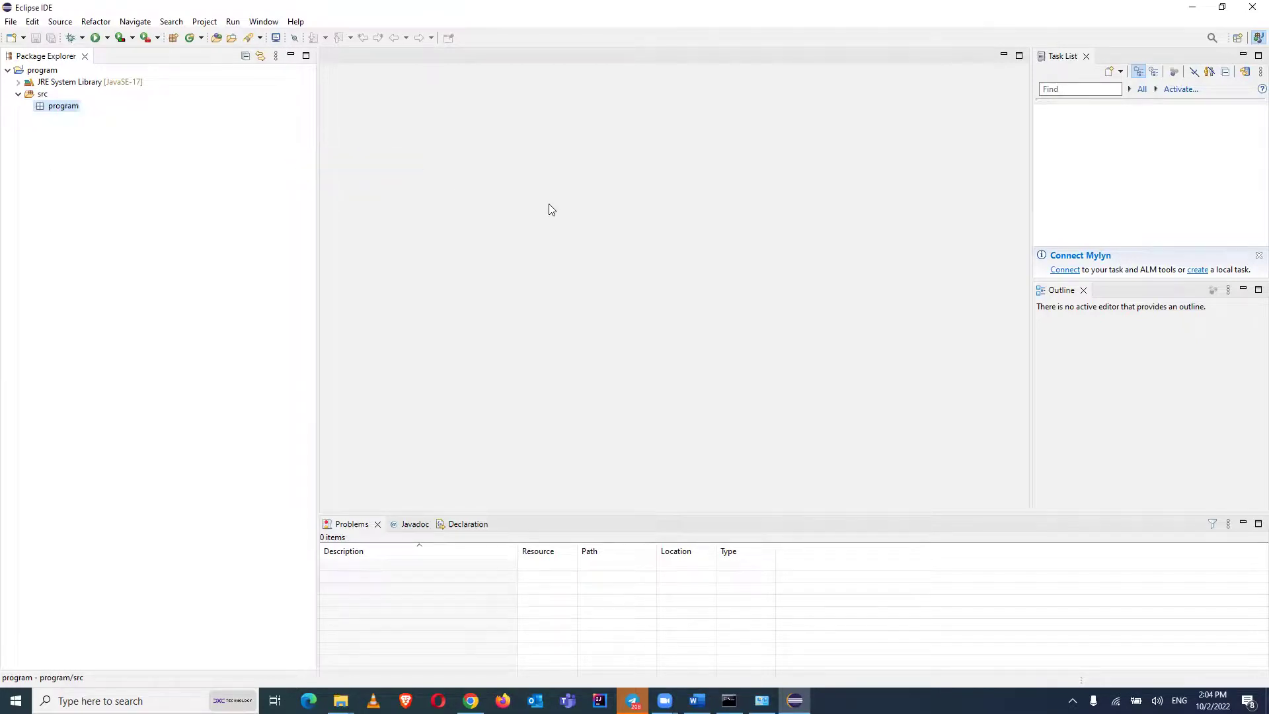
text(f)
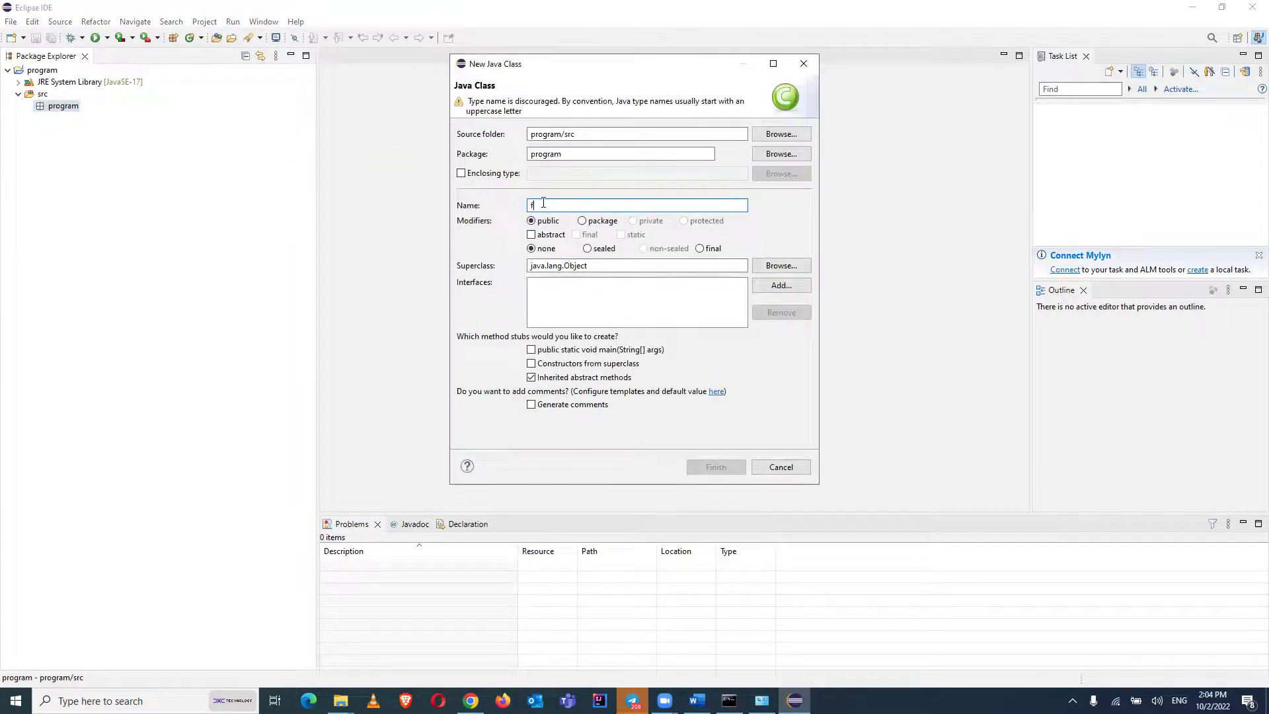
key(BackSpace)
text(Firt)
key(BackSpace)
text(stProgra)
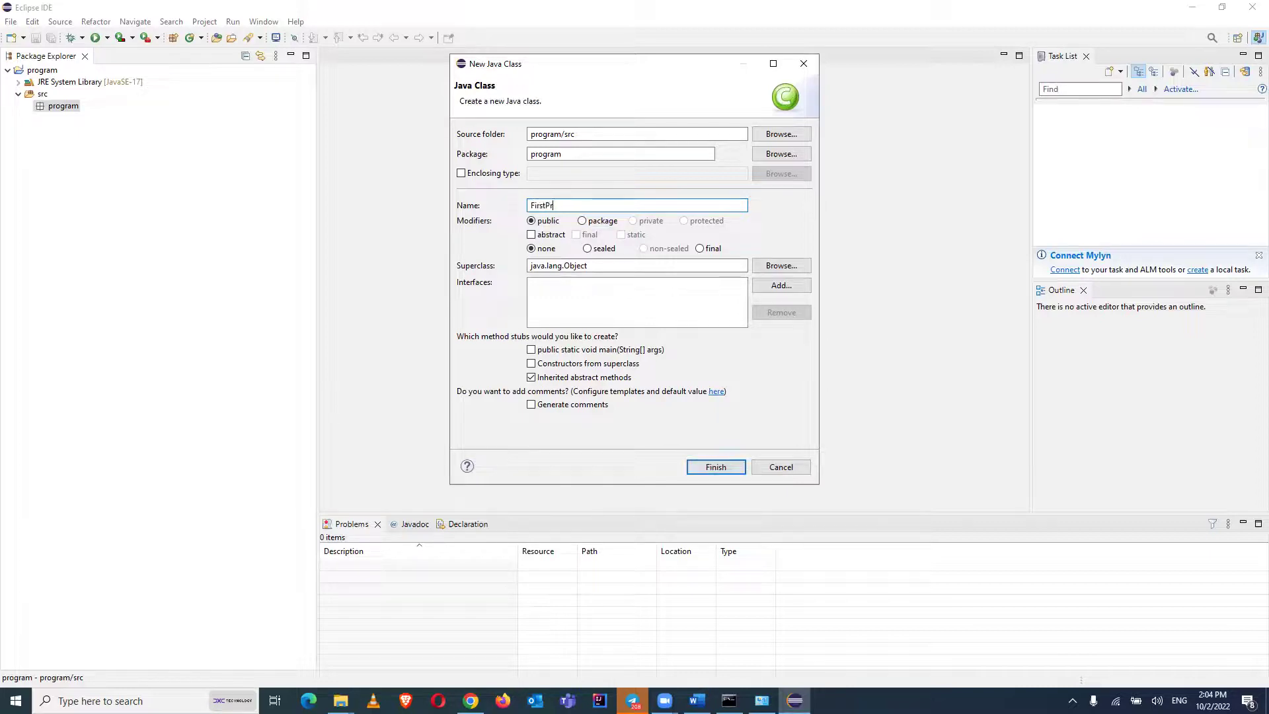
text(m)
click(547, 351)
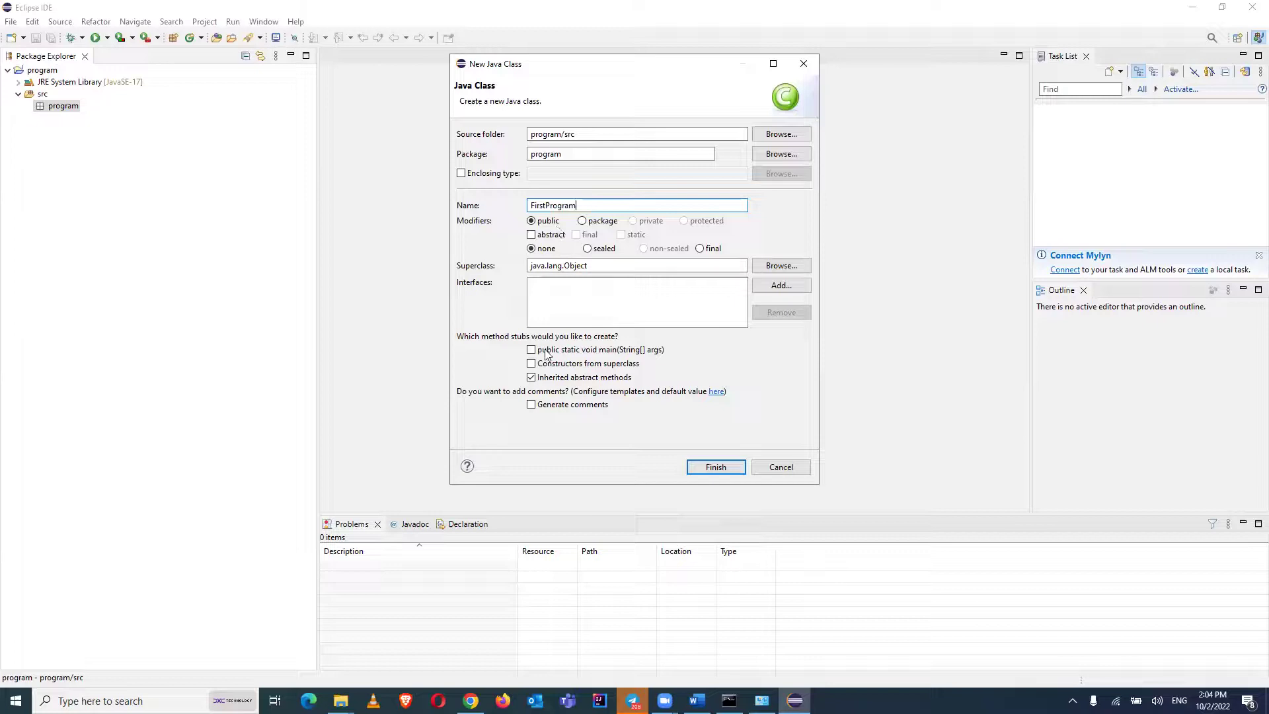
click(702, 467)
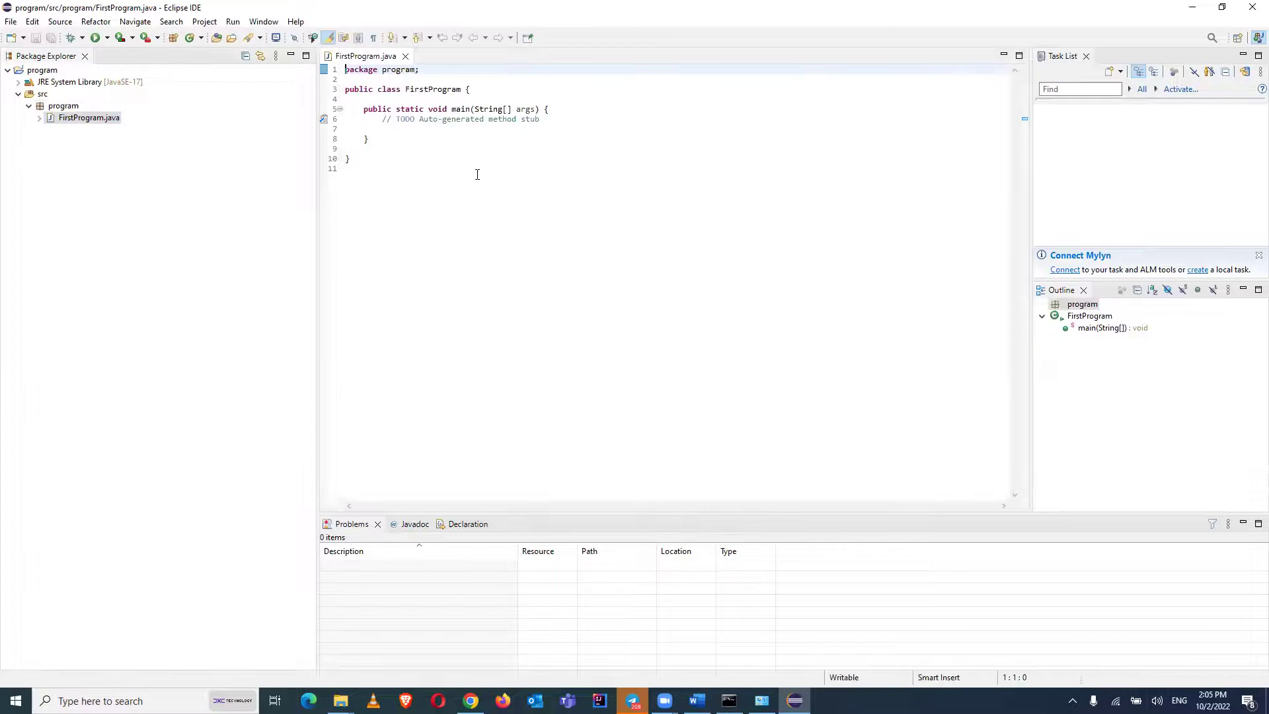
Add the statement System.out.println("First Java Program"); inside the main method of FirstProgram.java and save the file
click(448, 132)
text(S)
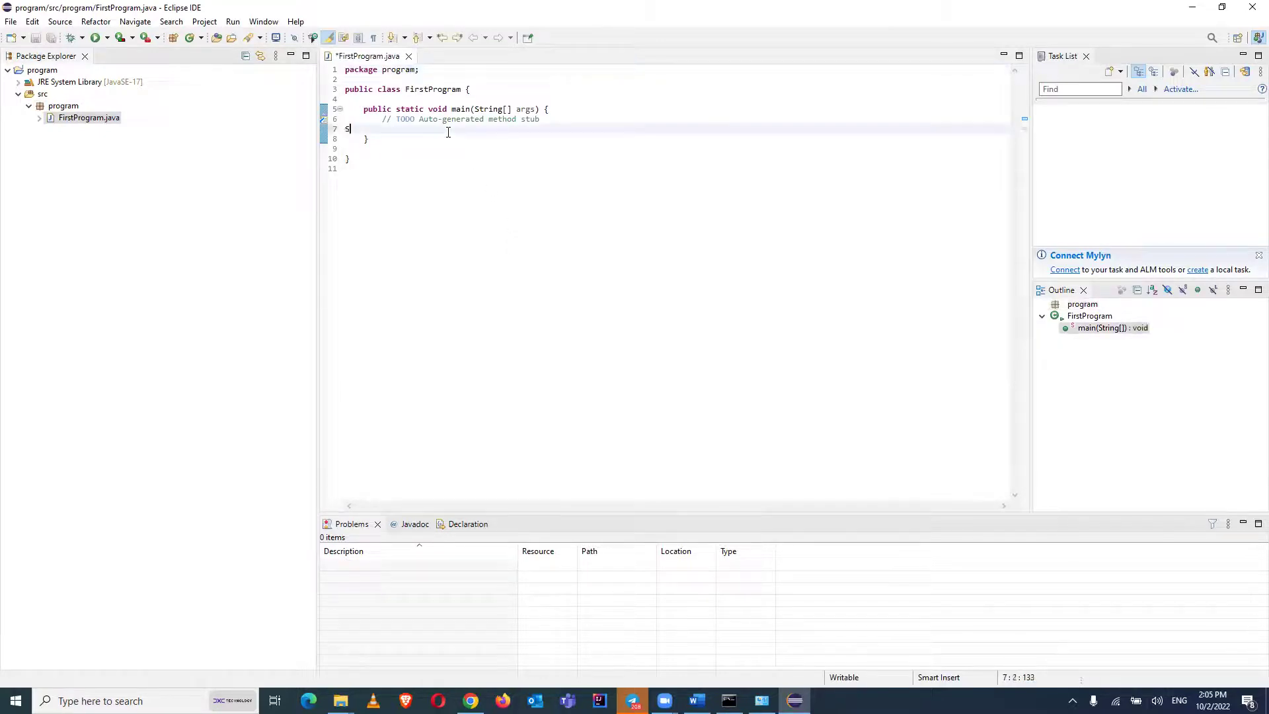
text(ystem.)
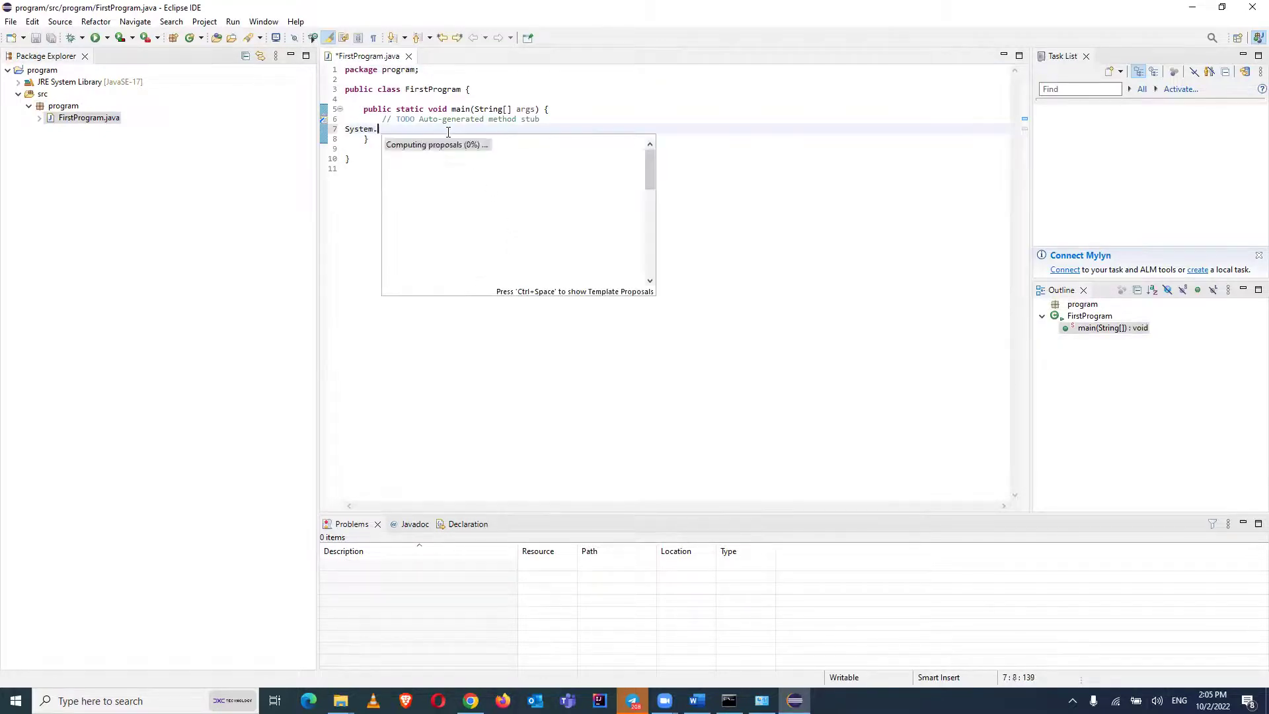
text(out.)
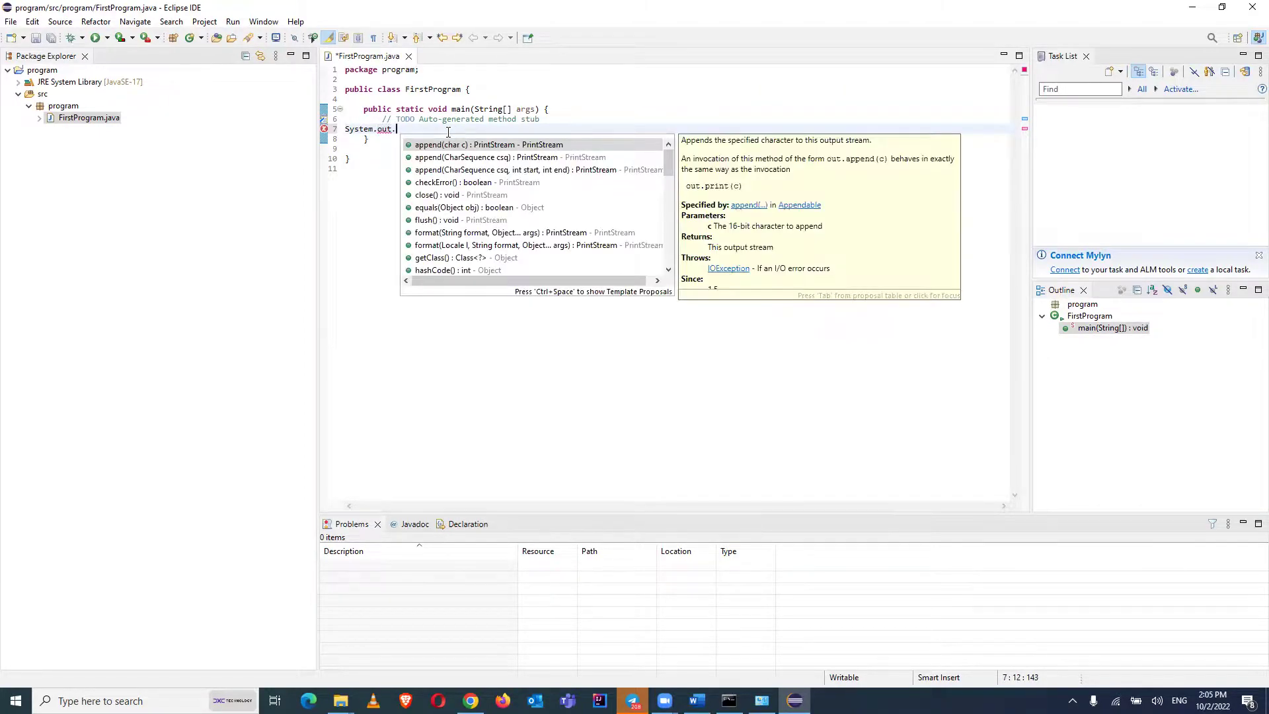
text(print)
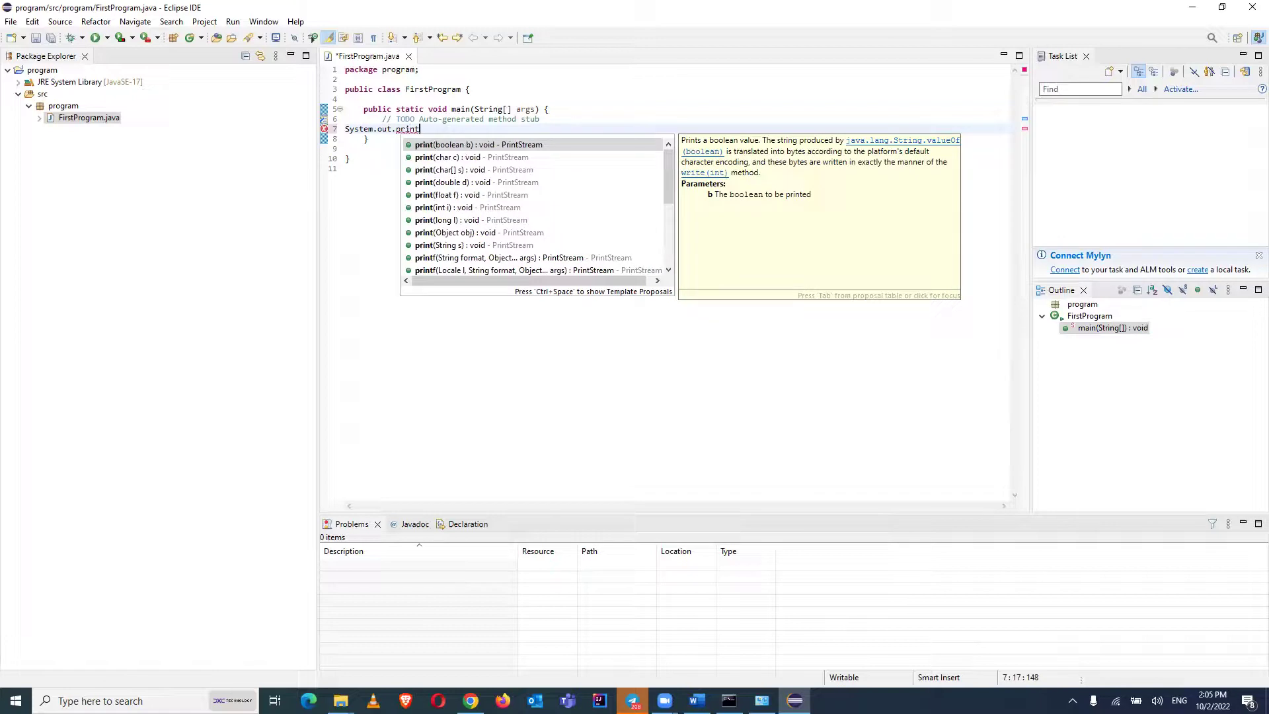
text(ln)
key(Return)
text(;)
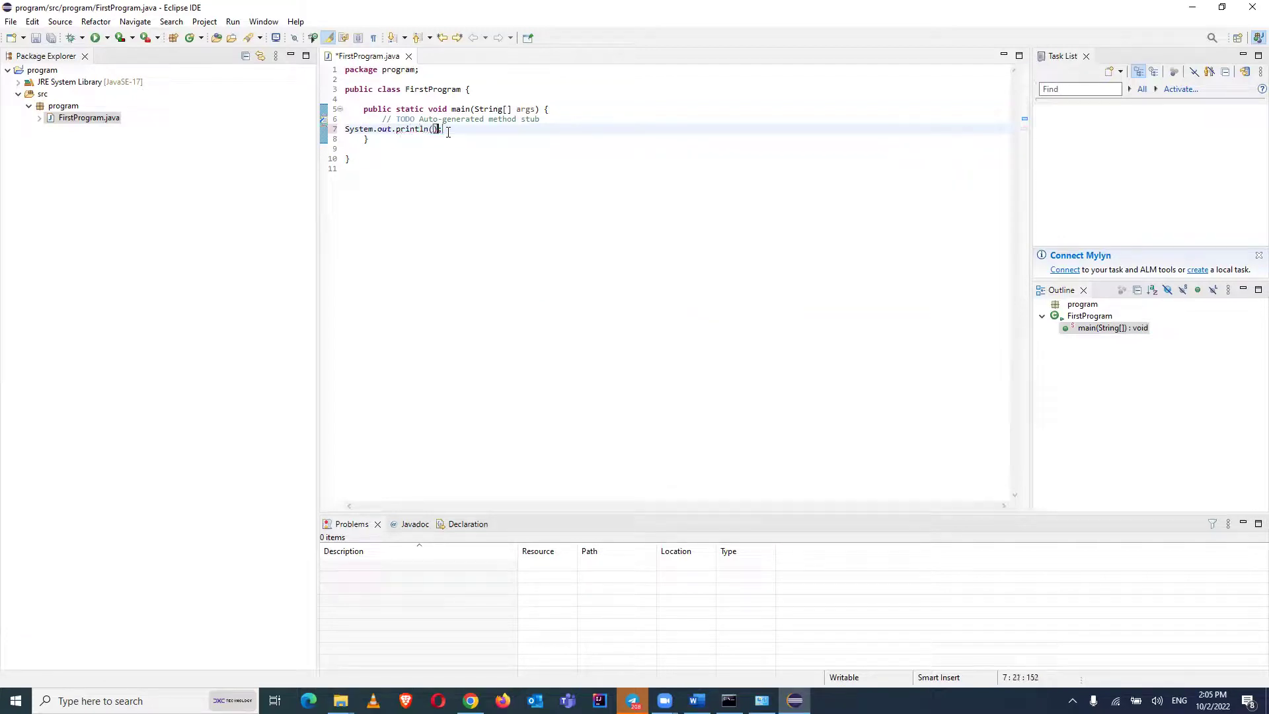
key(Left)
text("First Java Program)
click(566, 174)
key(ctrl+s)
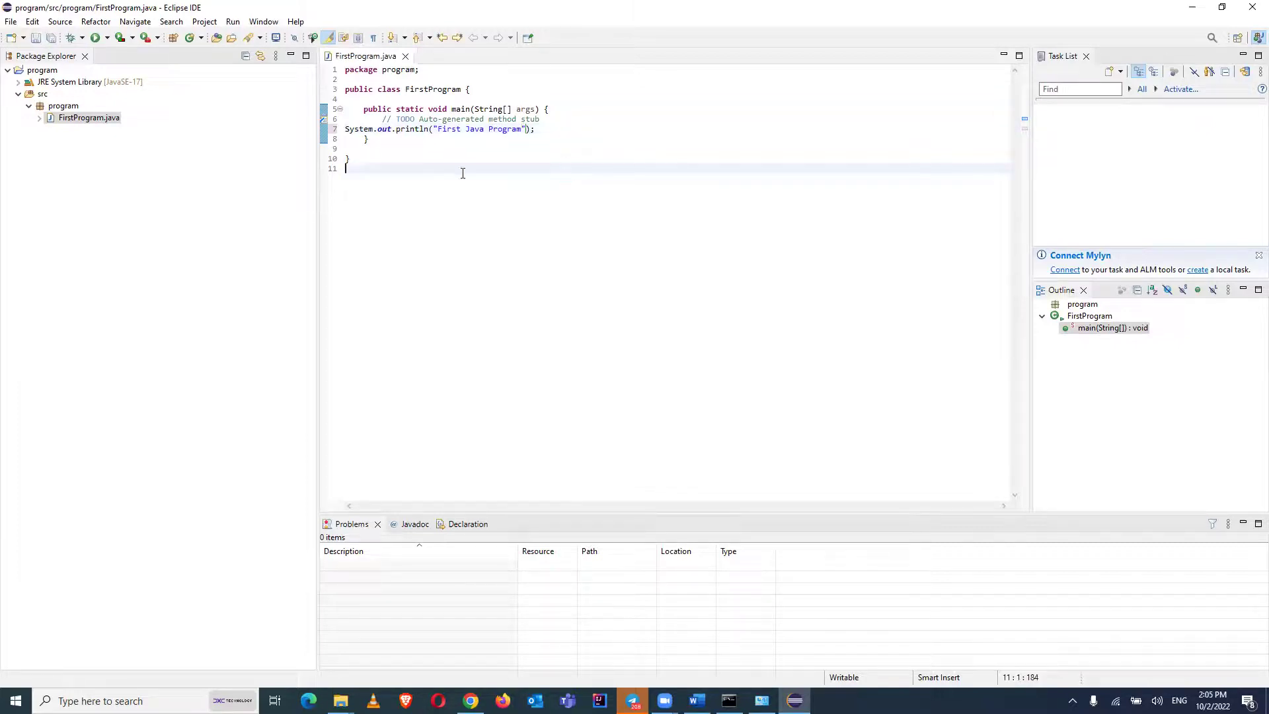
Run FirstProgram as a Java application and highlight its output line in the console
right_click(462, 174)
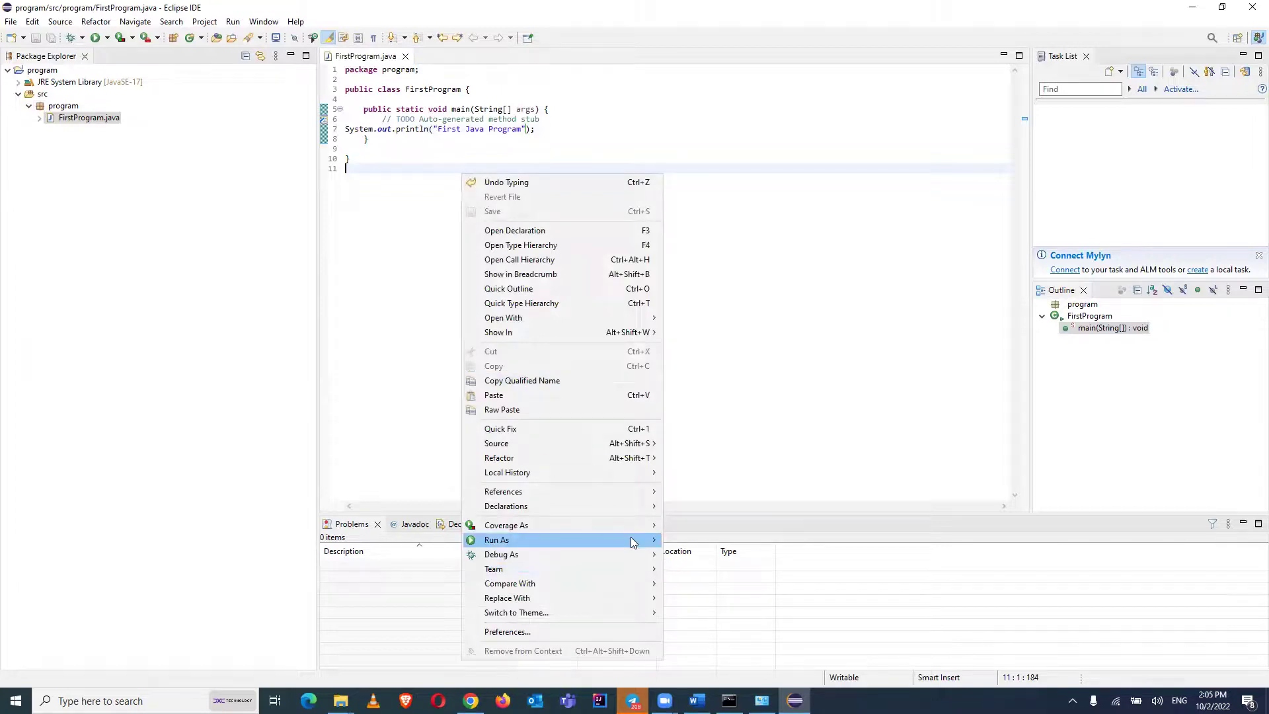
mouse_move(631, 541)
click(699, 543)
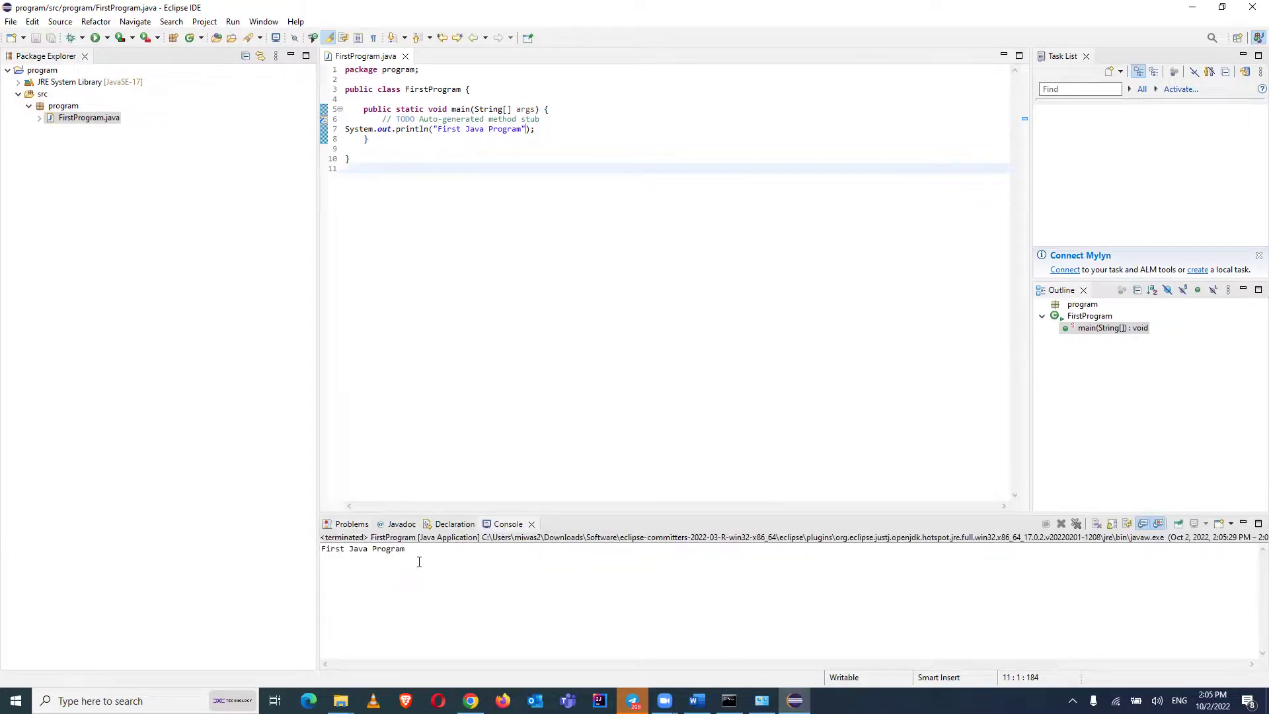
drag(406, 550, 313, 550)
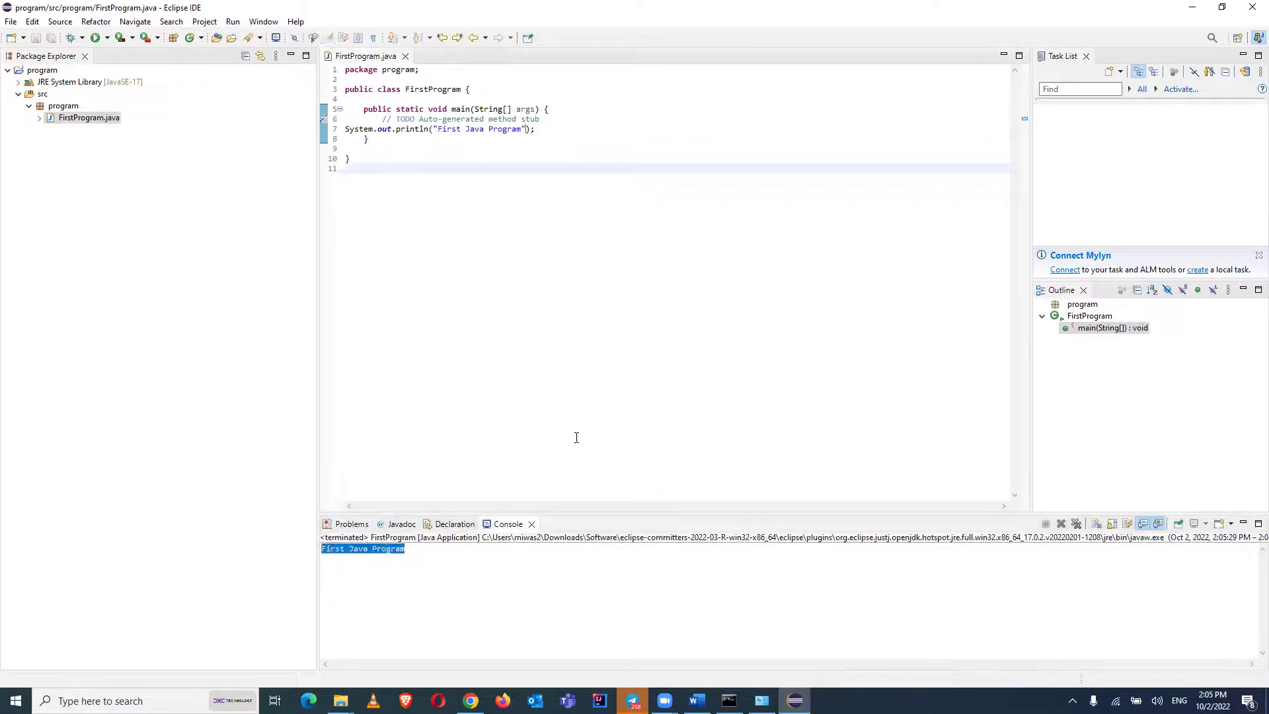
click(611, 420)
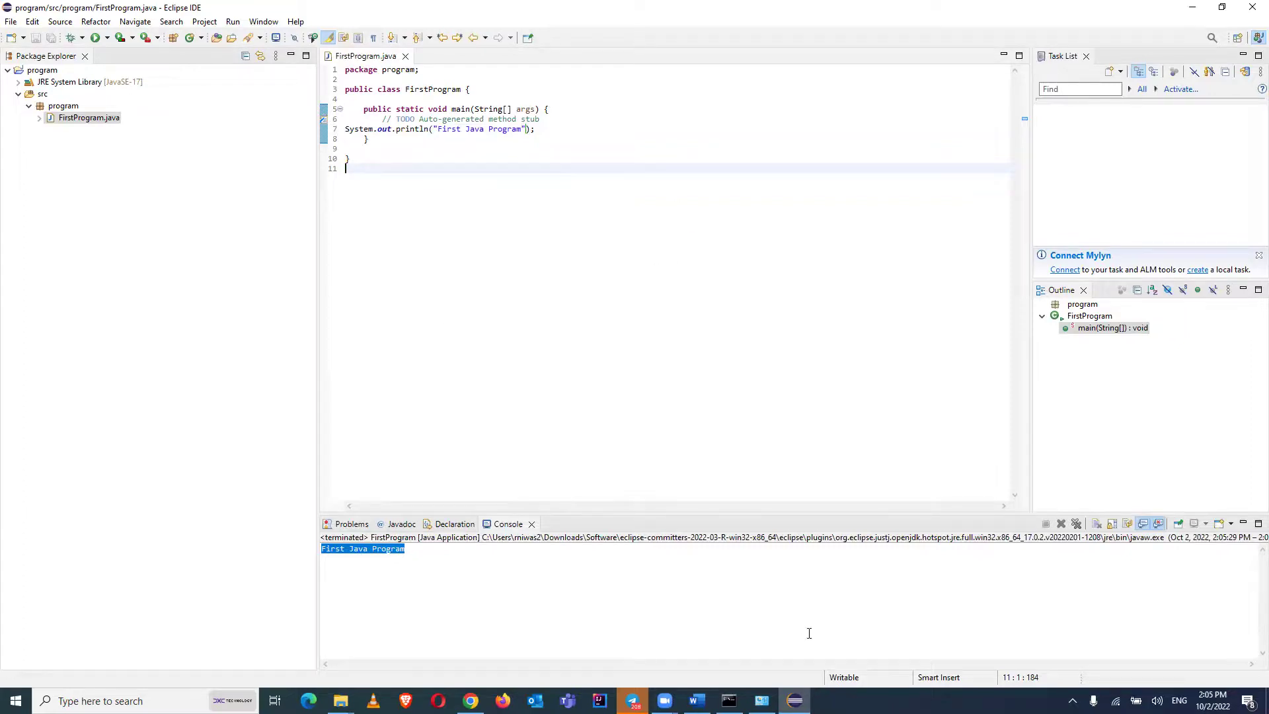
Switch to the Word guide to review the two JDK installation methods on its first page, and return to Eclipse
click(697, 701)
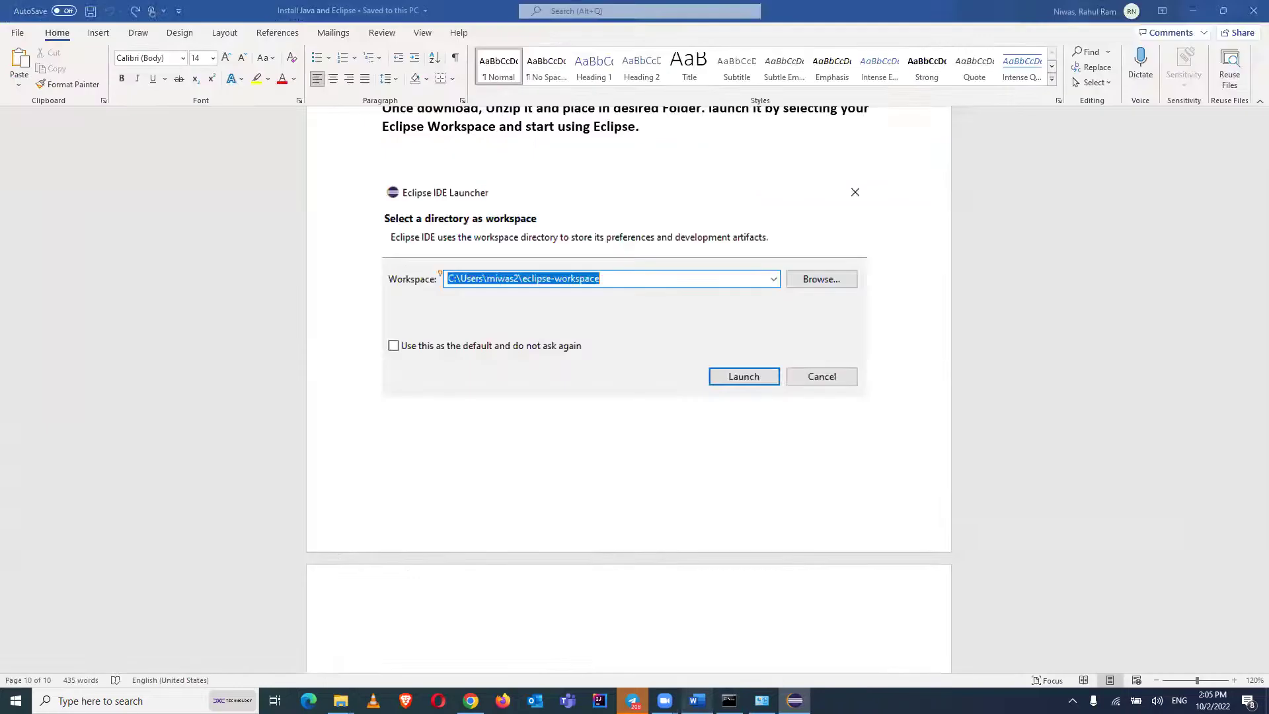
drag(1248, 602, 1251, 118)
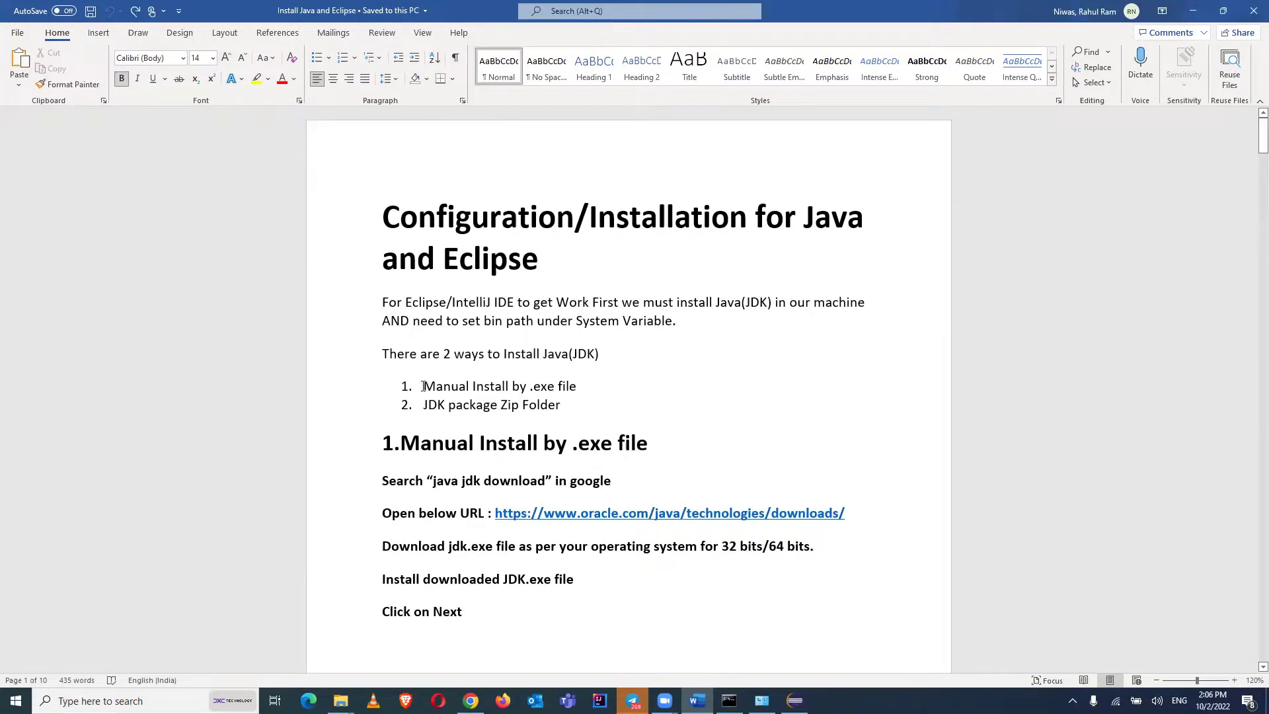
drag(423, 386, 666, 390)
click(691, 407)
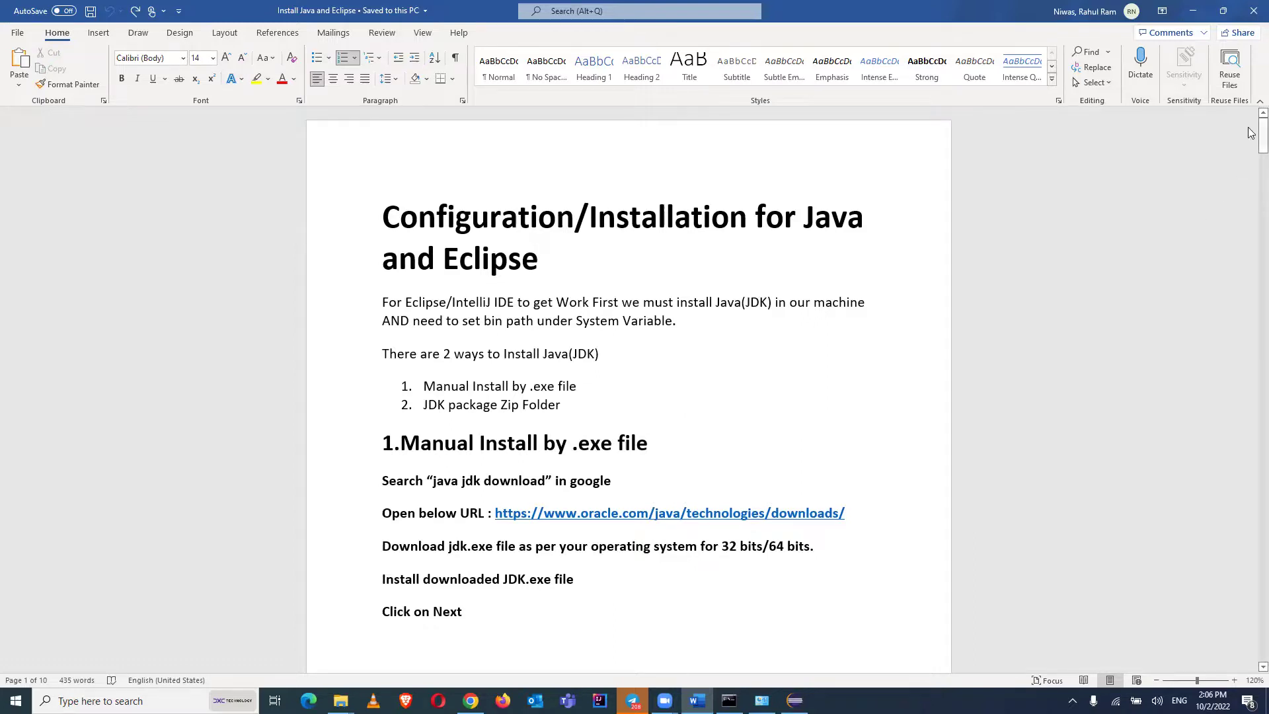
mouse_move(1249, 137)
mouse_down()
mouse_move(1250, 644)
mouse_move(1251, 119)
mouse_up()
click(599, 267)
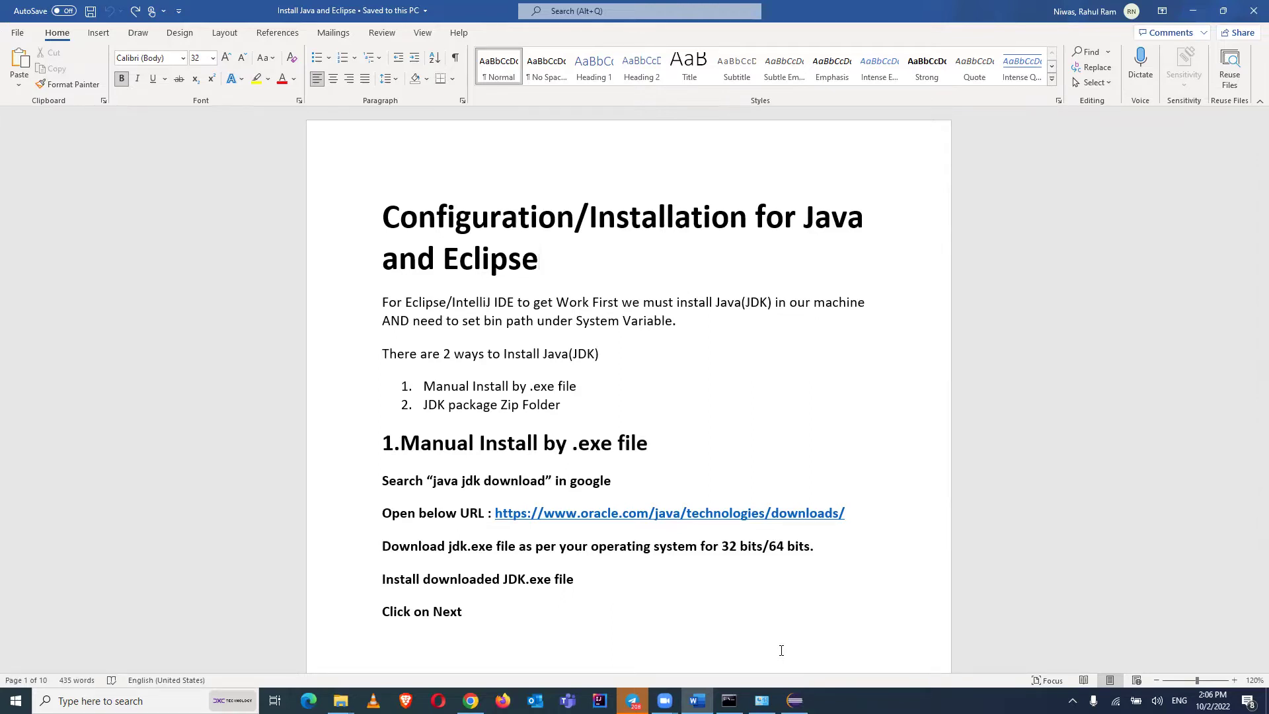
click(795, 701)
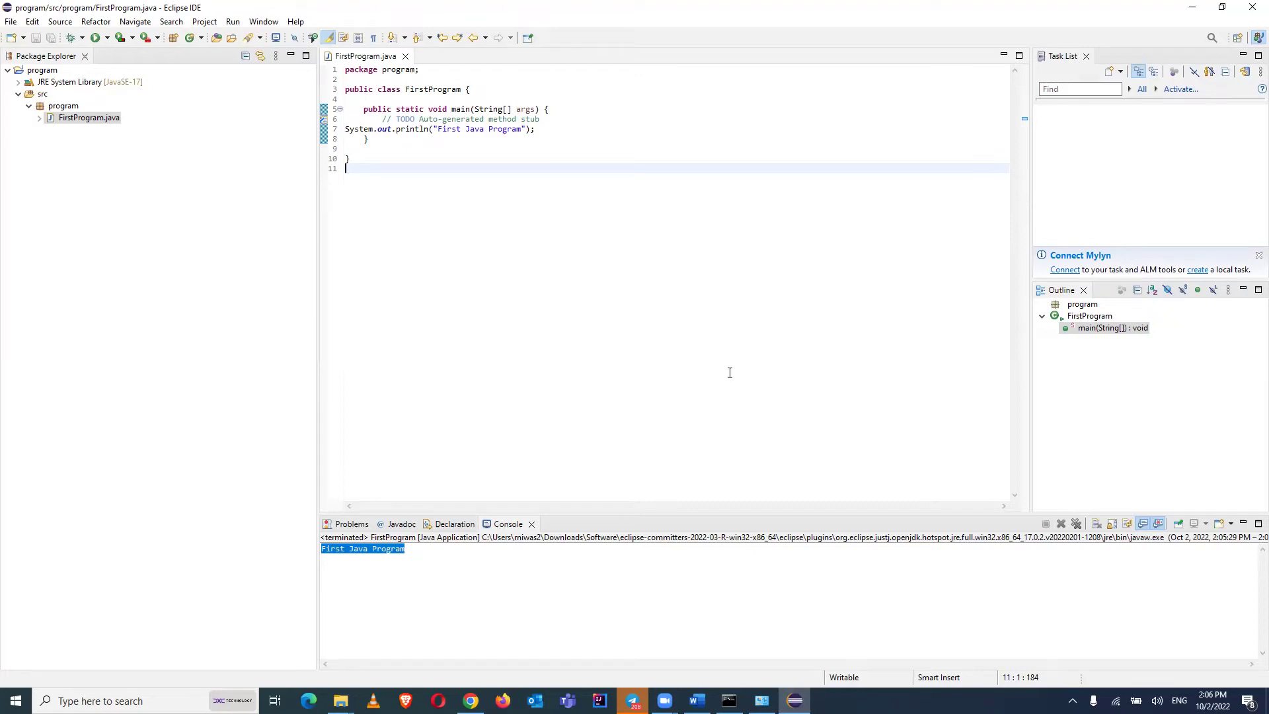
click(235, 264)
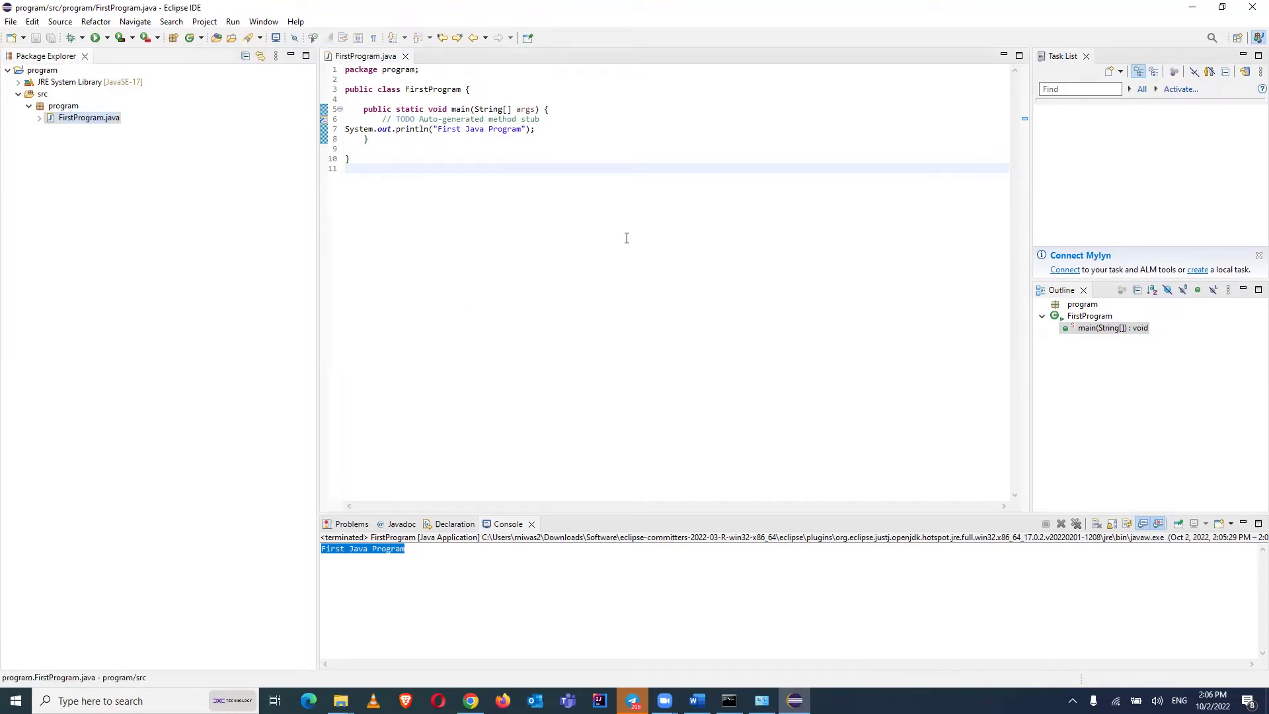